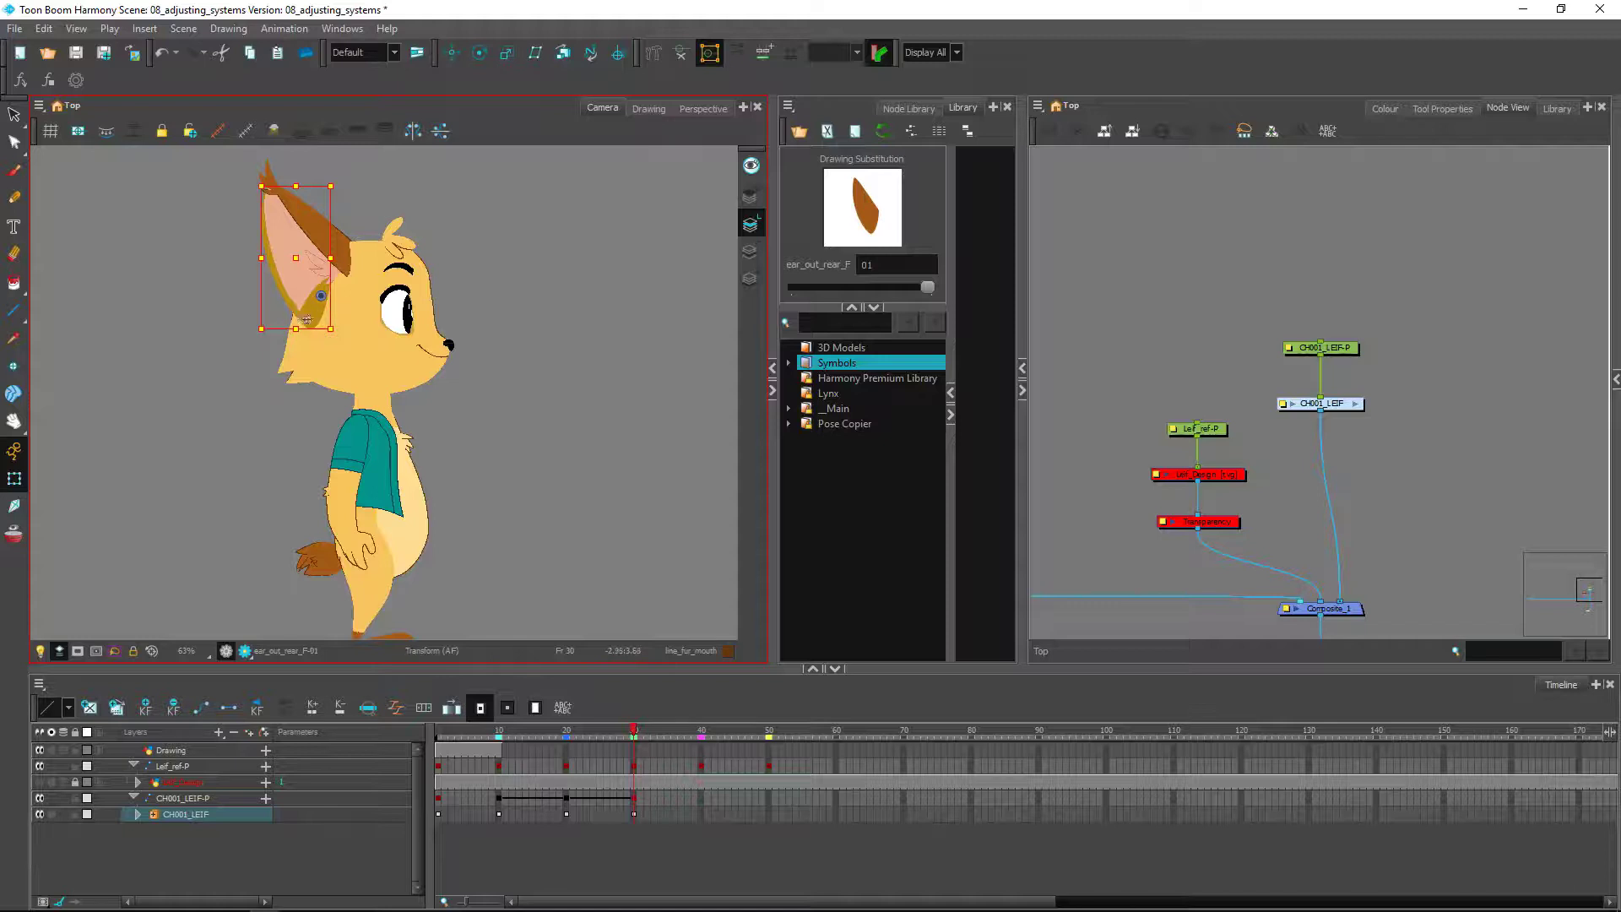
Compare the character's front ear between the poses on frames 20 and 30
click(639, 764)
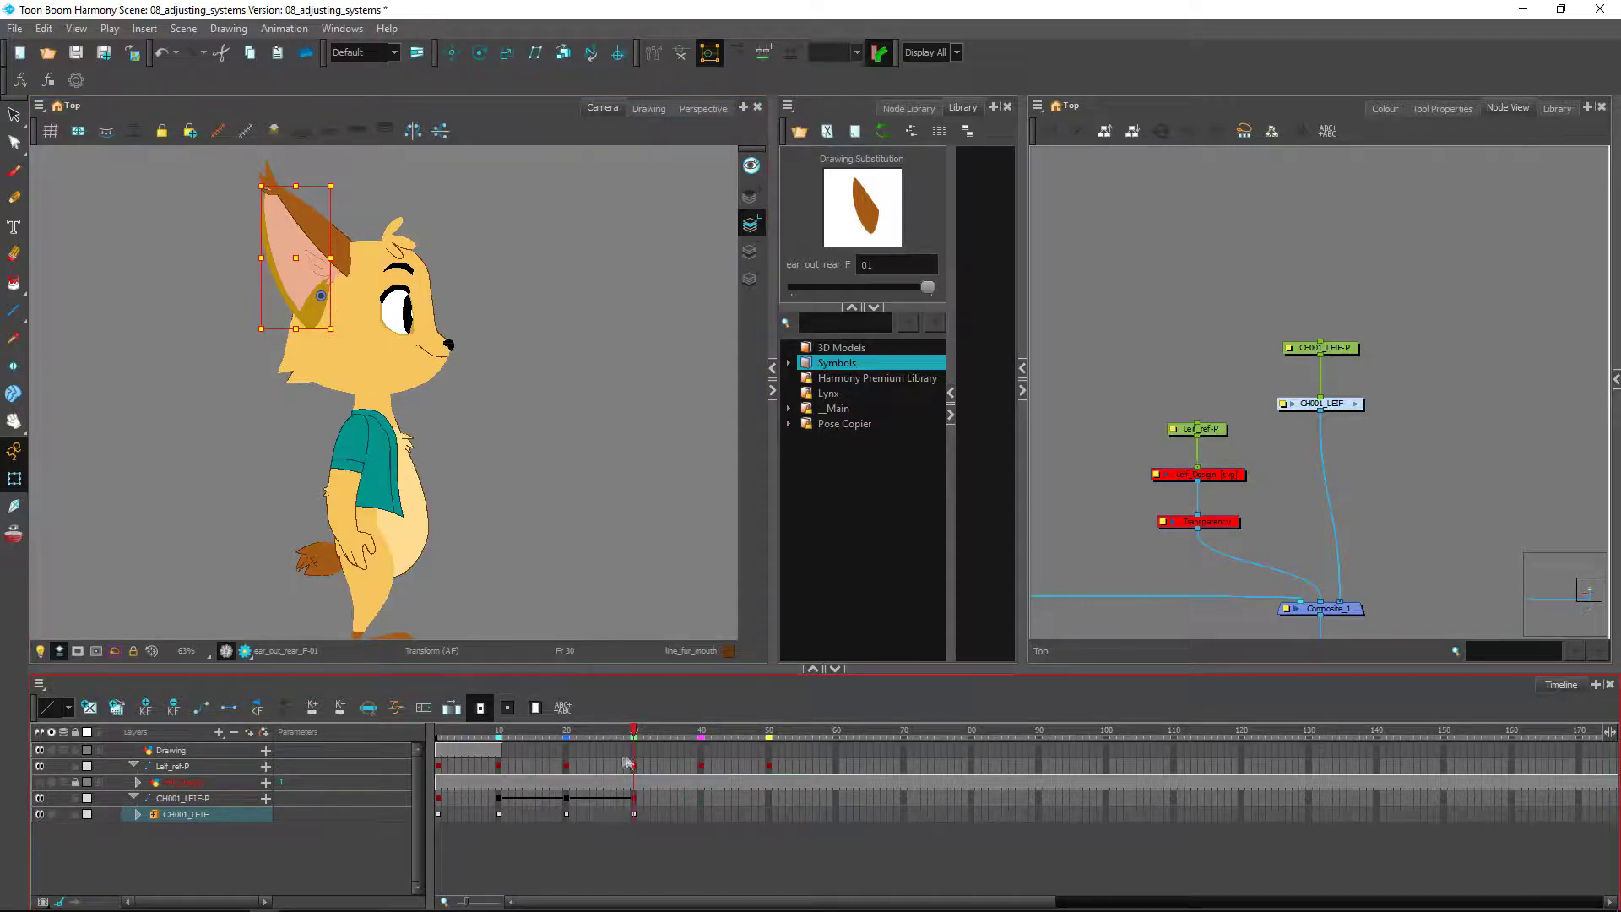
mouse_move(570, 735)
mouse_down()
mouse_move(501, 732)
mouse_move(567, 733)
mouse_up()
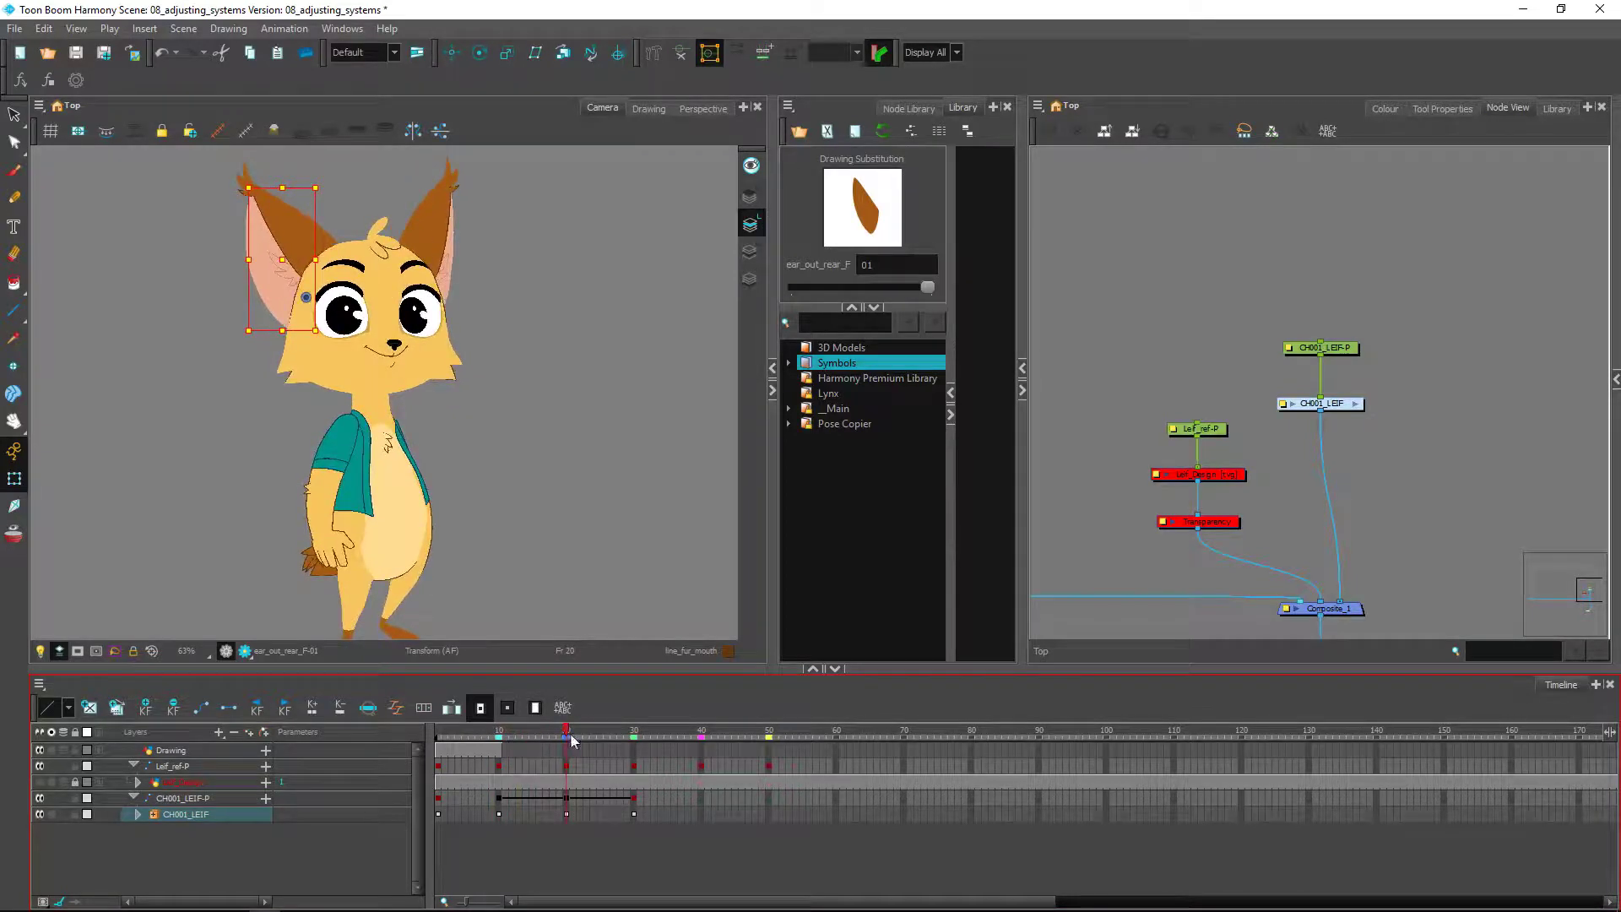
click(636, 741)
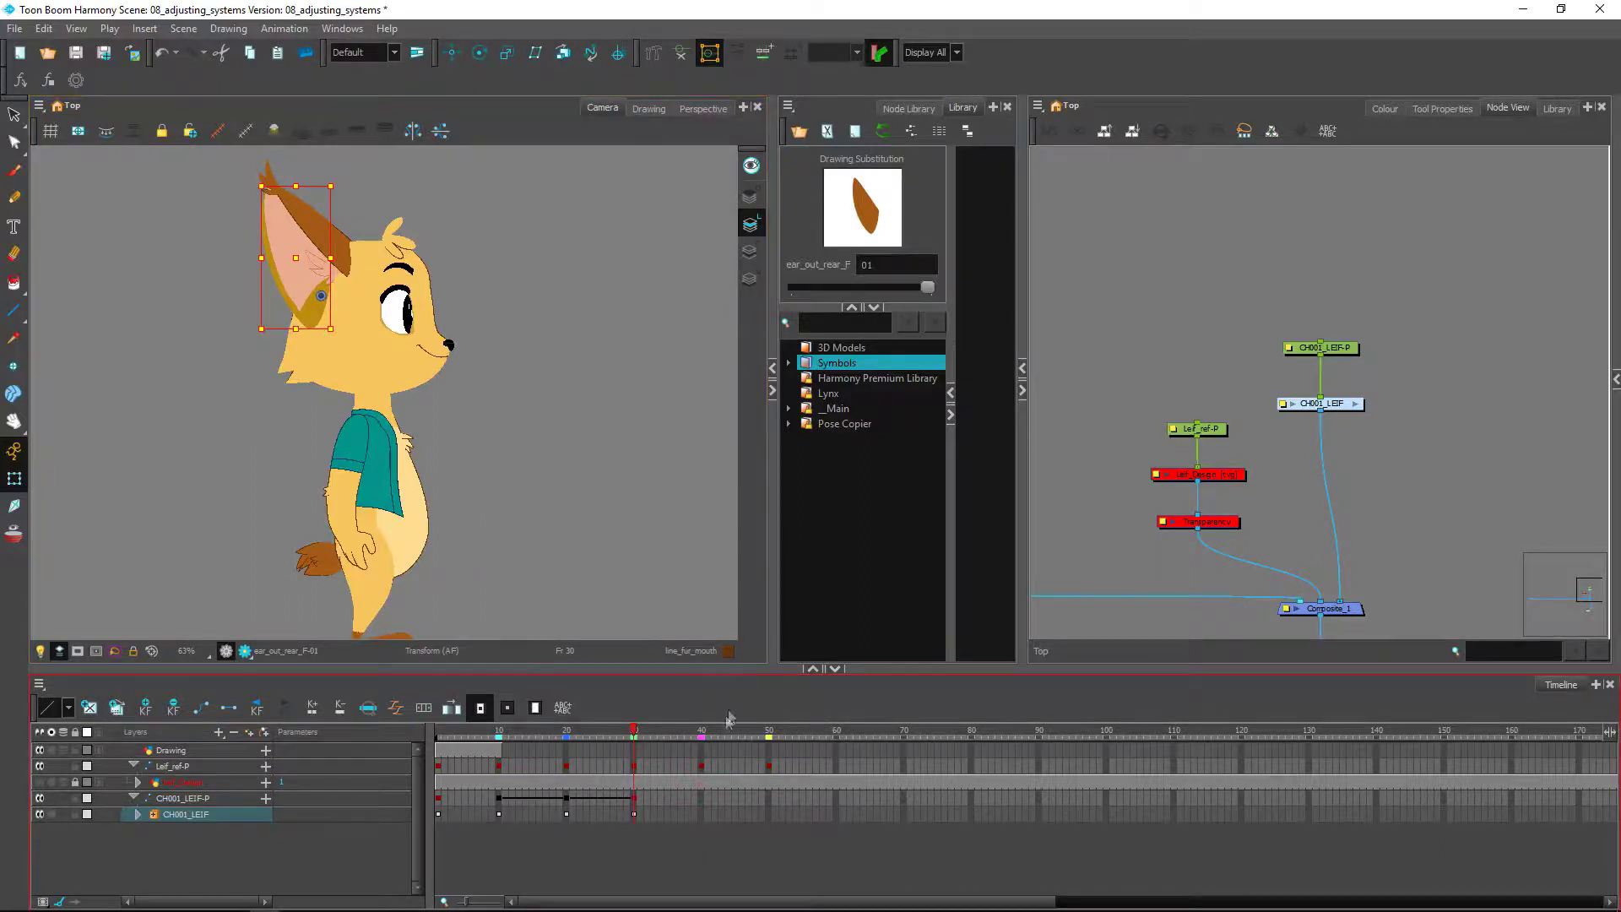
Locate the ear_out_rear_F drawing in the node network and add a vector drawing layer named line_outside_ear_F beside it
key(o)
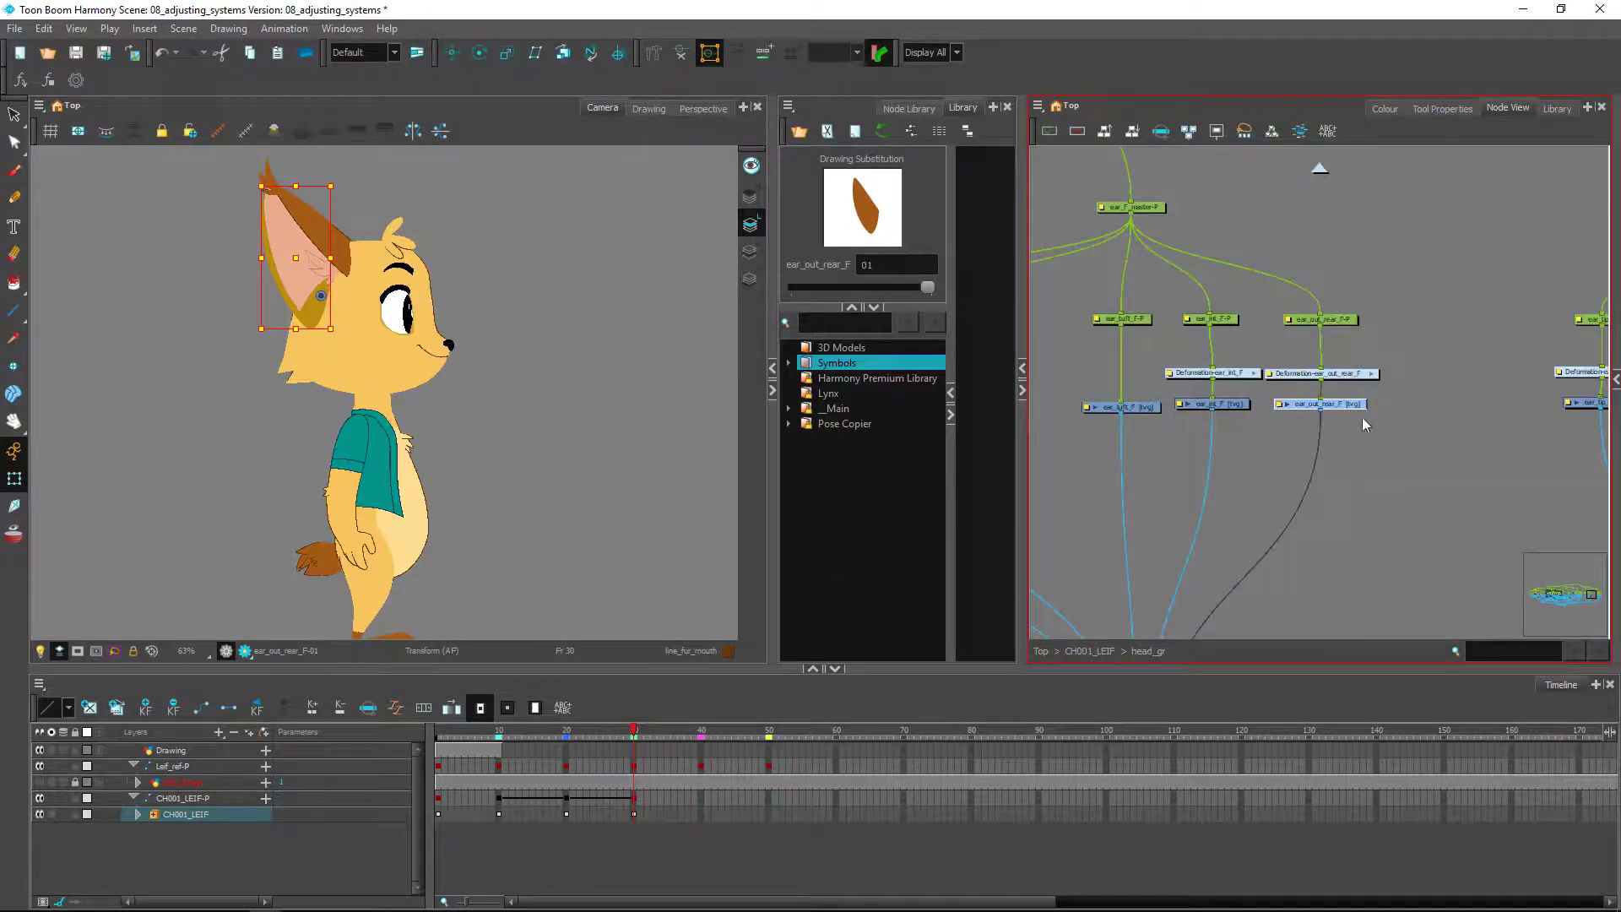
key(2)
key(2)
drag(1351, 421, 1288, 472)
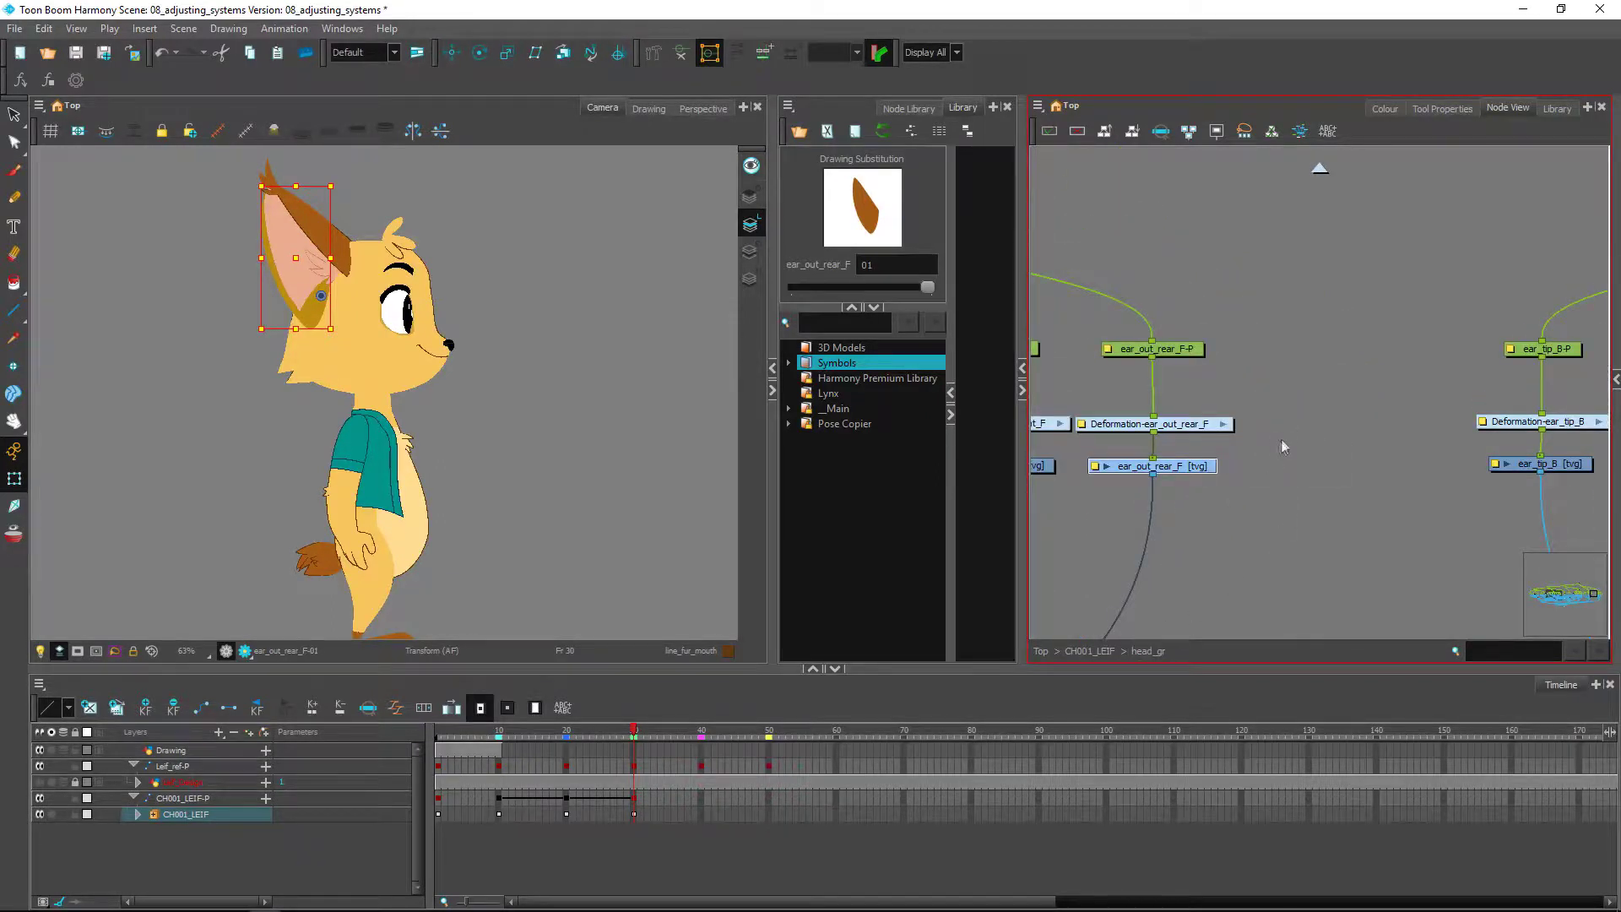
click(1233, 471)
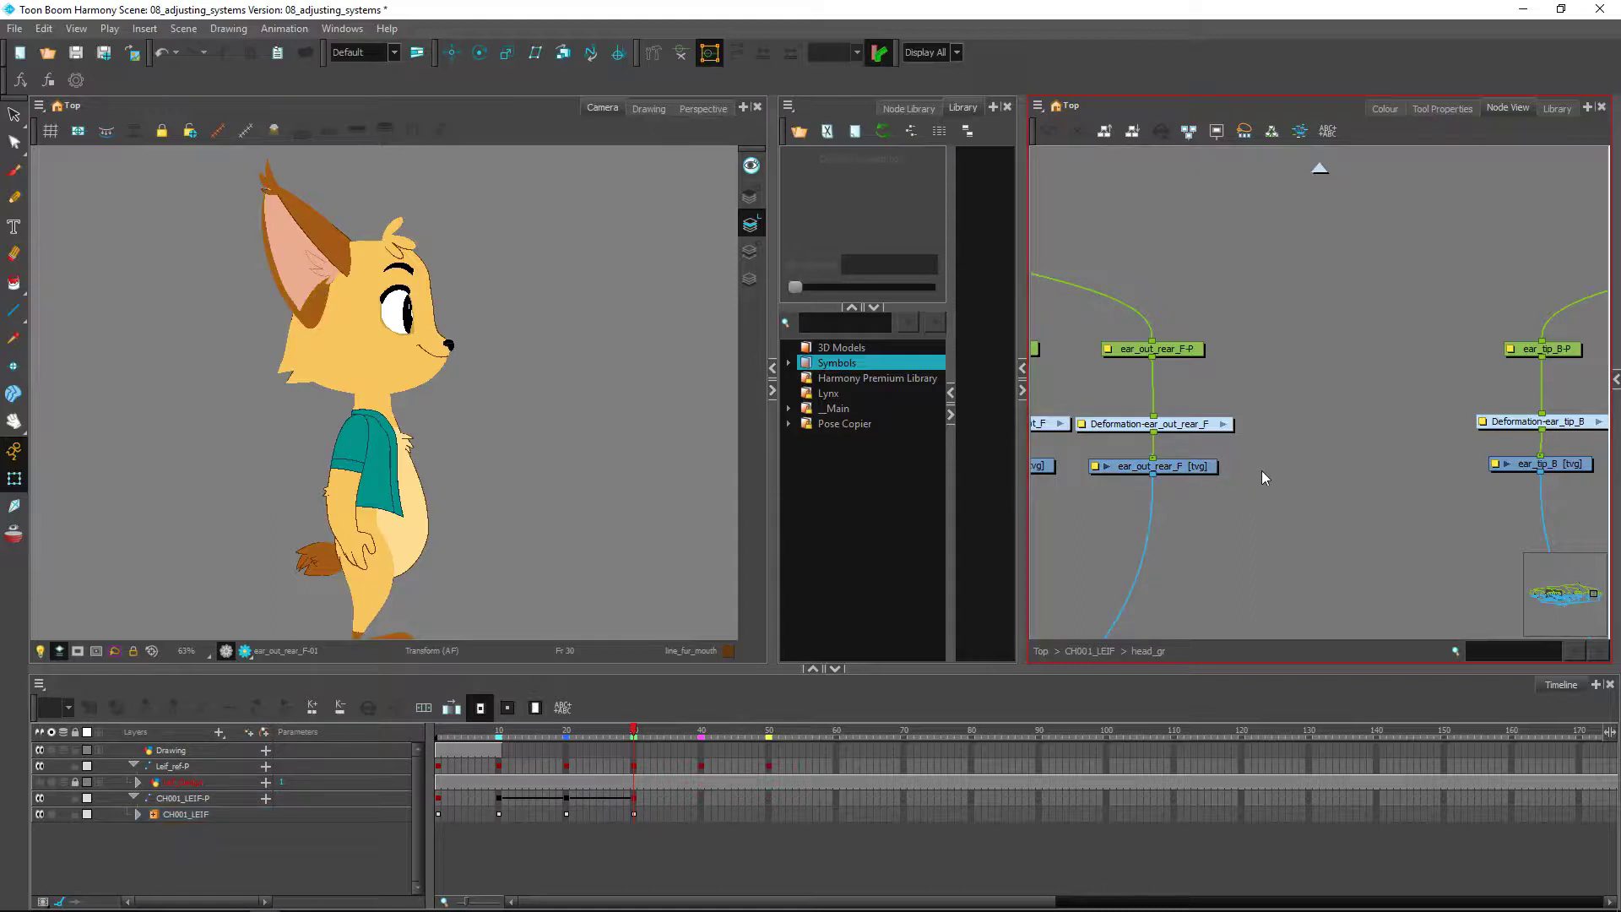
key(ctrl+r)
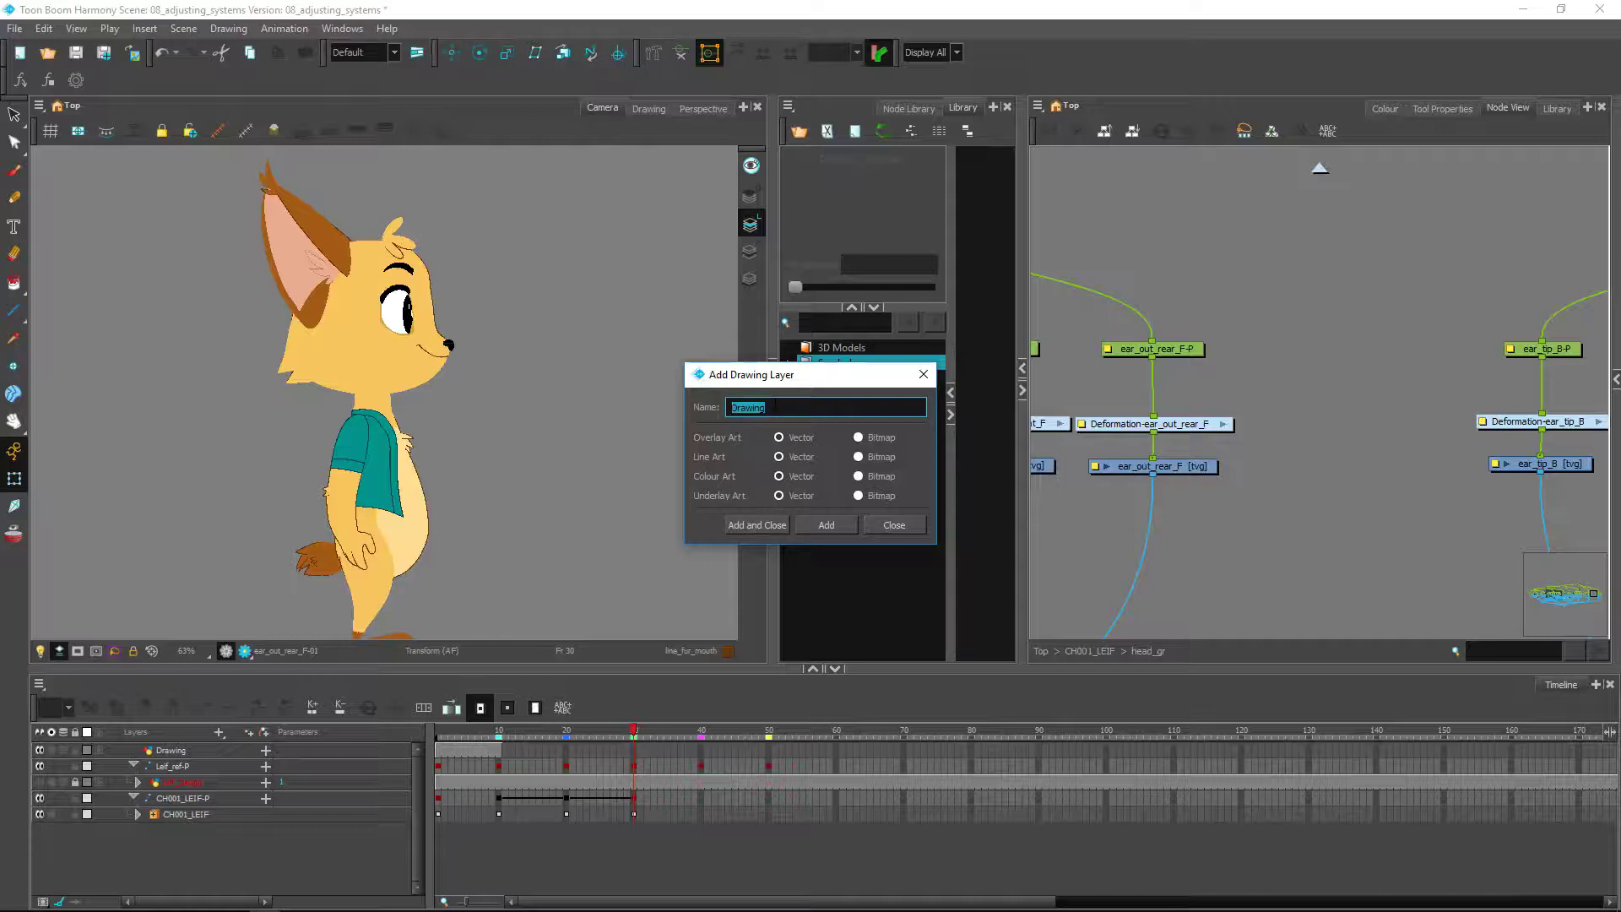
key(BackSpace)
click(753, 526)
drag(1372, 394, 1293, 468)
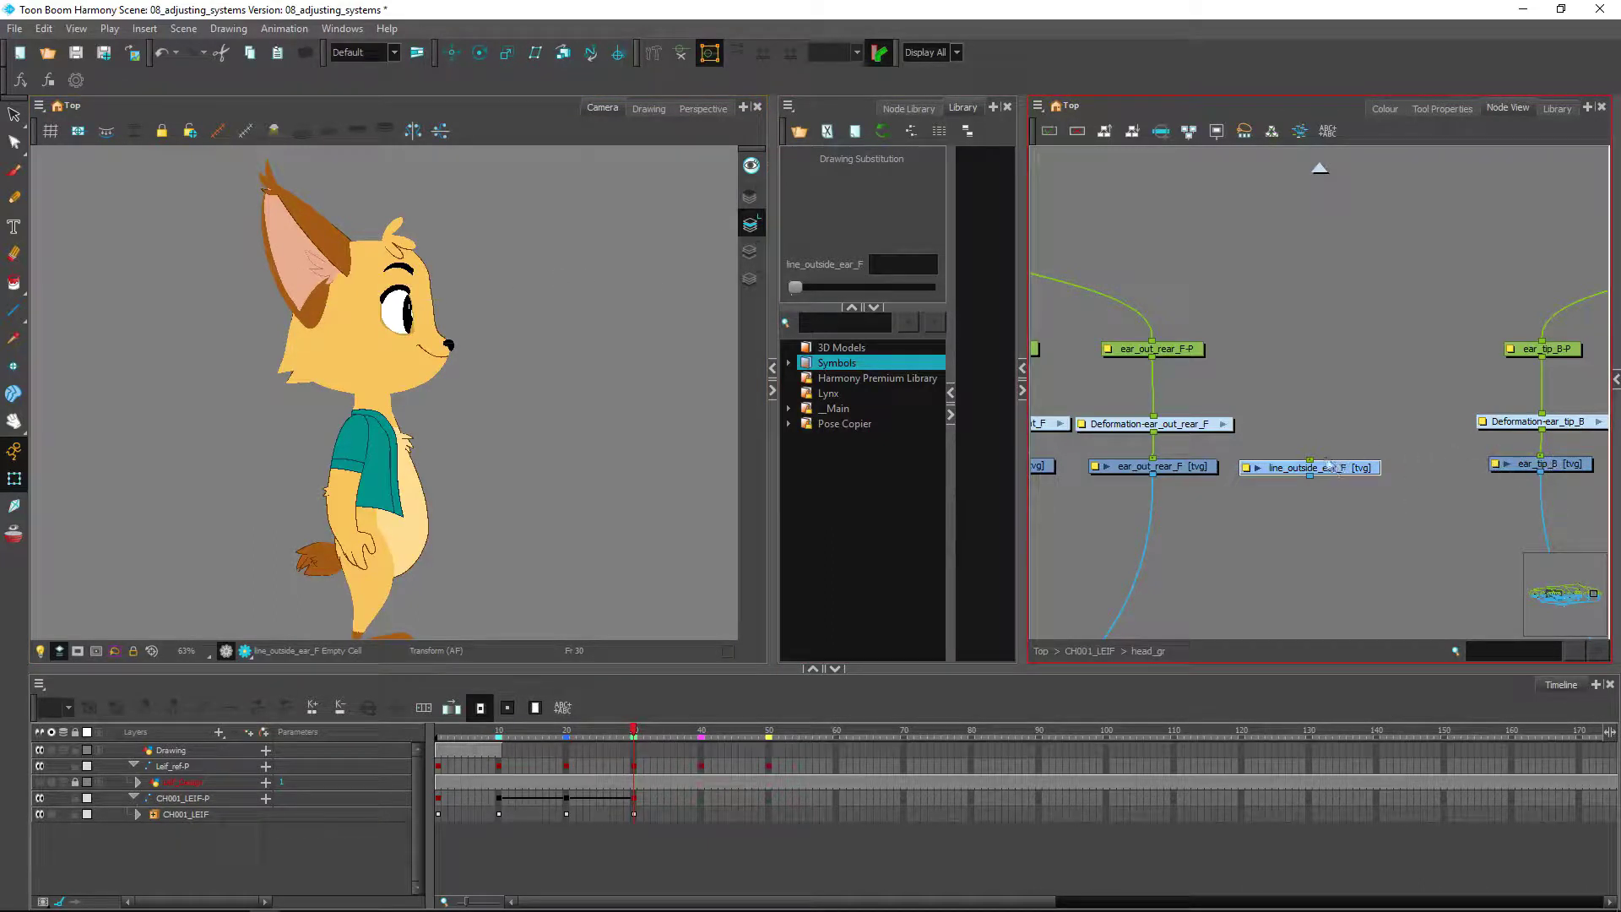
Add a parent peg to line_outside_ear_F and connect it under the ear_out_rear_F-P peg
key(ctrl+p)
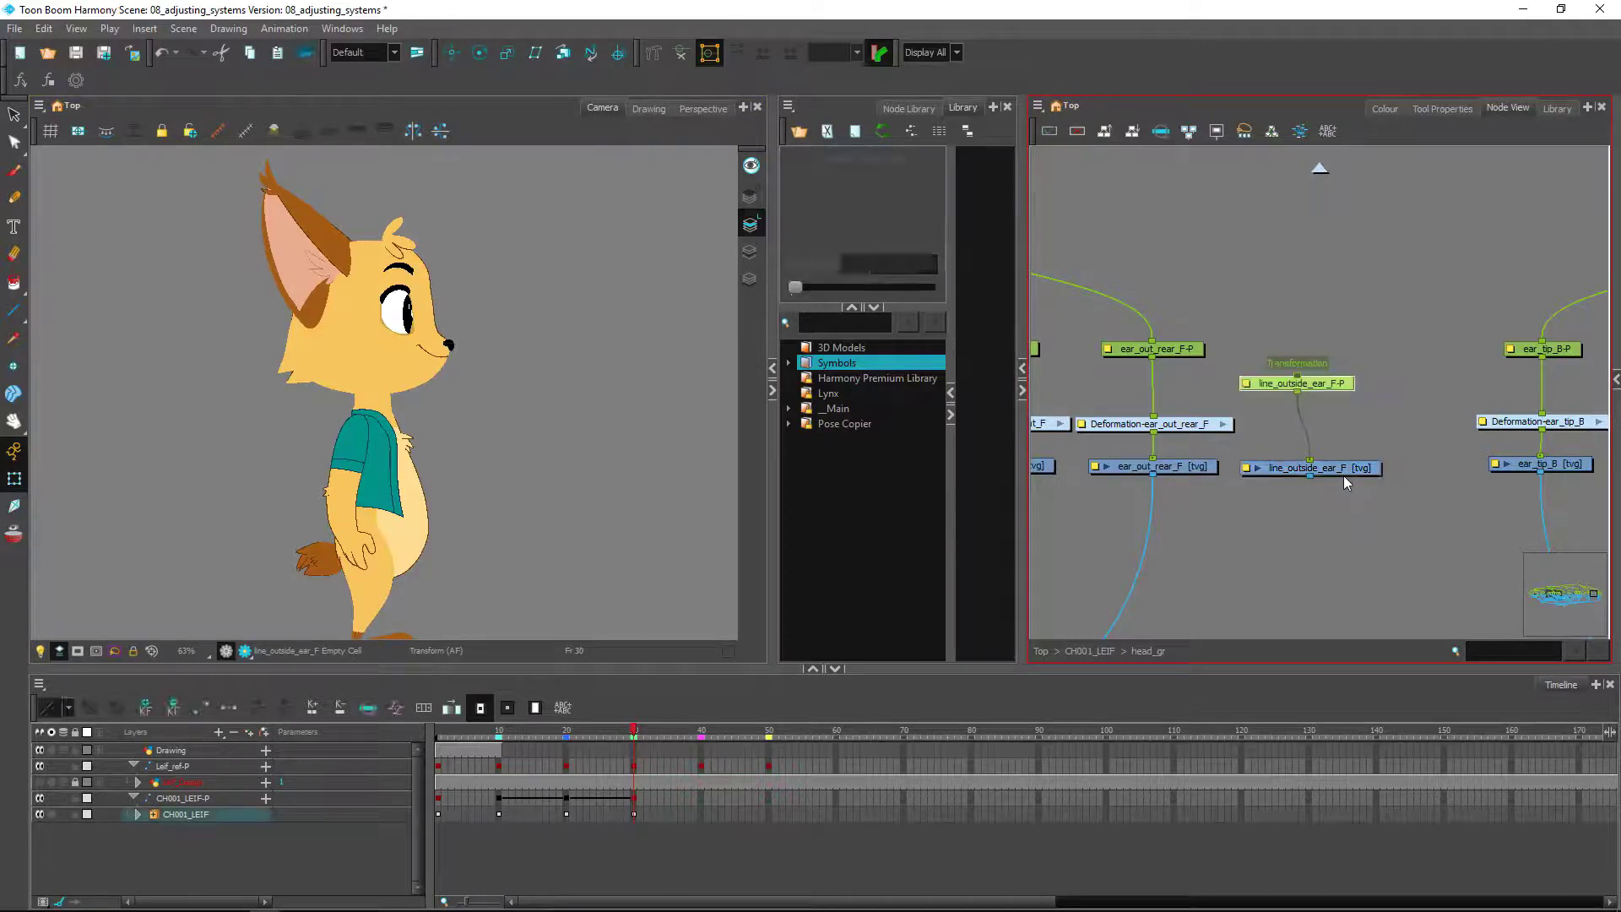
drag(1345, 377, 1351, 355)
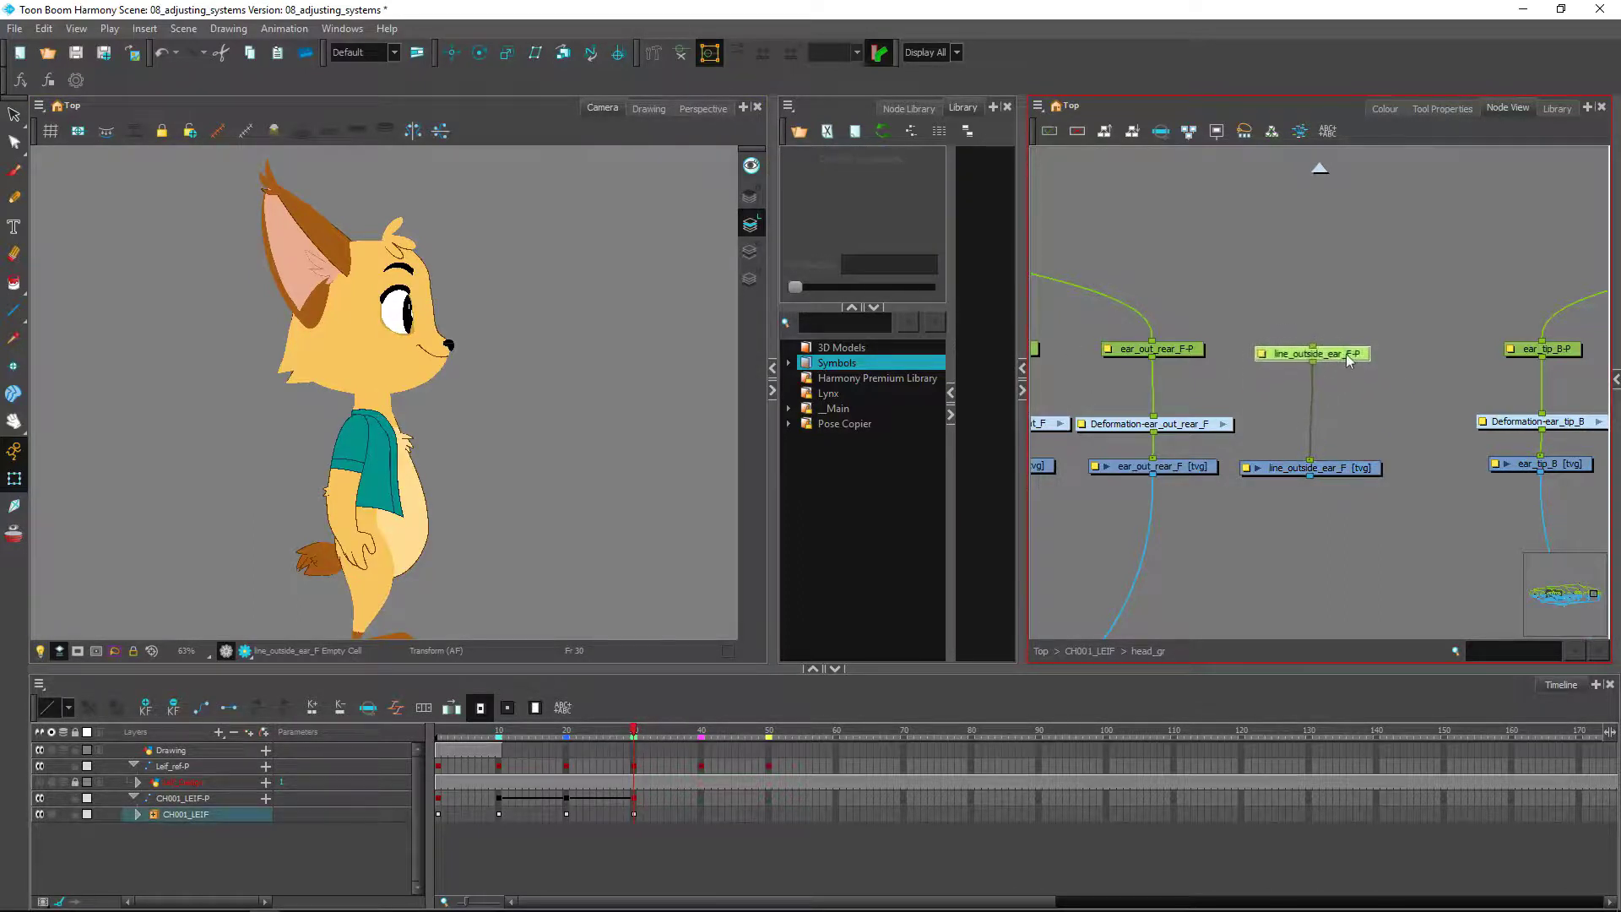
click(1190, 363)
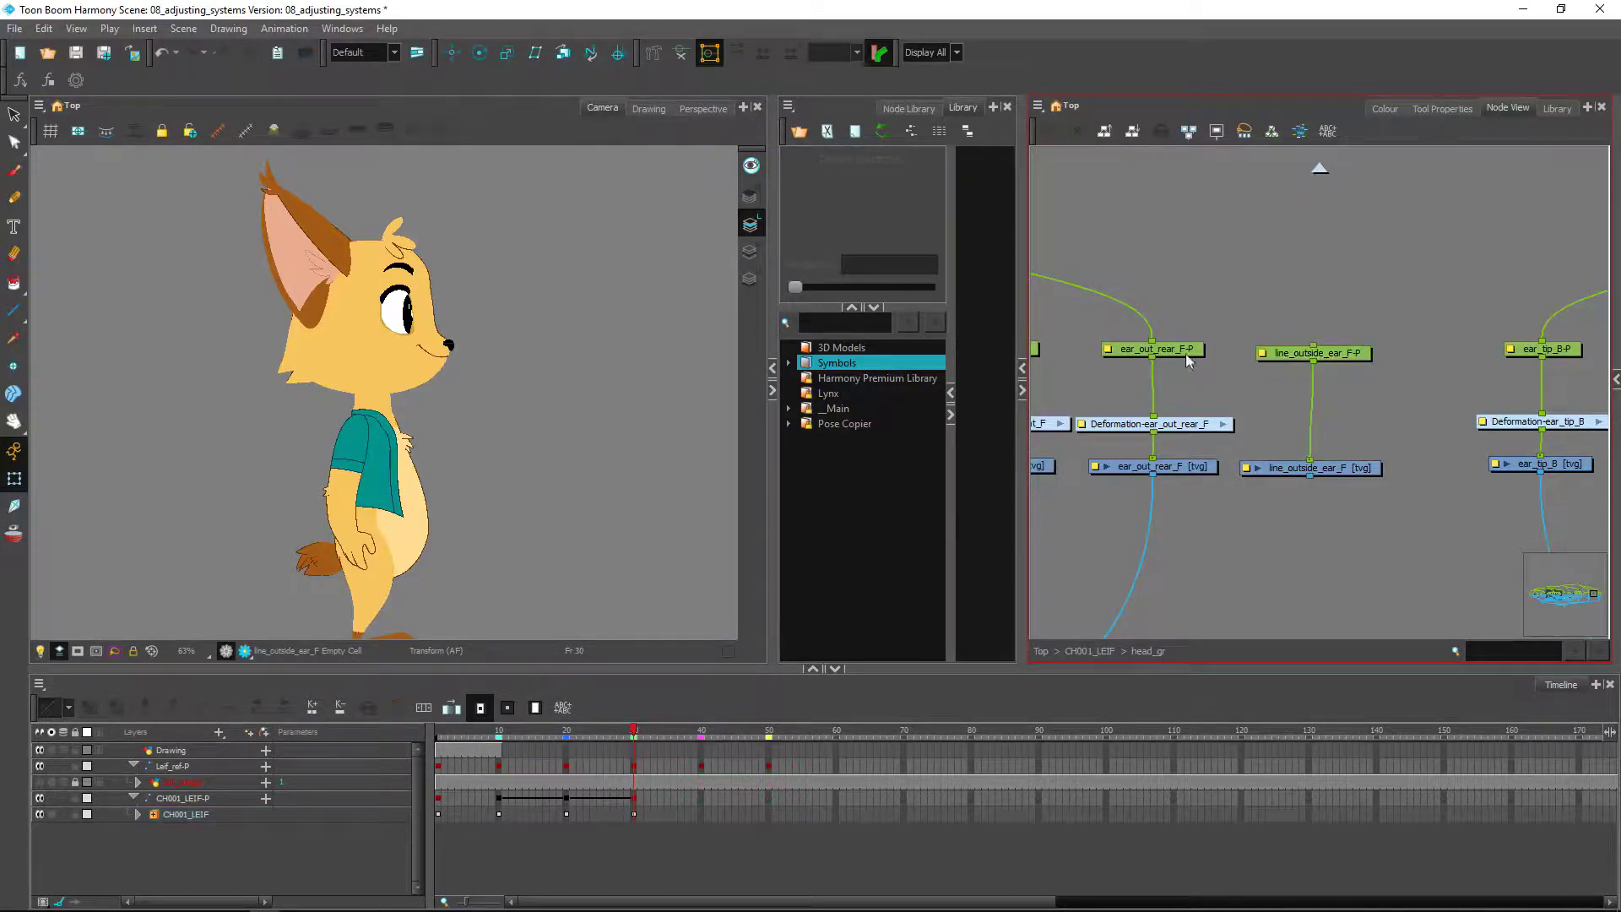
click(1178, 348)
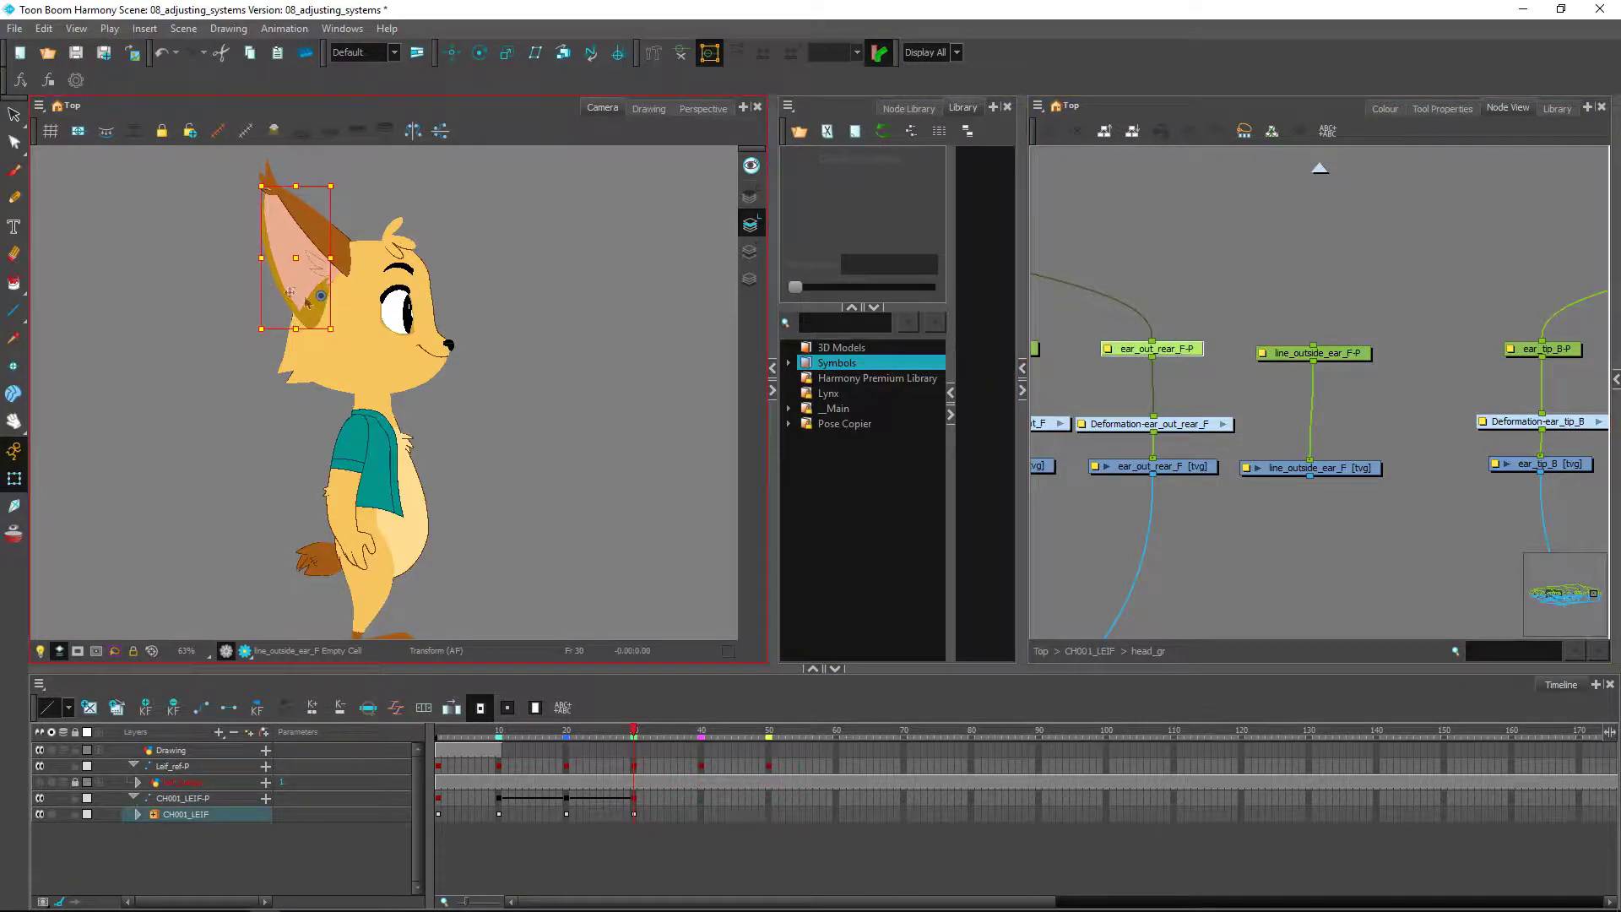
drag(1313, 344, 1181, 358)
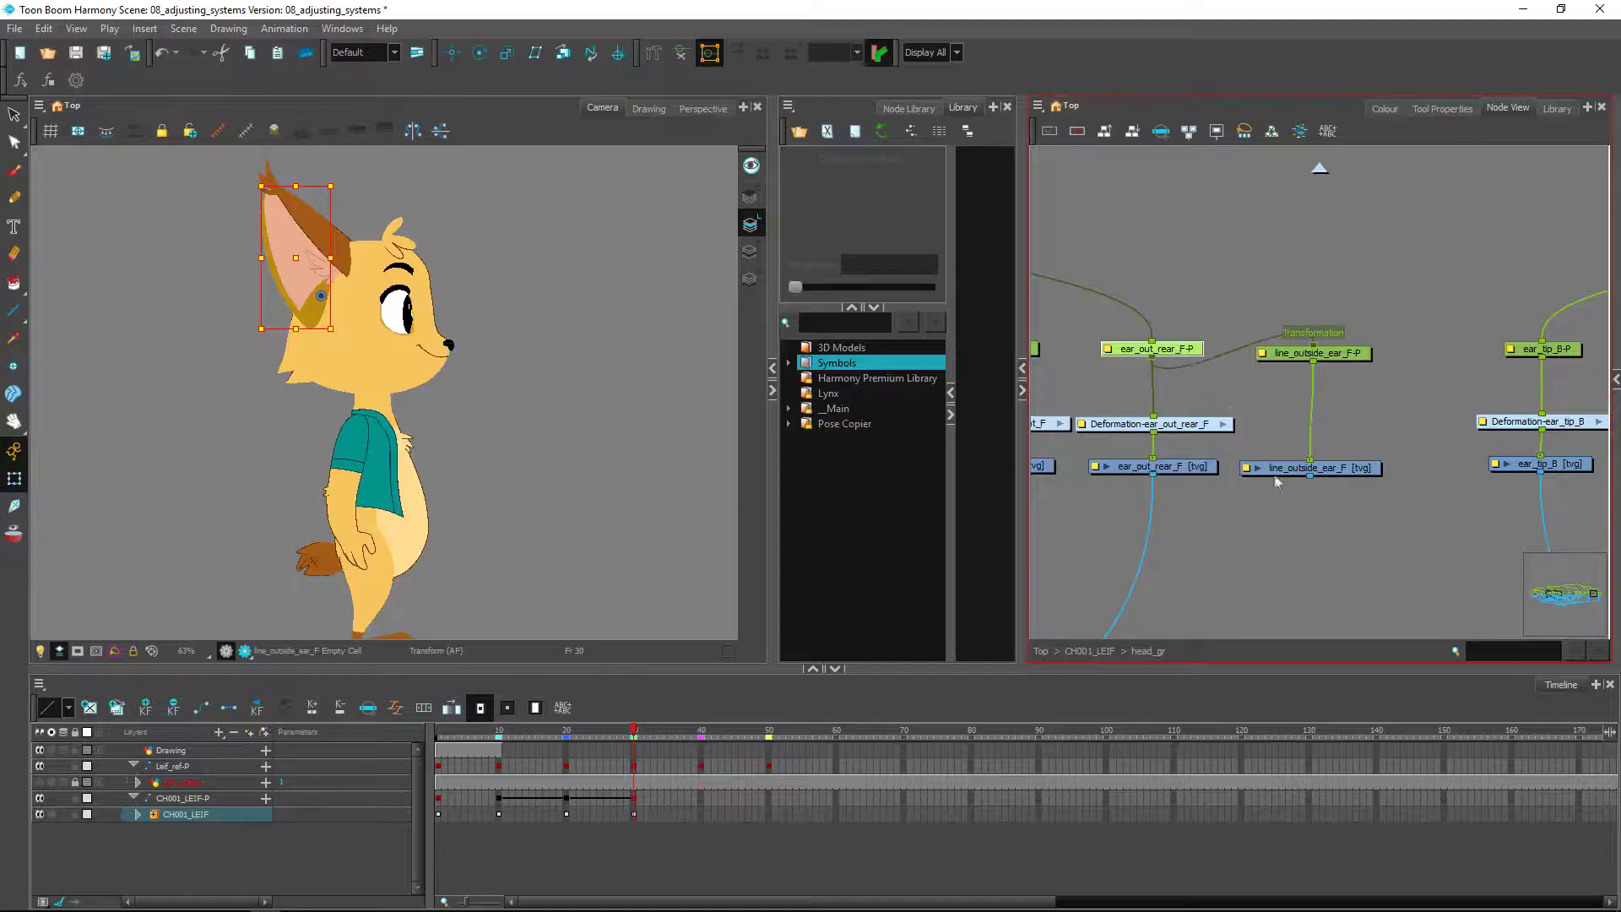
Connect the output of the line_outside_ear_F drawing into the composite that ear_out_rear_F feeds
click(1173, 467)
drag(1310, 474, 1409, 490)
drag(1461, 368, 1174, 633)
drag(1337, 436, 1210, 630)
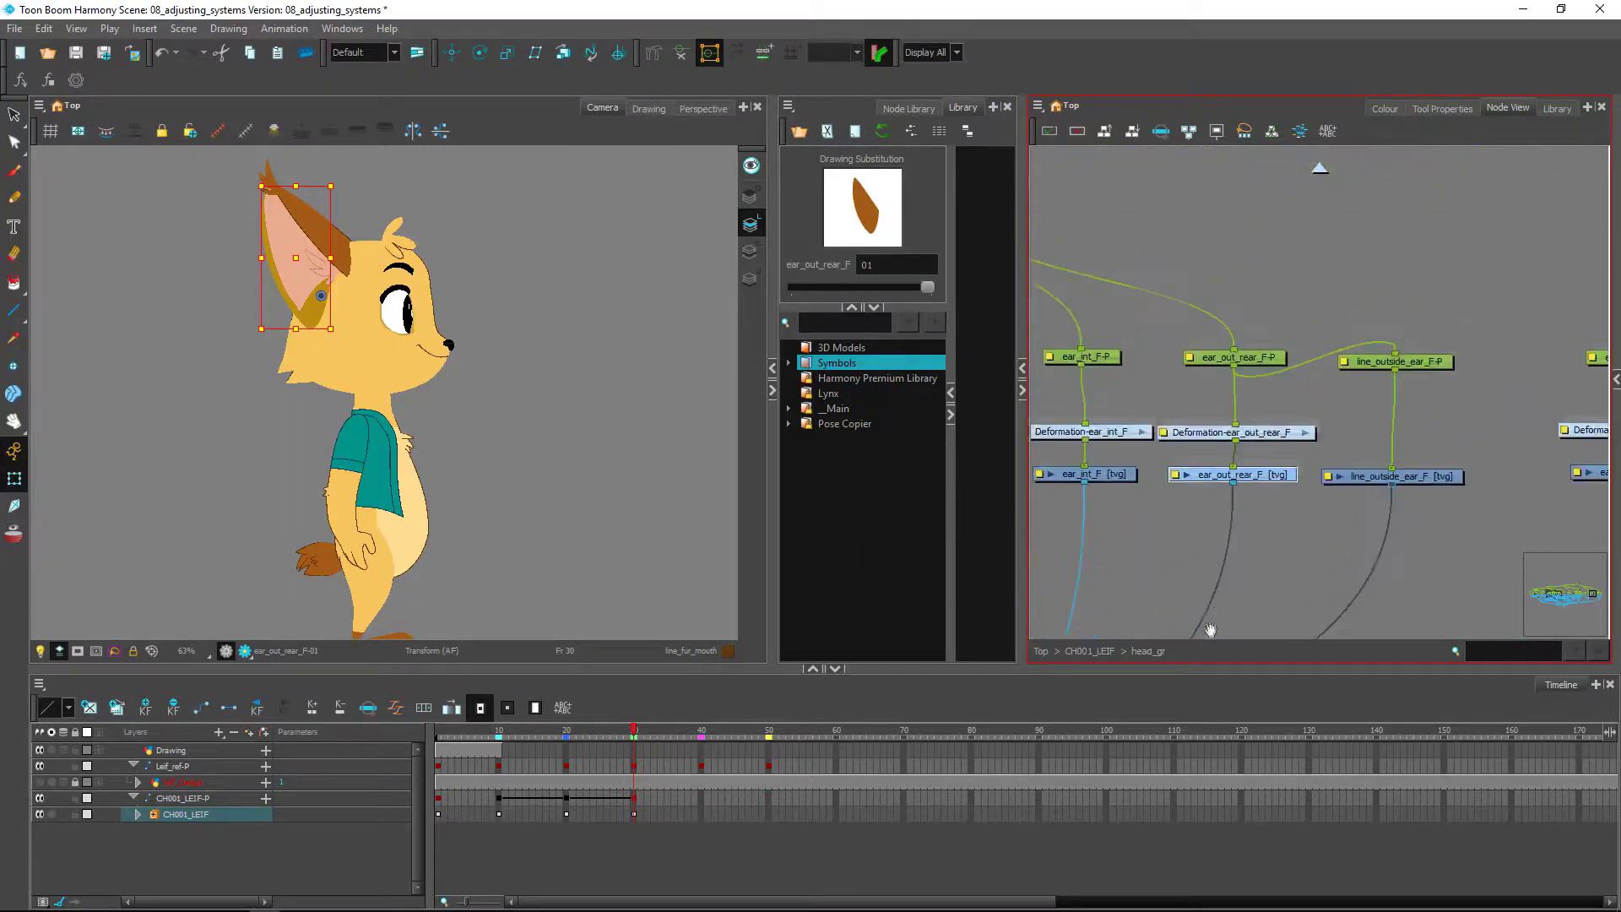
drag(1437, 508, 1399, 545)
Return to the top-level node network and enable the Leif_Design reference drawing
click(1374, 516)
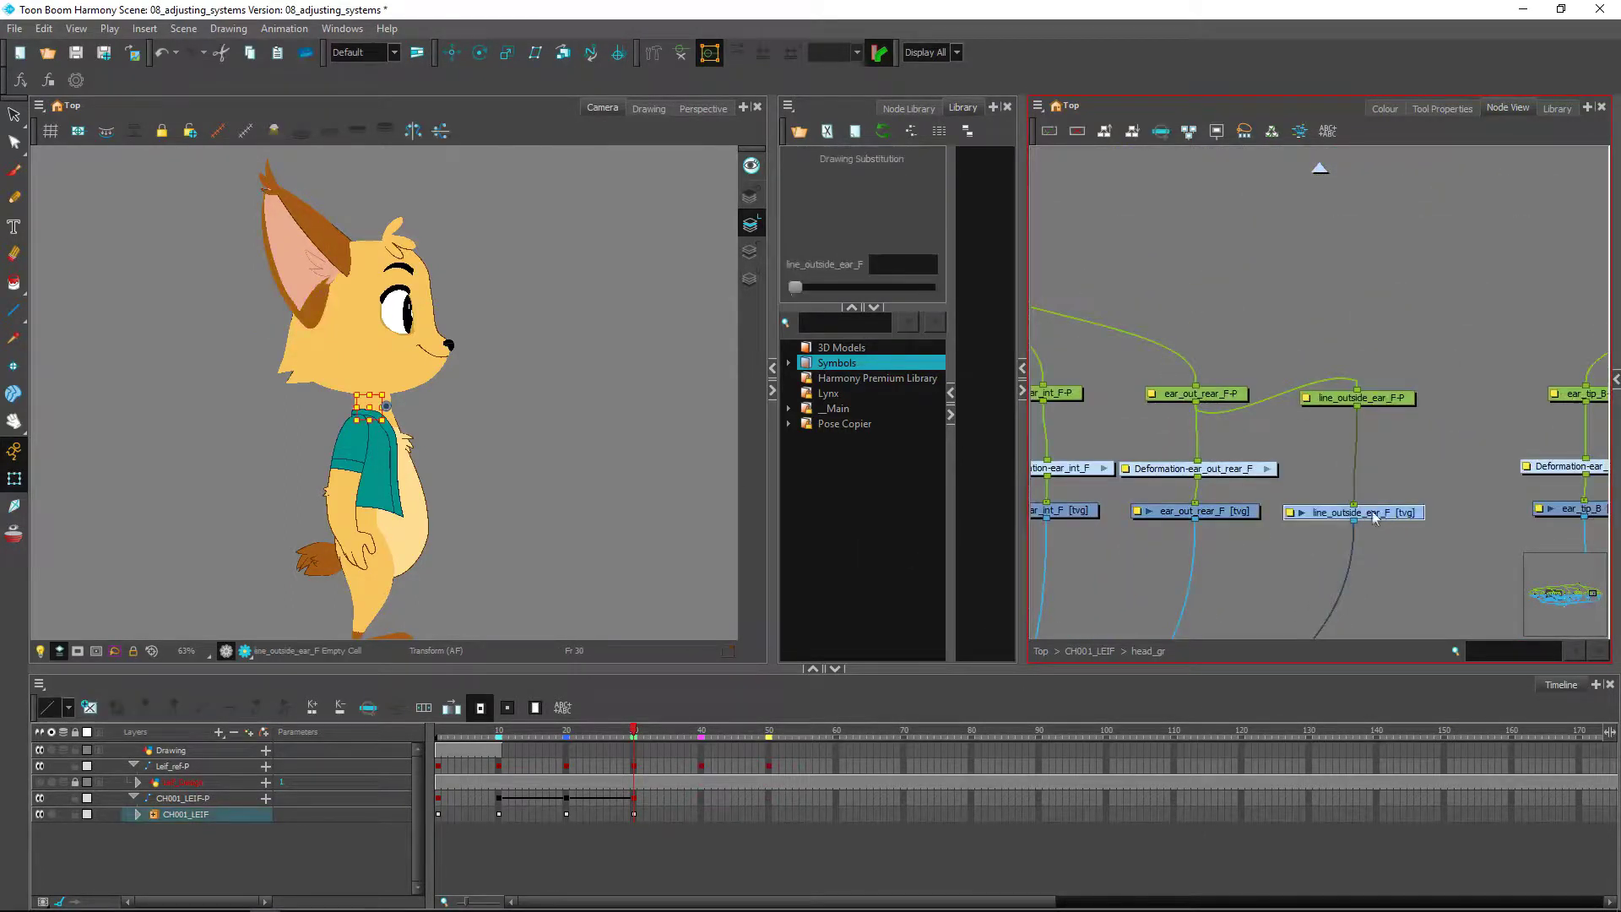
key(2)
key(2)
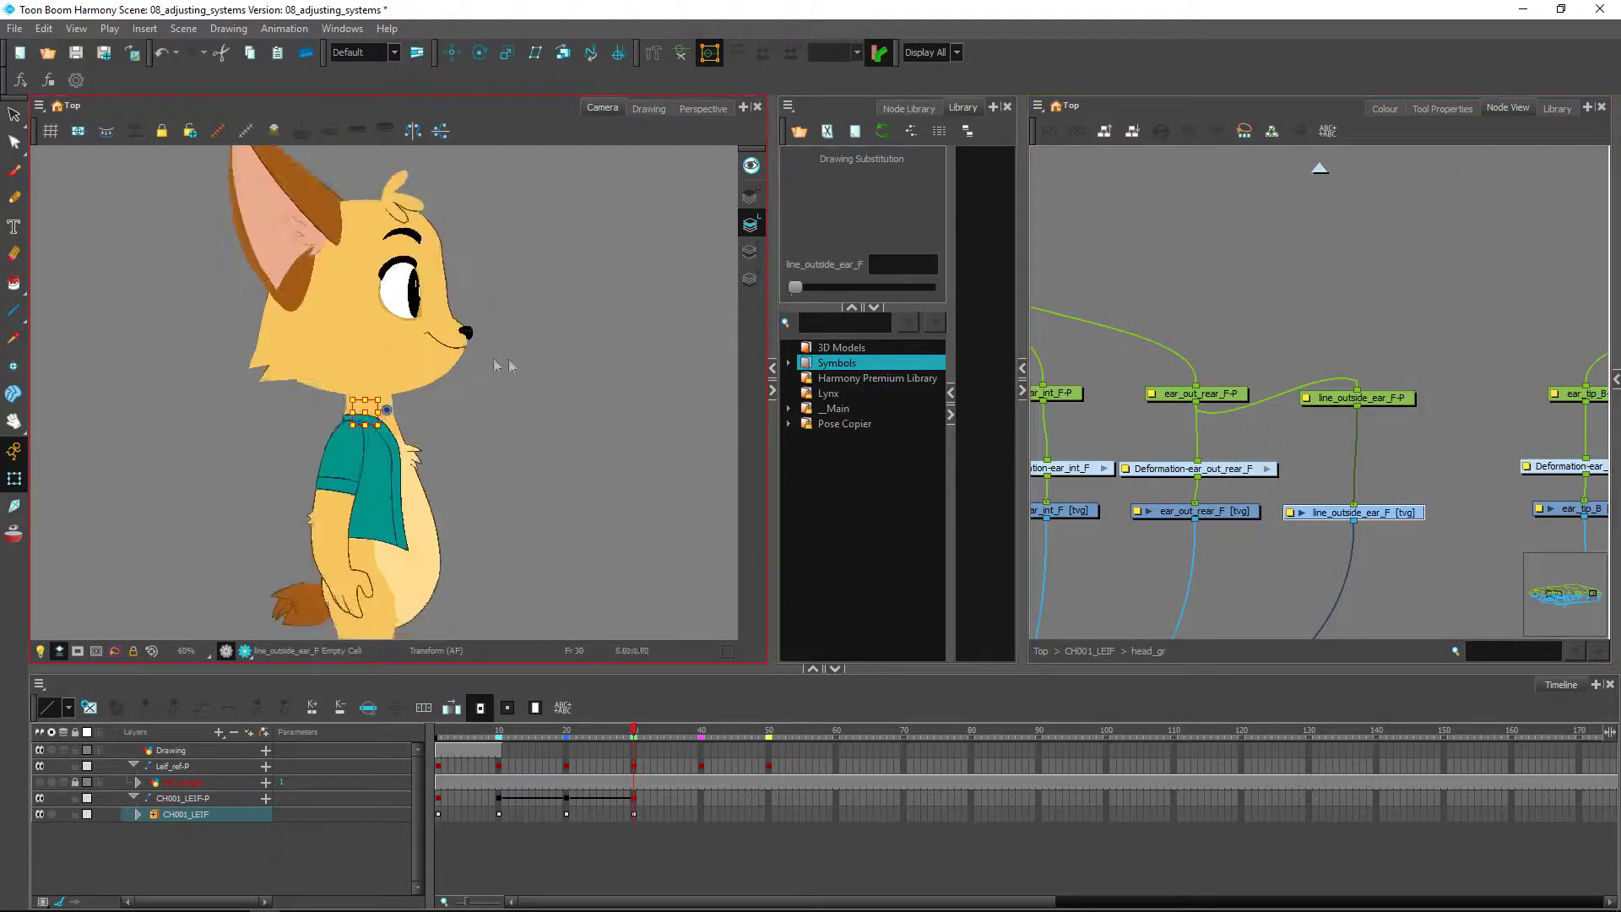
drag(385, 254, 490, 484)
key(2)
key(2)
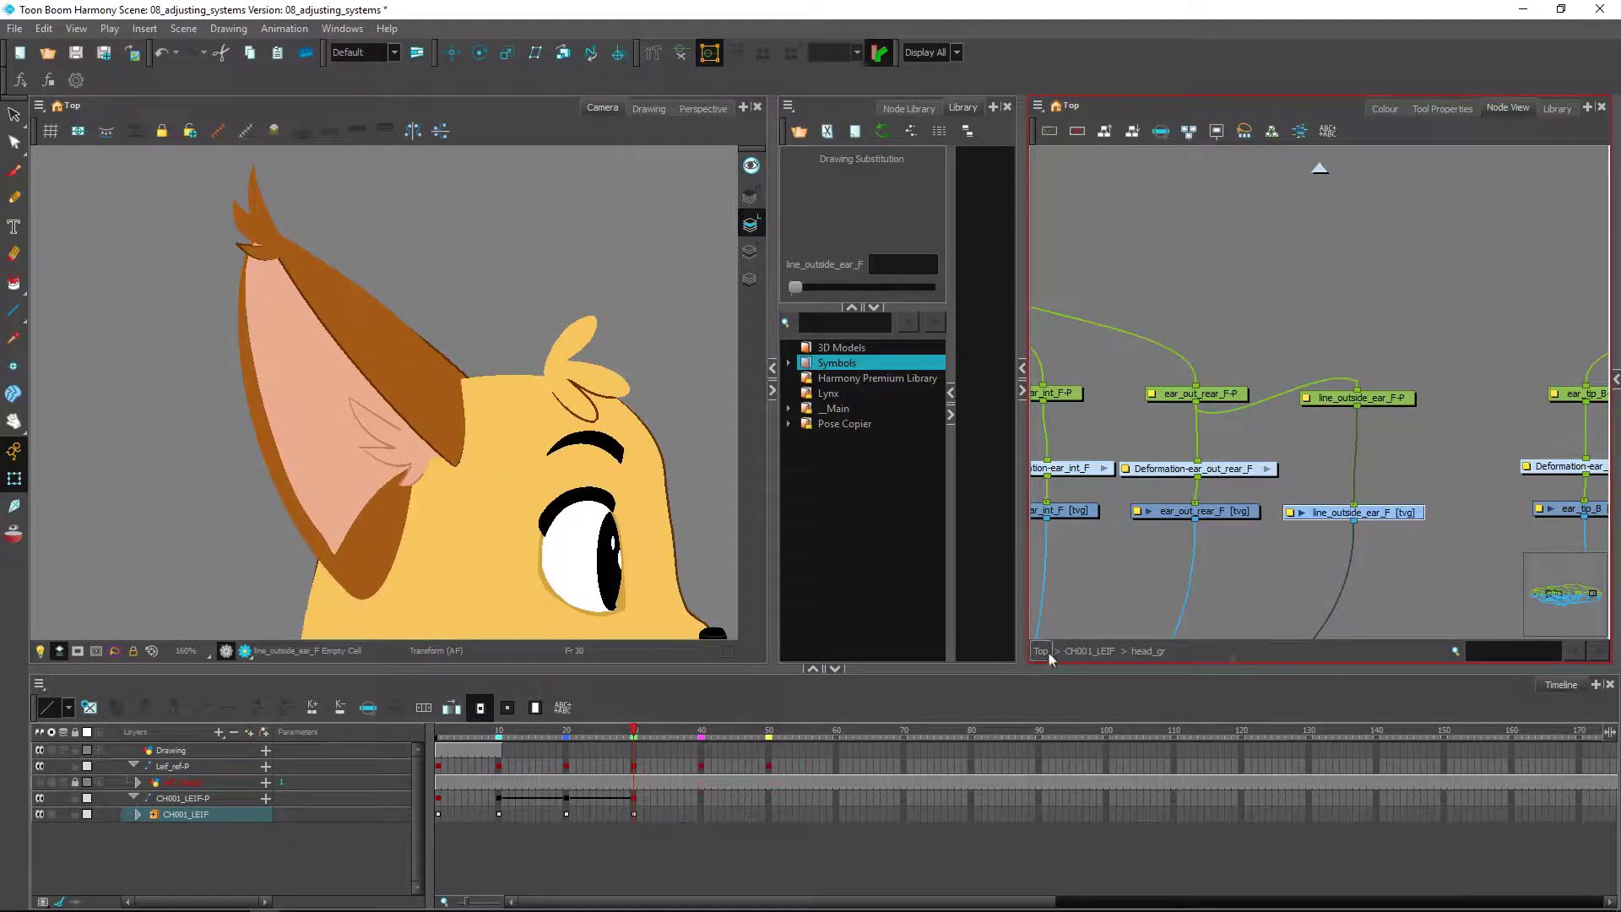
click(1044, 652)
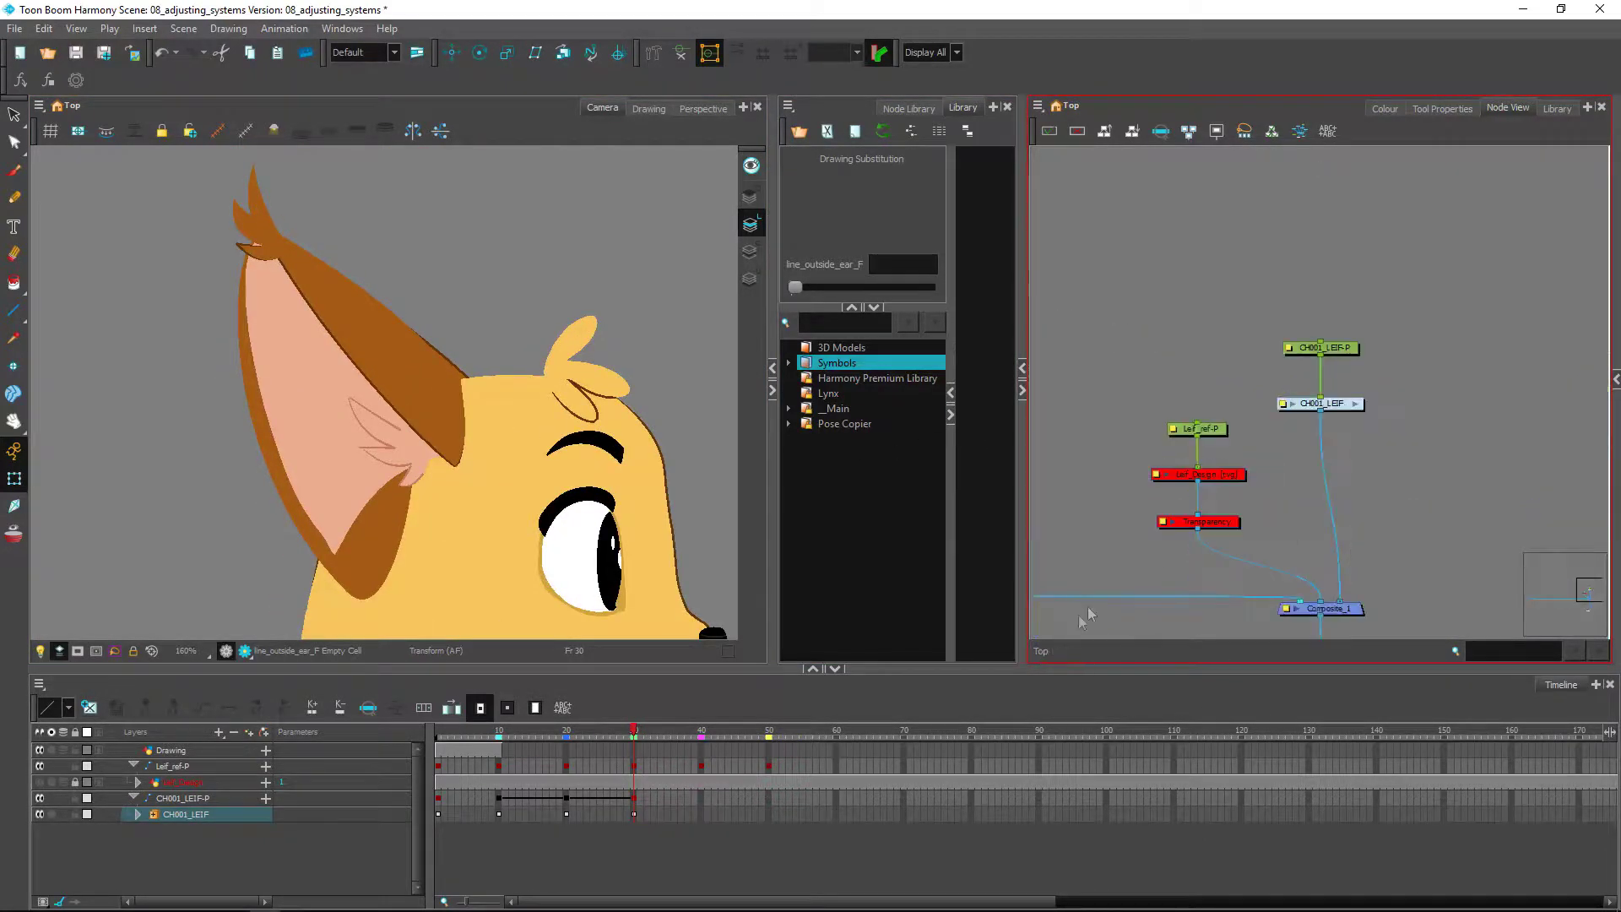
drag(1235, 488, 1245, 484)
key(a)
click(1256, 485)
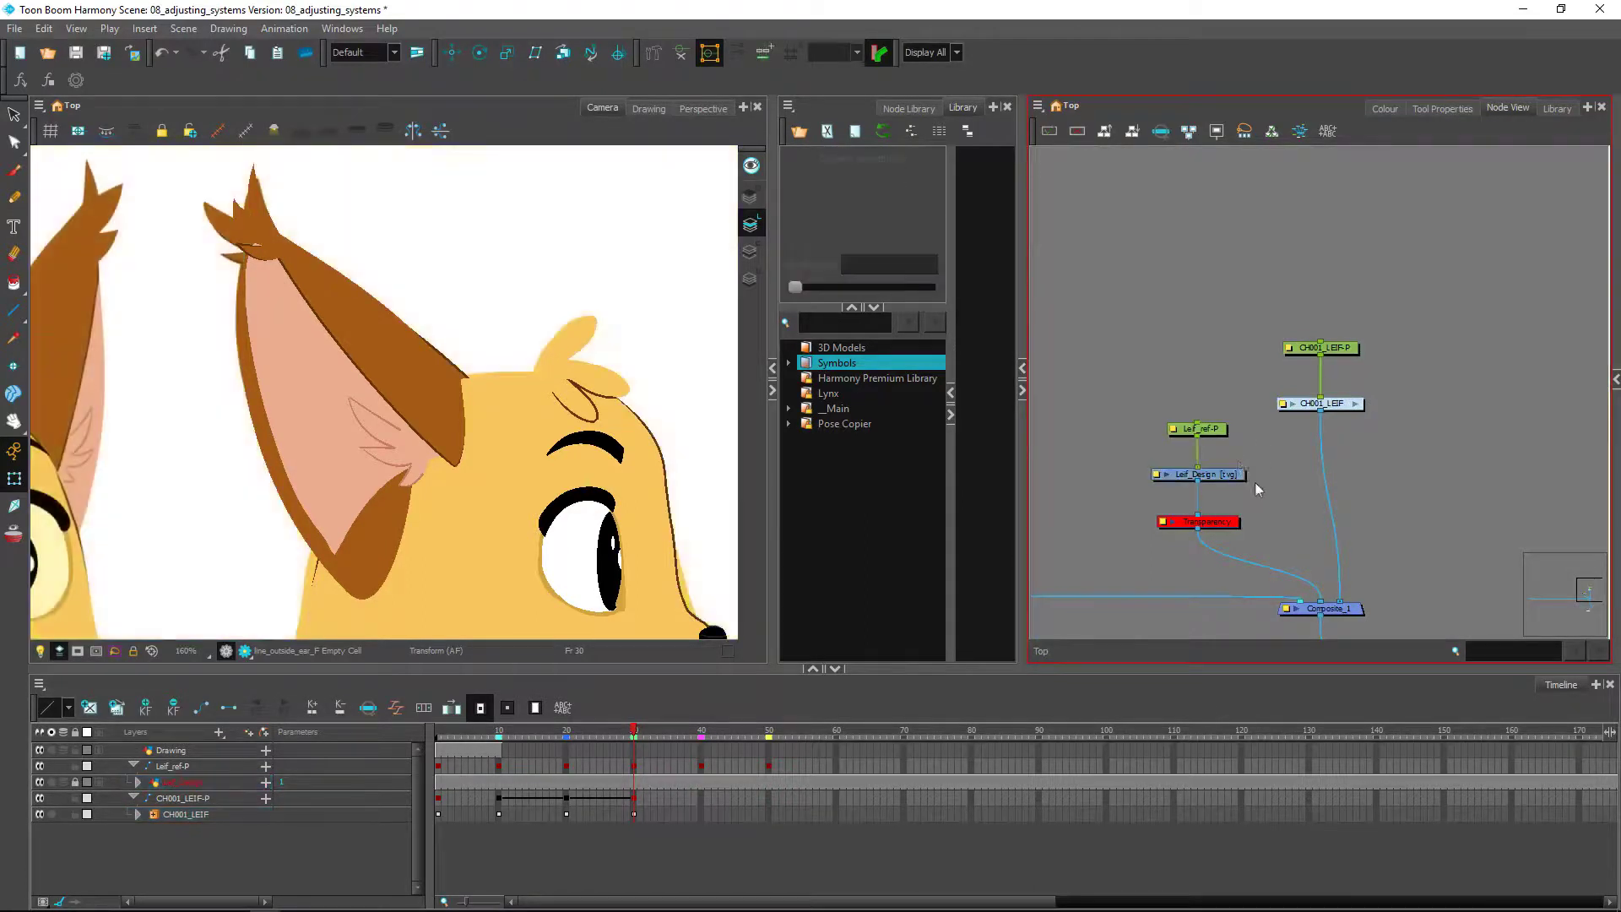
Add a peg and connect it above the Leif_ref-P peg
key(ctrl+p)
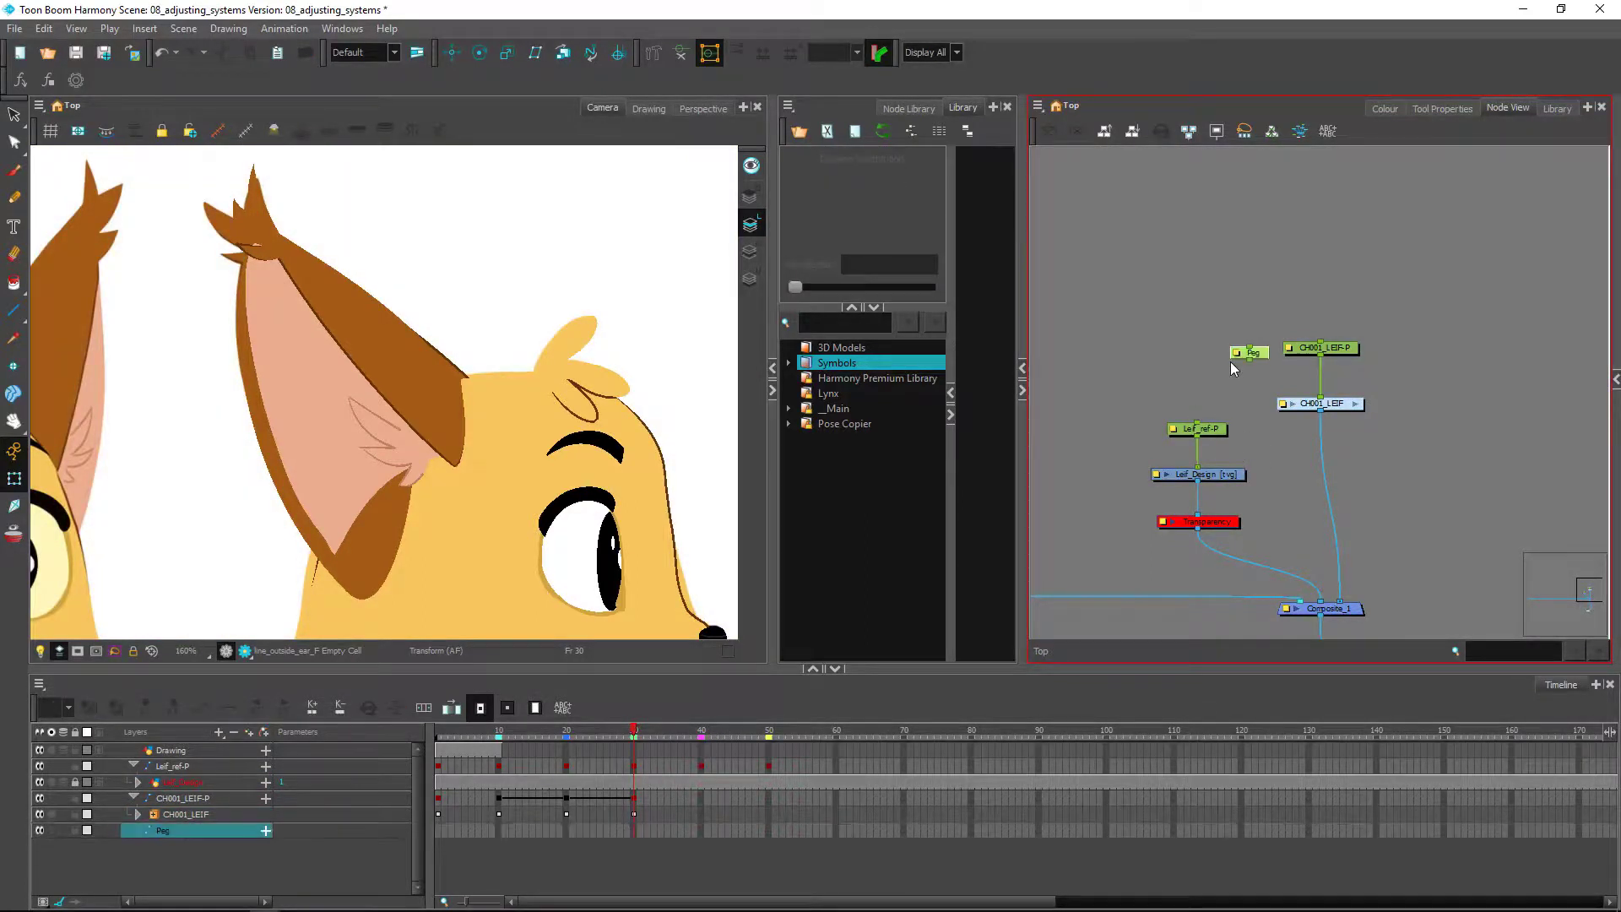
drag(1253, 355, 1199, 425)
Shift the reference design to the left on frame 30 with the new peg, until its ear sits beside the rig's ear
click(683, 384)
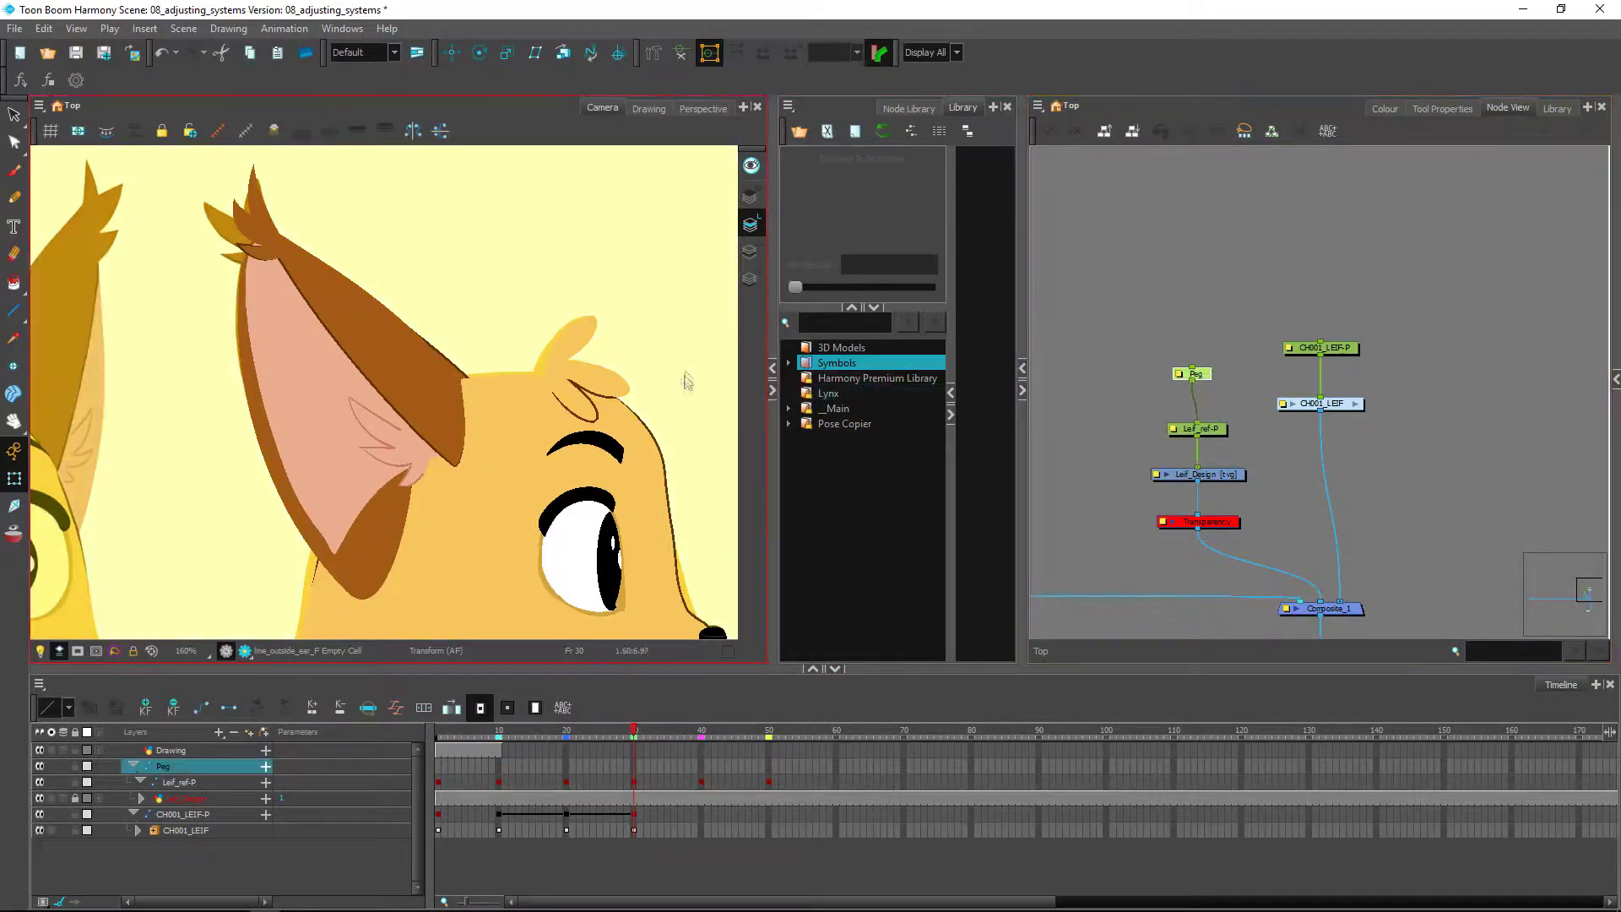
key(Left)
key(Left)
key(Left)
key(Left)
key(Left)
key(Left)
key(Left)
key(Left)
key(Left)
key(Left)
key(Left)
key(Left)
key(Left)
key(Left)
key(Left)
key(Left)
key(Left)
key(Left)
key(Left)
key(Left)
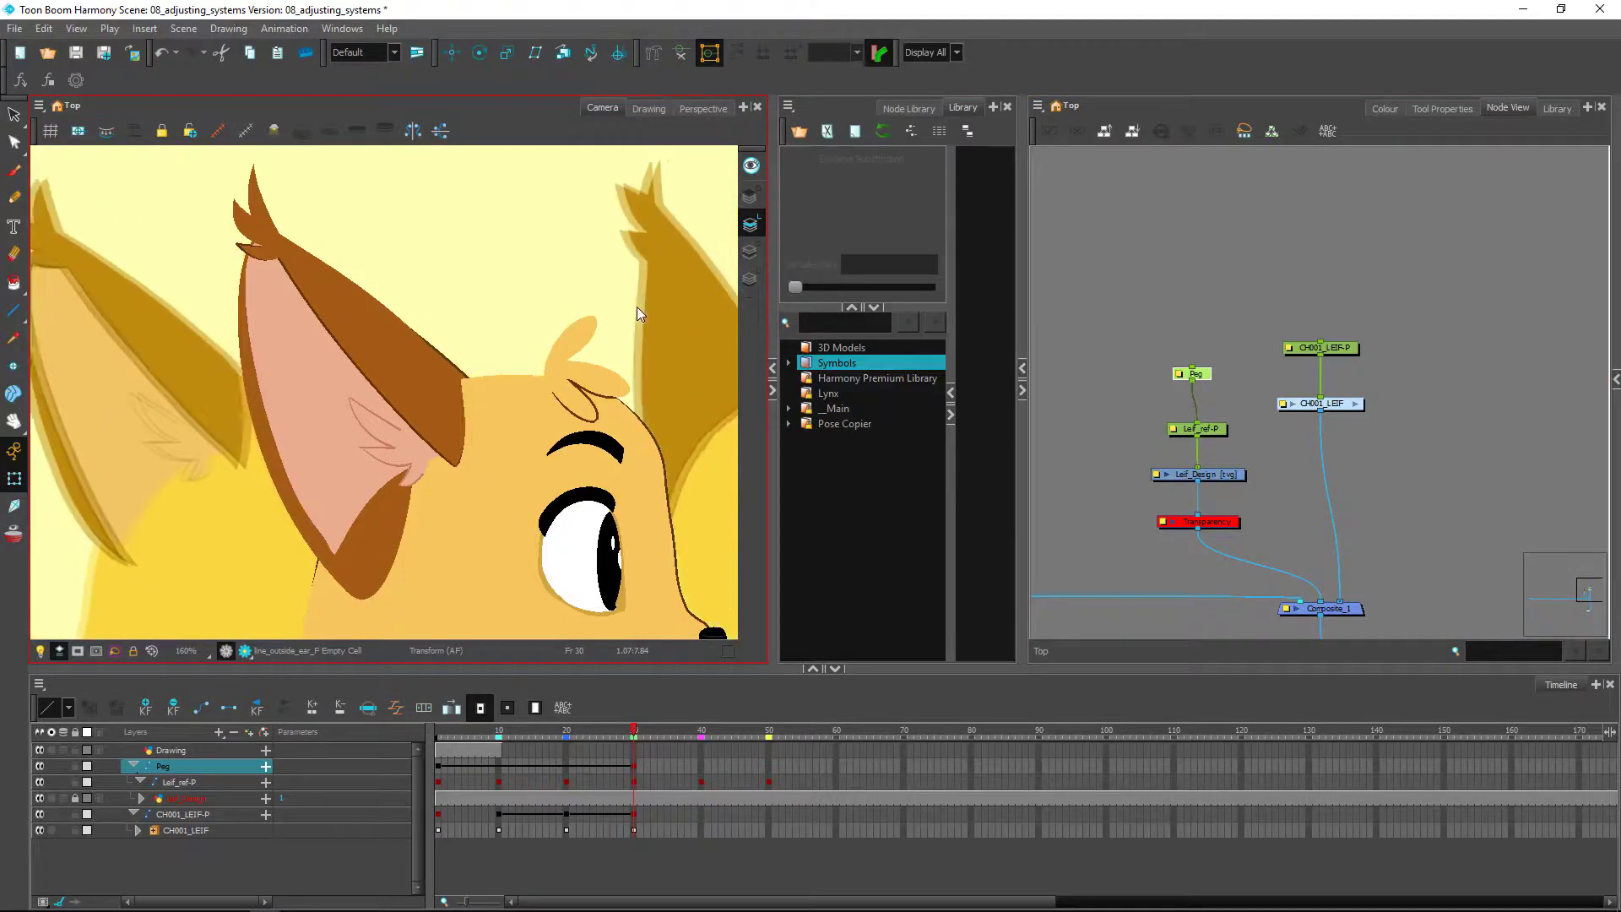
key(Left)
key(Left)
key(Left)
key(Left)
key(Left)
key(1)
drag(384, 463, 460, 468)
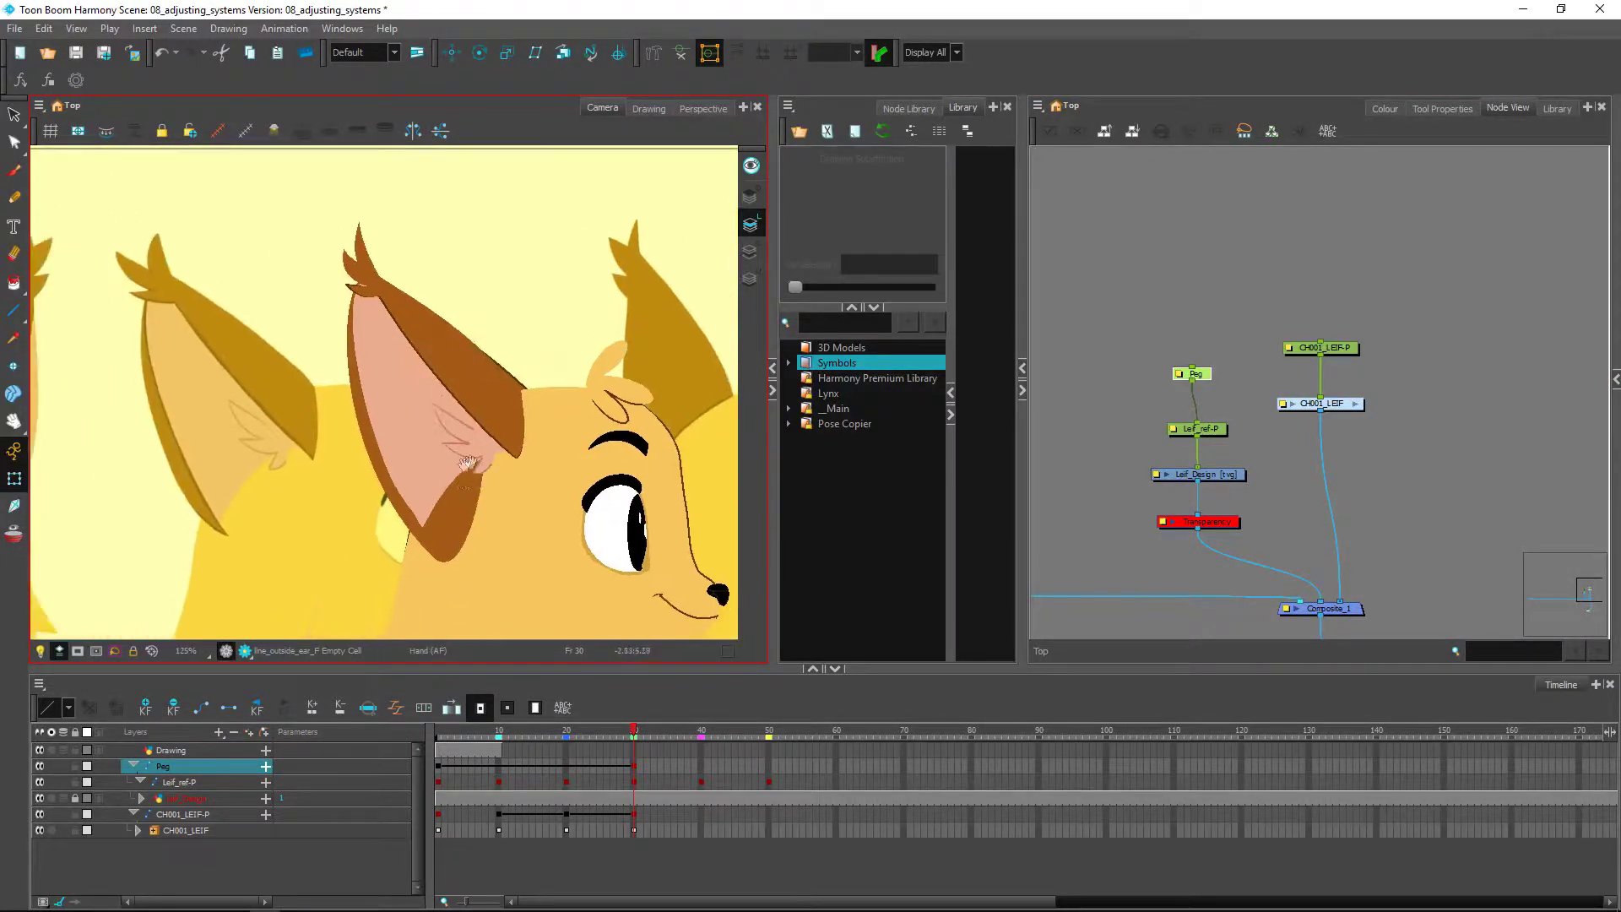
click(1107, 312)
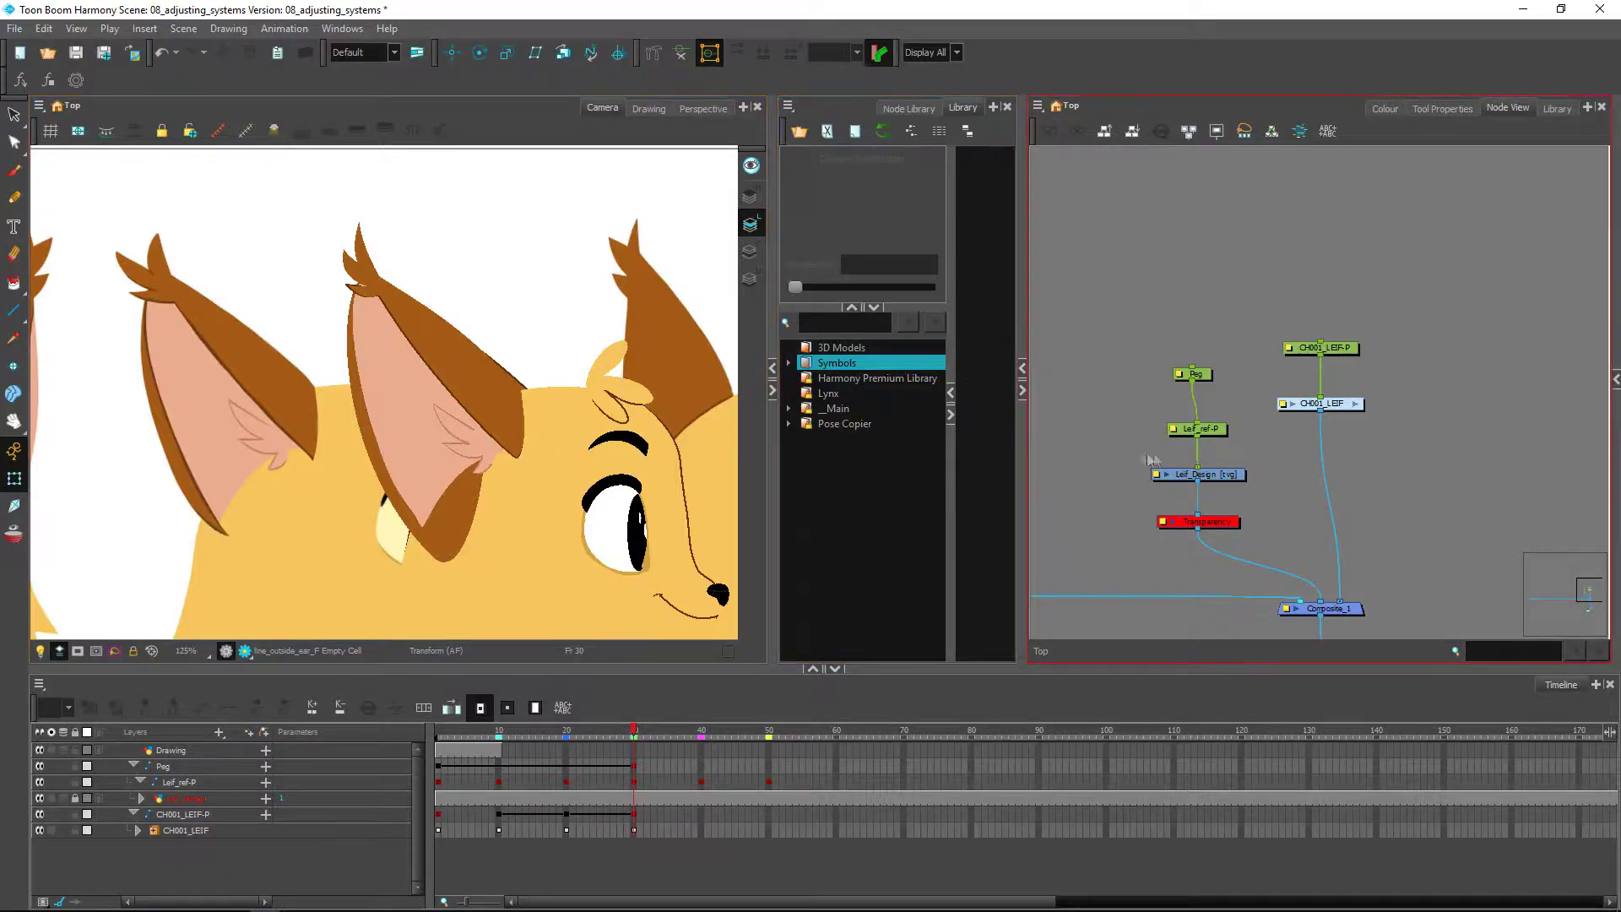
Enter the head_gr group inside CH001_LEIF and select the line_outside_ear_F drawing
click(1356, 404)
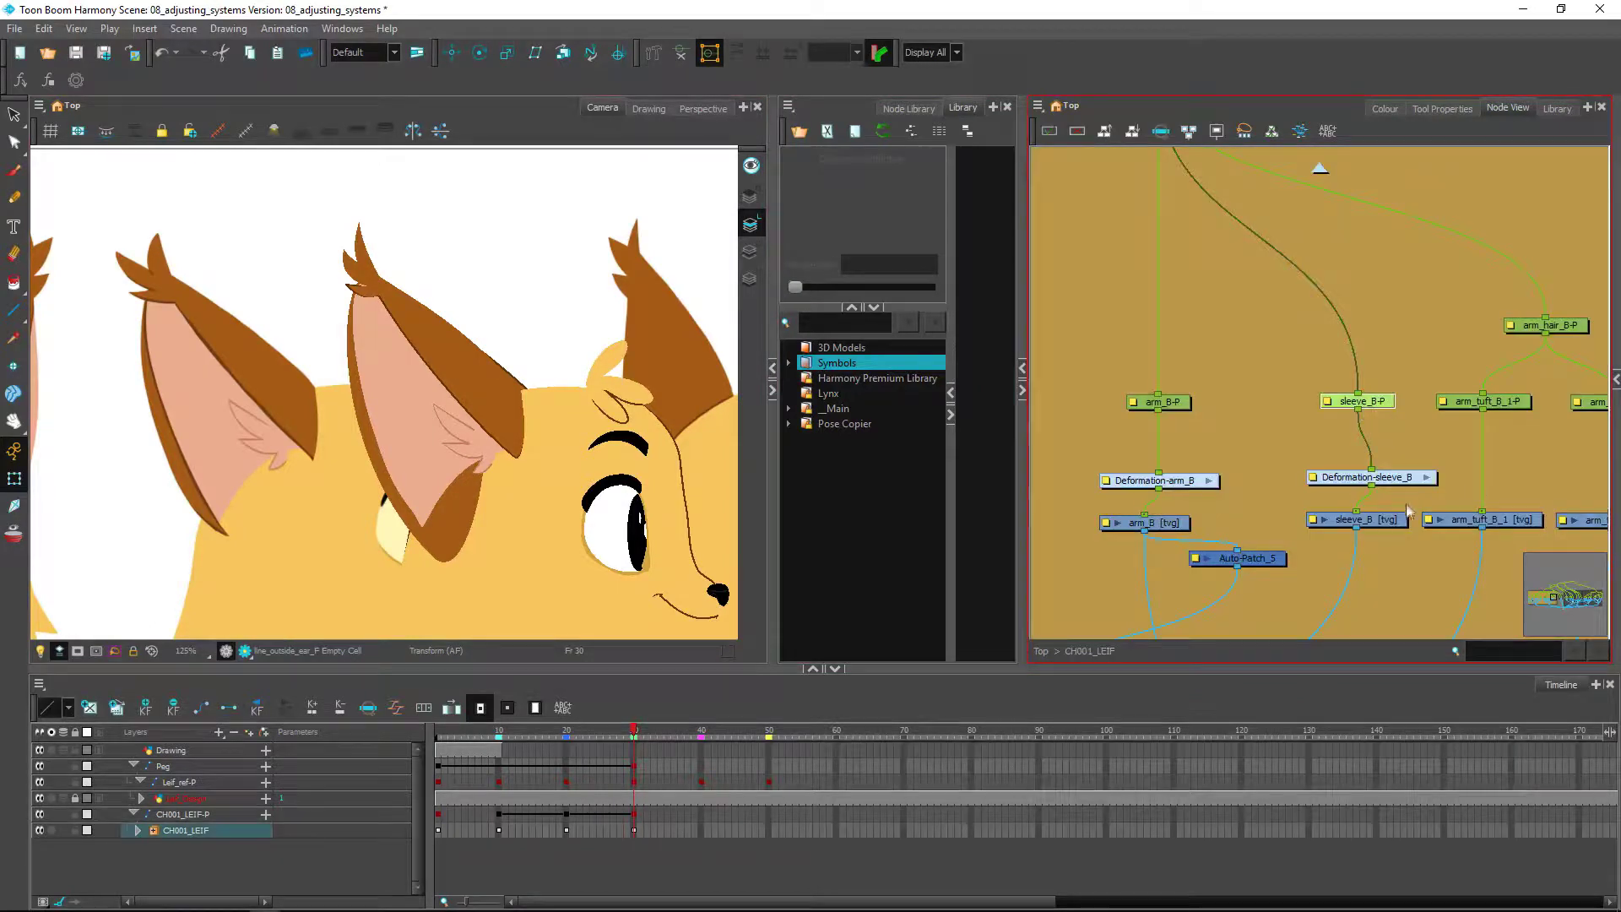
drag(1470, 504, 1208, 459)
drag(1388, 489, 1335, 506)
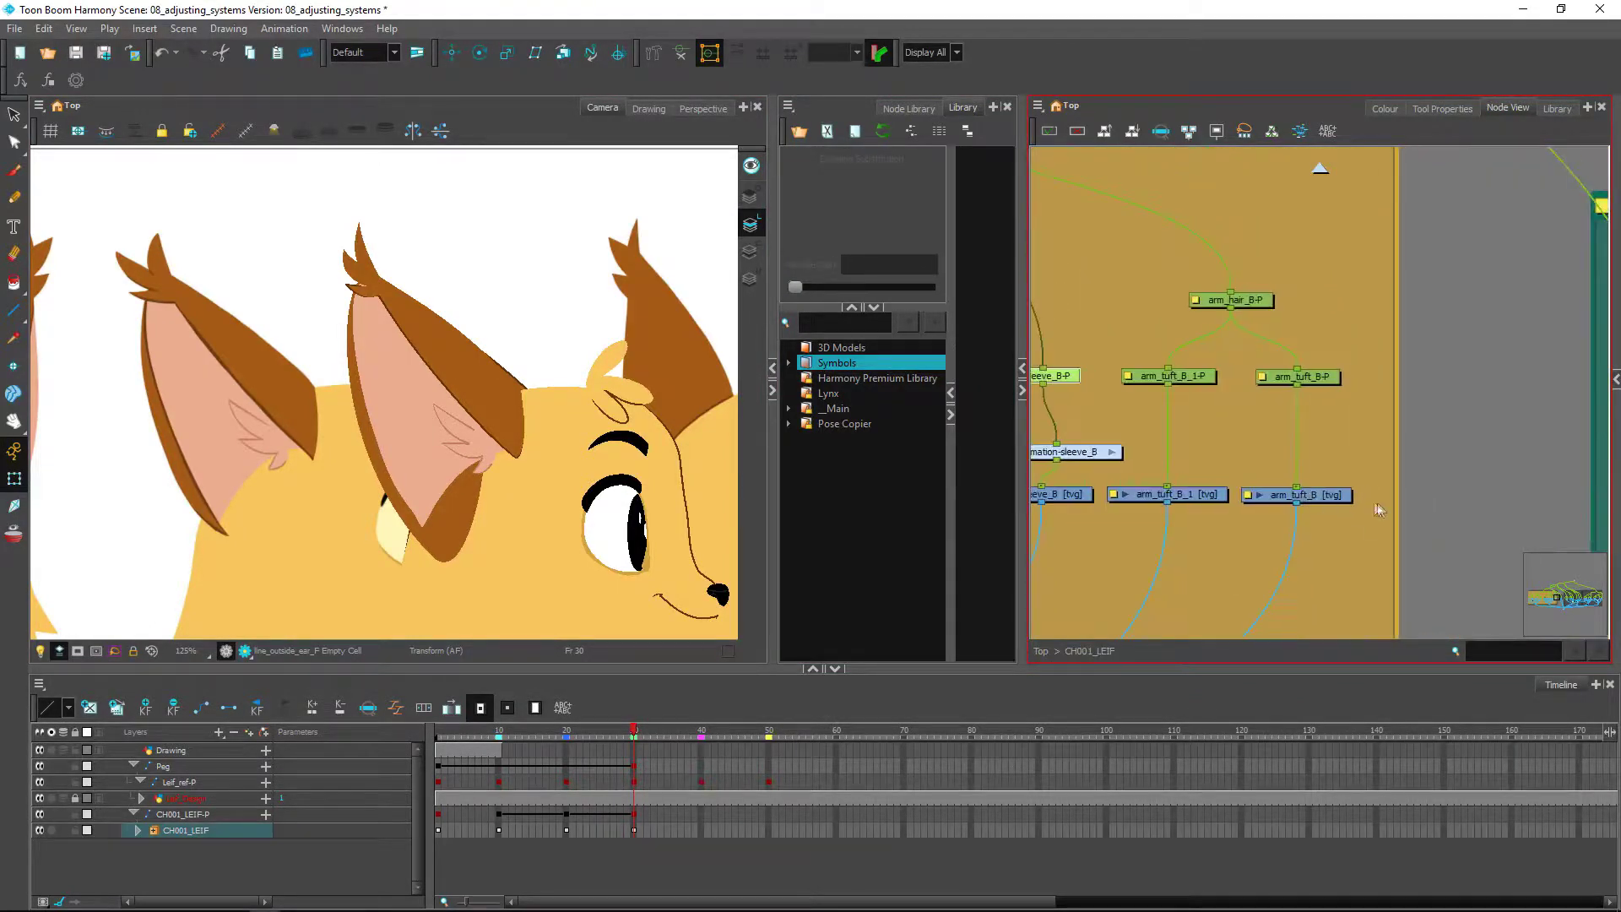
click(431, 420)
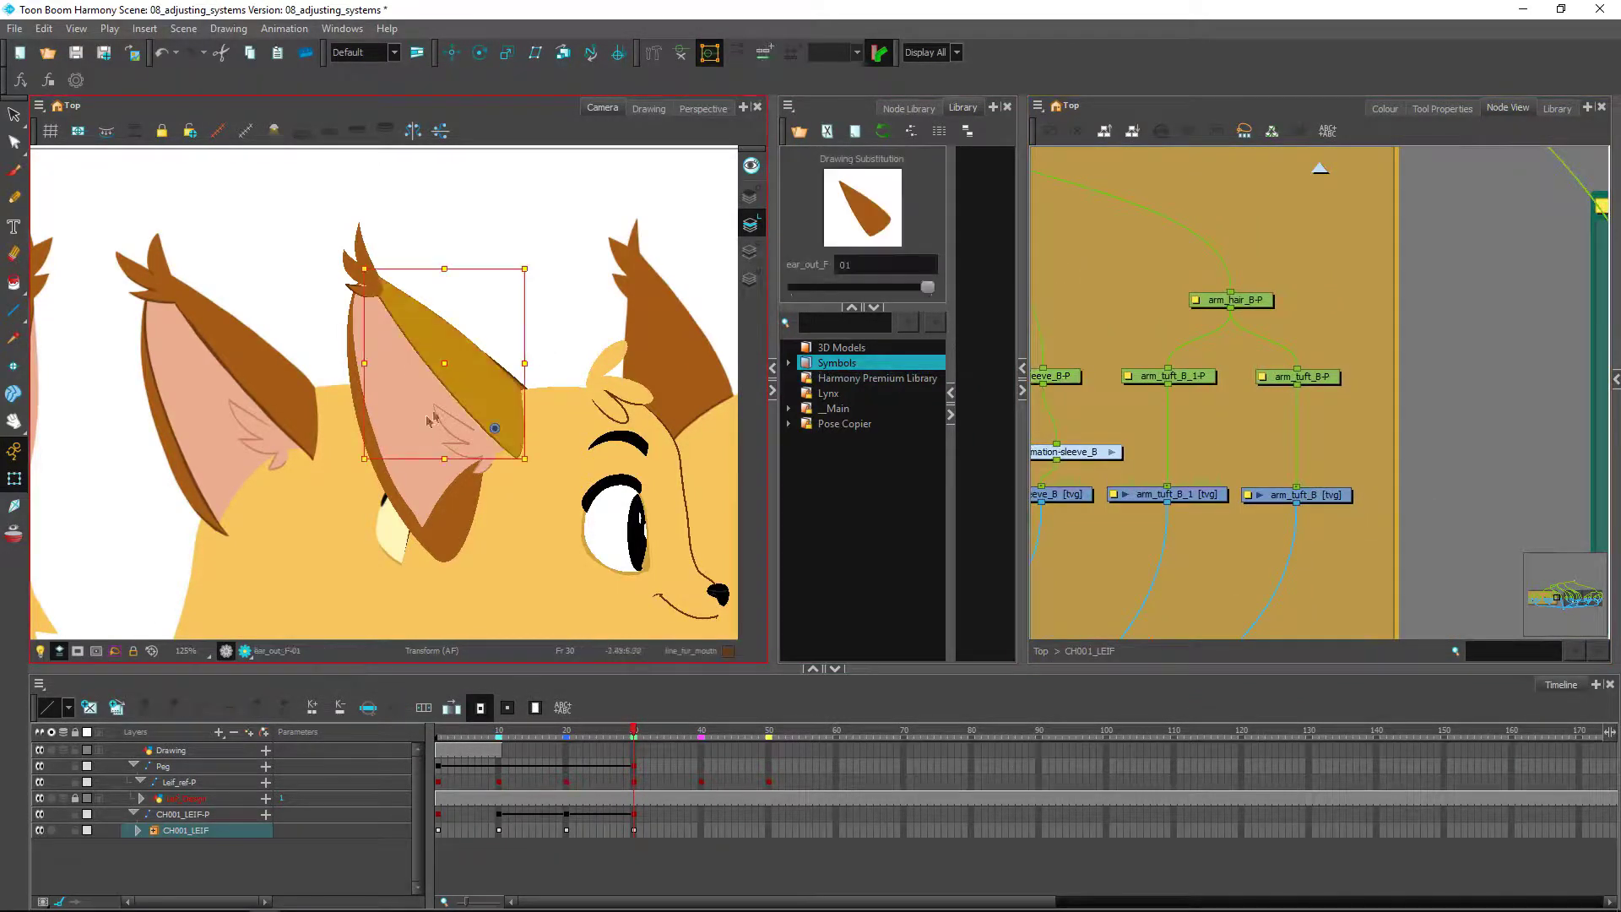
click(386, 490)
key(o)
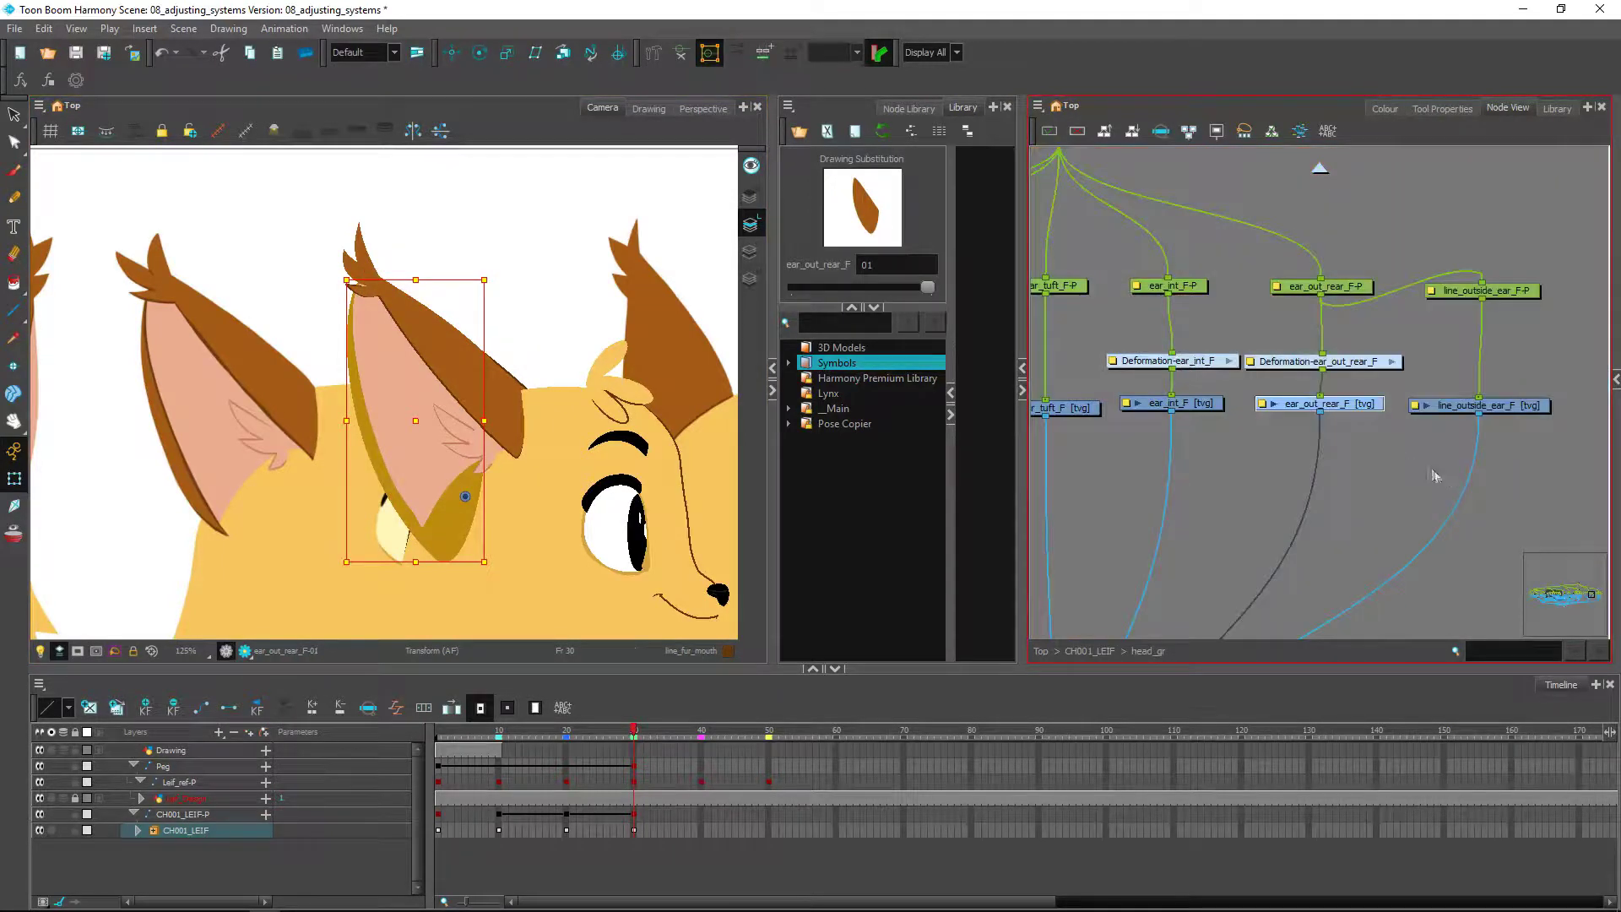
drag(1403, 454, 1340, 567)
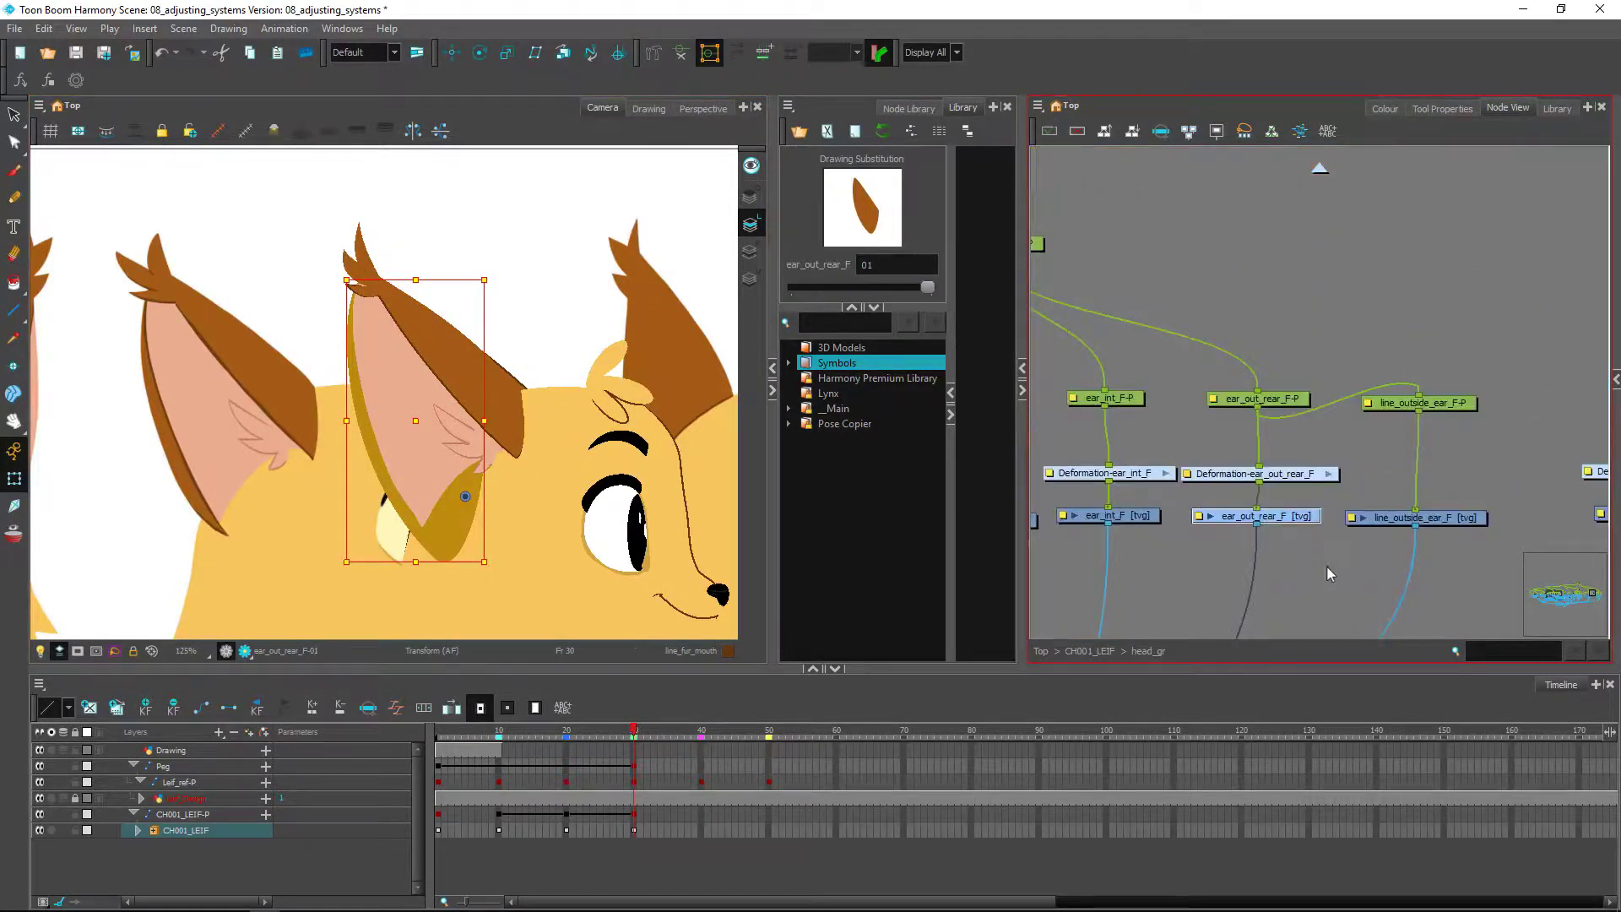
click(1329, 571)
click(1445, 517)
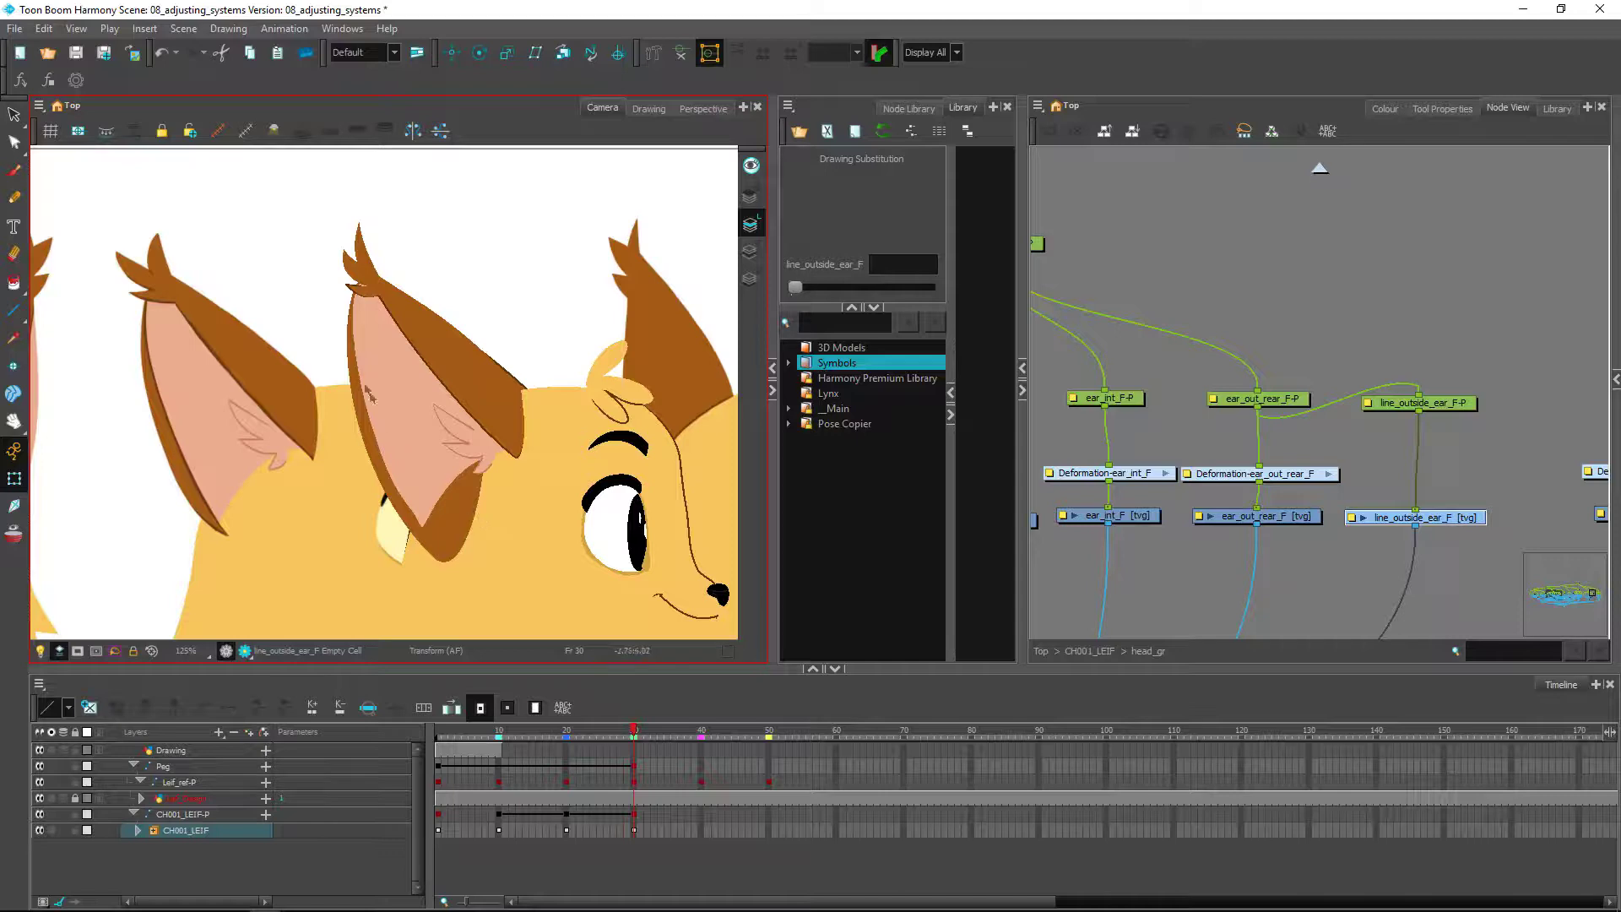
Choose the Pencil tool with the line_outter_ear_feet colour and widen the camera view for drawing the ear line
click(17, 199)
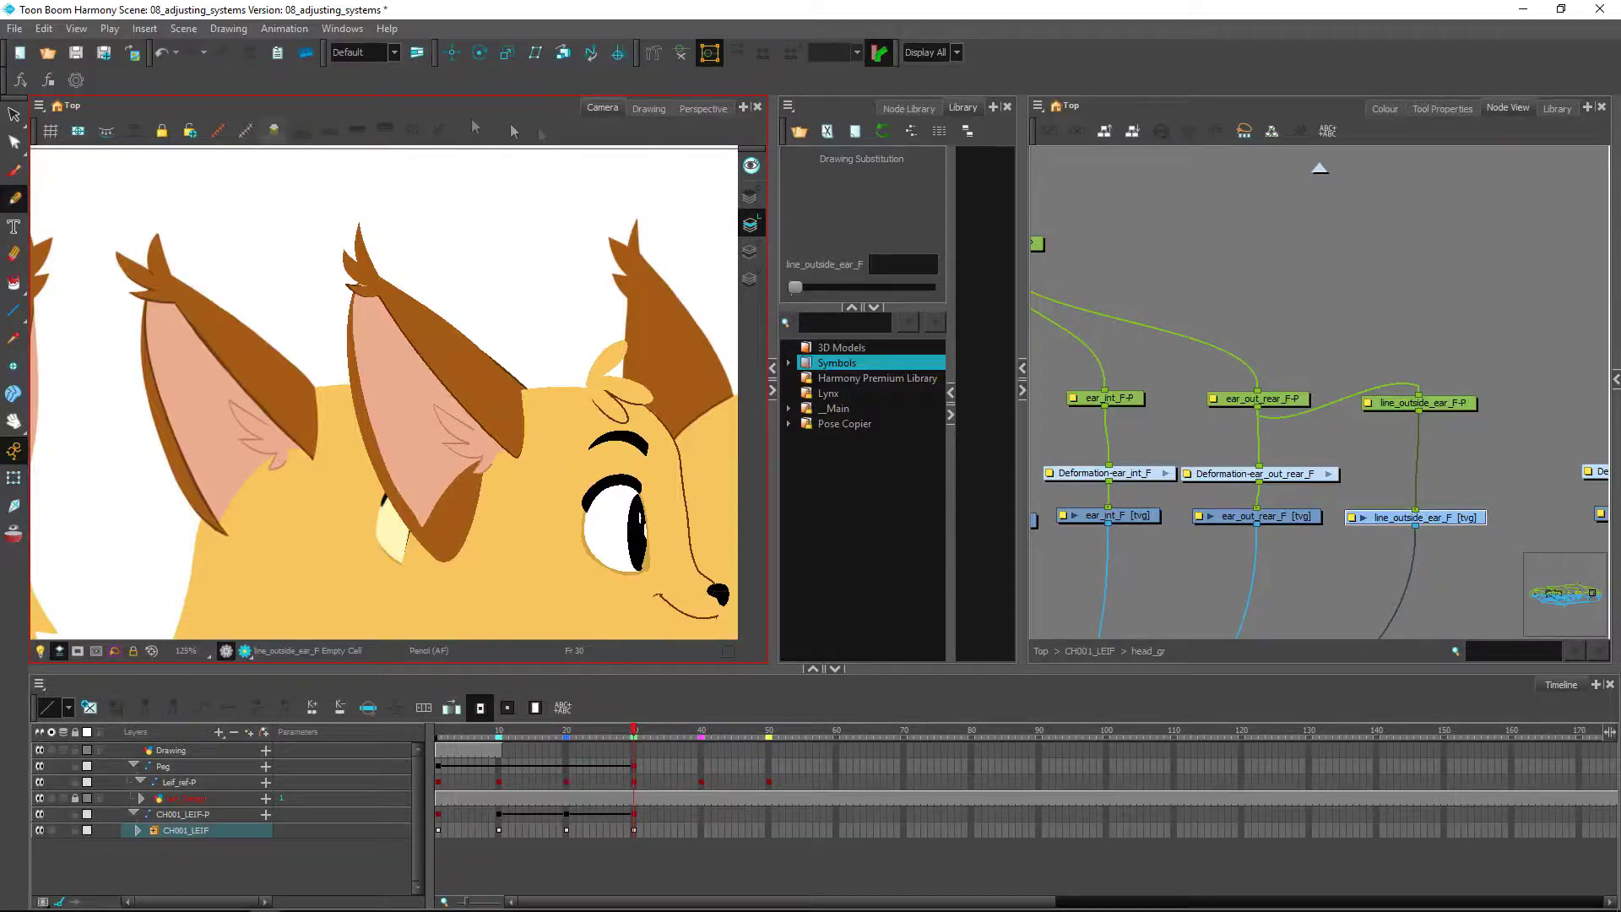
click(1385, 108)
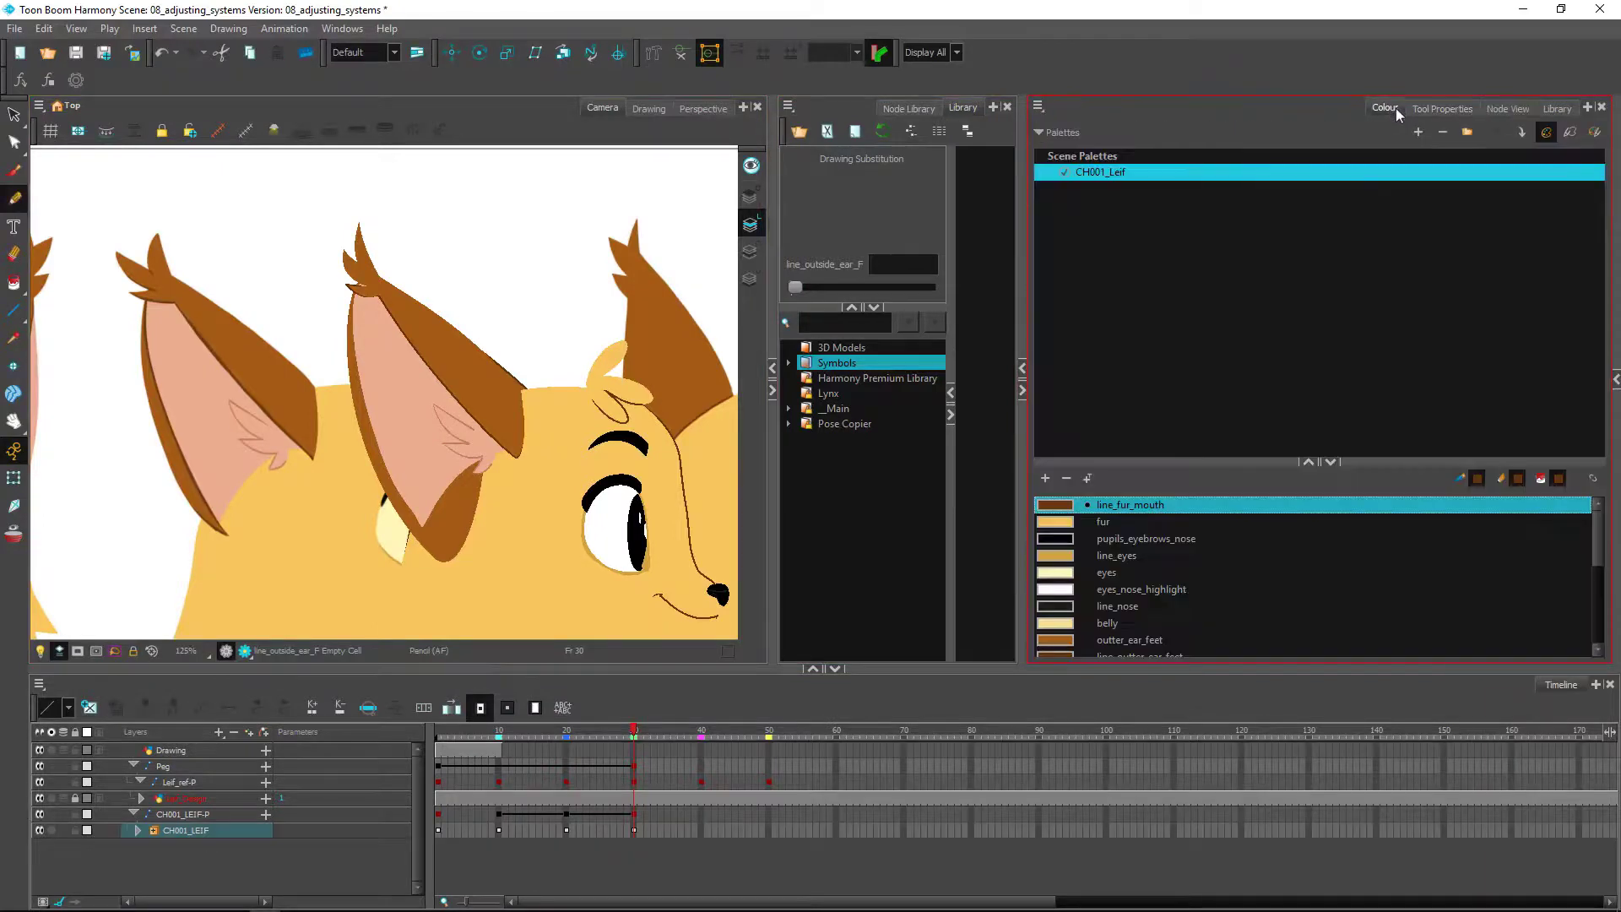
drag(1124, 460, 1124, 225)
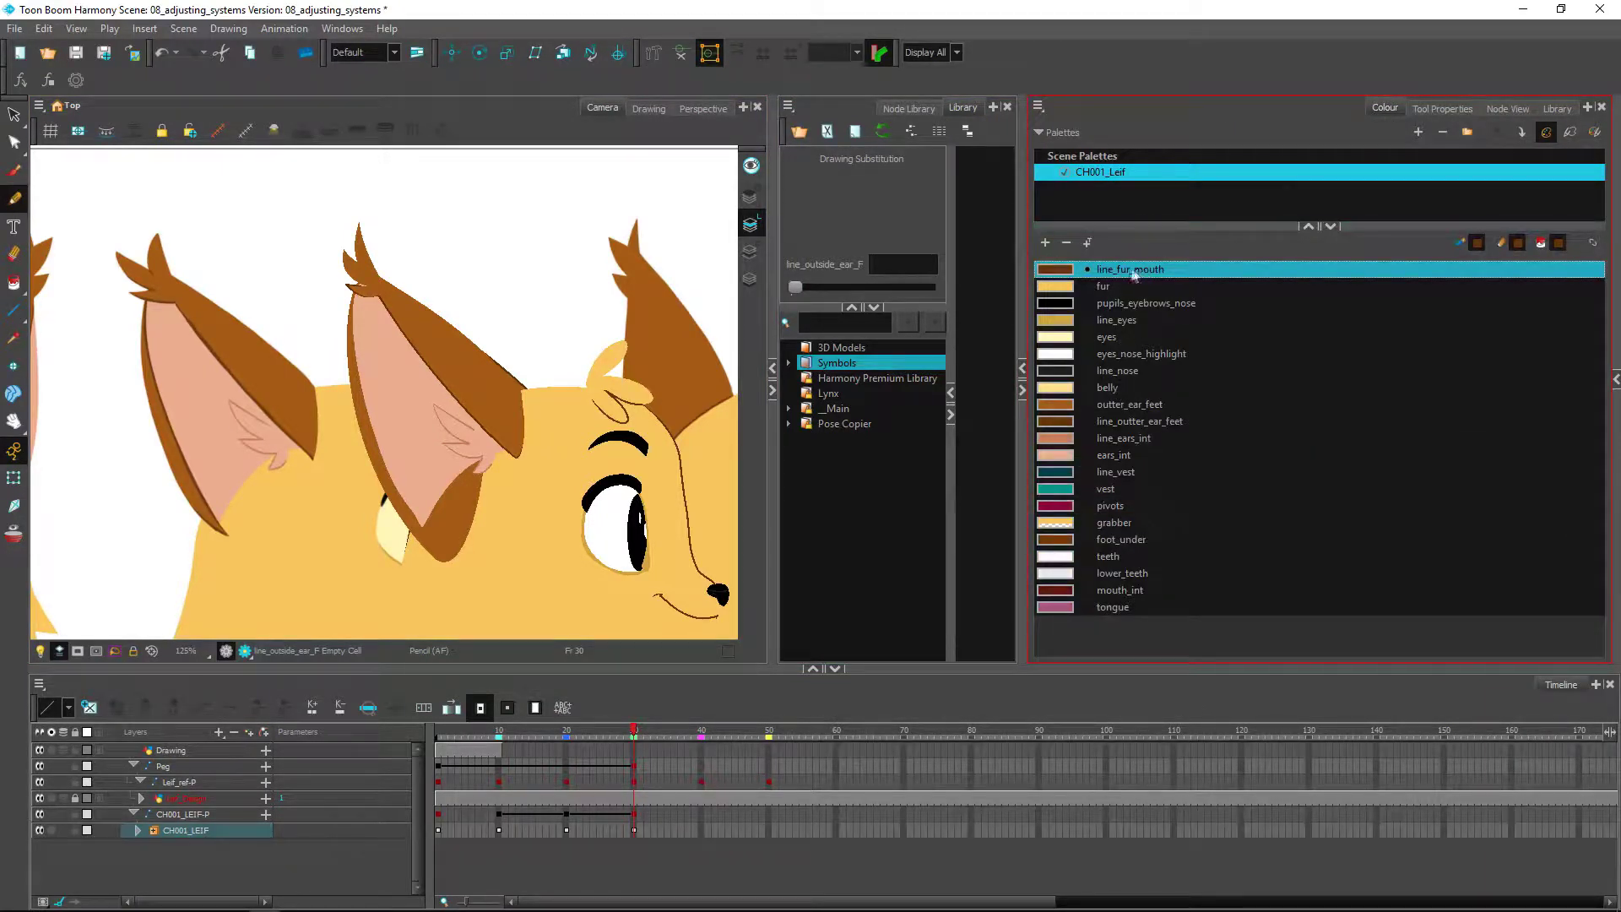
click(1162, 423)
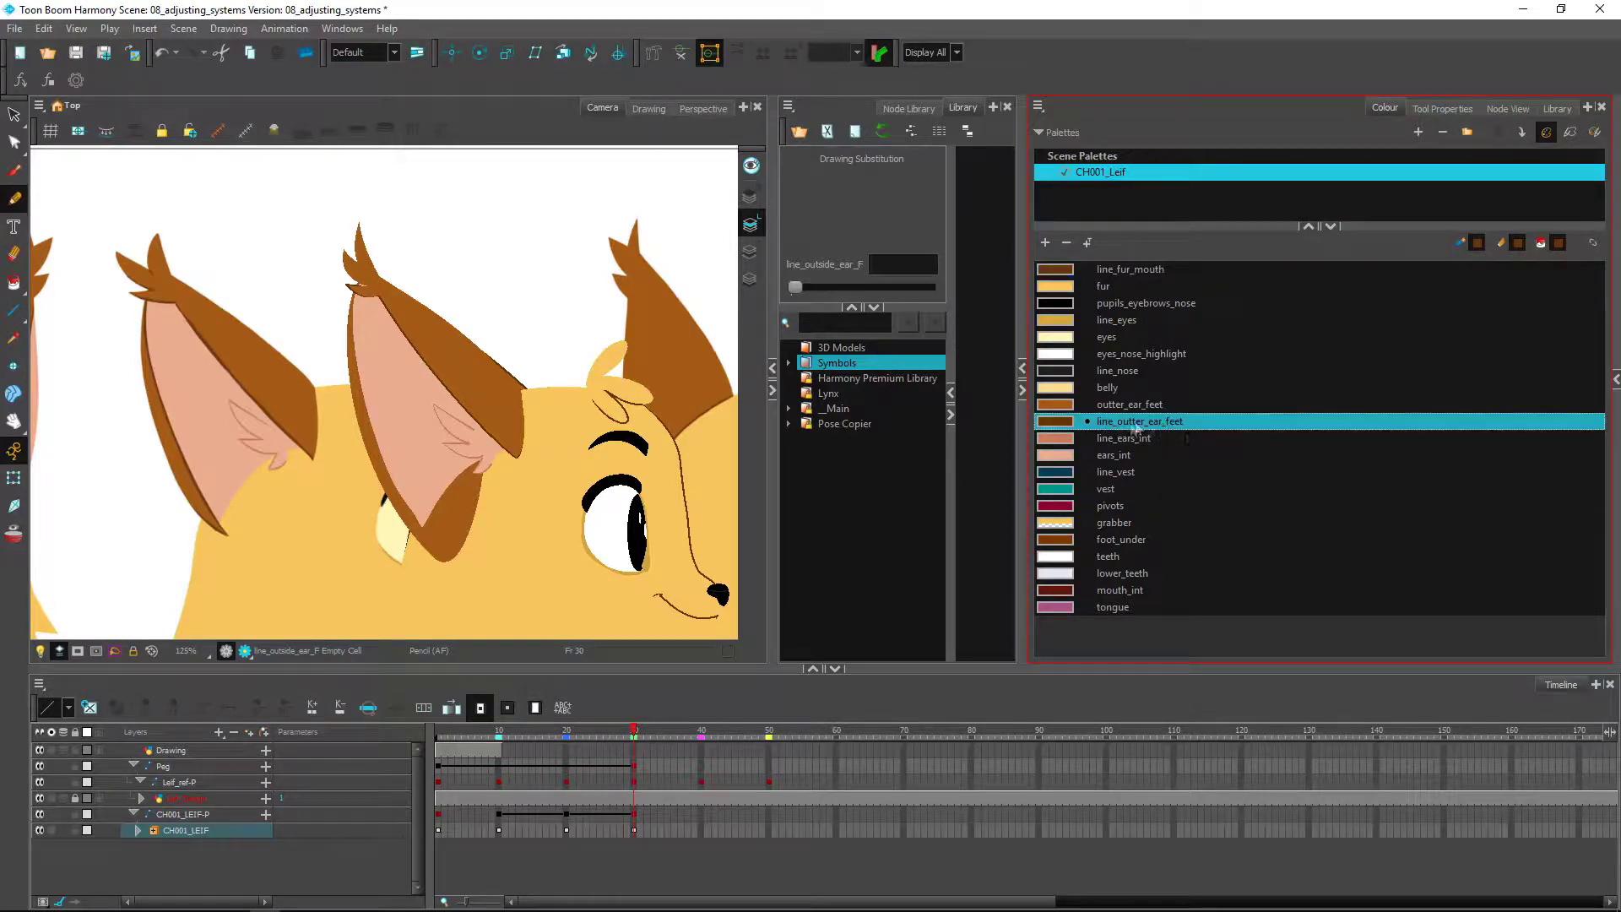
click(1509, 108)
drag(1023, 358, 1140, 359)
drag(771, 338, 919, 337)
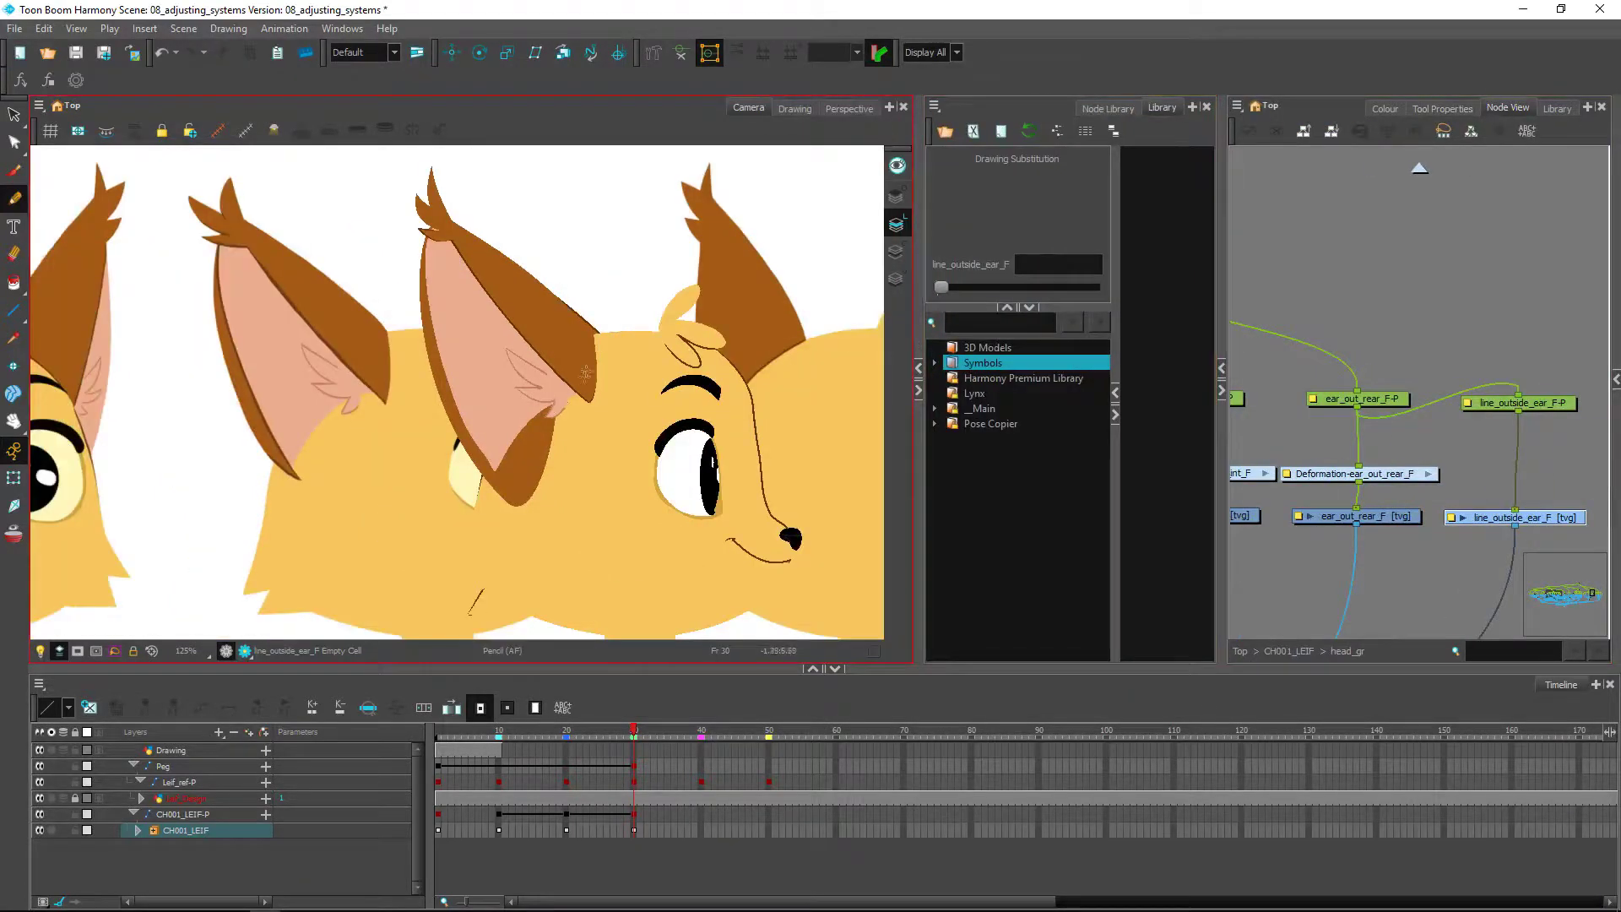
Examine the pencil line thickness of the rig's existing ear_out_F drawing to match it for the new ear line
scroll(574, 452, up, 3)
scroll(574, 452, up, 2)
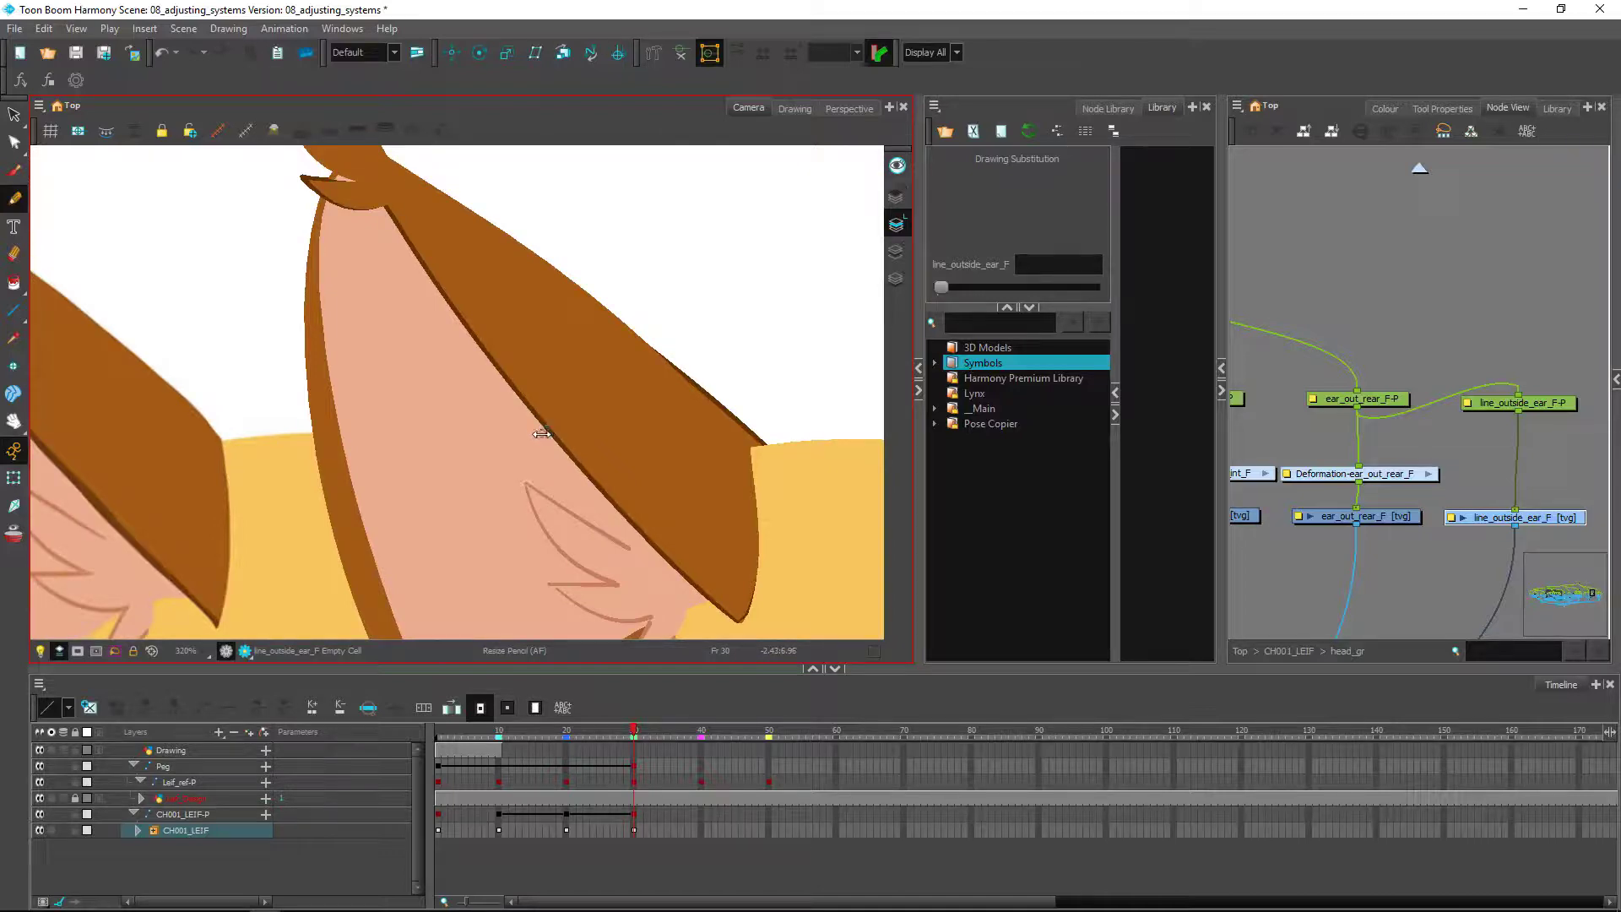
click(1443, 108)
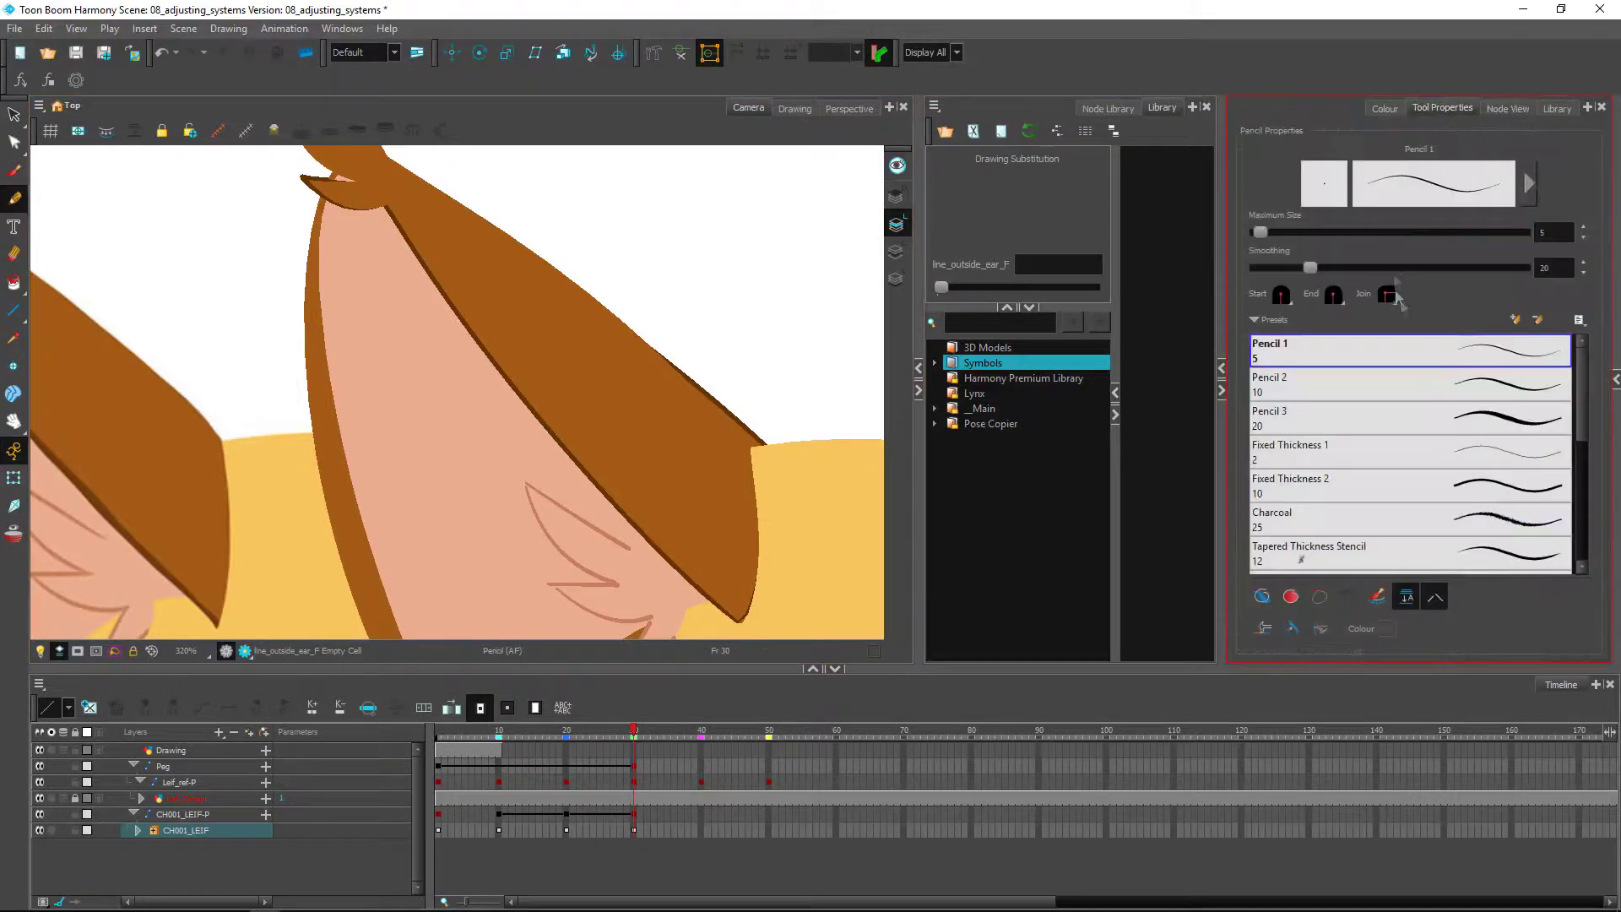
double_click(1554, 232)
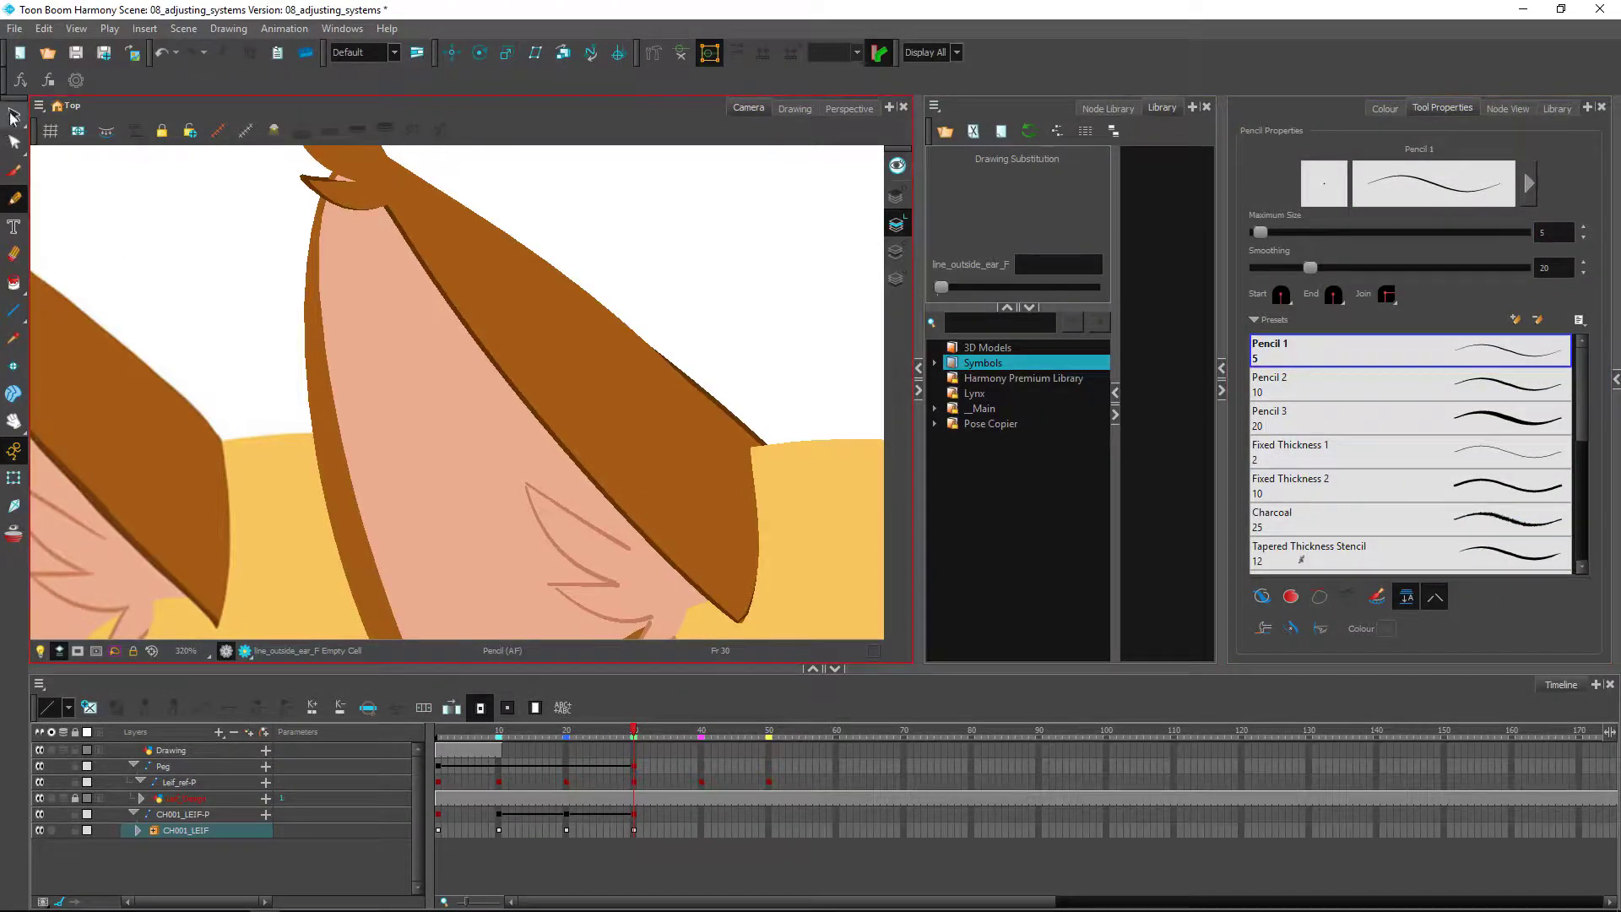
key(alt+s)
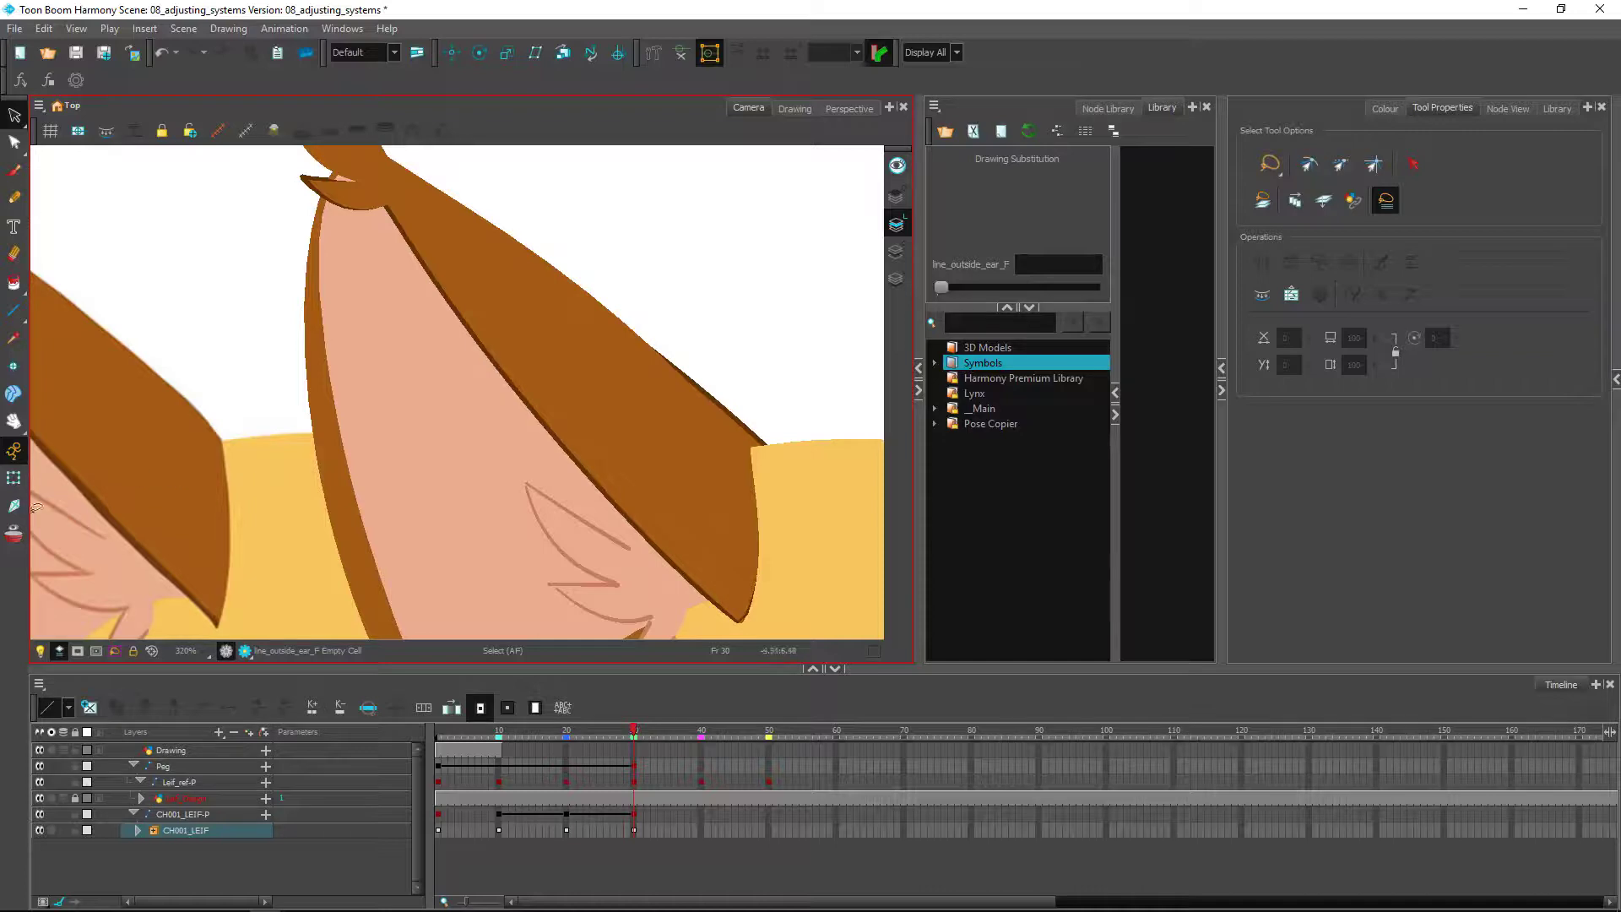
click(14, 478)
click(483, 362)
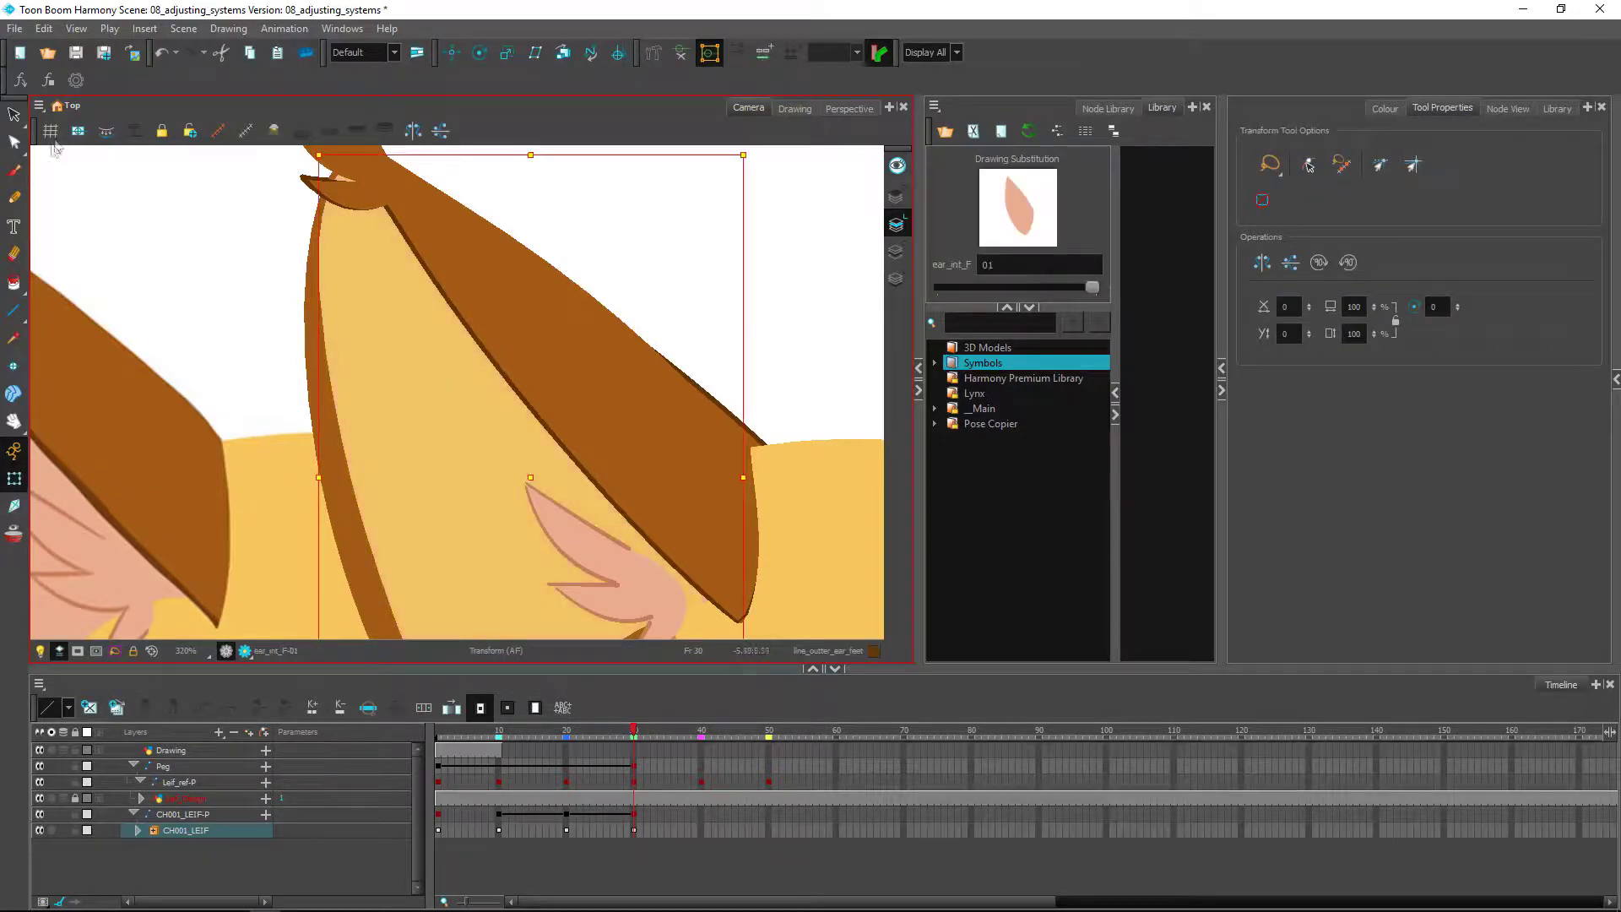
click(468, 328)
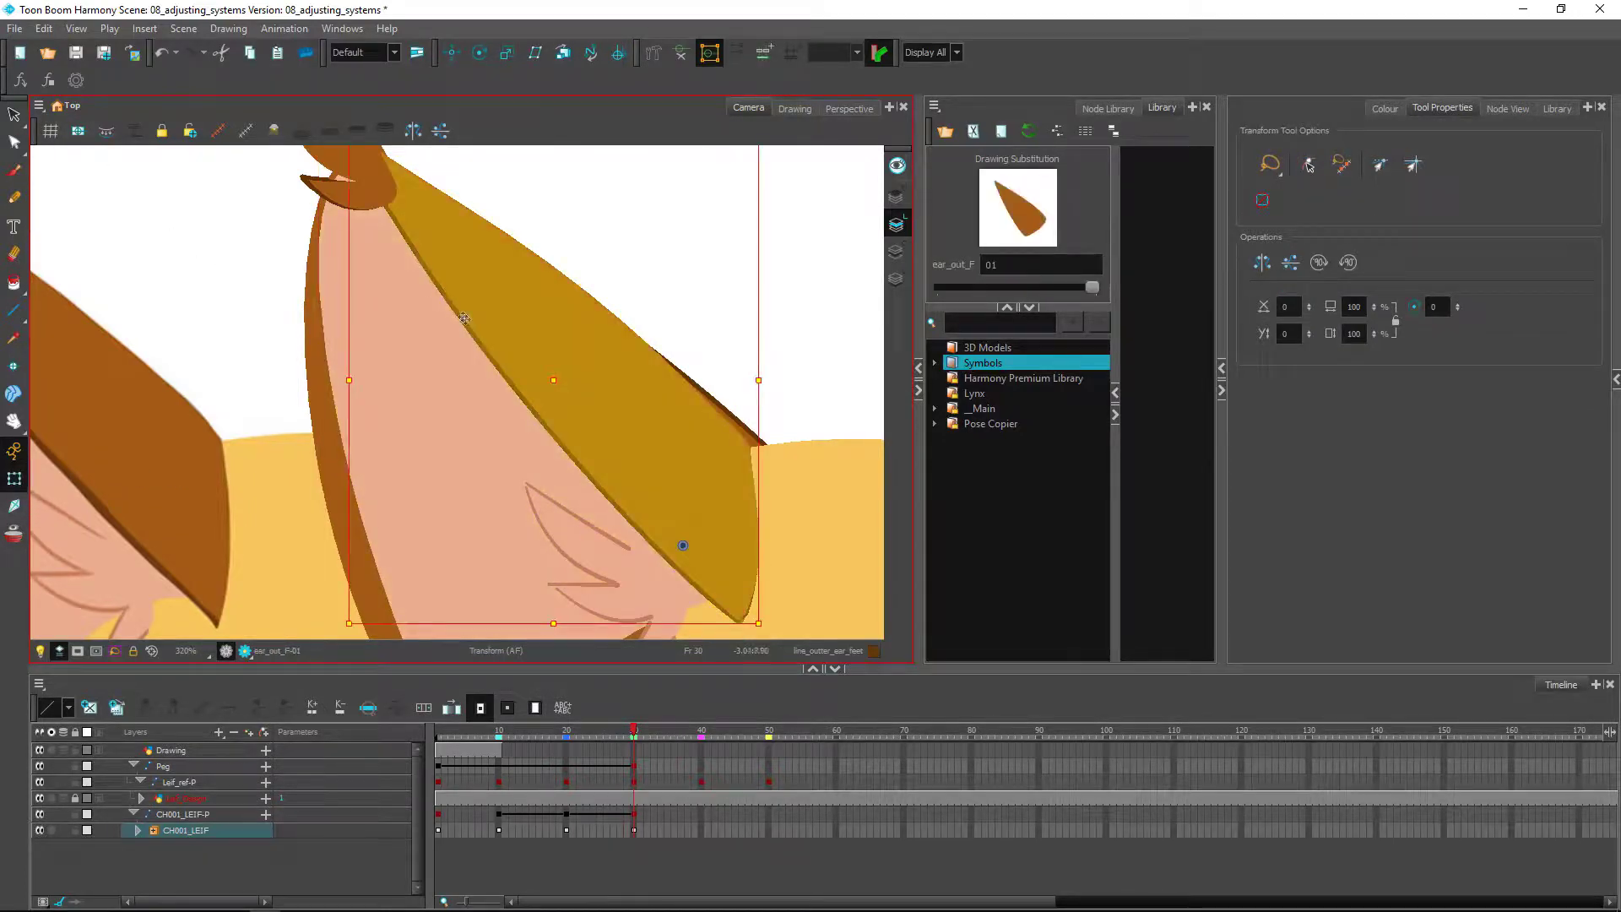
click(14, 115)
click(443, 414)
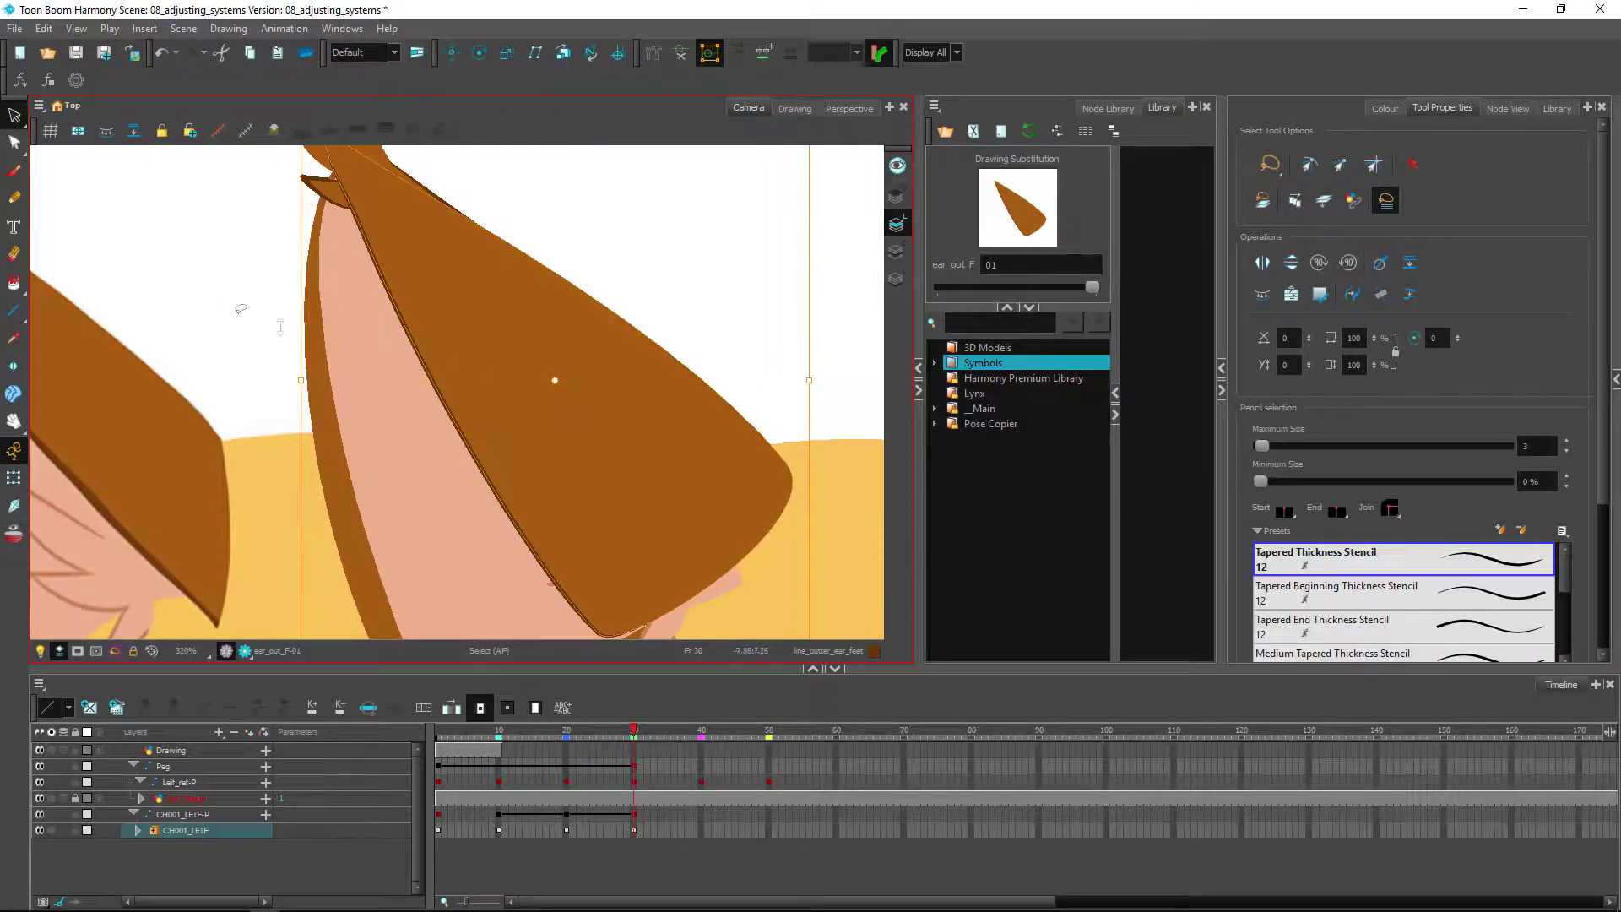
click(14, 478)
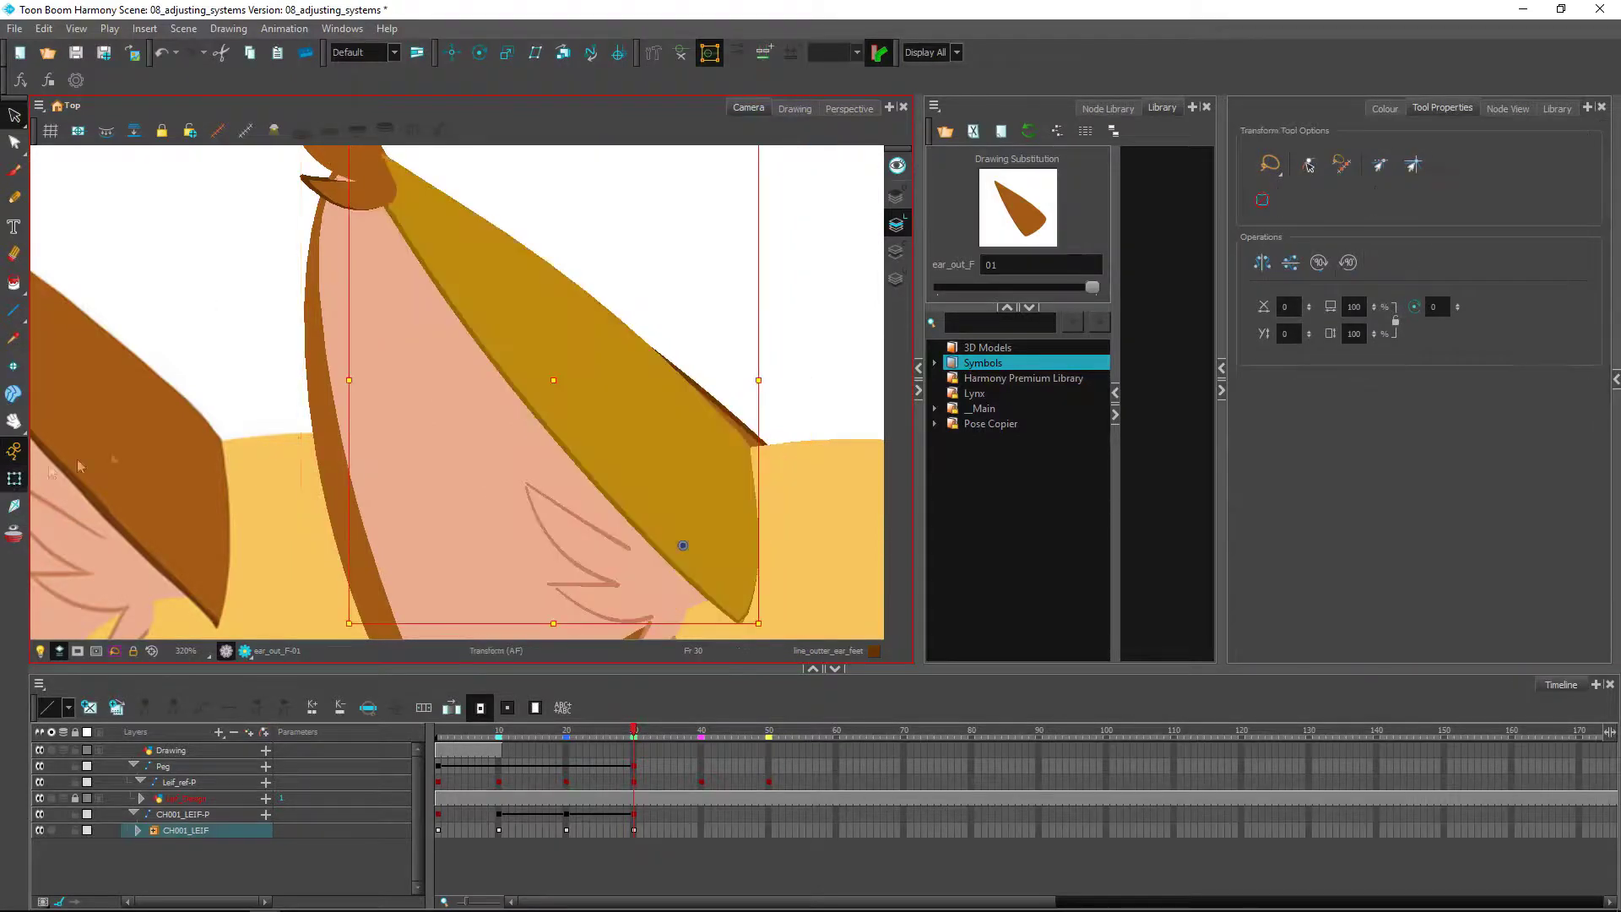
click(328, 432)
Reselect the line_outside_ear_F drawing and set the Pencil to maximum size 3 and minimum size 100%
click(1508, 107)
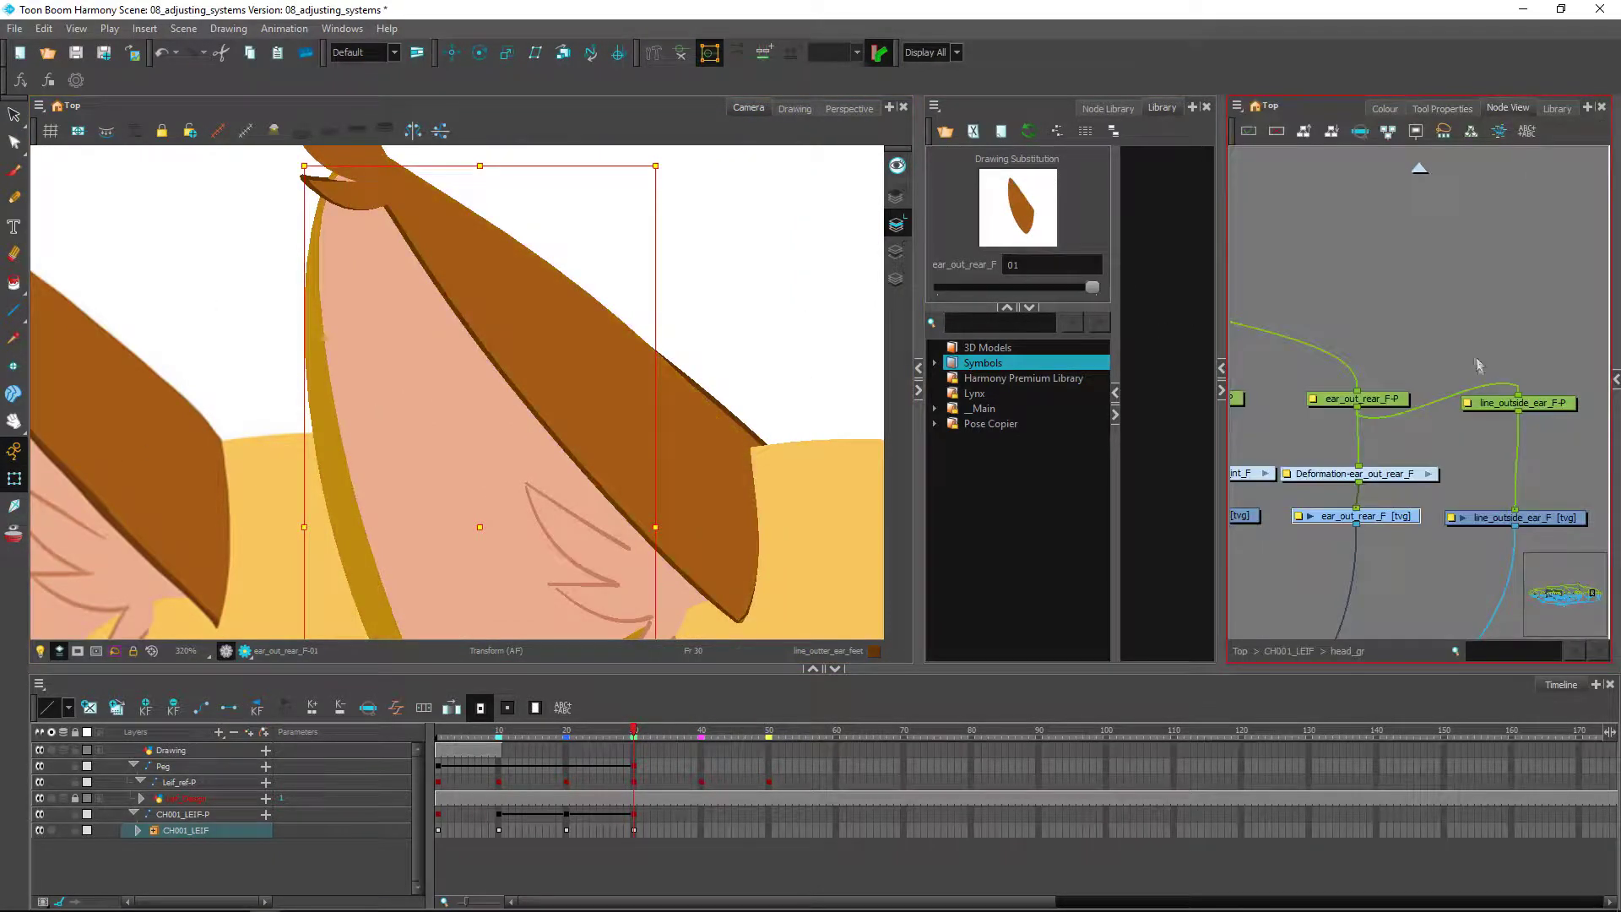
click(1552, 516)
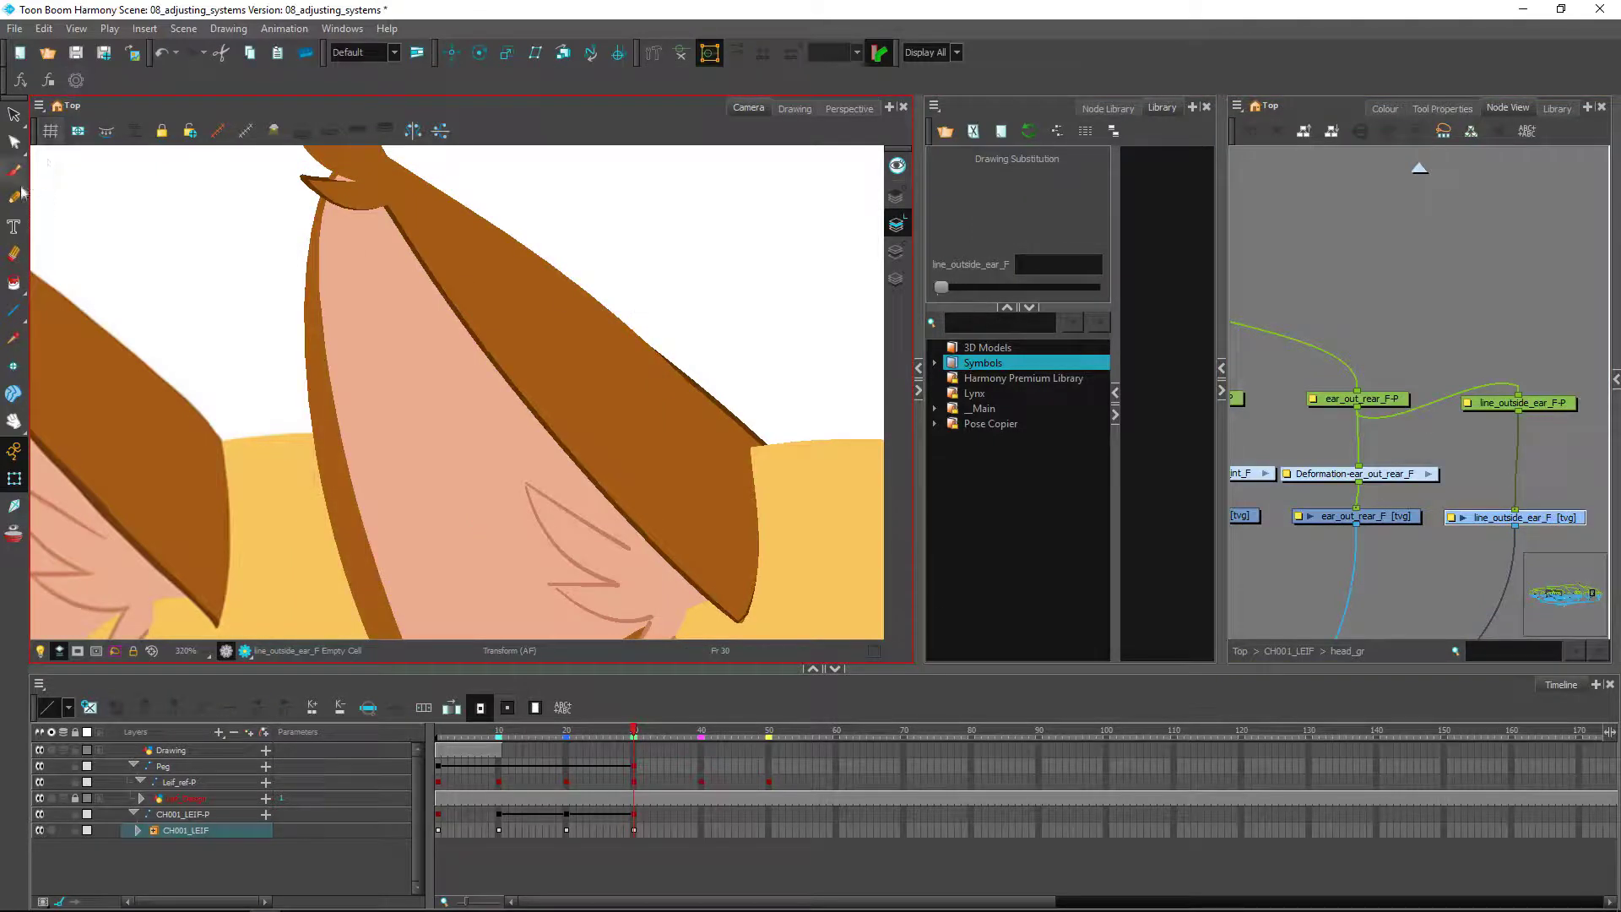
click(1442, 108)
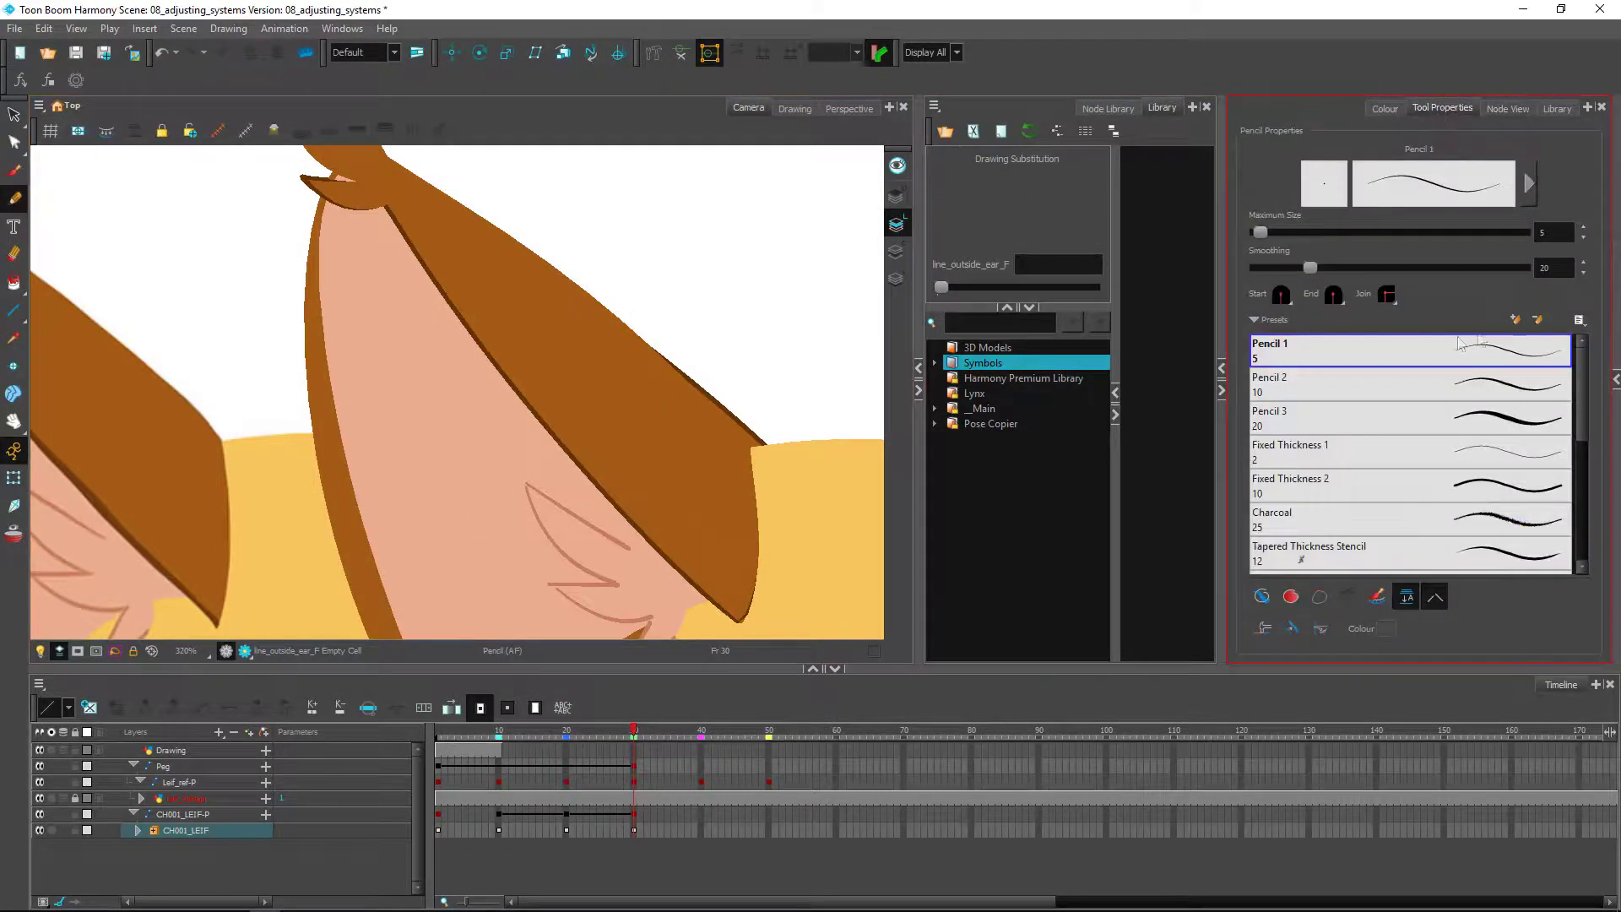
click(1554, 232)
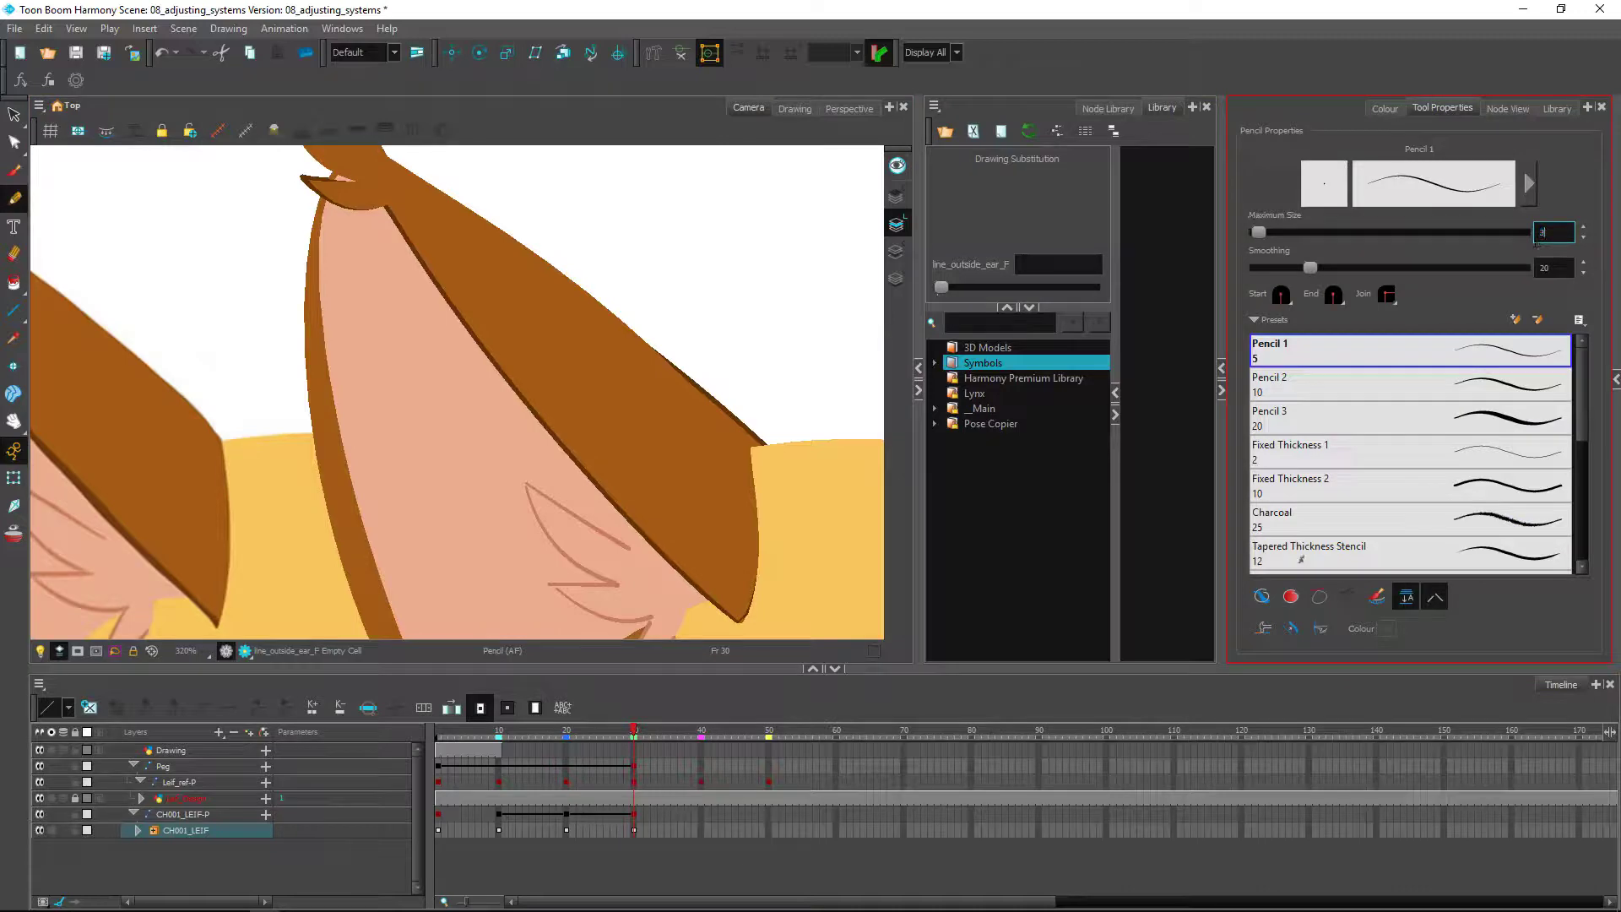
key(Return)
drag(1585, 397, 1576, 538)
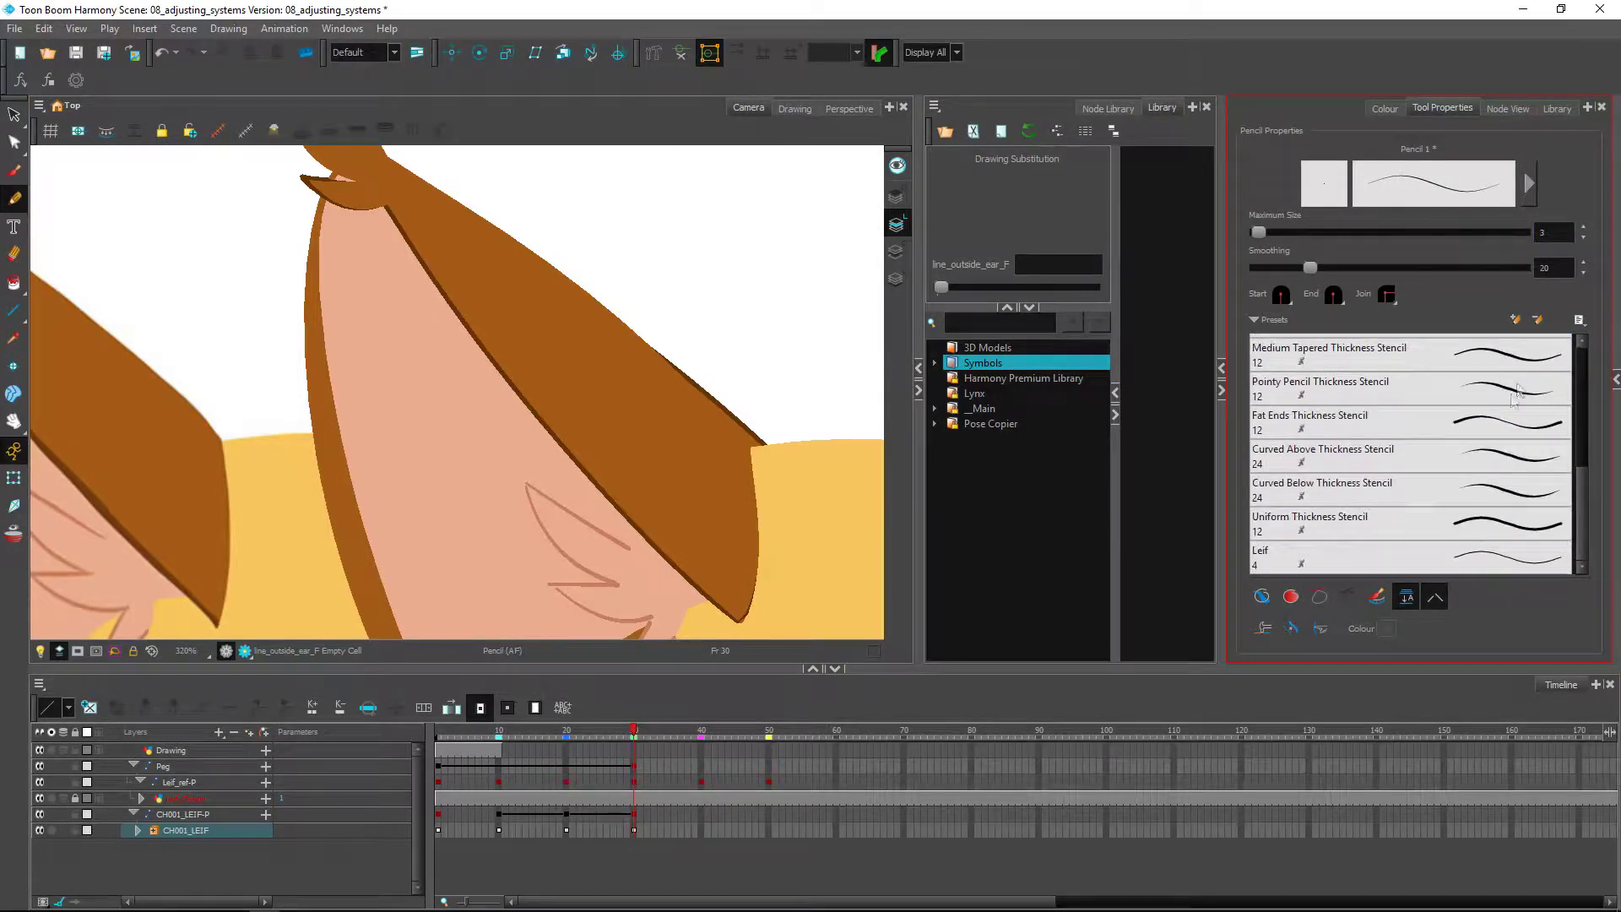
click(1528, 177)
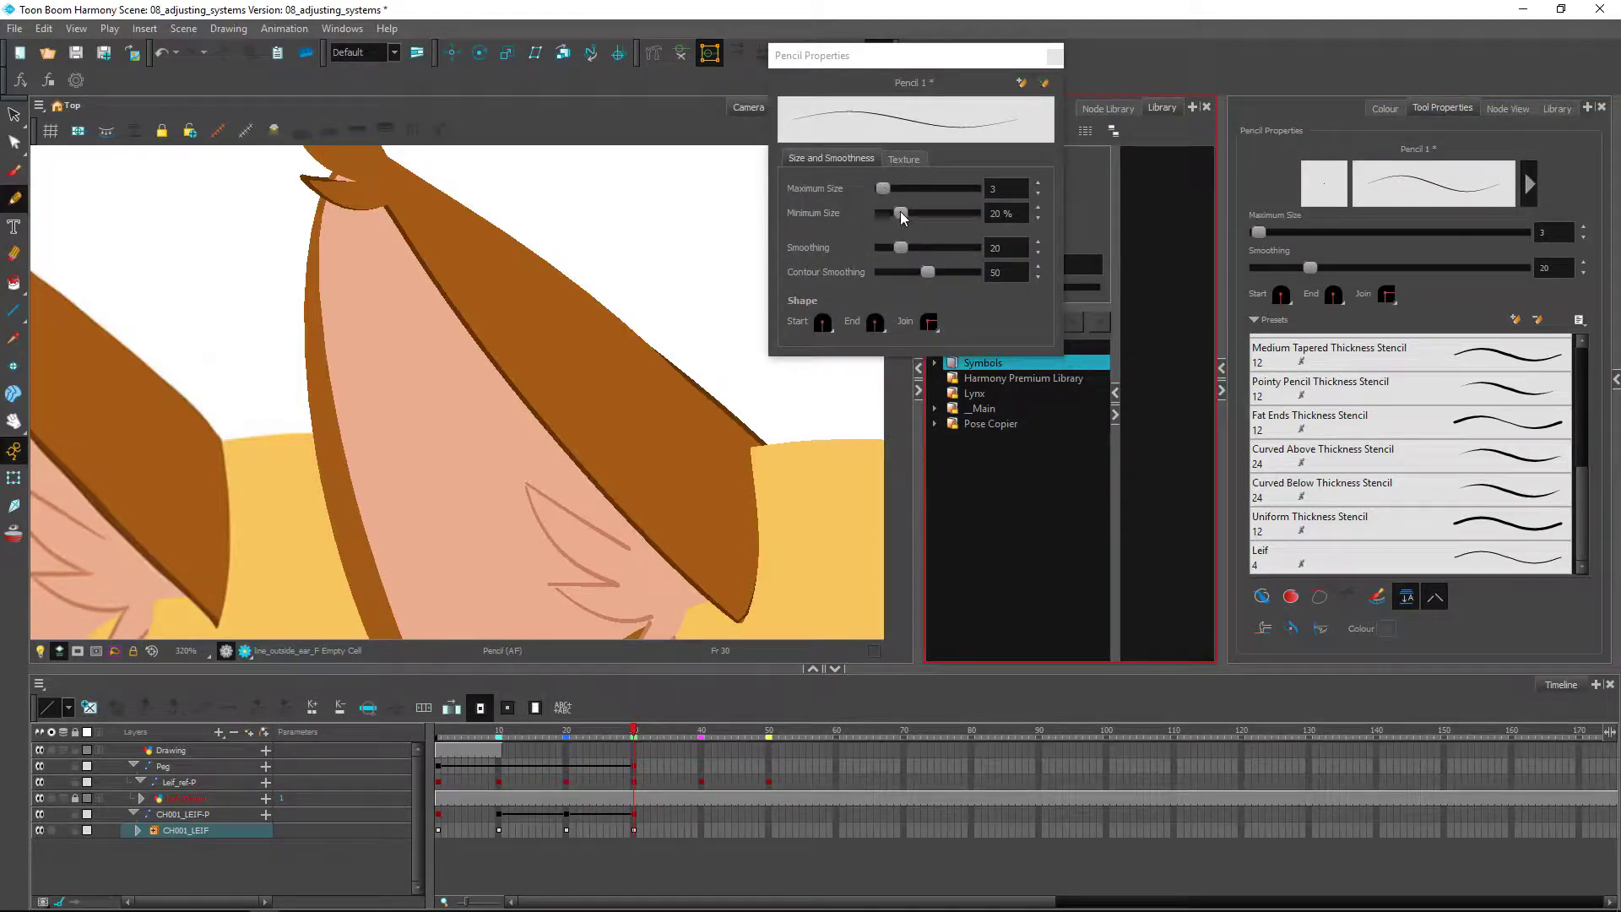
drag(902, 215, 990, 219)
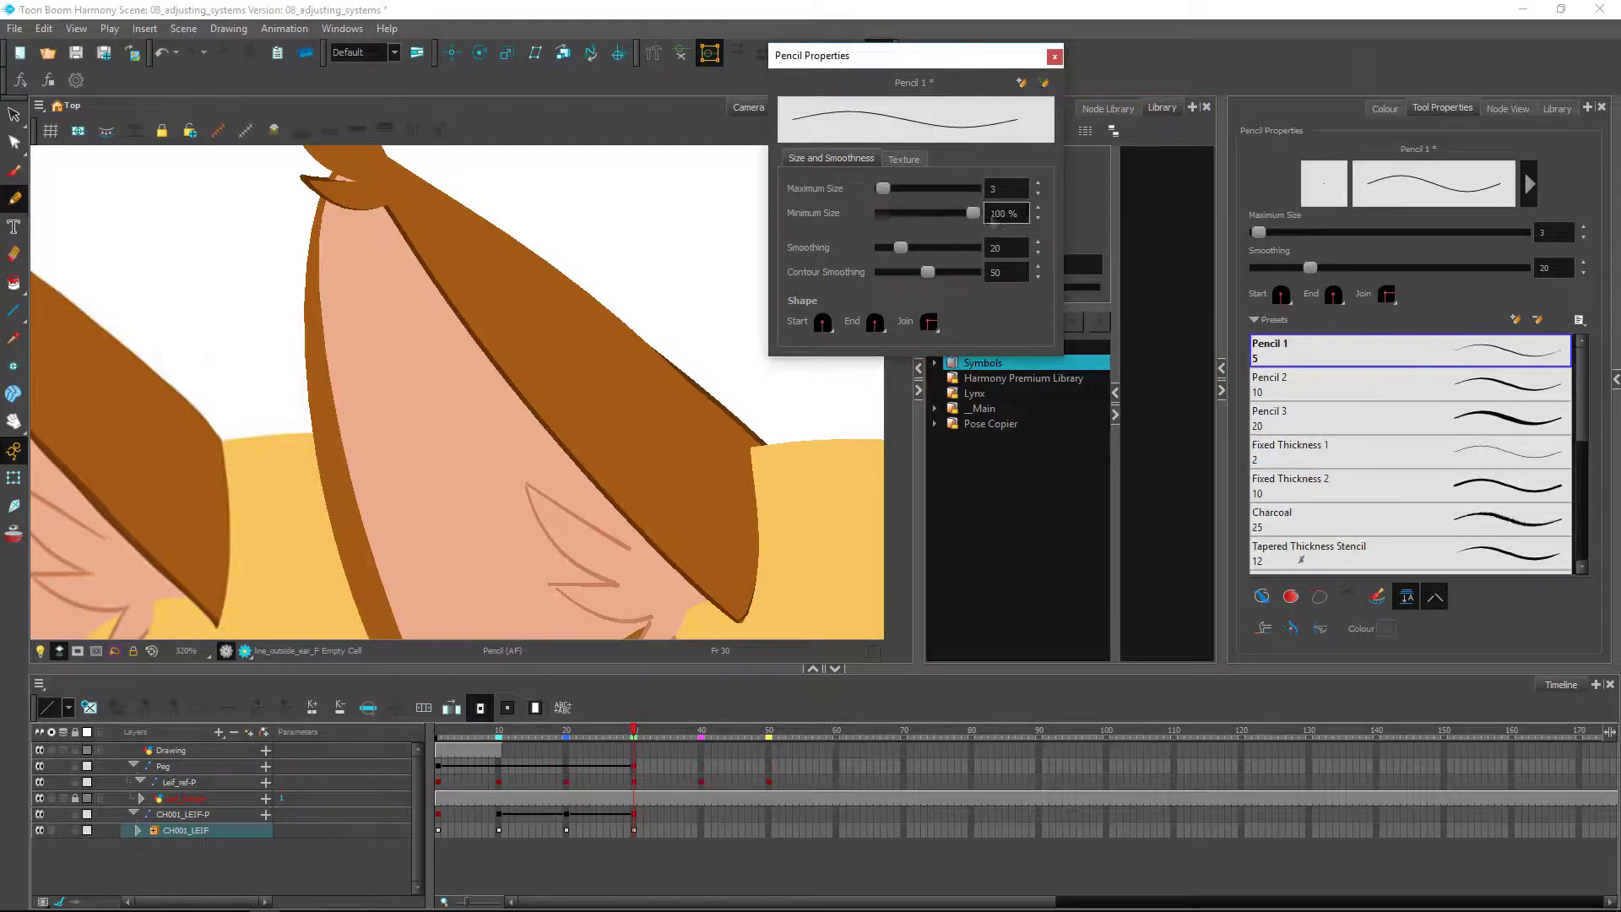
click(1055, 56)
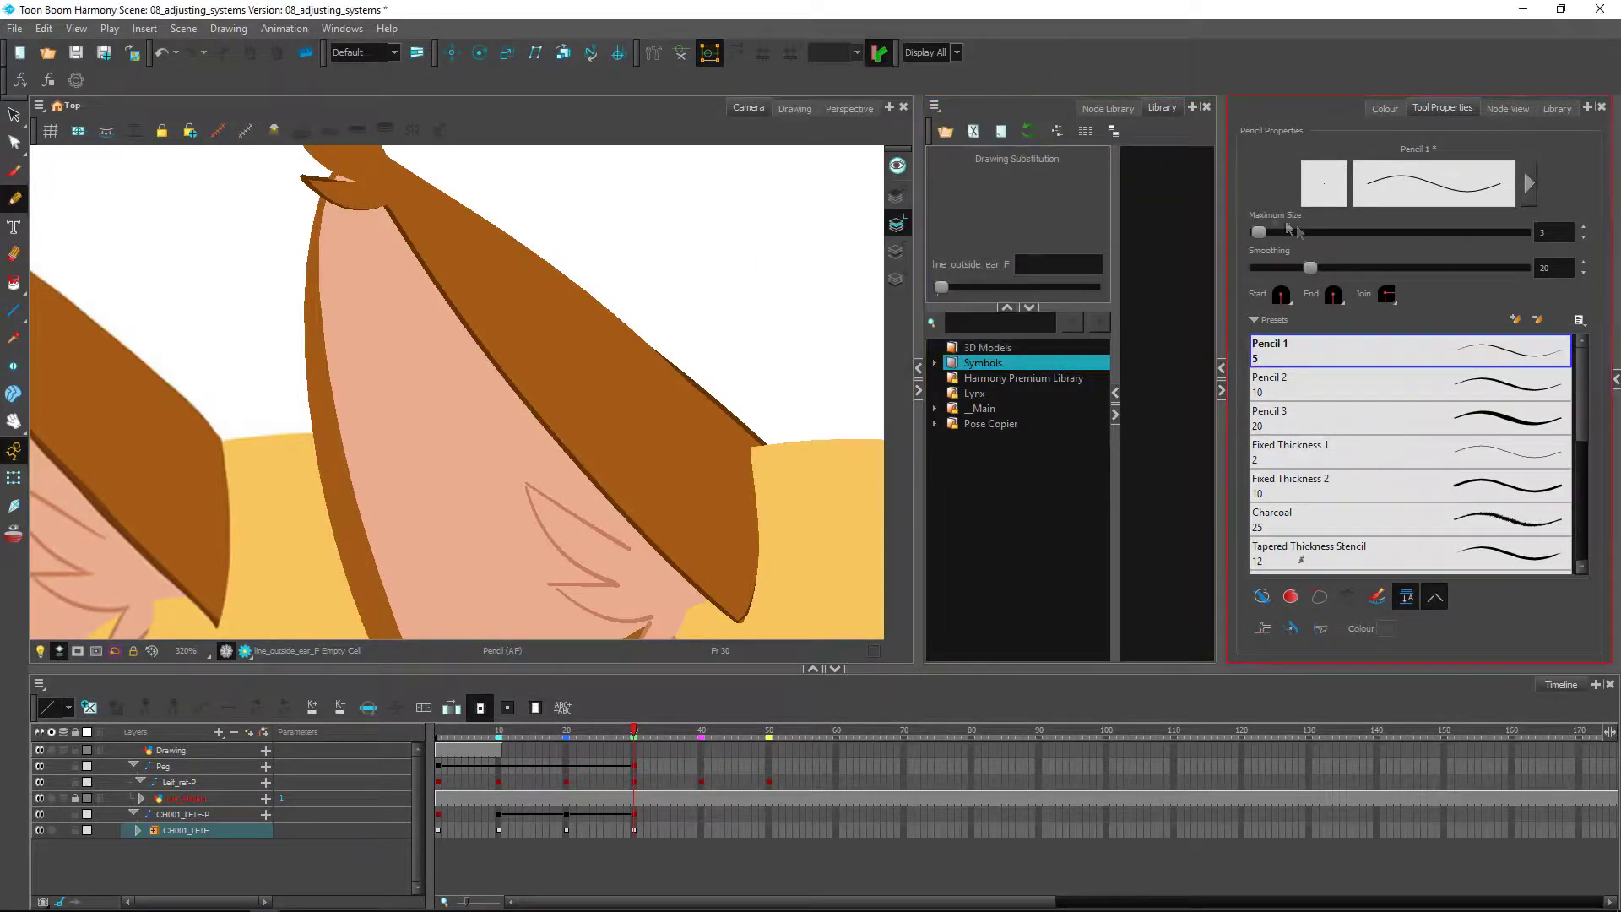
Draw a straight pencil line on line_outside_ear_F from the ear's tuft down to its lower tip, redoing the first attempt
click(1505, 109)
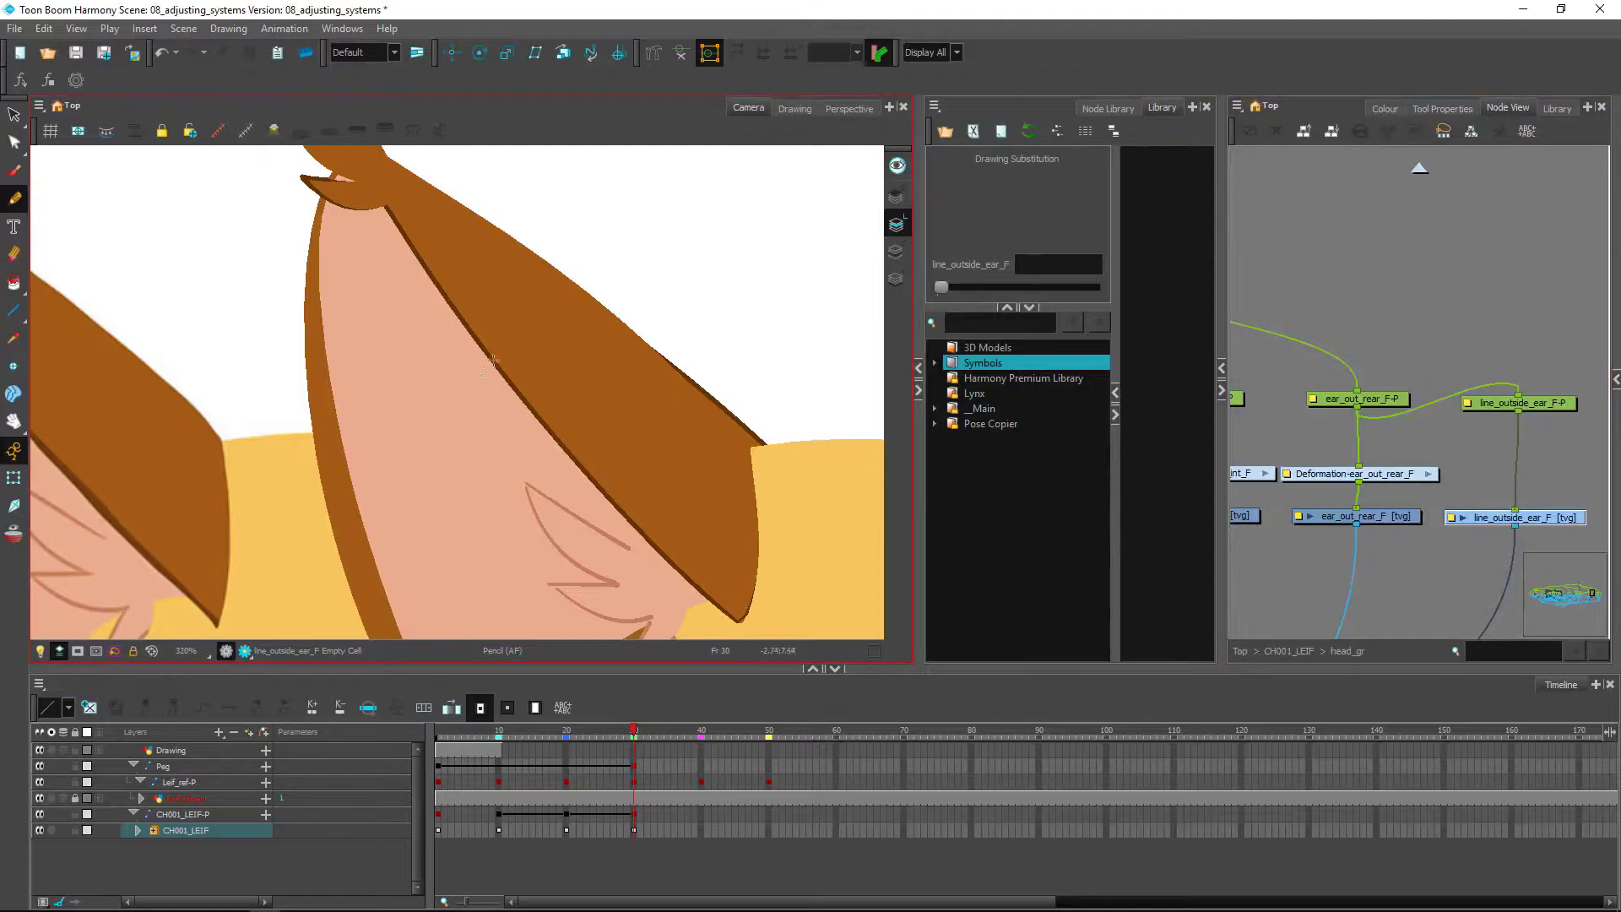
scroll(491, 365, down, 2)
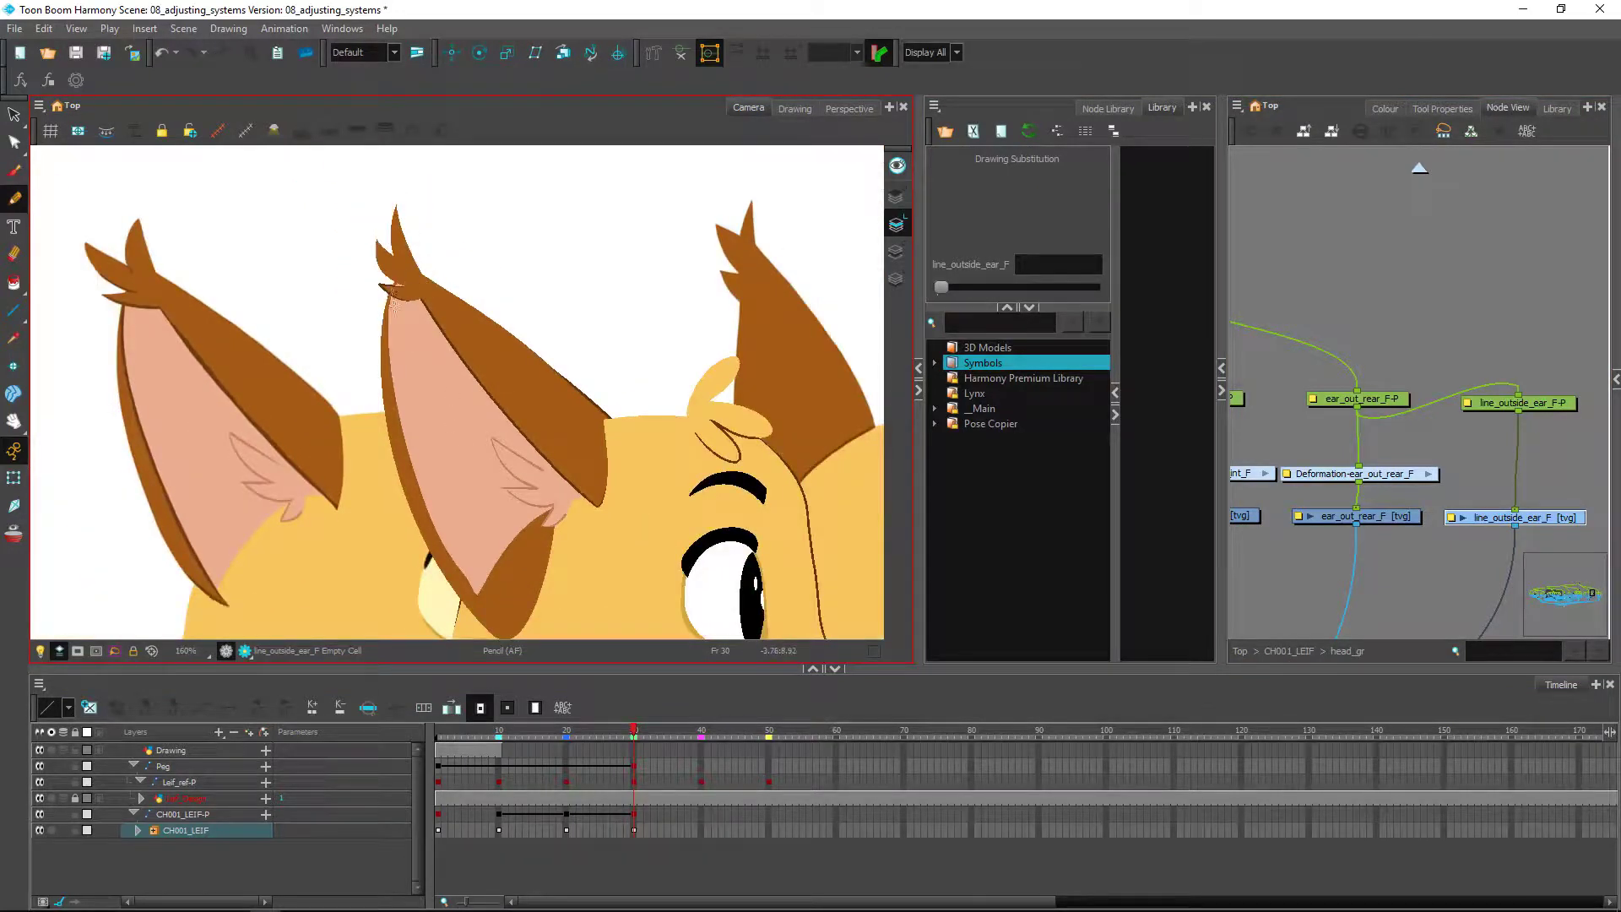
drag(407, 329, 407, 285)
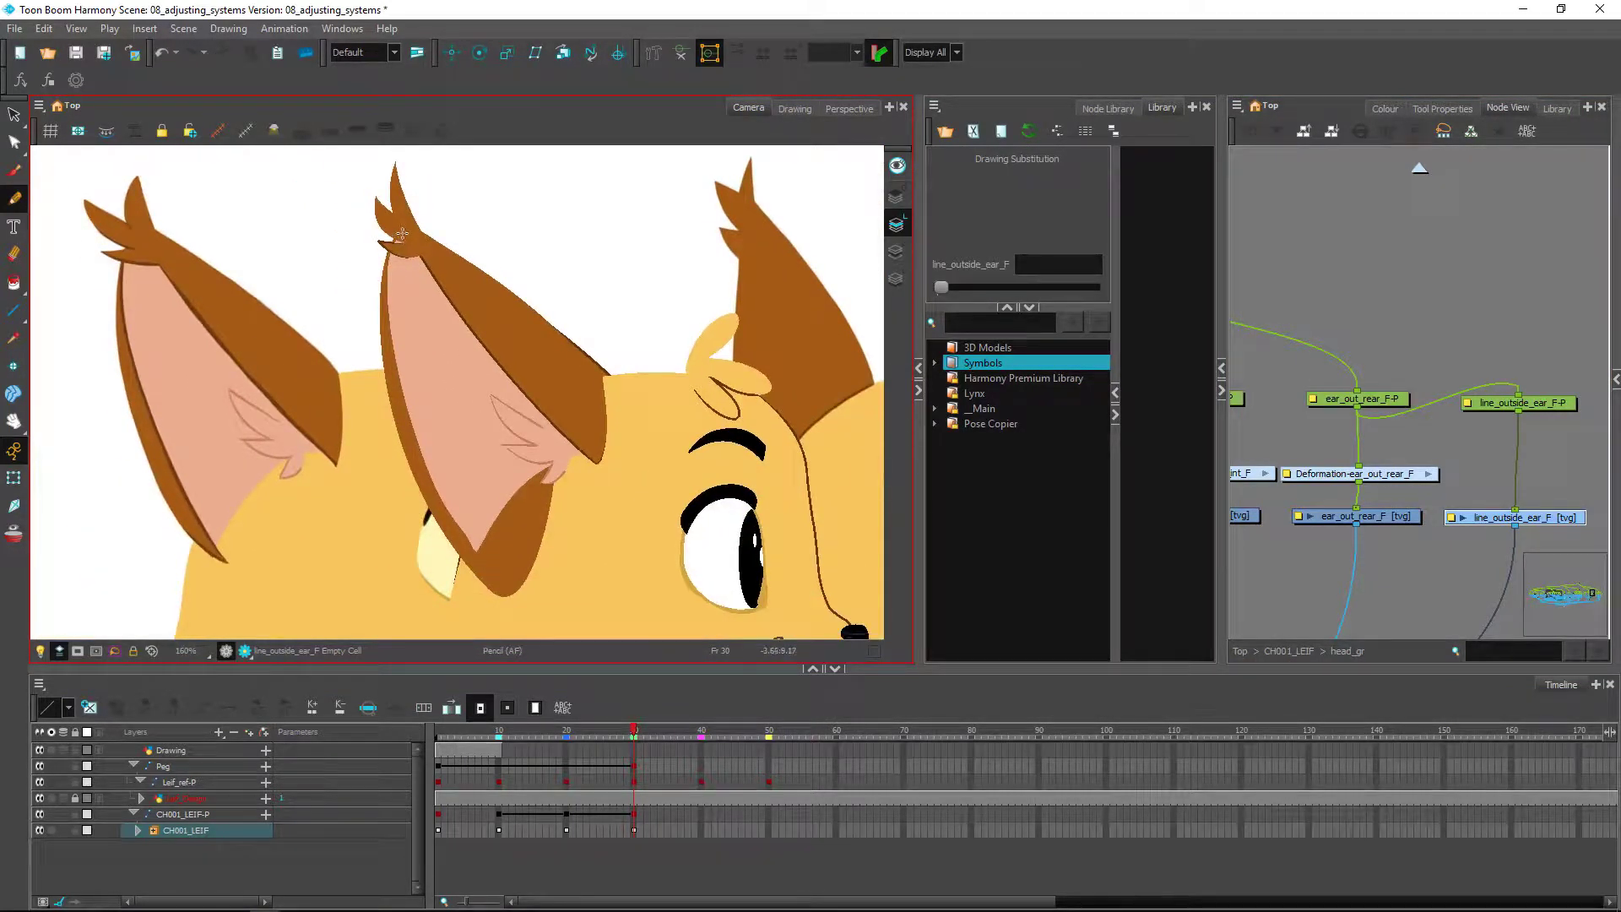
mouse_move(392, 246)
mouse_down()
mouse_move(393, 359)
mouse_move(473, 515)
mouse_up()
key(ctrl+z)
mouse_move(406, 217)
mouse_down()
mouse_move(407, 329)
mouse_move(494, 566)
mouse_up()
Bend the new line with the Contour Editor to follow the ear's outer rim and nudge its upper end point
key(alt+q)
click(440, 369)
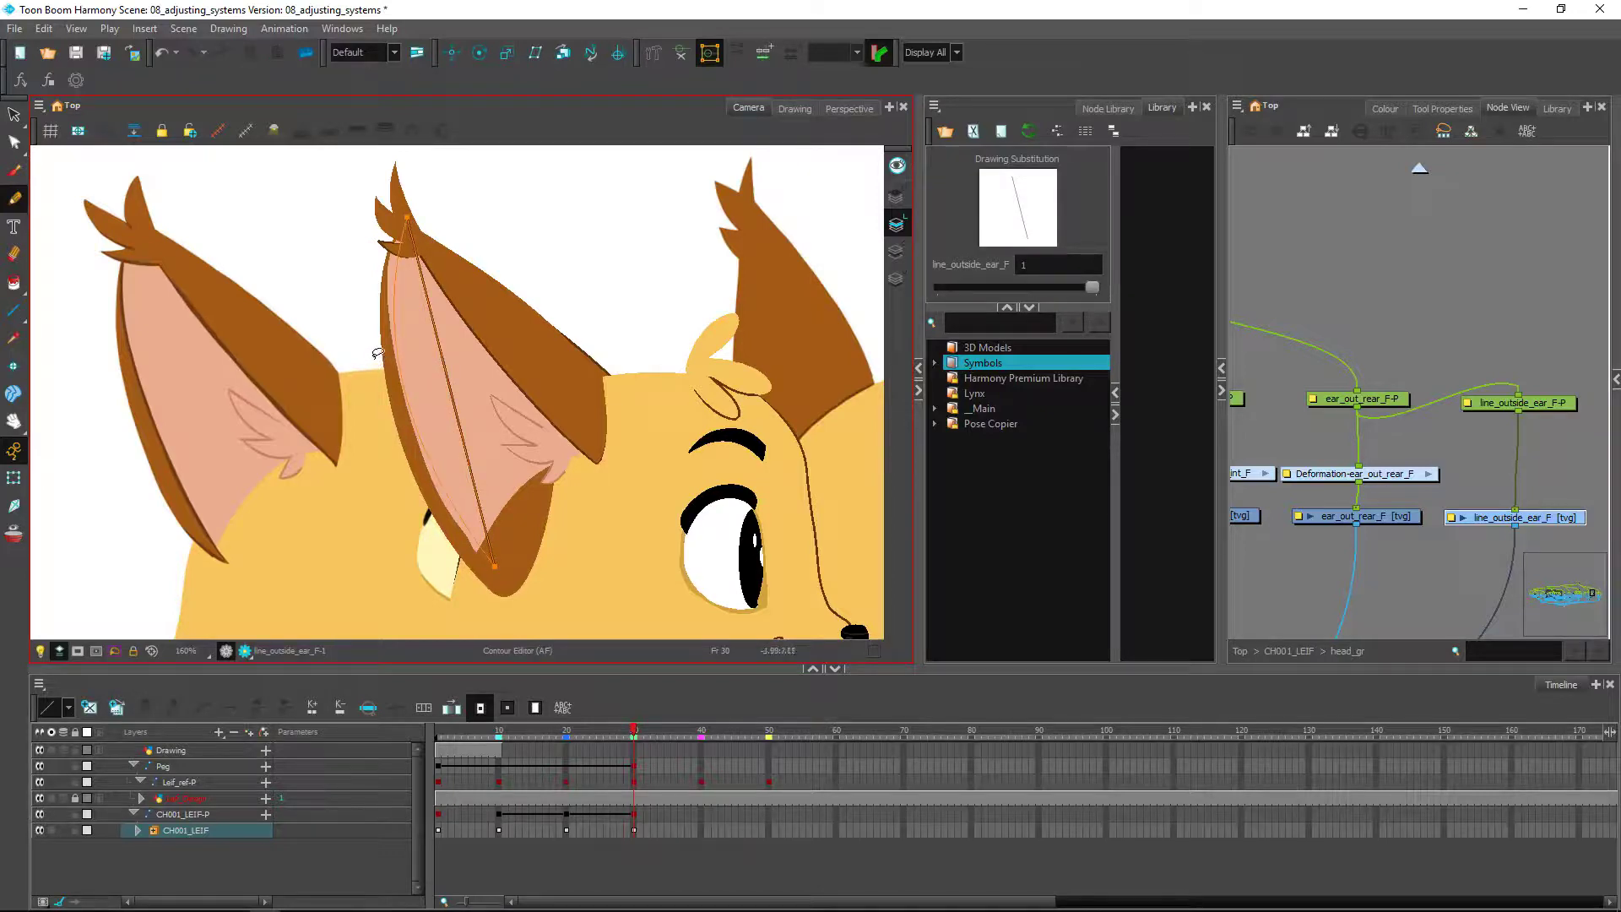
drag(441, 363, 409, 364)
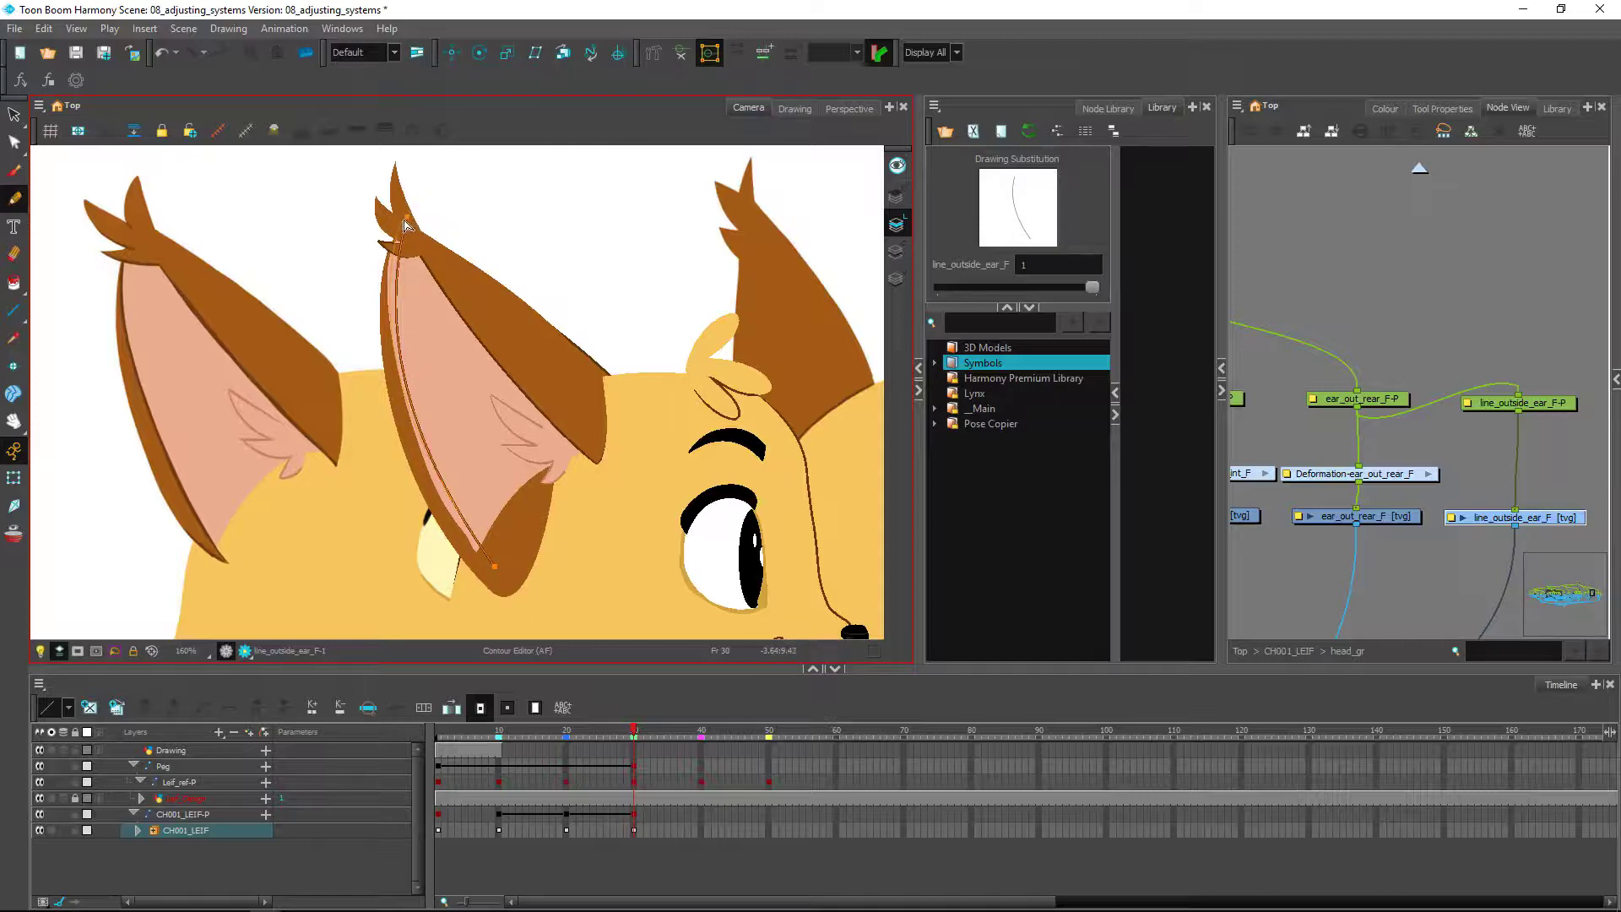
drag(406, 225, 403, 223)
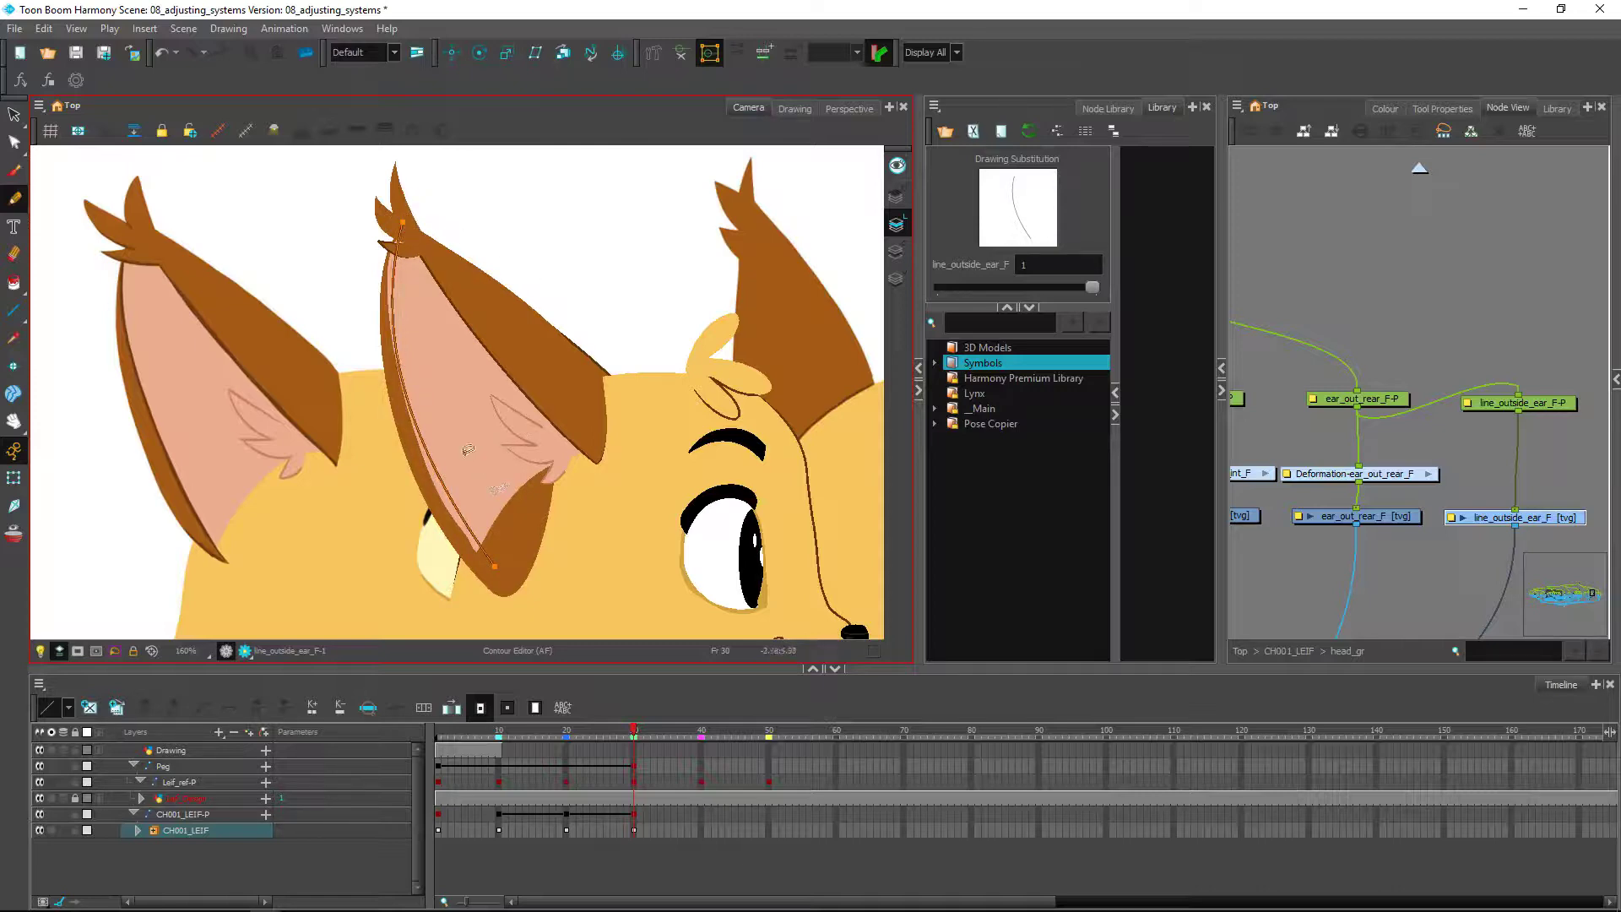
Extend the line's lower end with the Contour Editor into a curved tail running up and left beyond the ear
drag(504, 538, 570, 450)
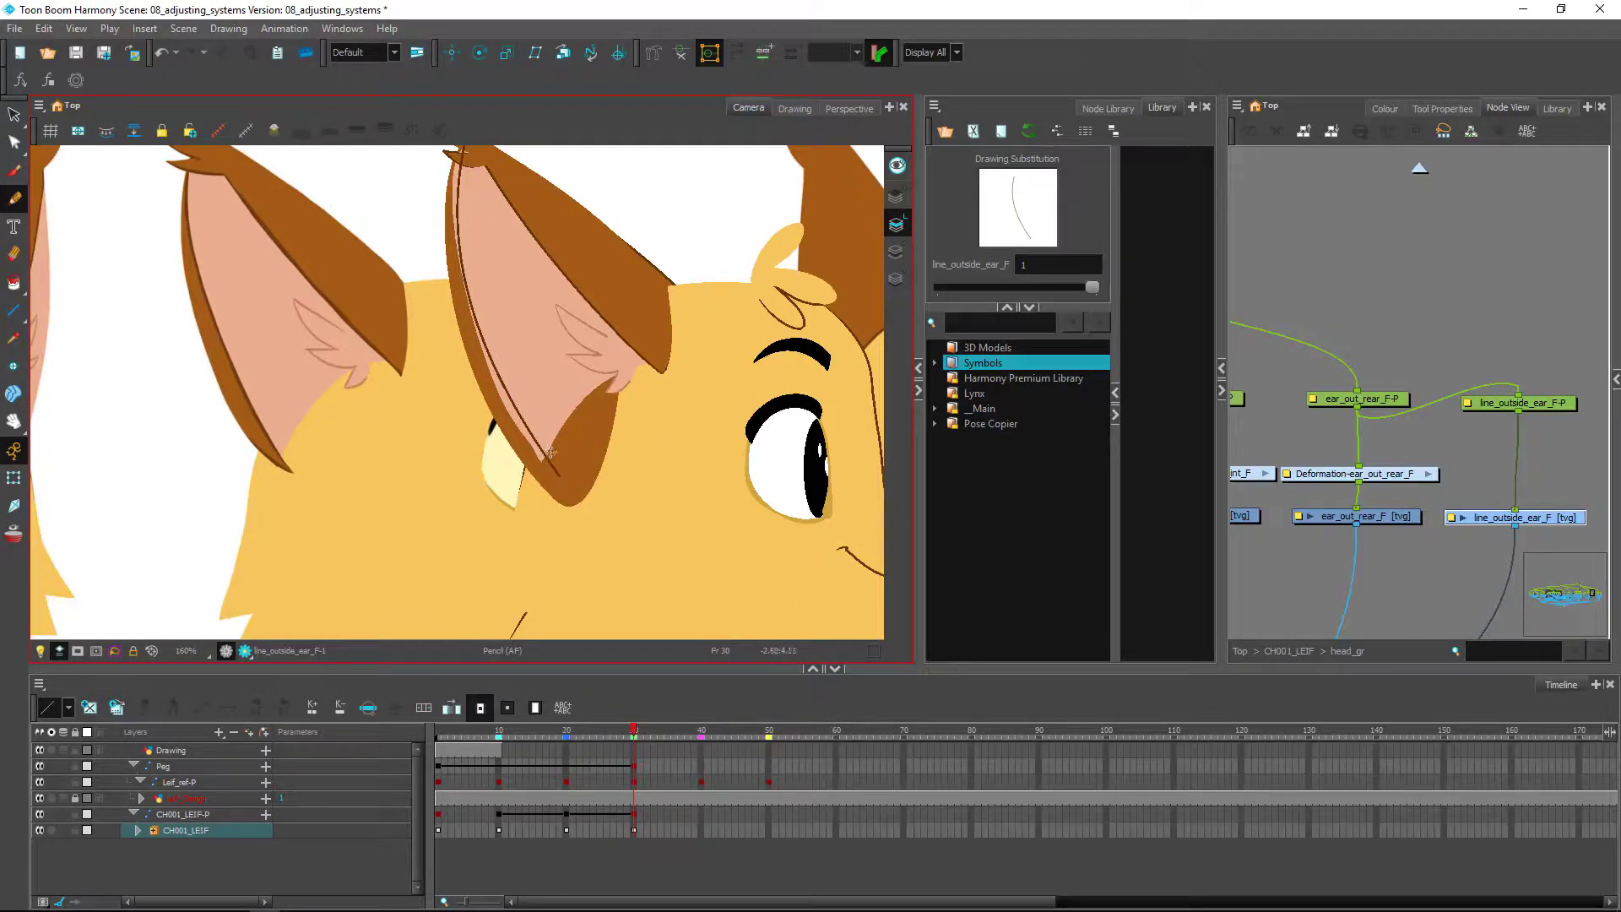
scroll(551, 454, up, 3)
key(alt+q)
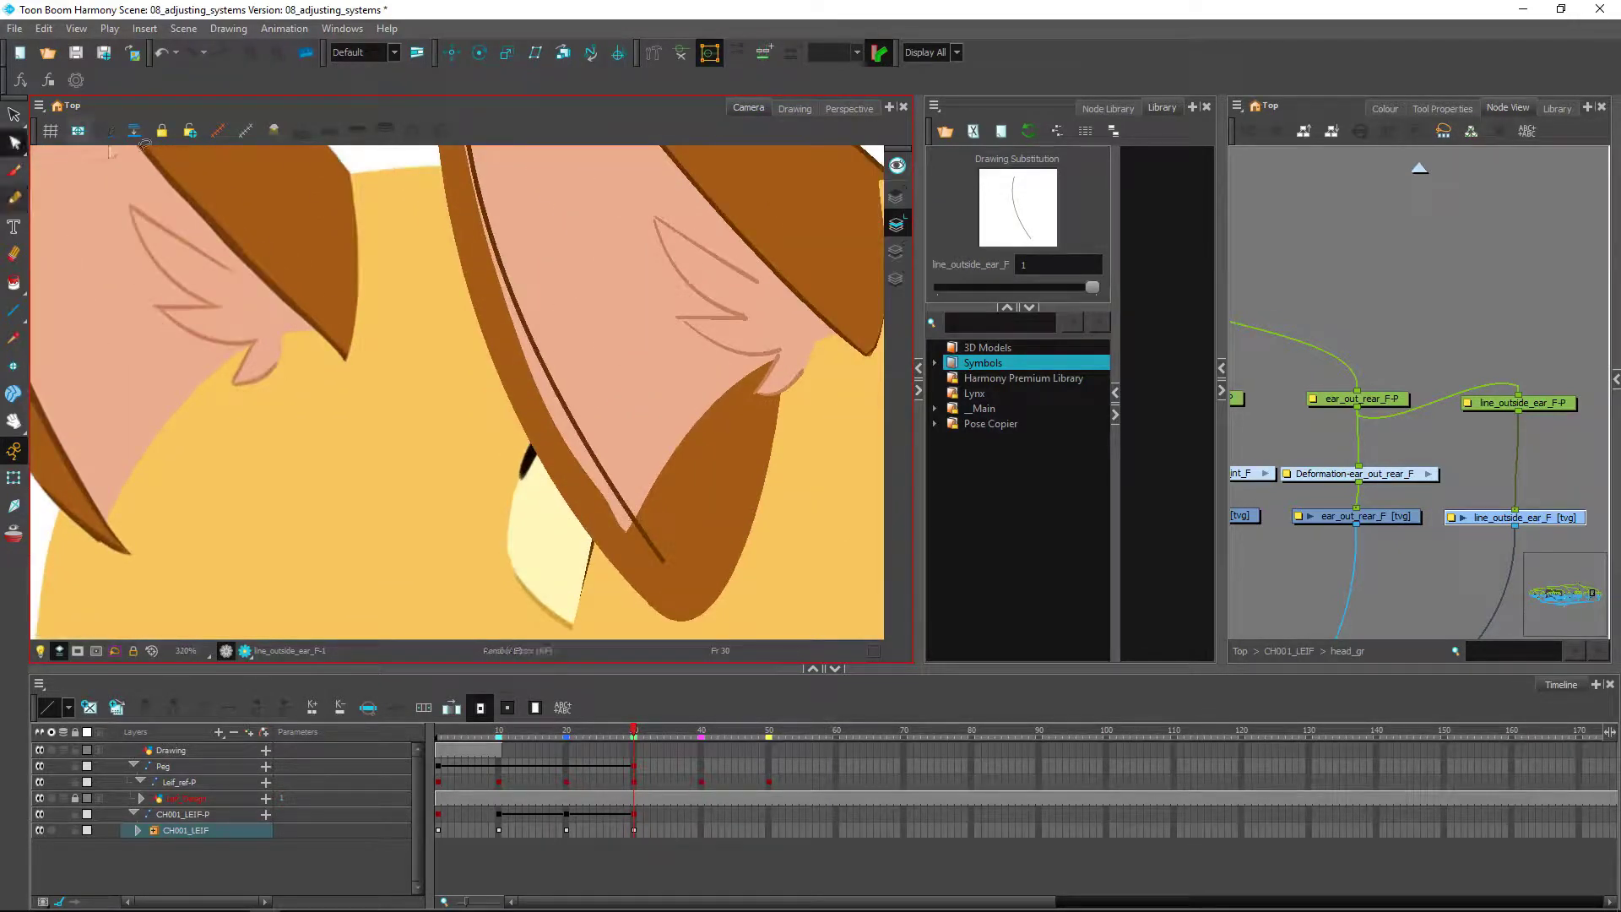
click(651, 553)
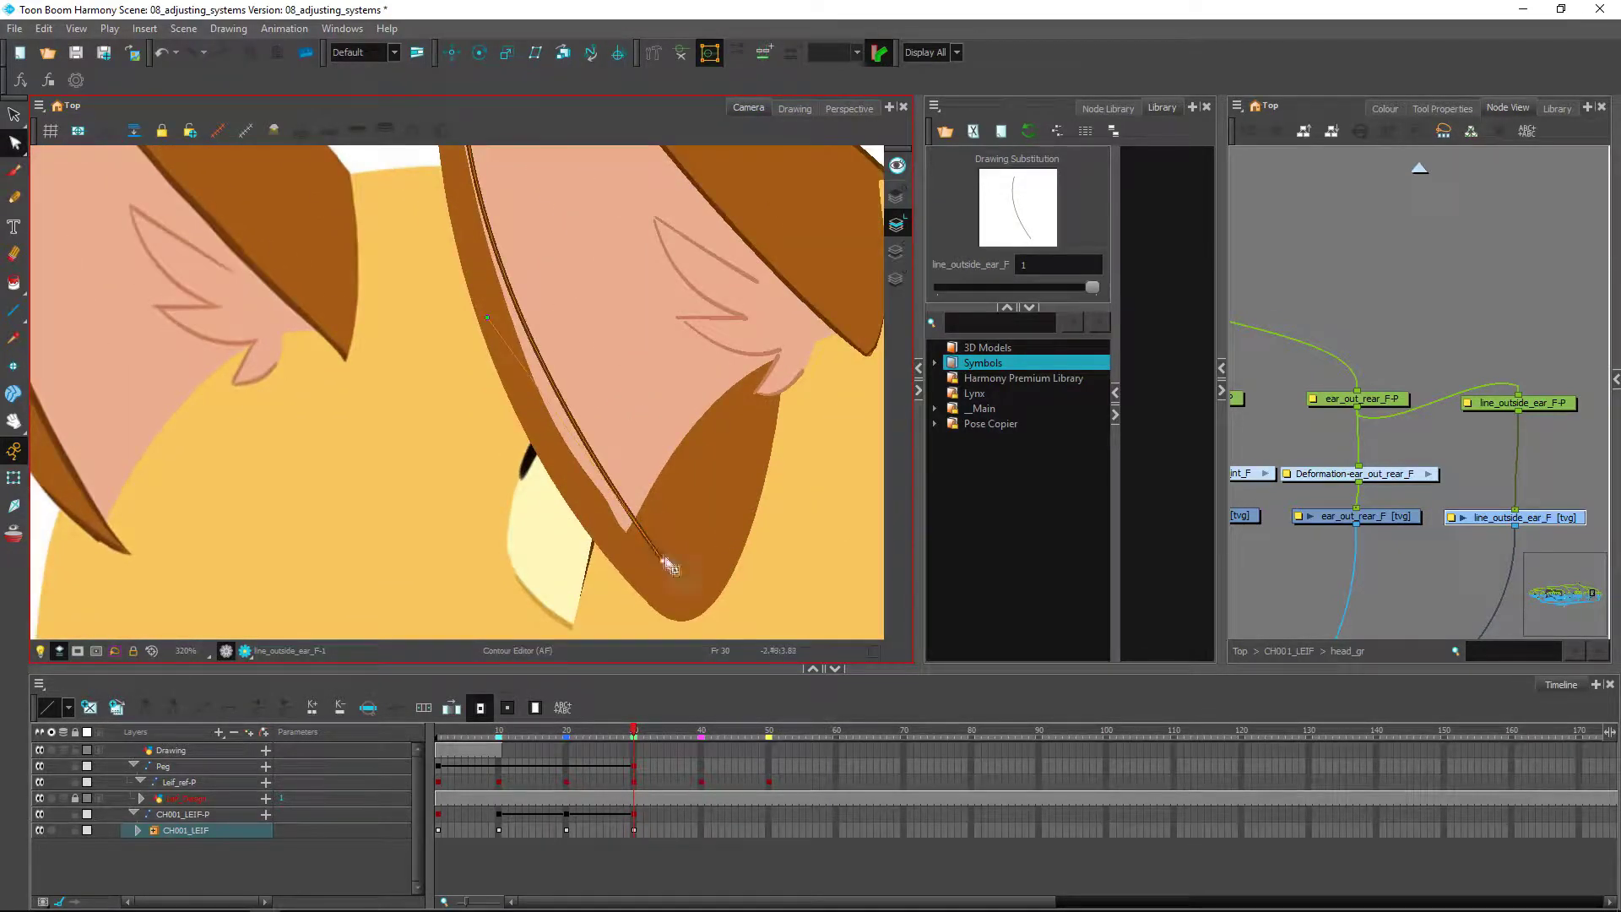
mouse_move(664, 564)
mouse_down()
mouse_move(344, 397)
mouse_move(461, 525)
mouse_up()
drag(655, 549, 597, 548)
click(709, 442)
key(1)
key(1)
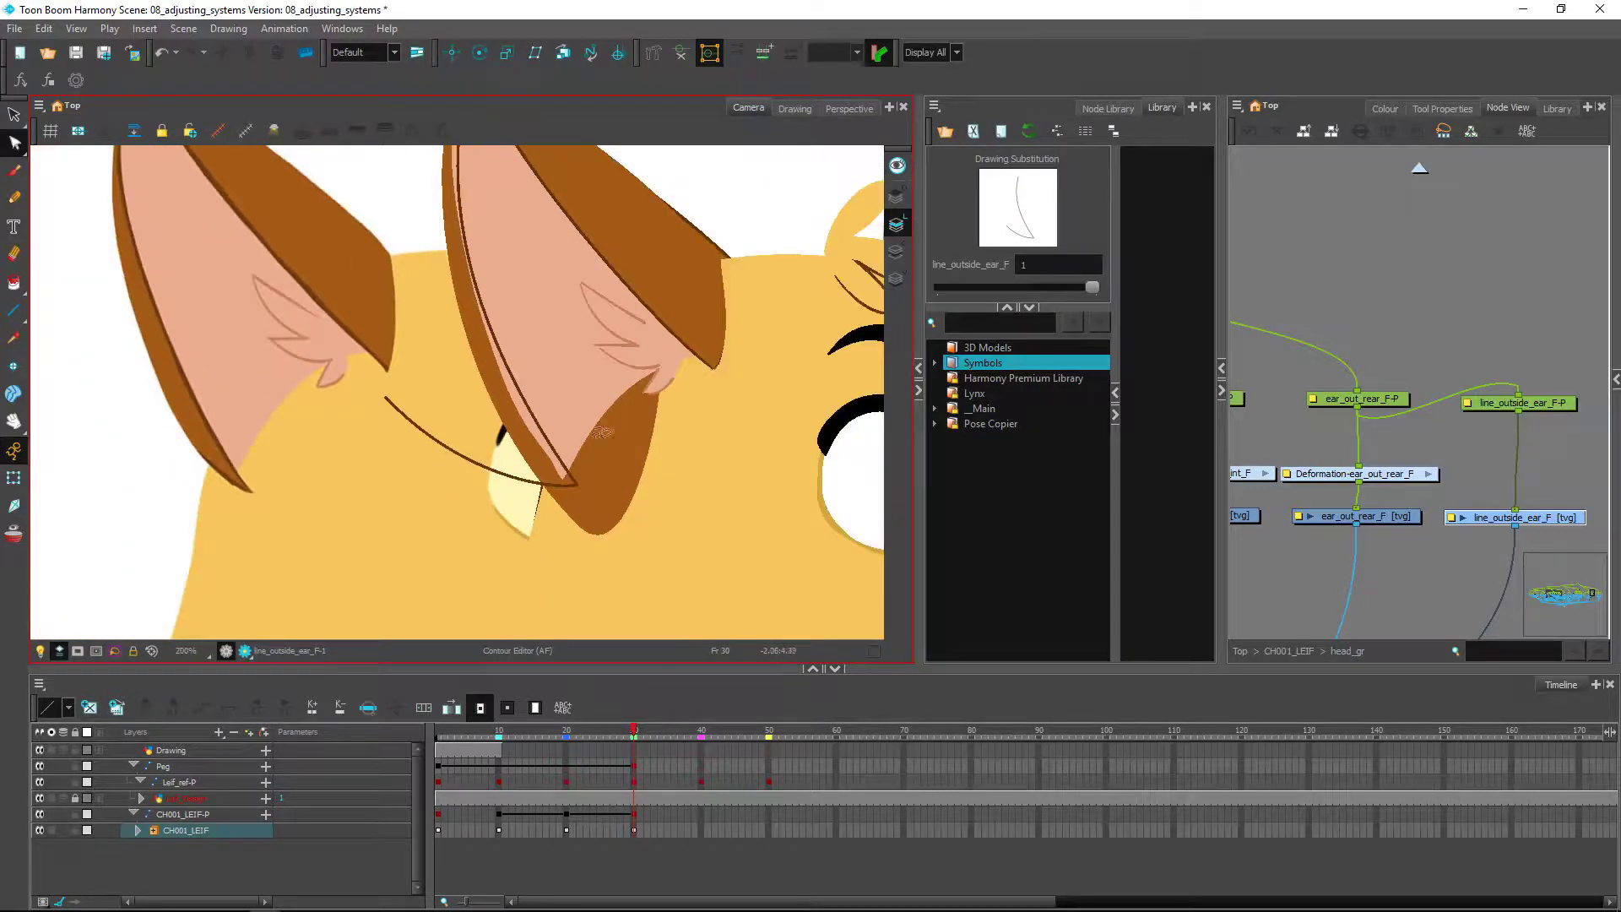
Add a point near the ear tuft and pull the line's upper end up past the tuft
drag(534, 355, 569, 608)
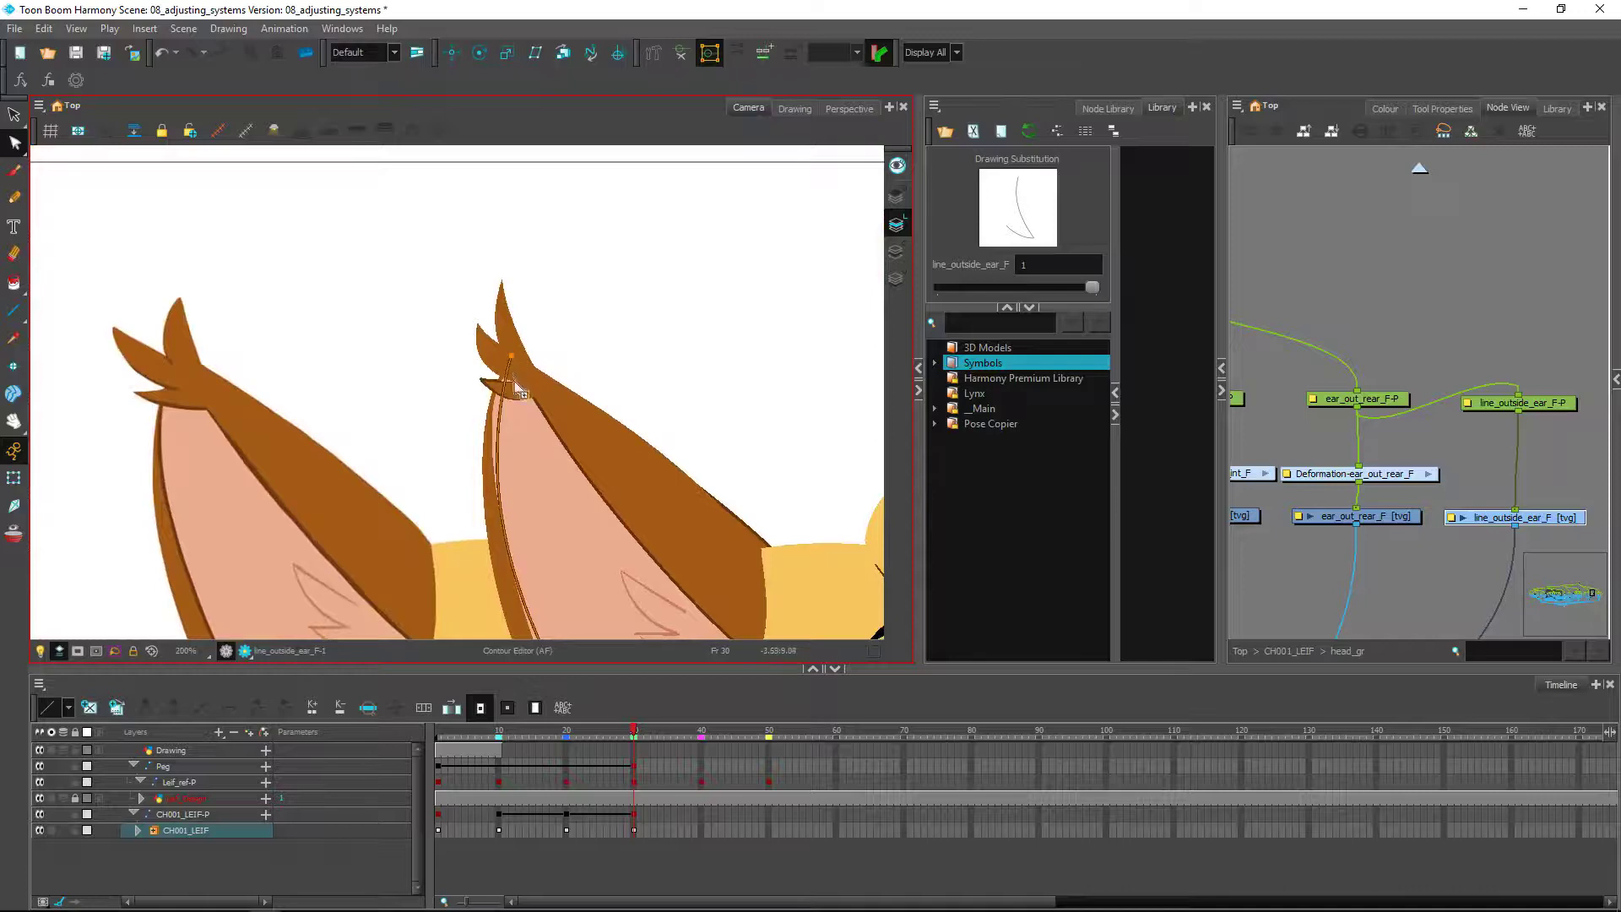
ctrl+click(504, 391)
drag(511, 355, 525, 314)
scroll(586, 377, down, 3)
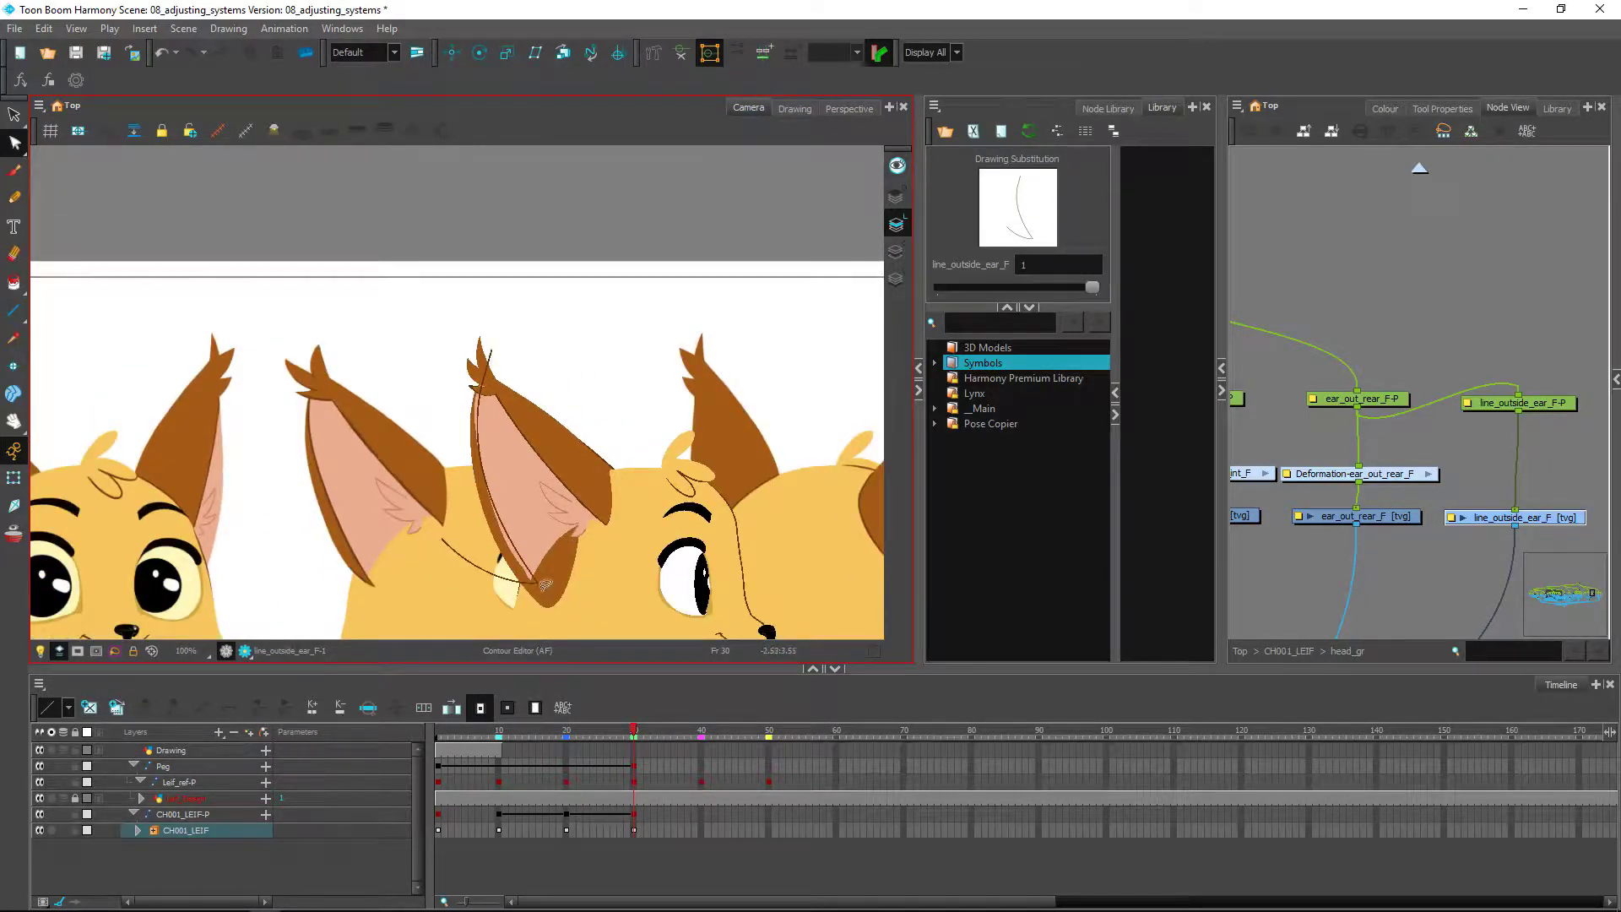
scroll(522, 527, up, 3)
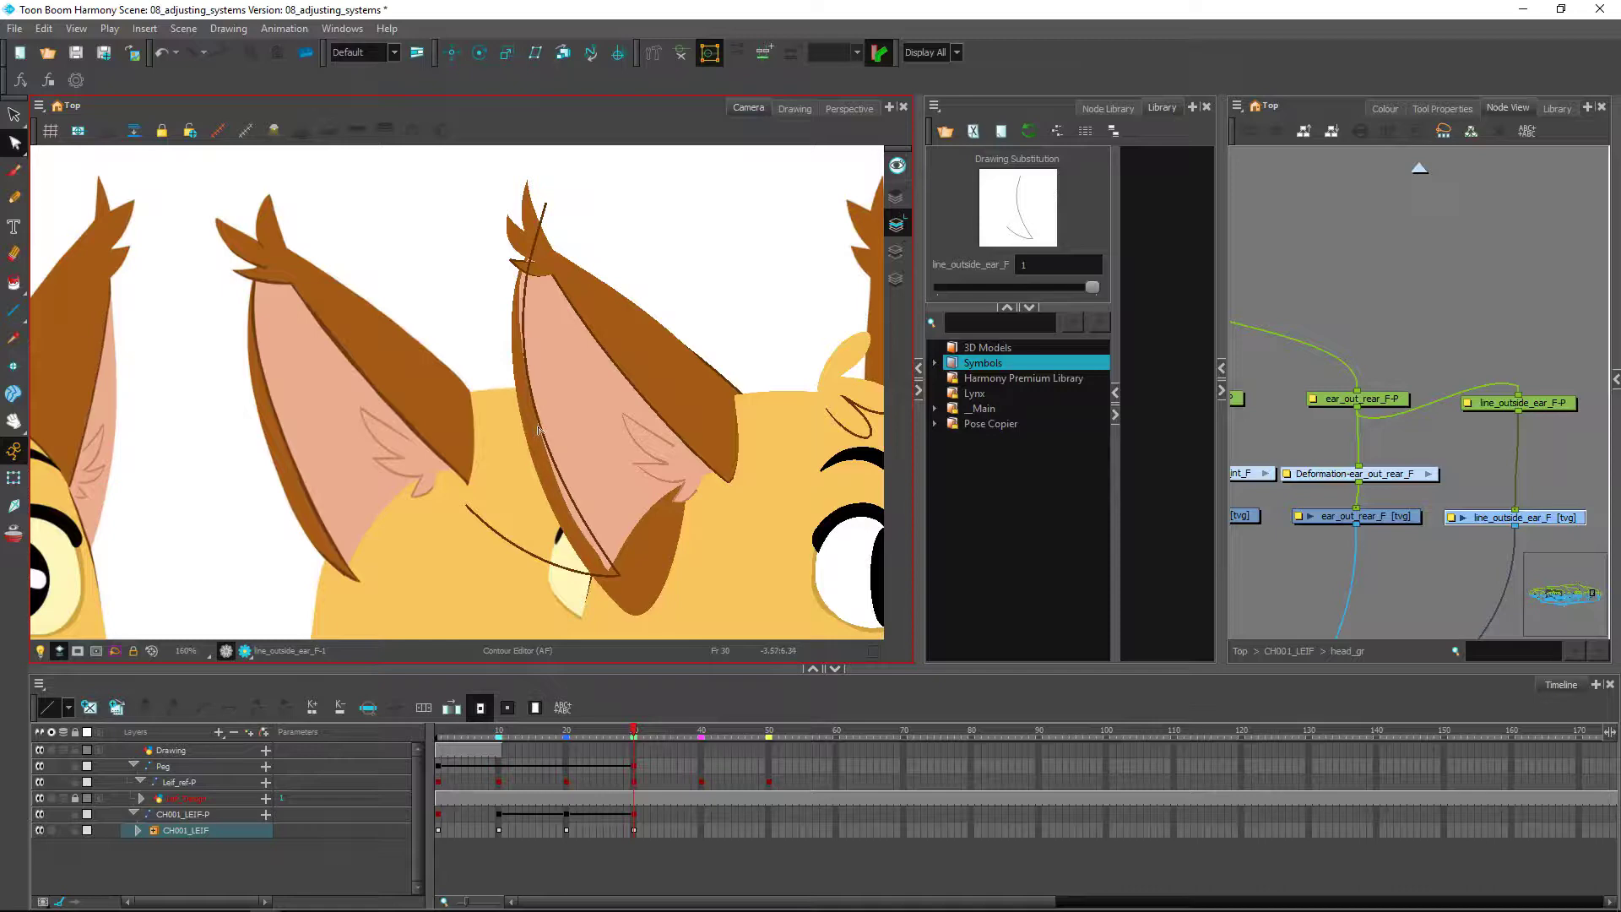
Draw an invisible stroke from the line's upper end to the end of its lower tail and permanently dismiss the stroke message
click(1516, 547)
click(1470, 546)
drag(1471, 547, 1355, 480)
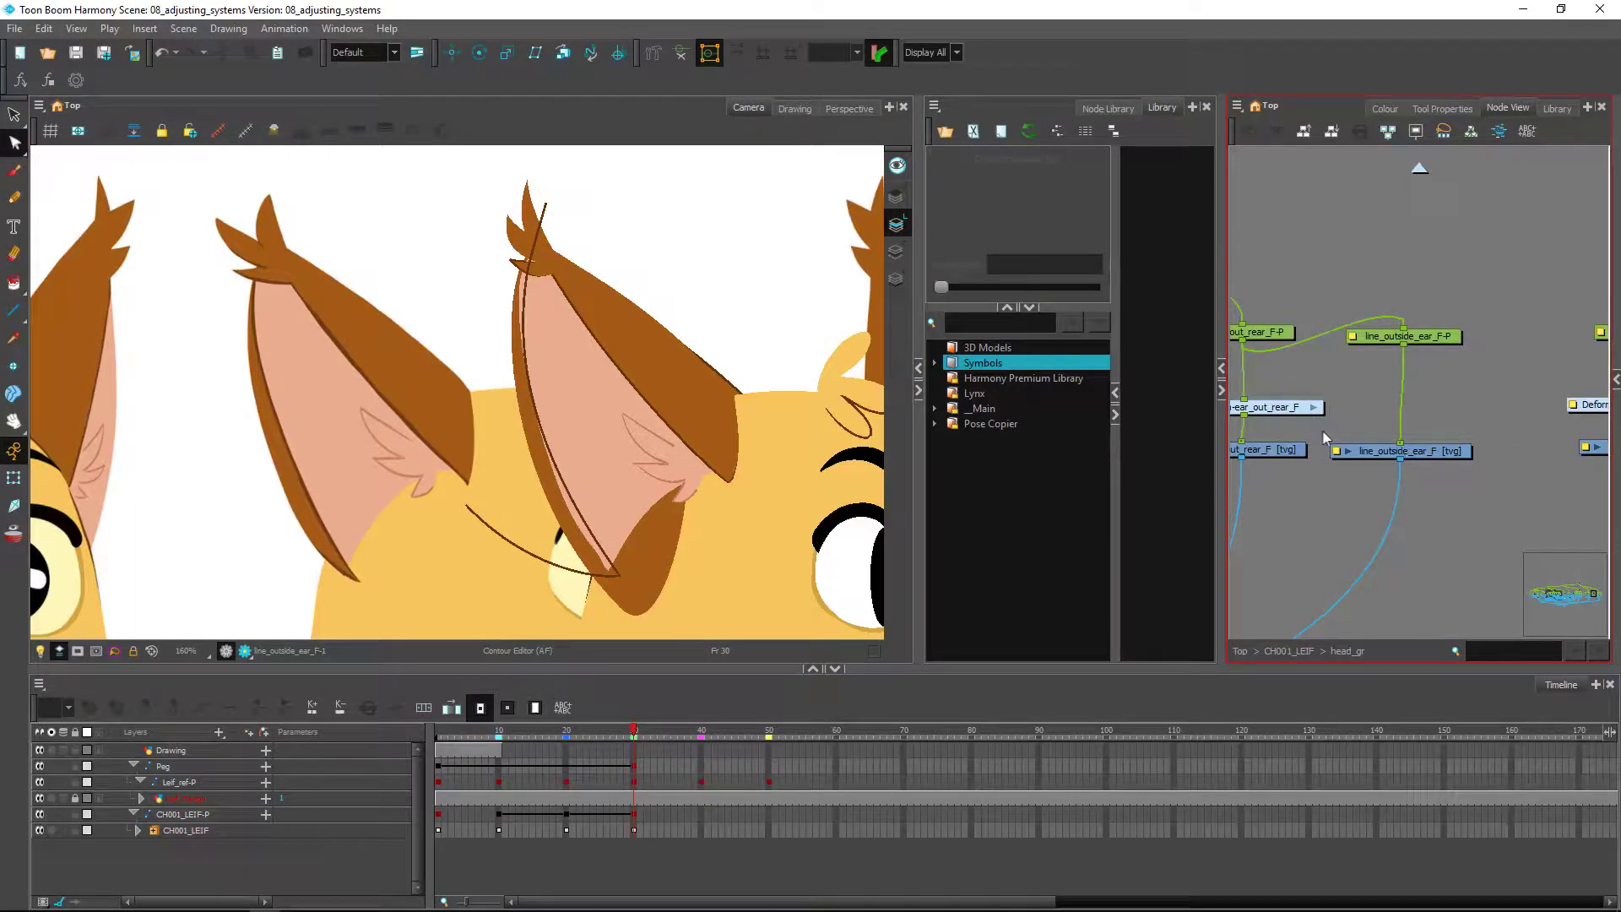
mouse_move(14, 282)
mouse_down()
mouse_move(77, 368)
mouse_move(63, 382)
mouse_up()
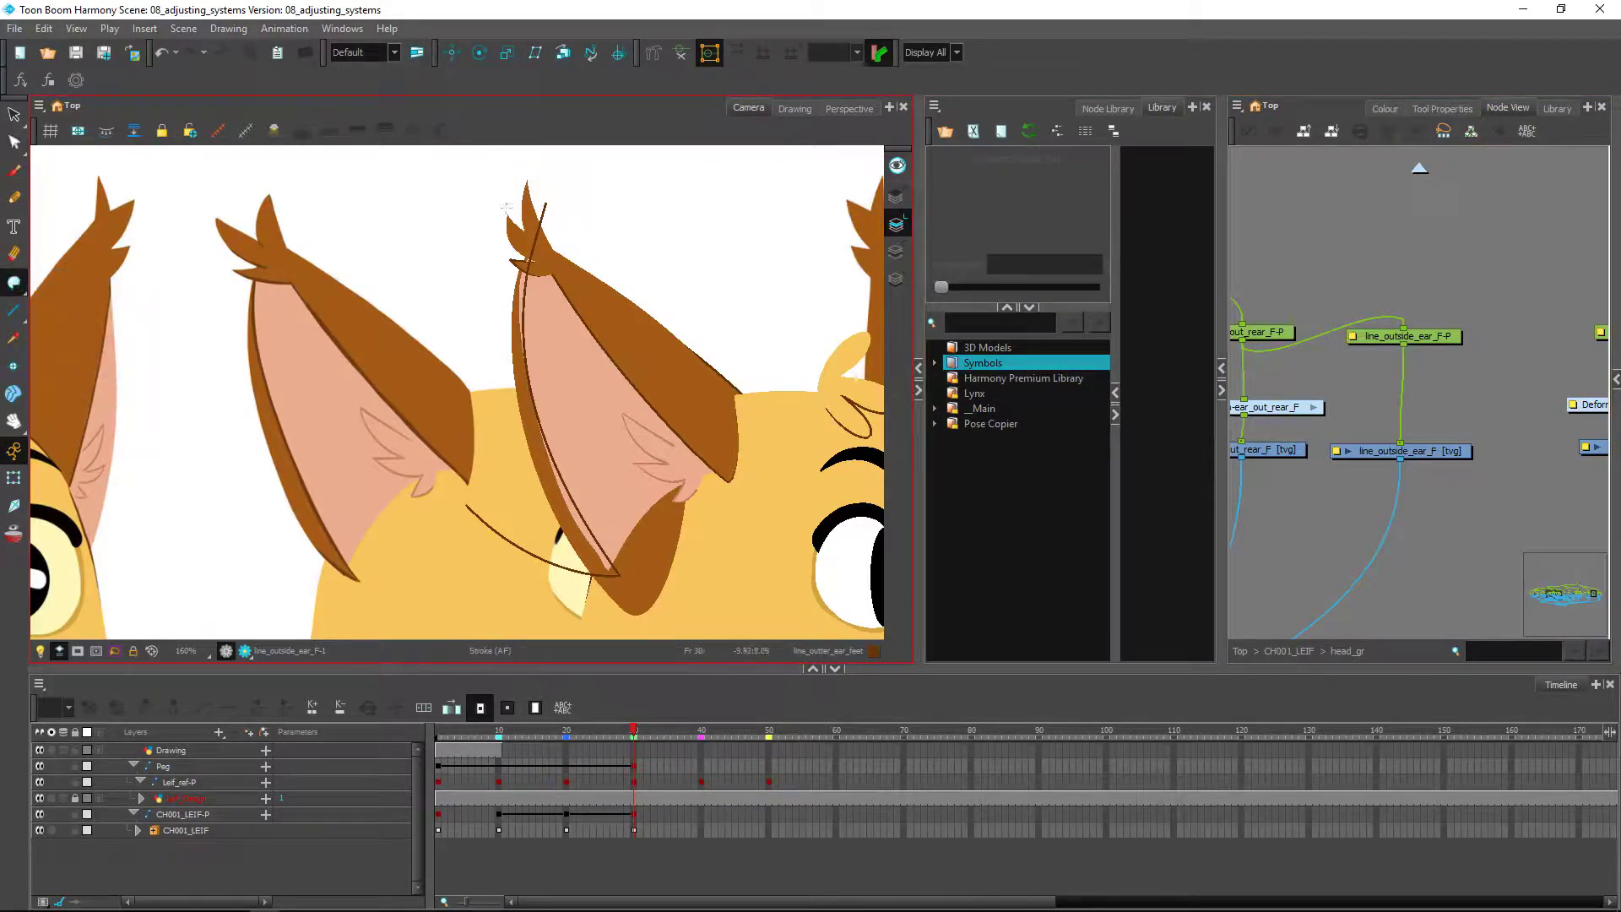
scroll(571, 219, up, 1)
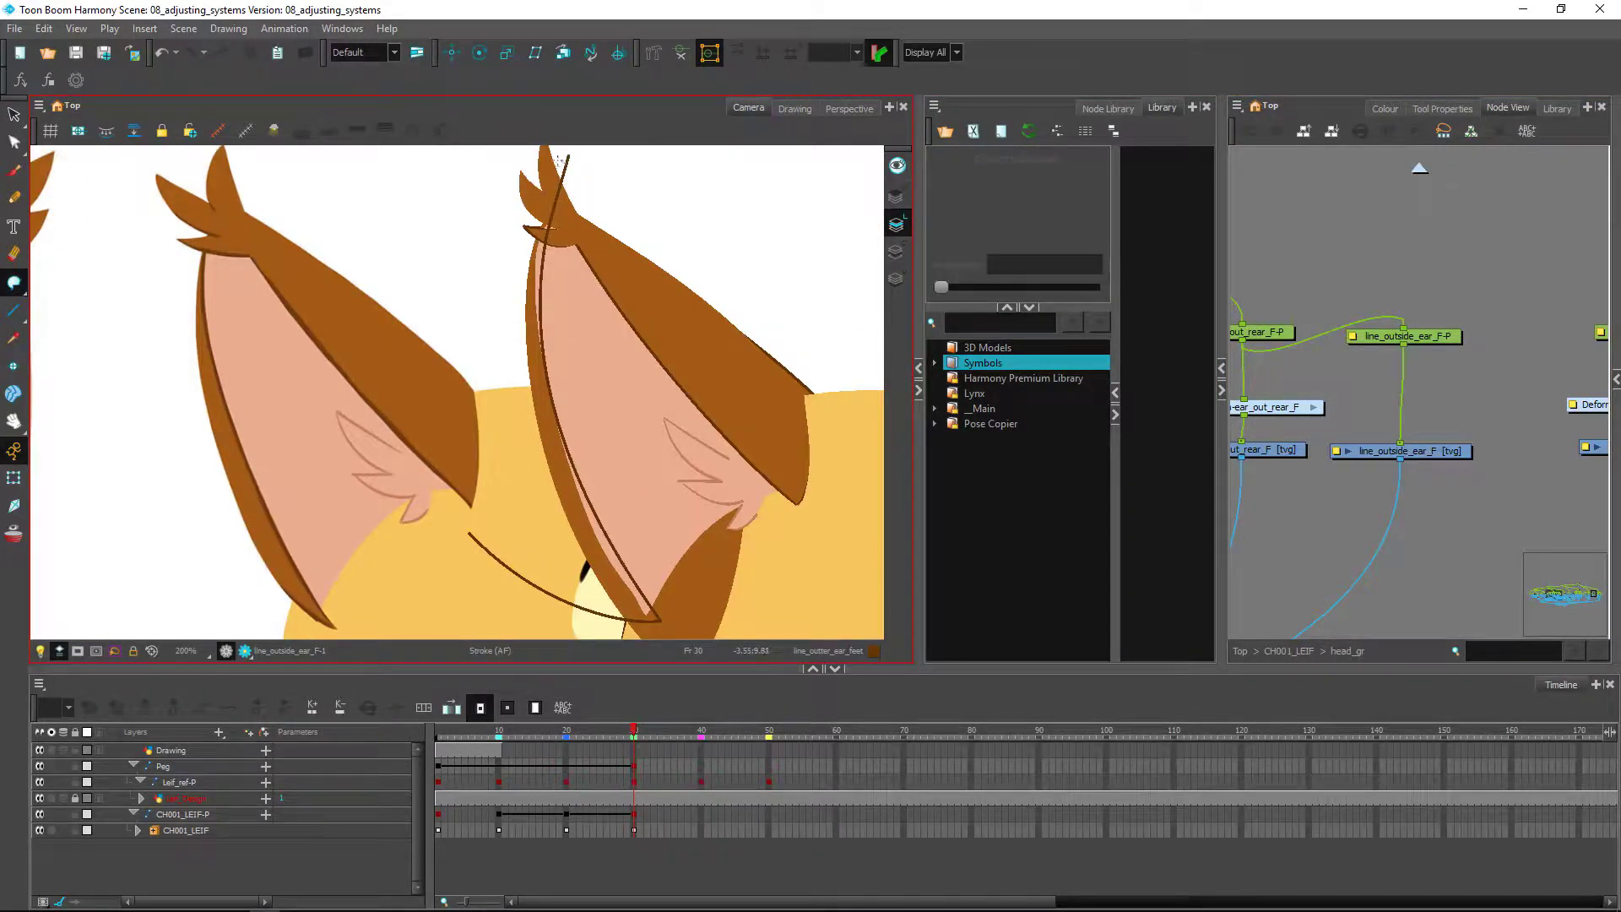
mouse_move(566, 154)
mouse_down()
mouse_move(473, 291)
mouse_move(435, 477)
mouse_move(451, 524)
mouse_up()
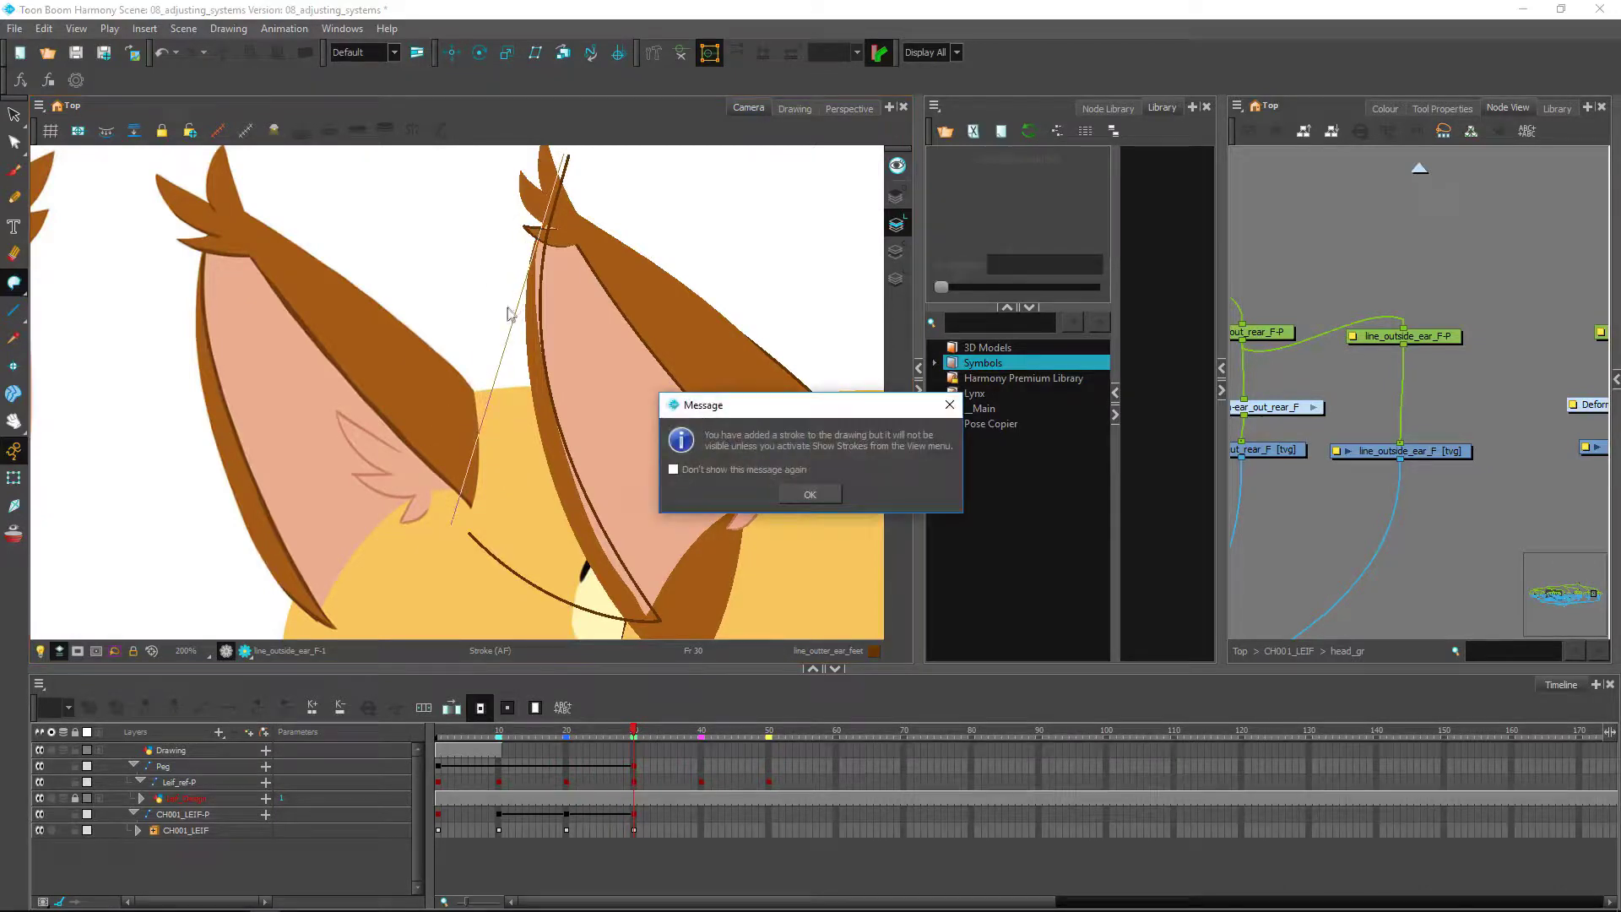
click(778, 473)
click(810, 494)
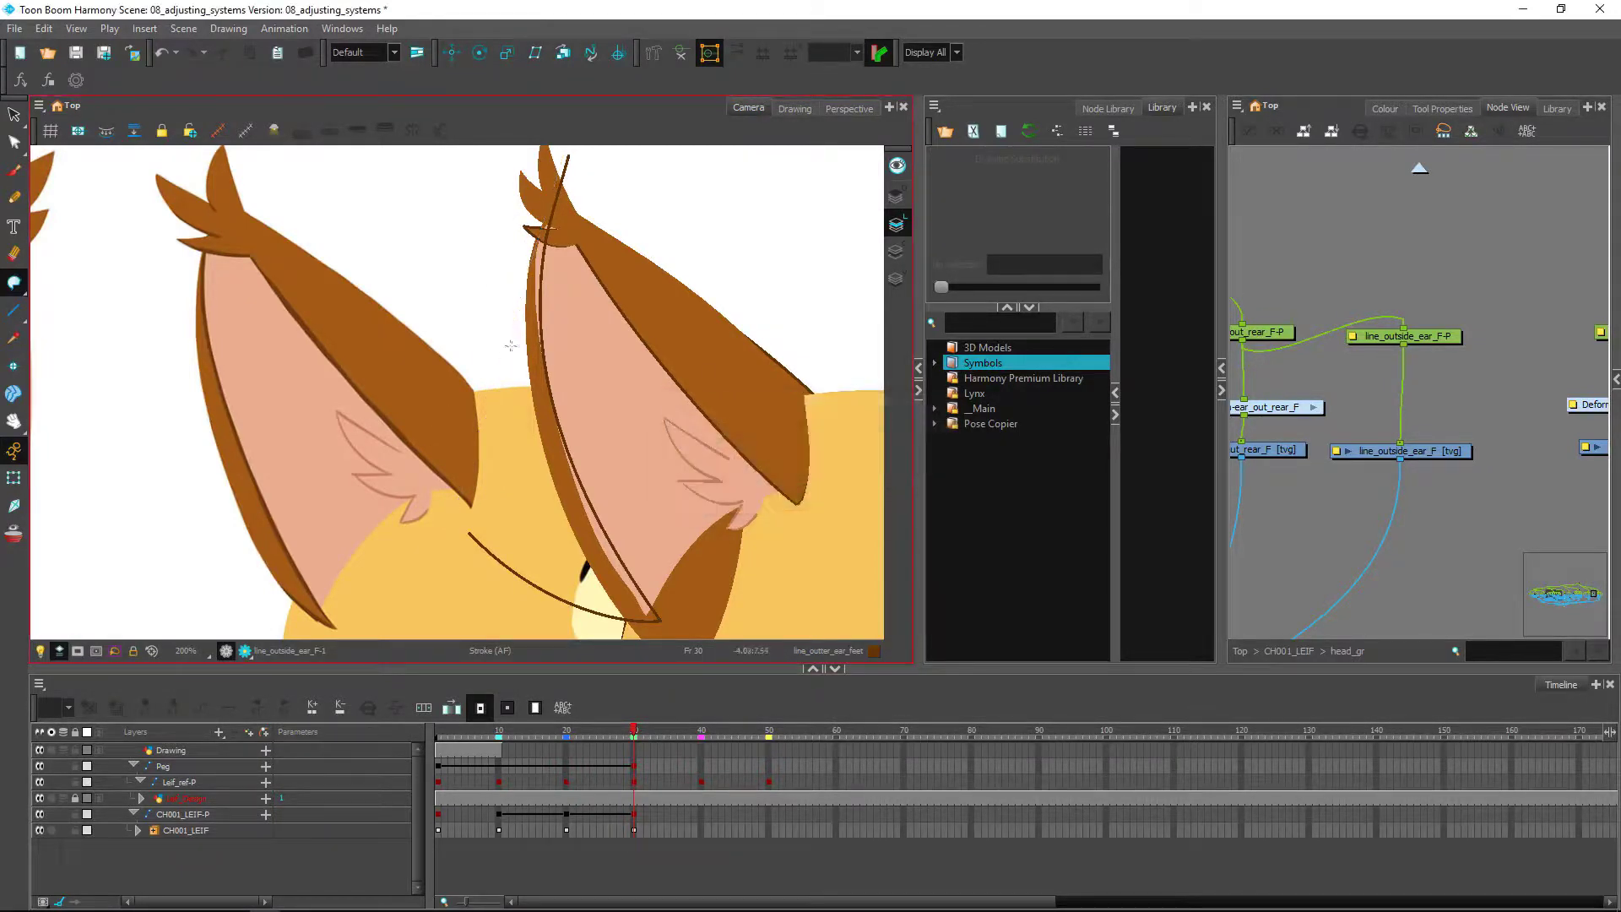
Bow the invisible stroke outward away from the ear and bring its lower end close to the tail's end
click(521, 329)
mouse_move(511, 327)
mouse_down()
mouse_move(419, 253)
mouse_move(398, 270)
mouse_up()
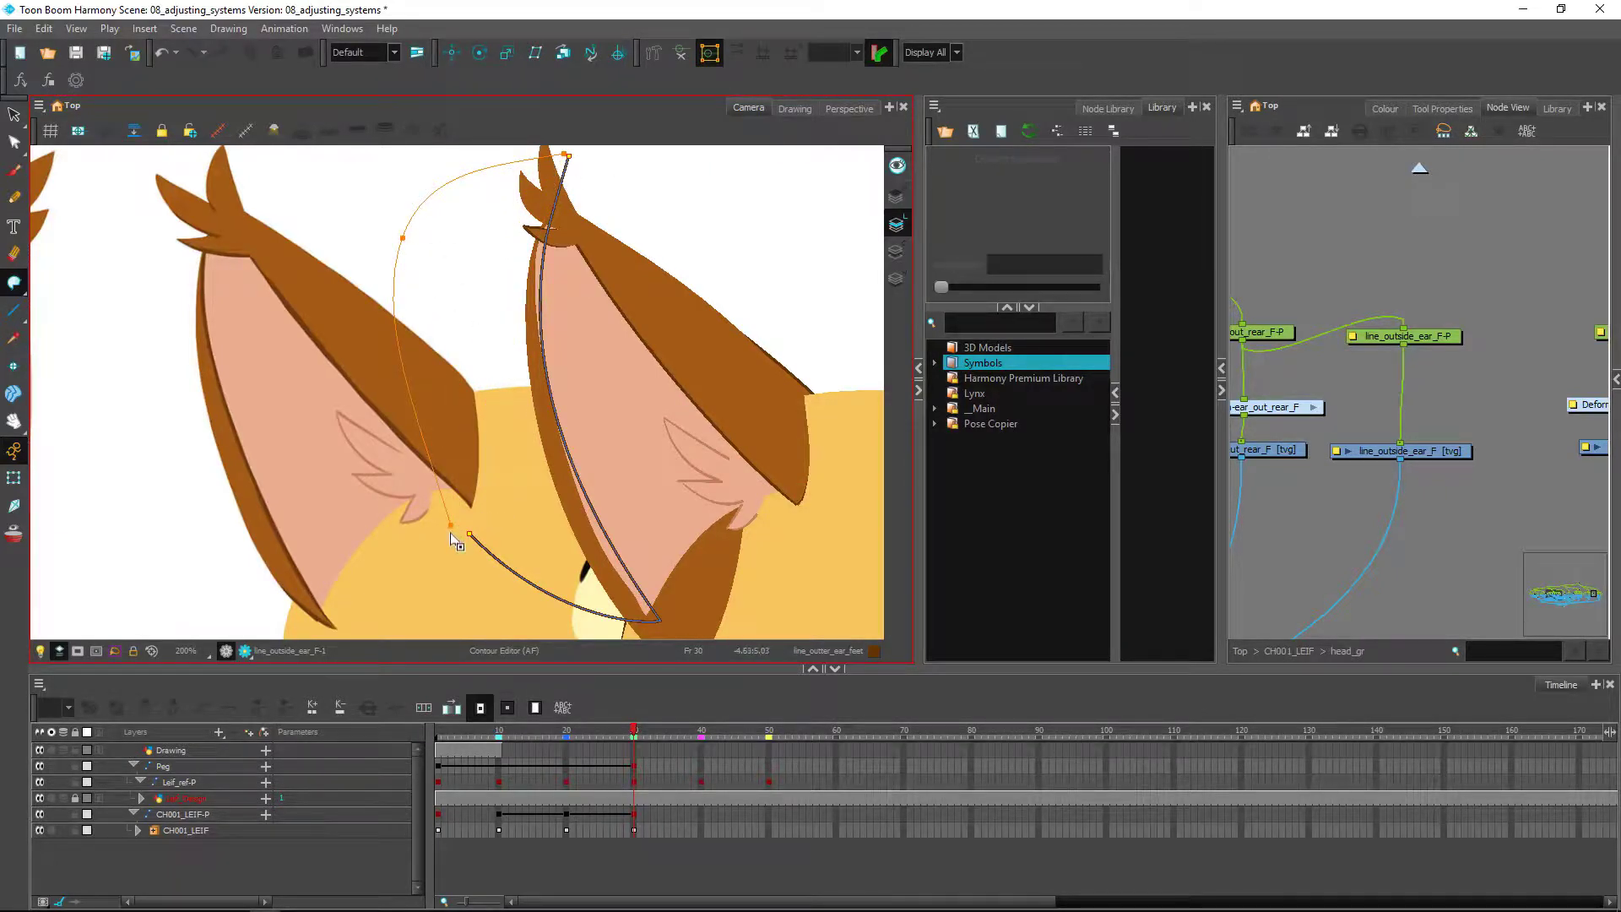
drag(451, 525, 463, 530)
Enable snapping for the Contour Editor and adjust the invisible stroke's points to close the gaps with the ear line's ends
click(1442, 108)
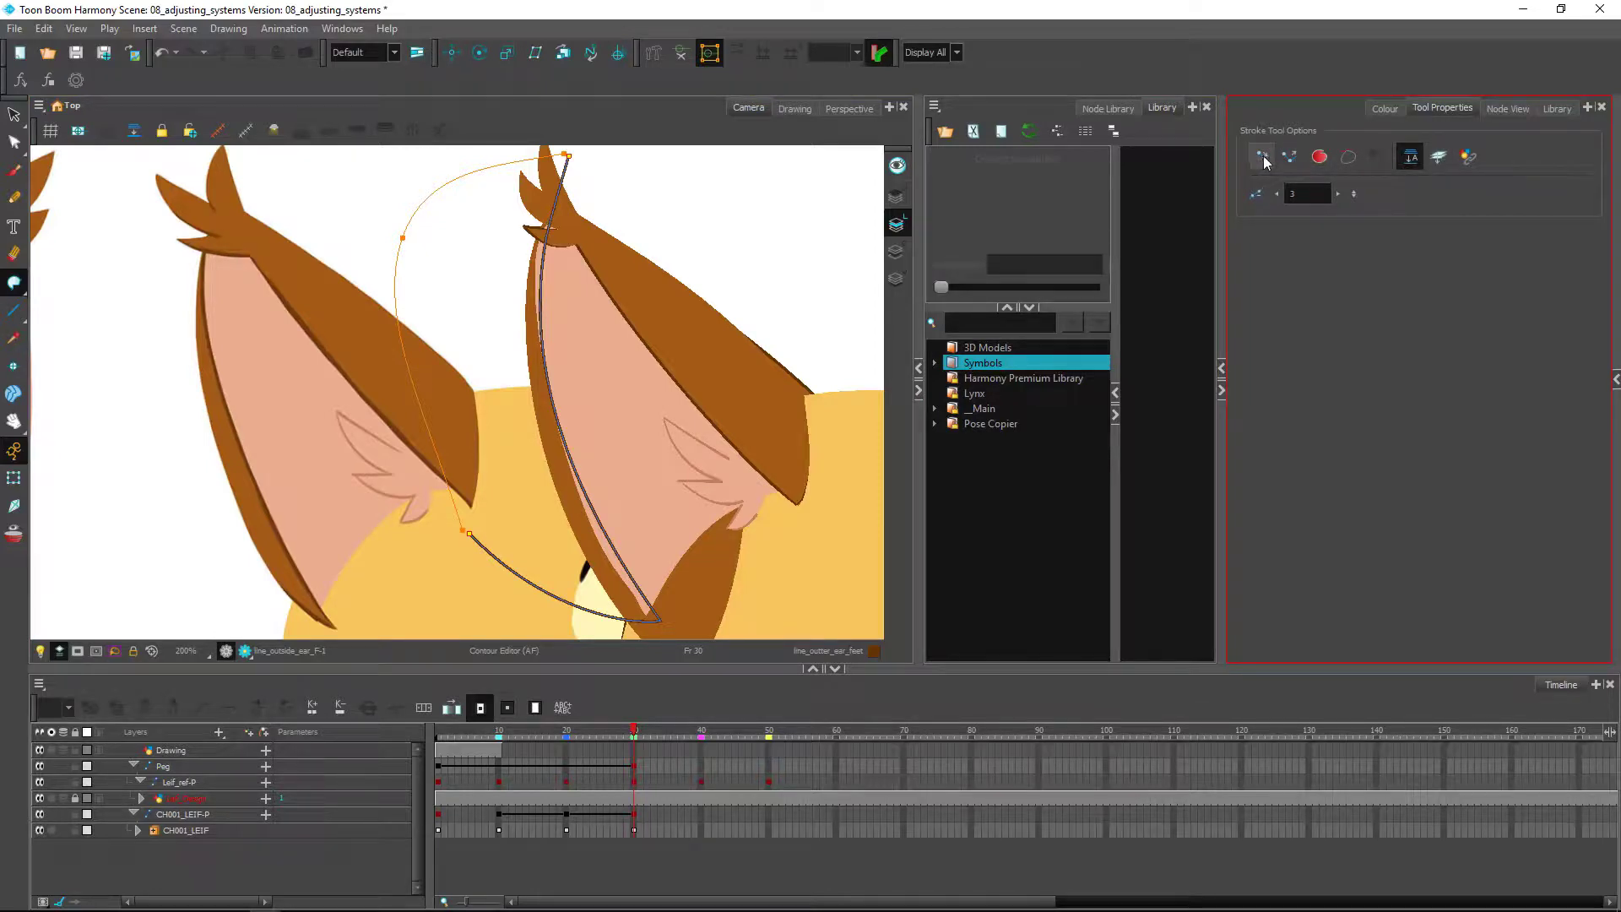
click(14, 143)
click(1295, 158)
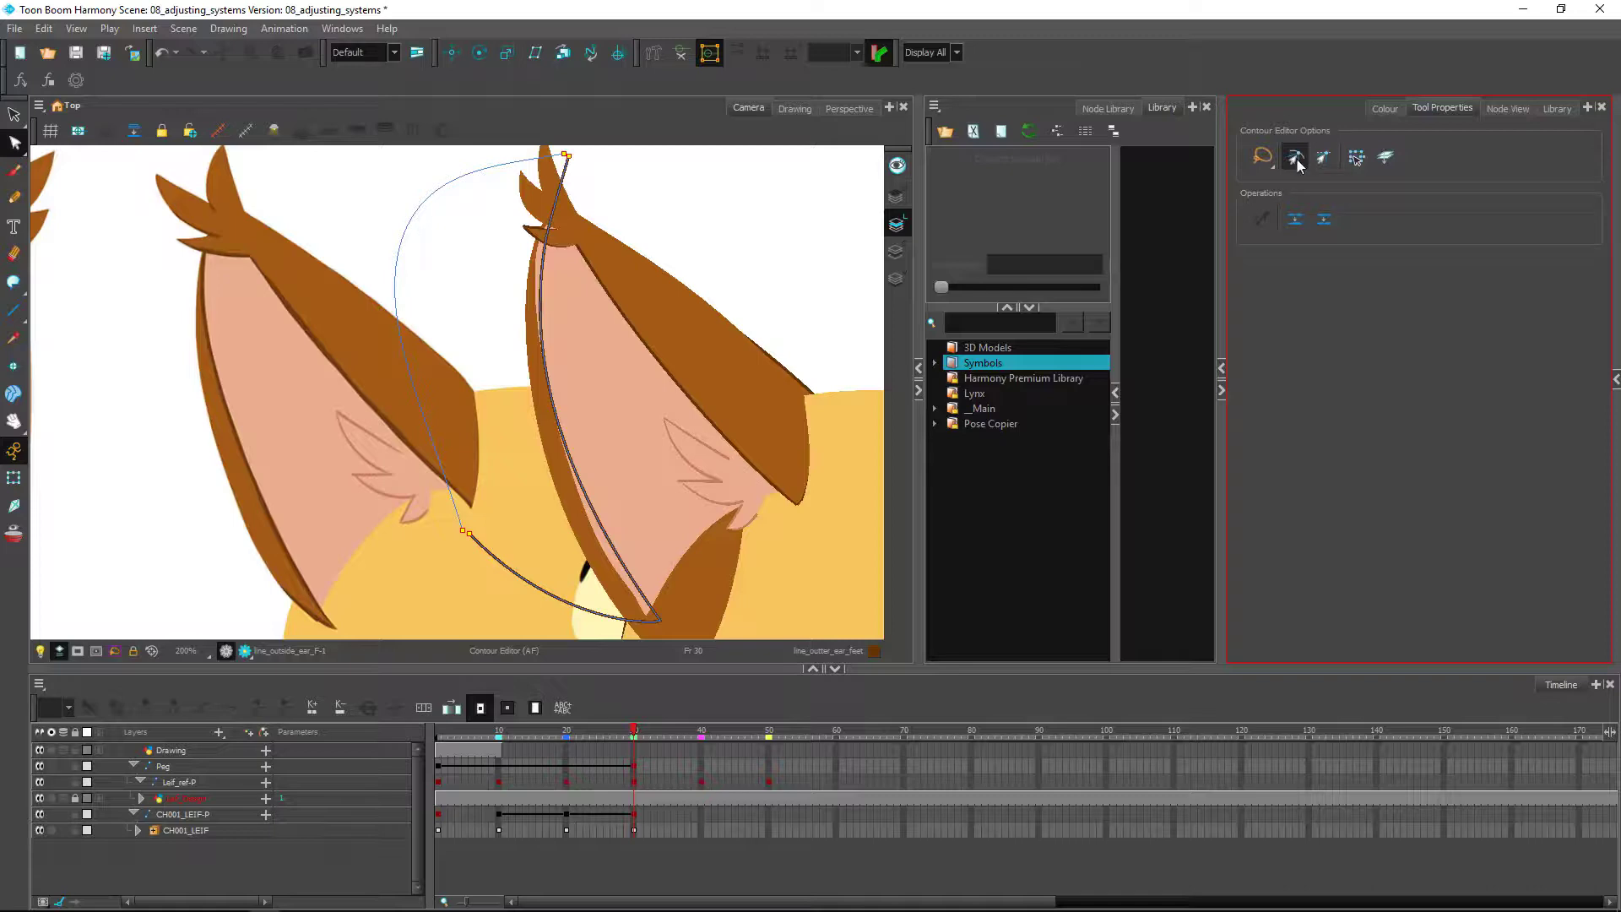
click(462, 533)
drag(538, 238, 528, 379)
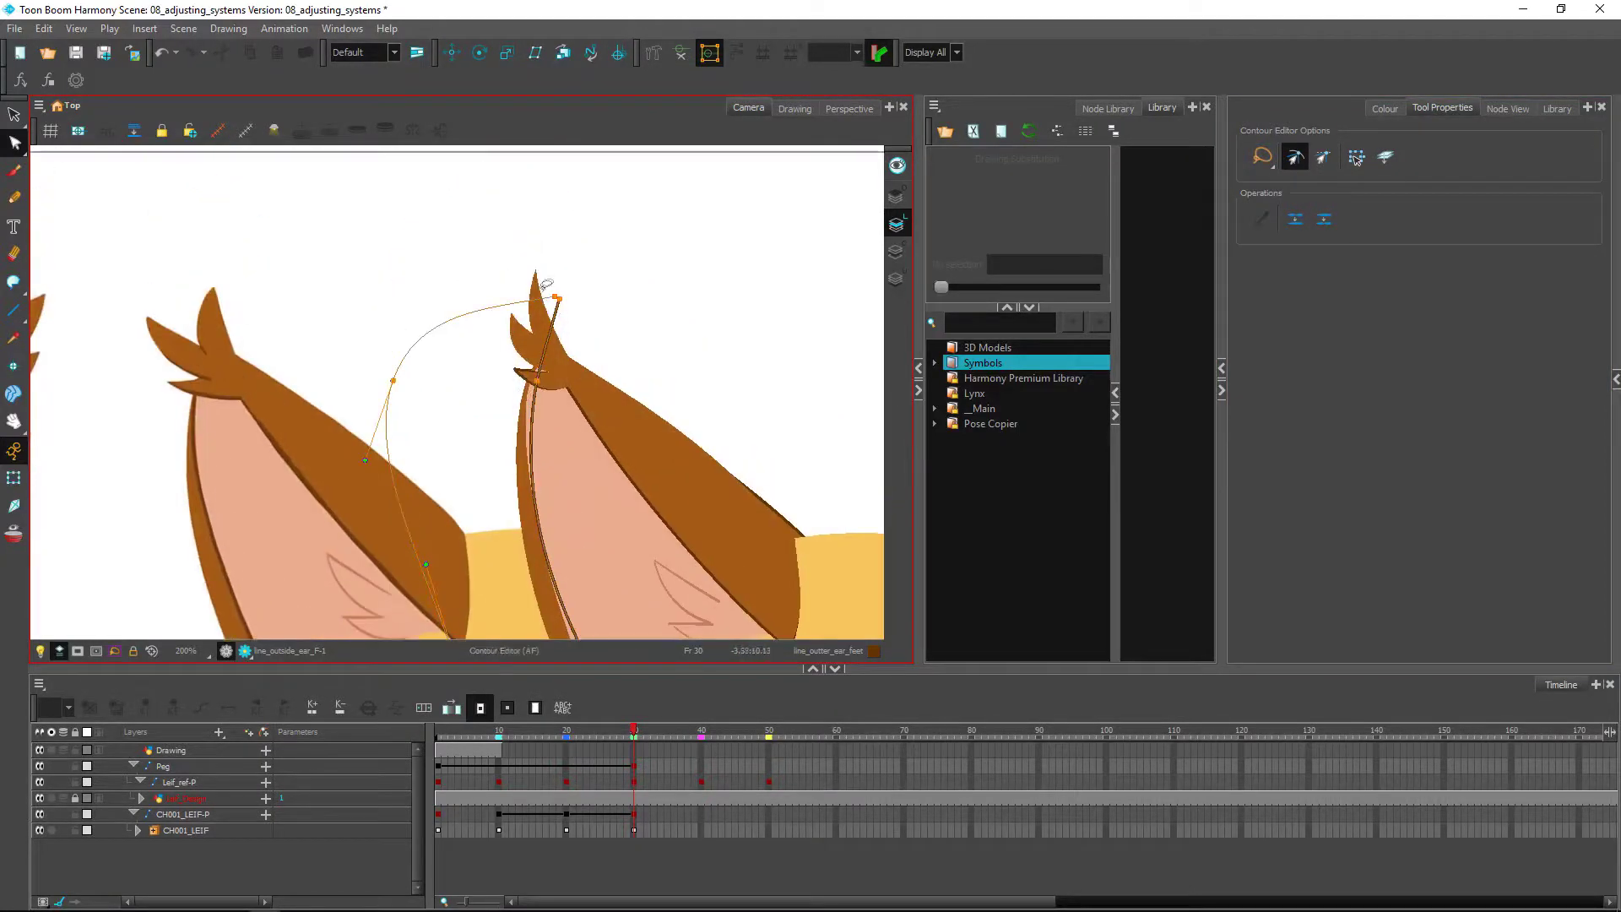
click(555, 298)
key(Delete)
click(394, 380)
drag(394, 380, 373, 378)
drag(449, 482, 477, 338)
mouse_move(489, 409)
mouse_down()
mouse_move(504, 469)
mouse_move(436, 447)
mouse_up()
click(498, 415)
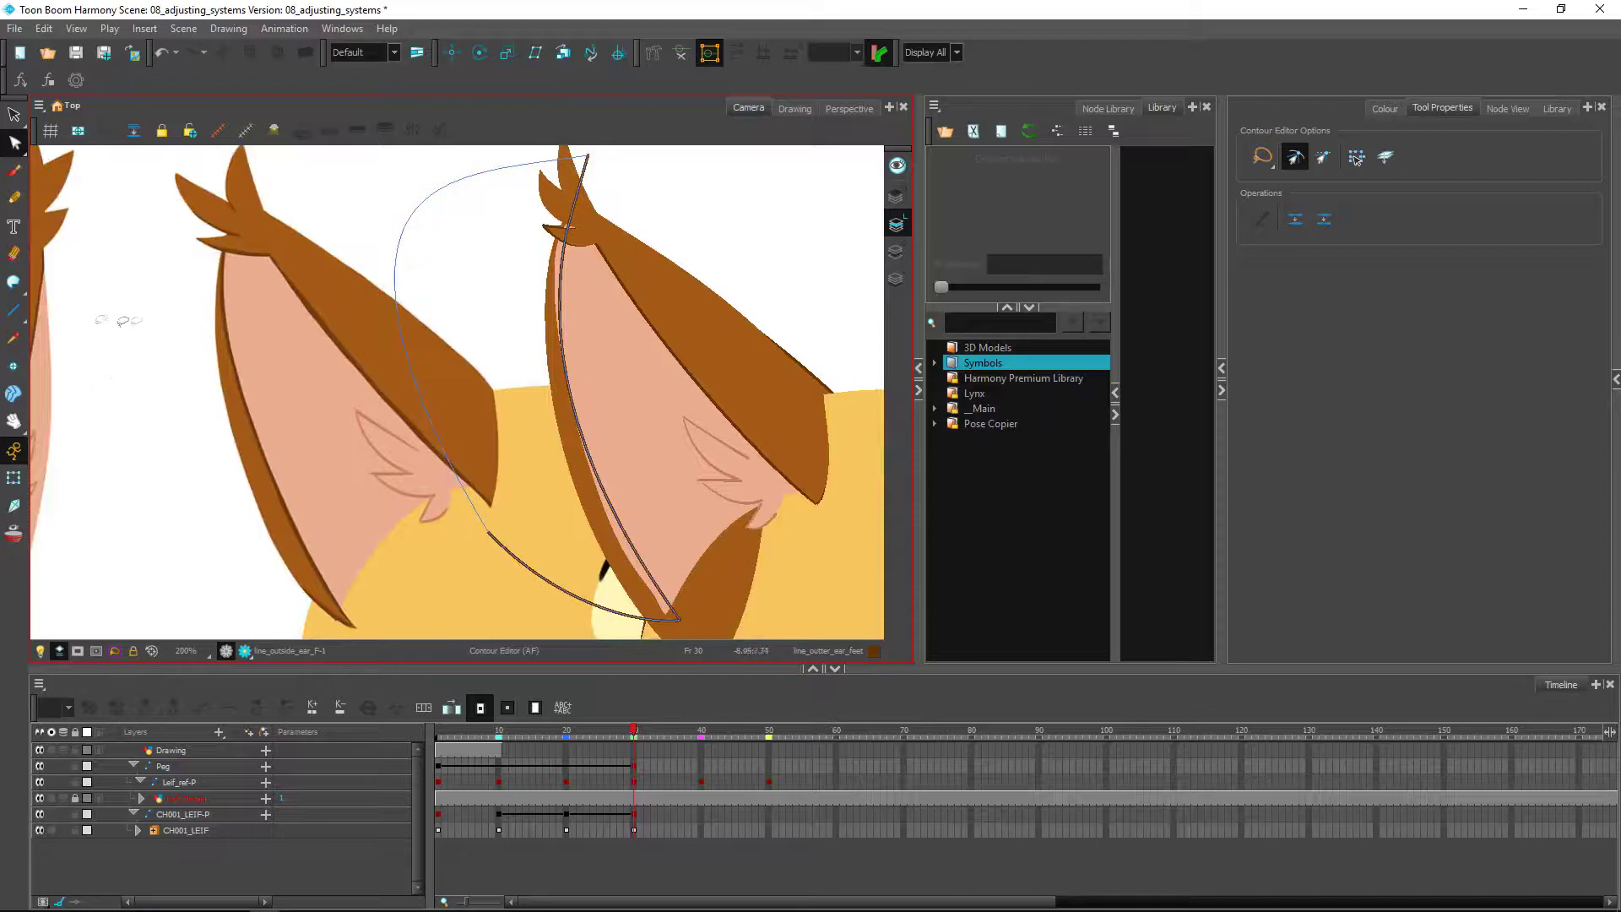
Fill the closed area beside the ear with the pivots colour
drag(16, 284, 67, 282)
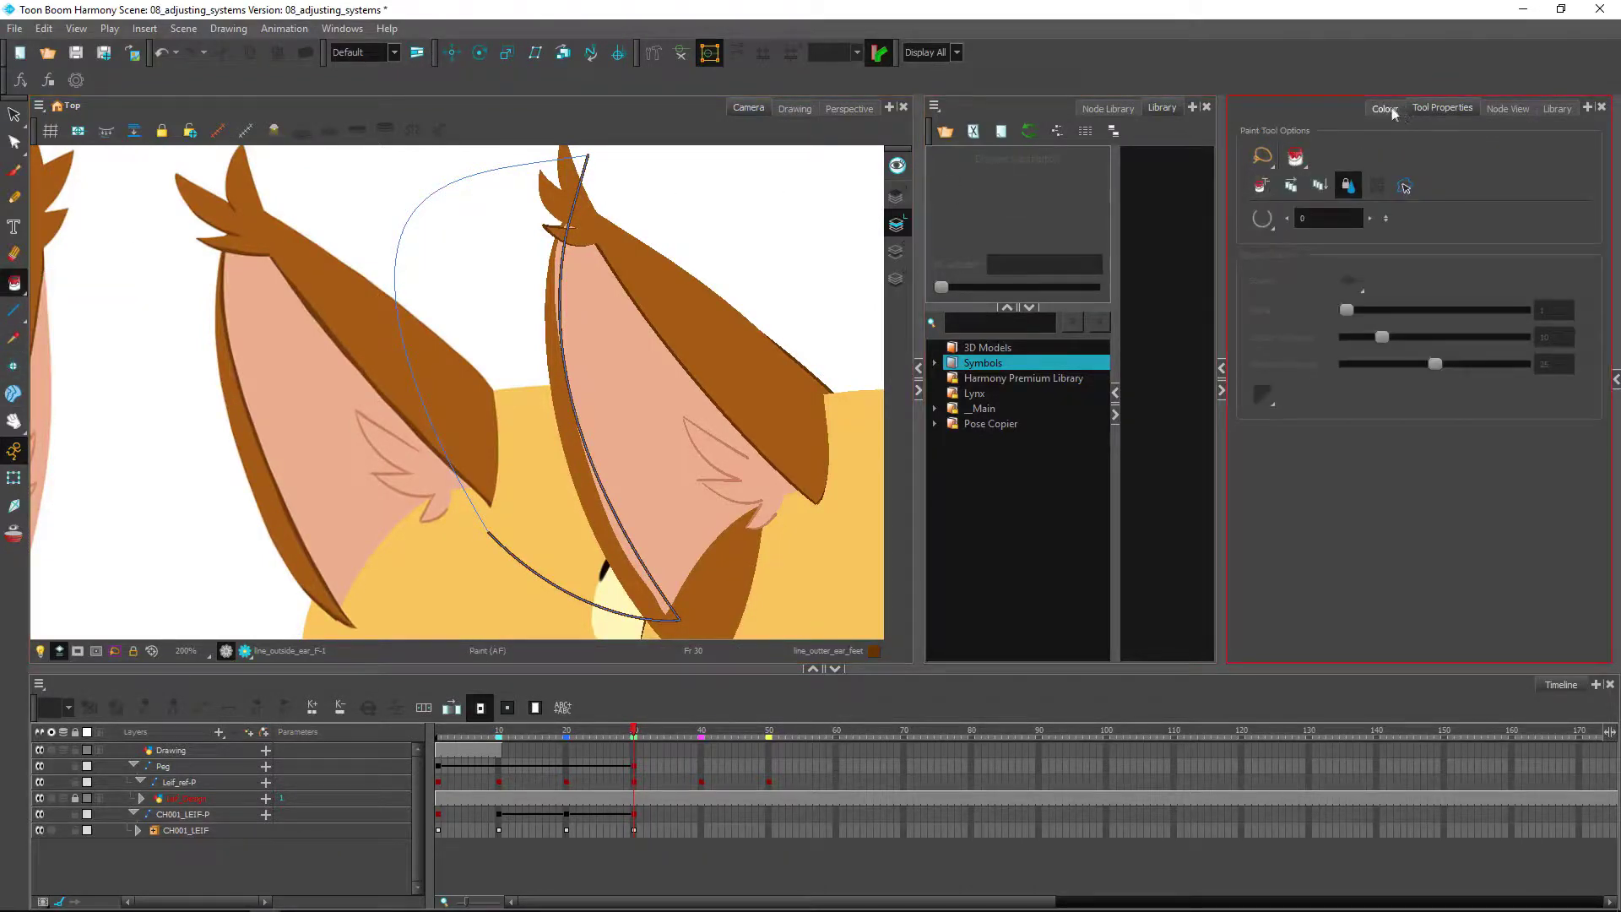
click(1392, 108)
click(1313, 505)
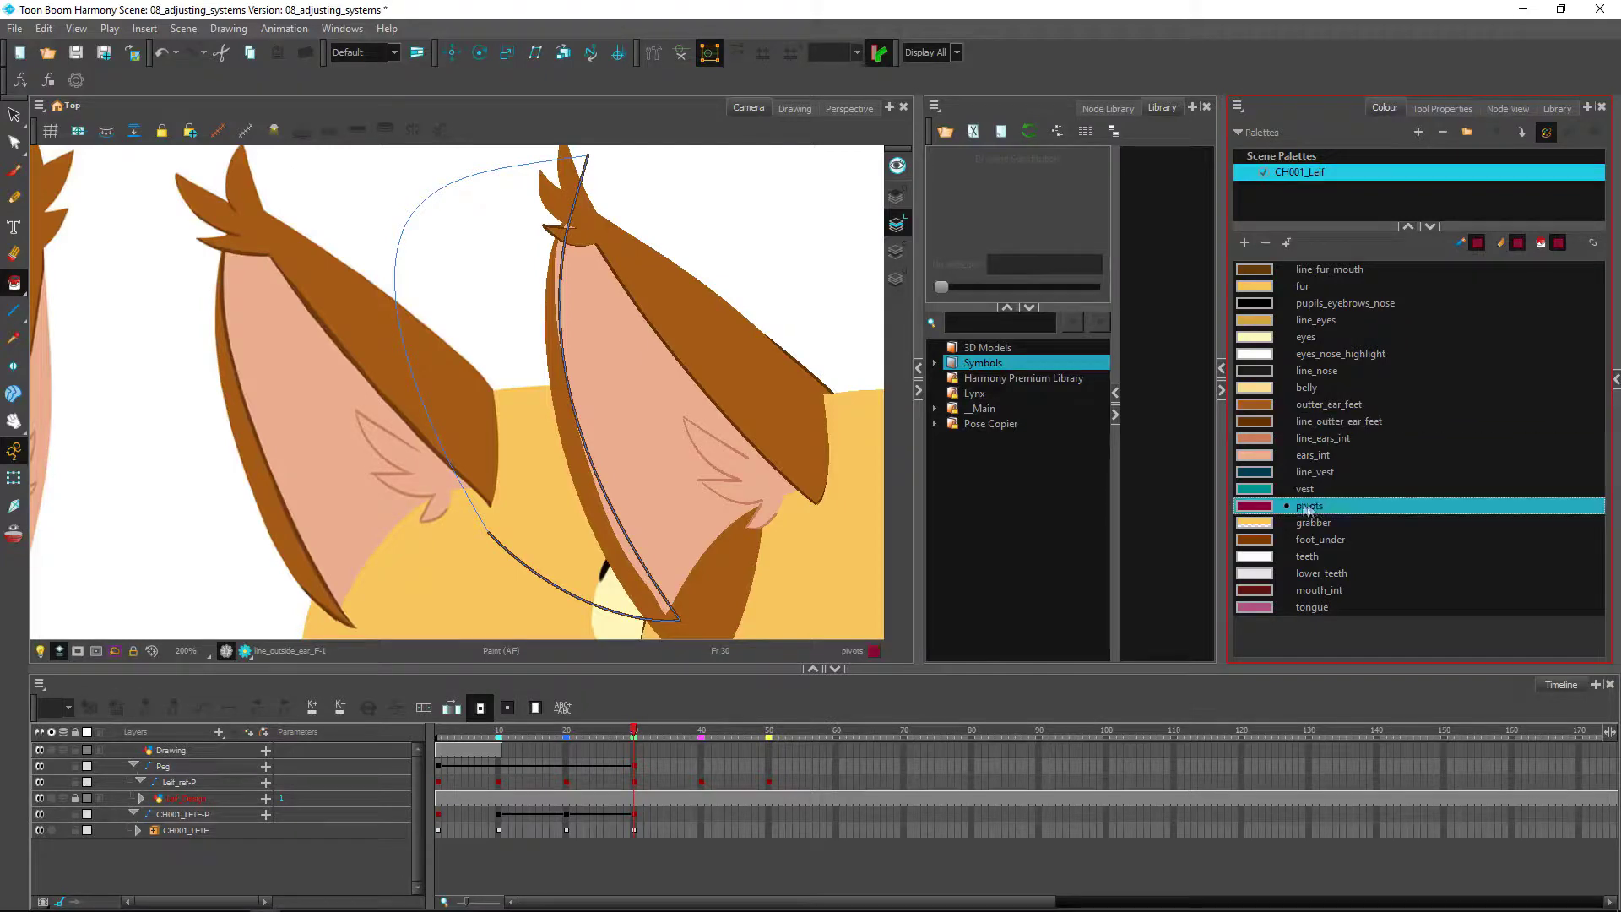
click(505, 367)
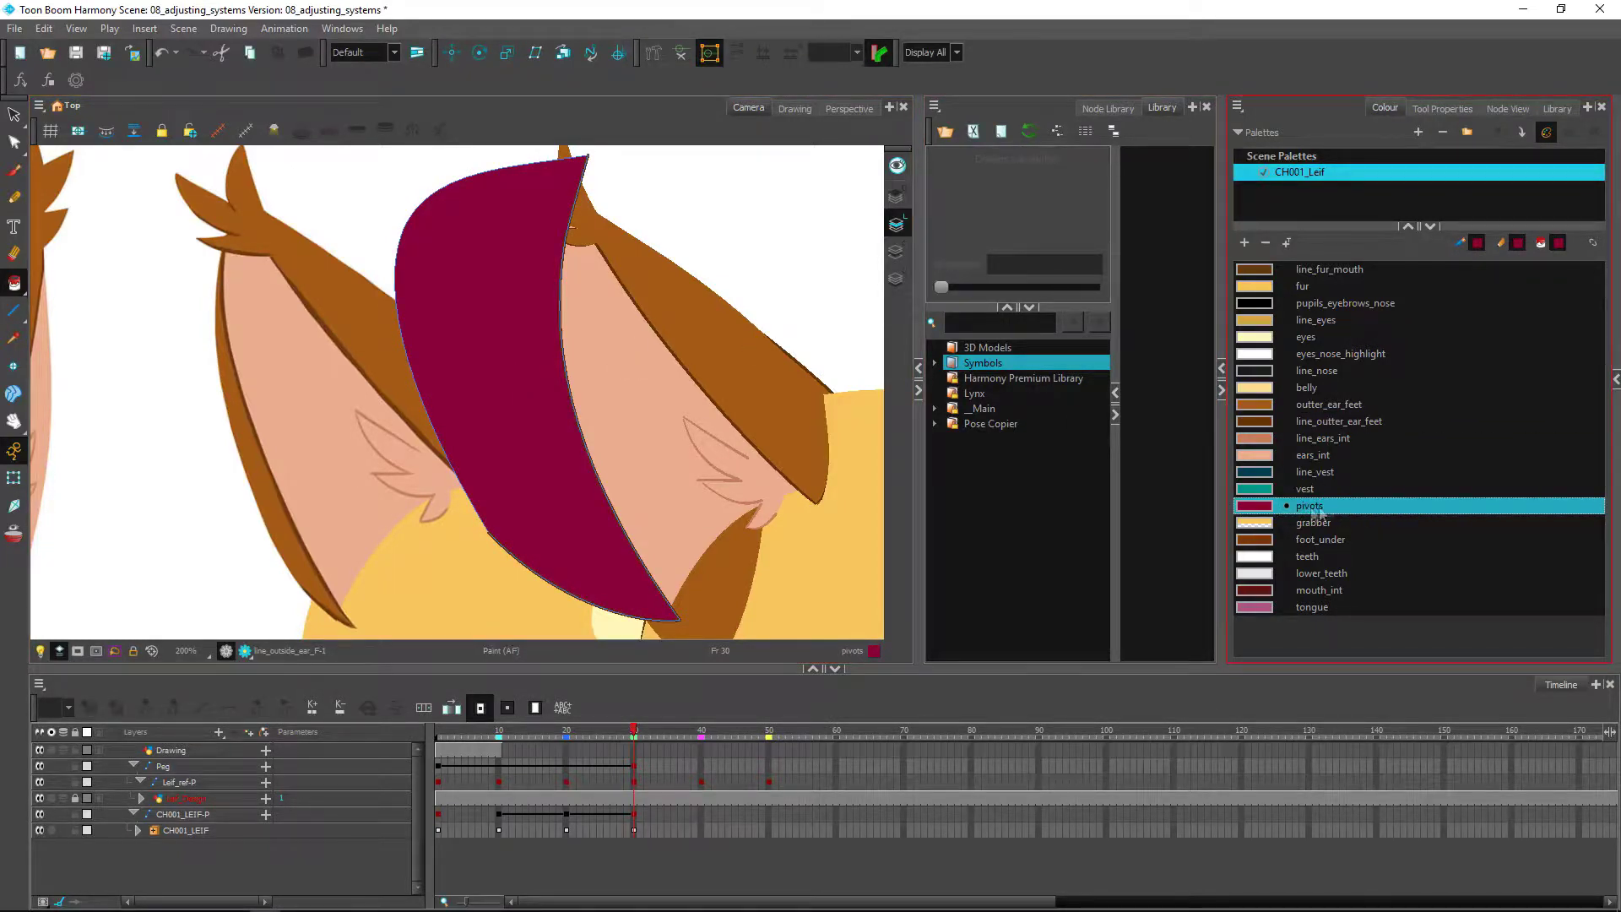
Cut the pivots fill from the Line Art, paste it into the drawing's Colour Art, and return to Line Art
key(alt+s)
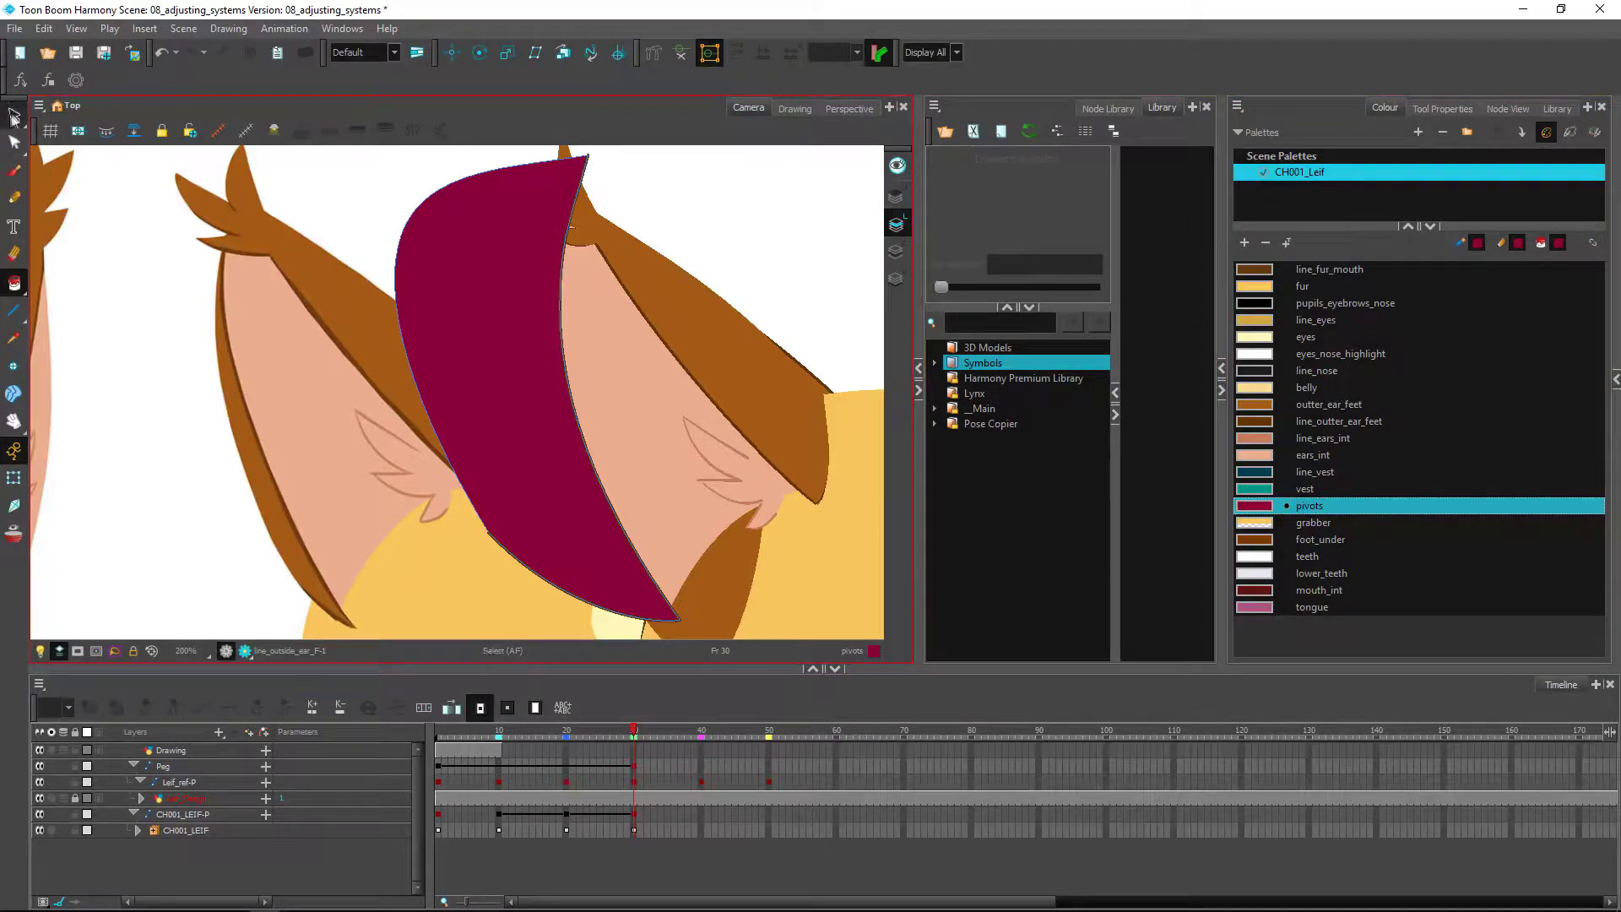
scroll(844, 409, down, 3)
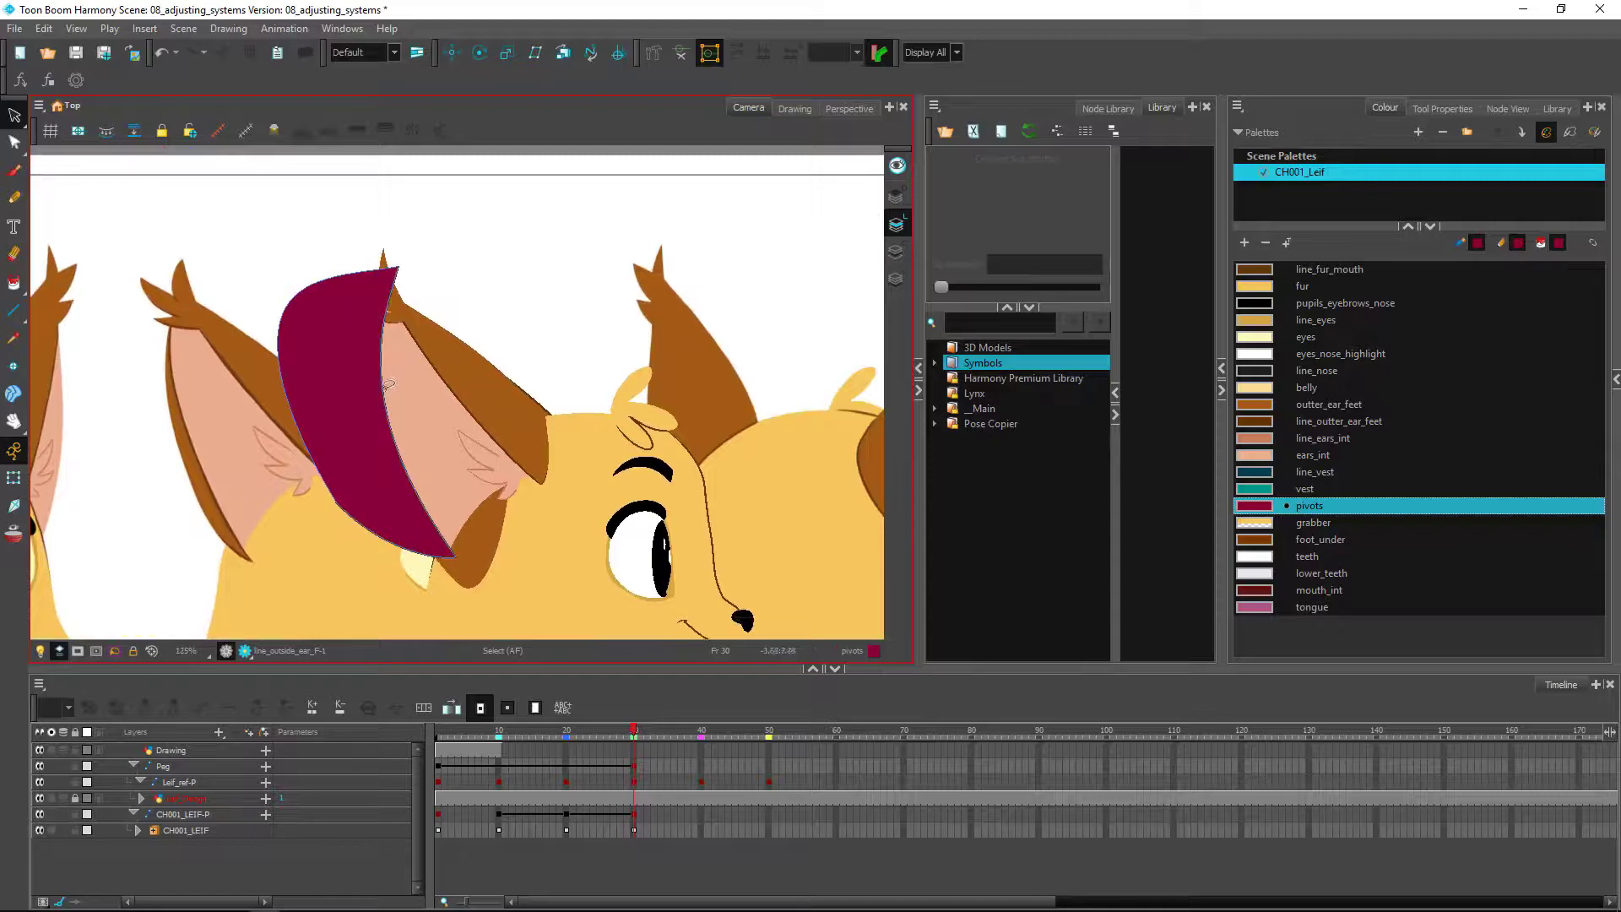
click(346, 364)
key(Delete)
click(895, 253)
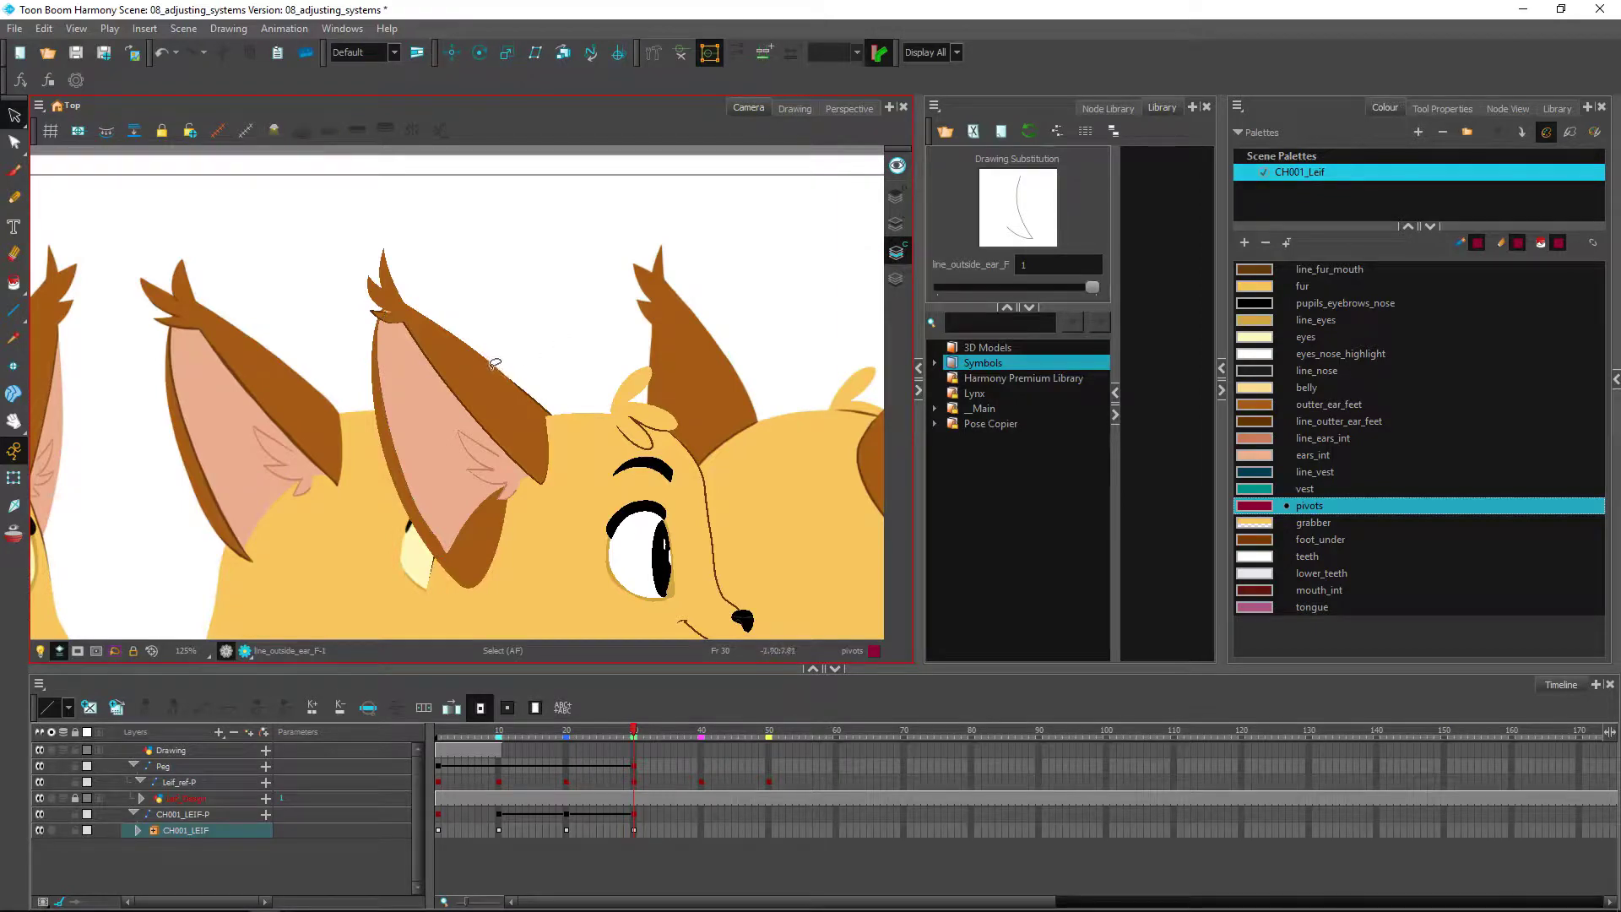
key(ctrl+v)
click(507, 338)
key(2)
key(2)
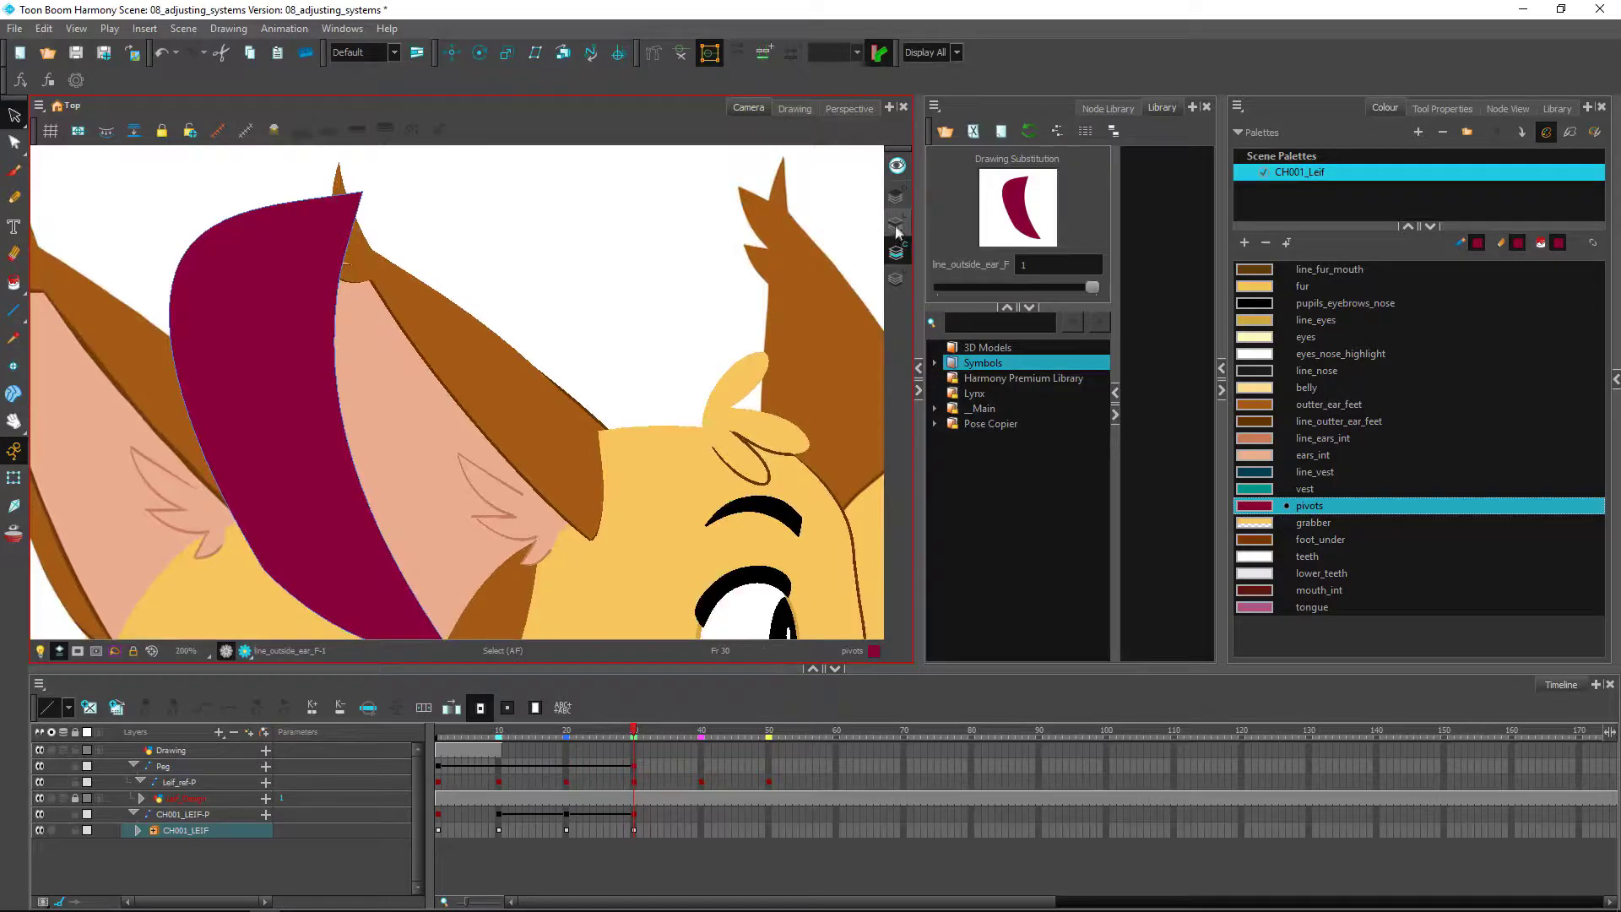
click(896, 223)
Search the Node Library for line and insert a Line-Art node below the line_outside_ear_F drawing in the node network
click(1506, 110)
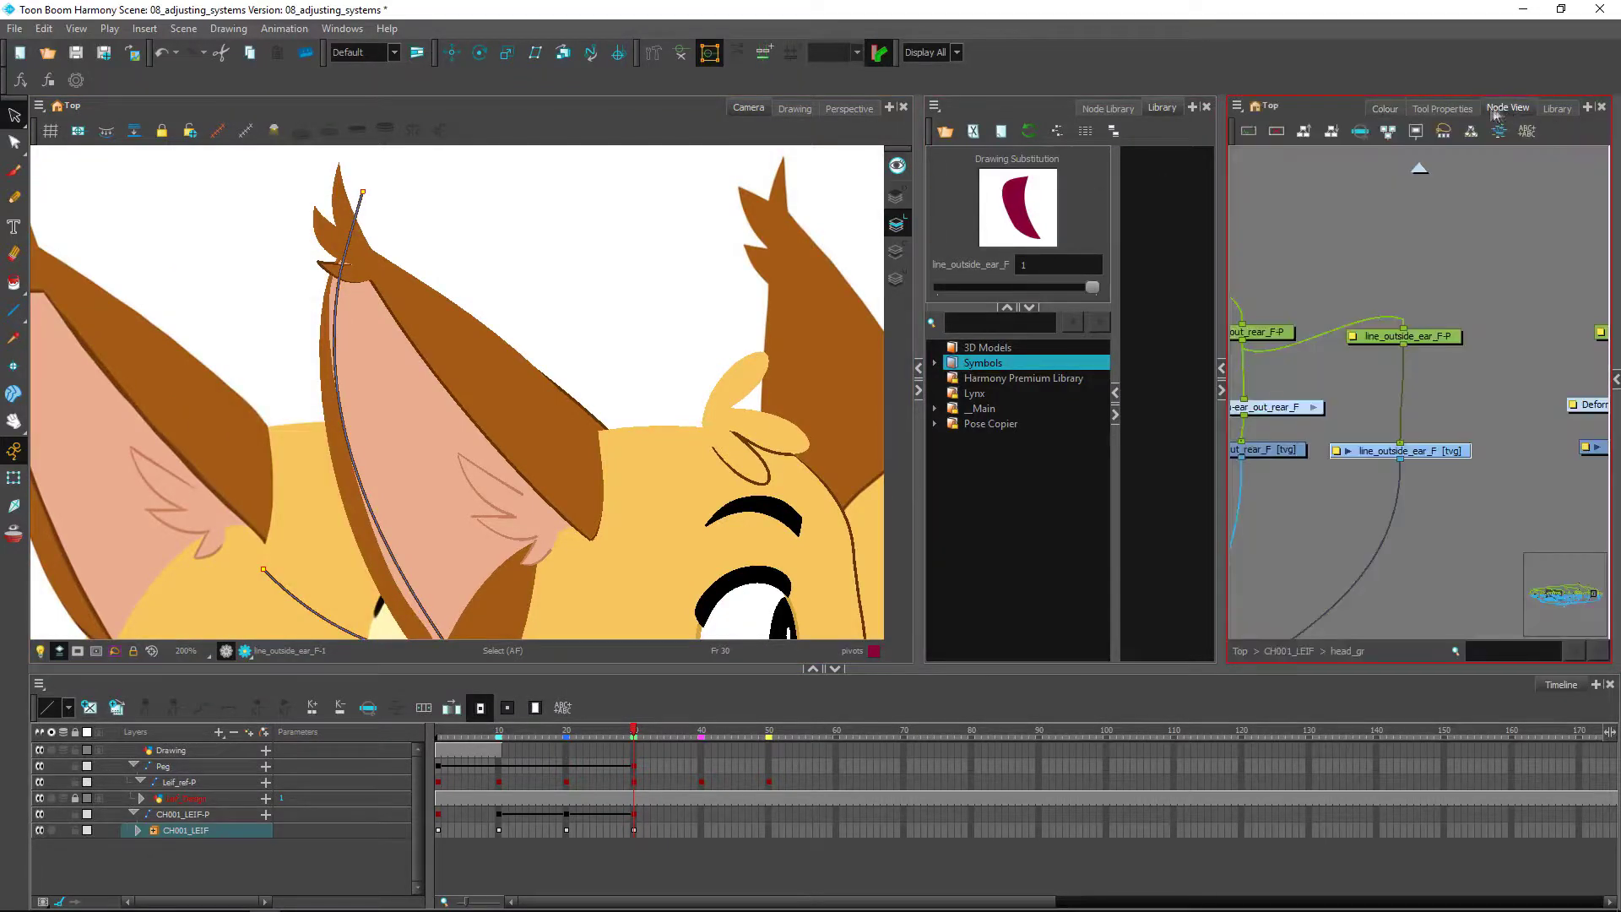
click(1480, 414)
key(1)
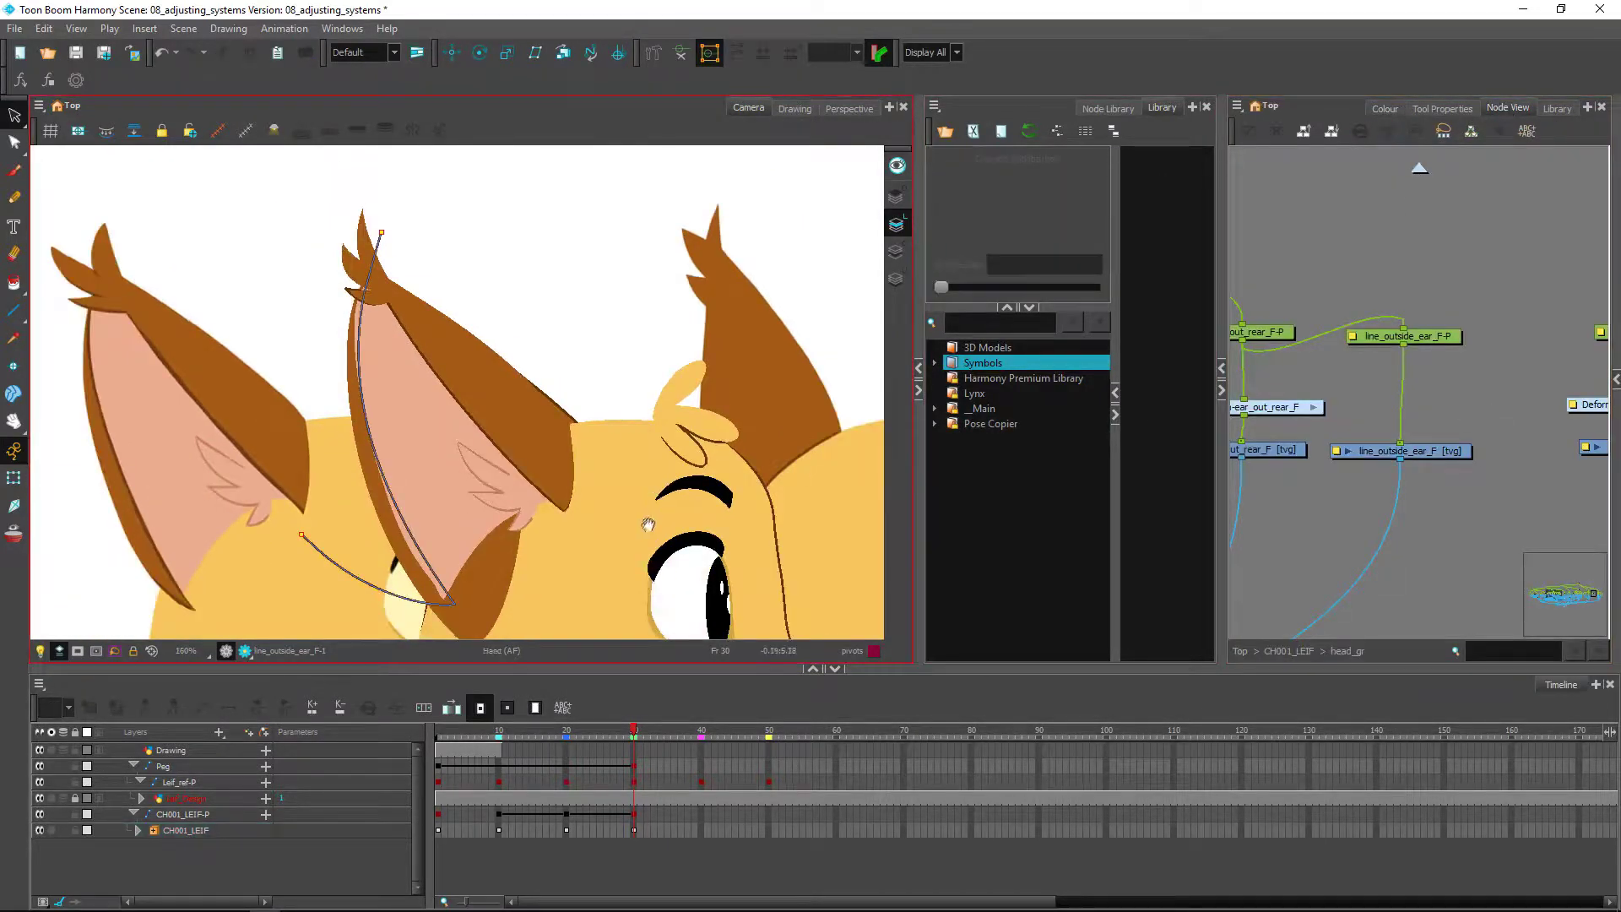
drag(649, 498, 639, 395)
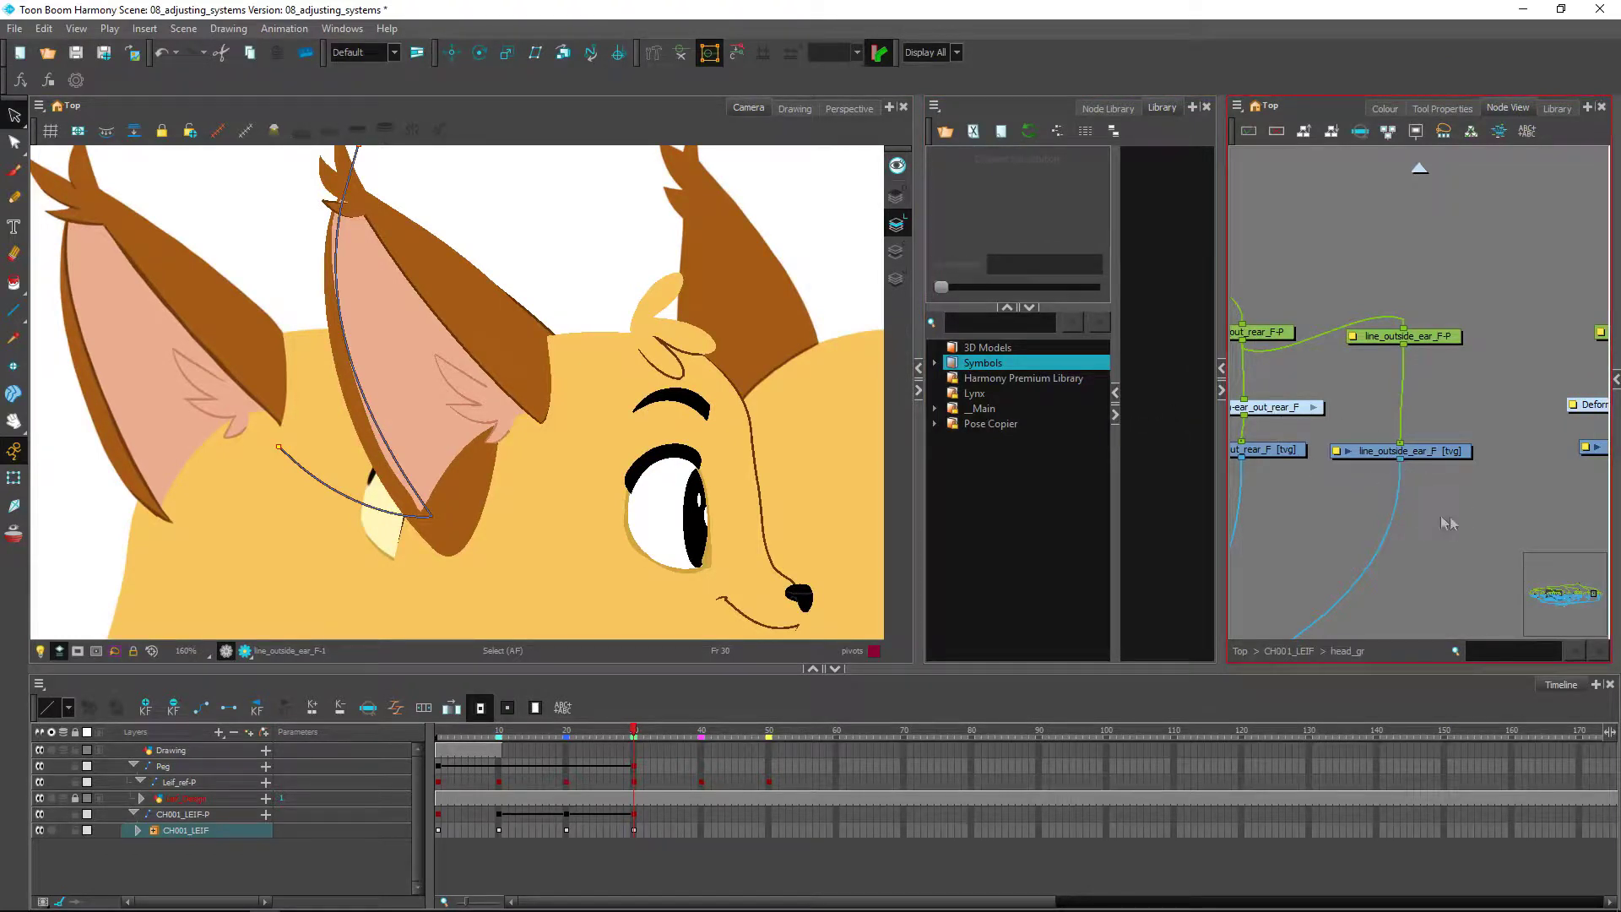
click(1420, 452)
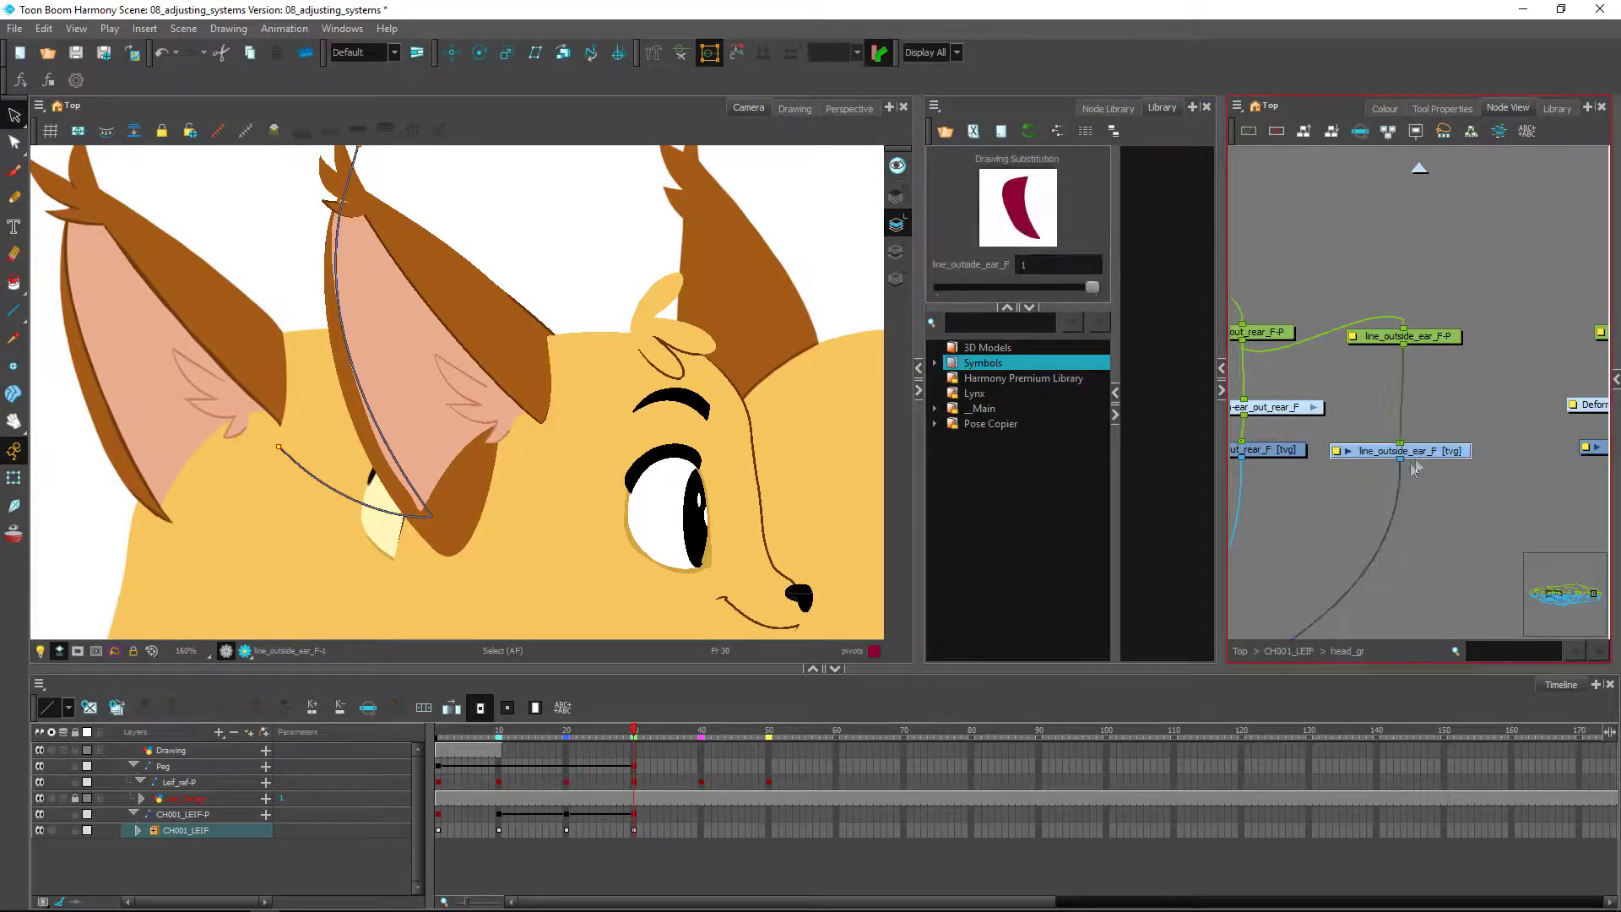
click(1306, 507)
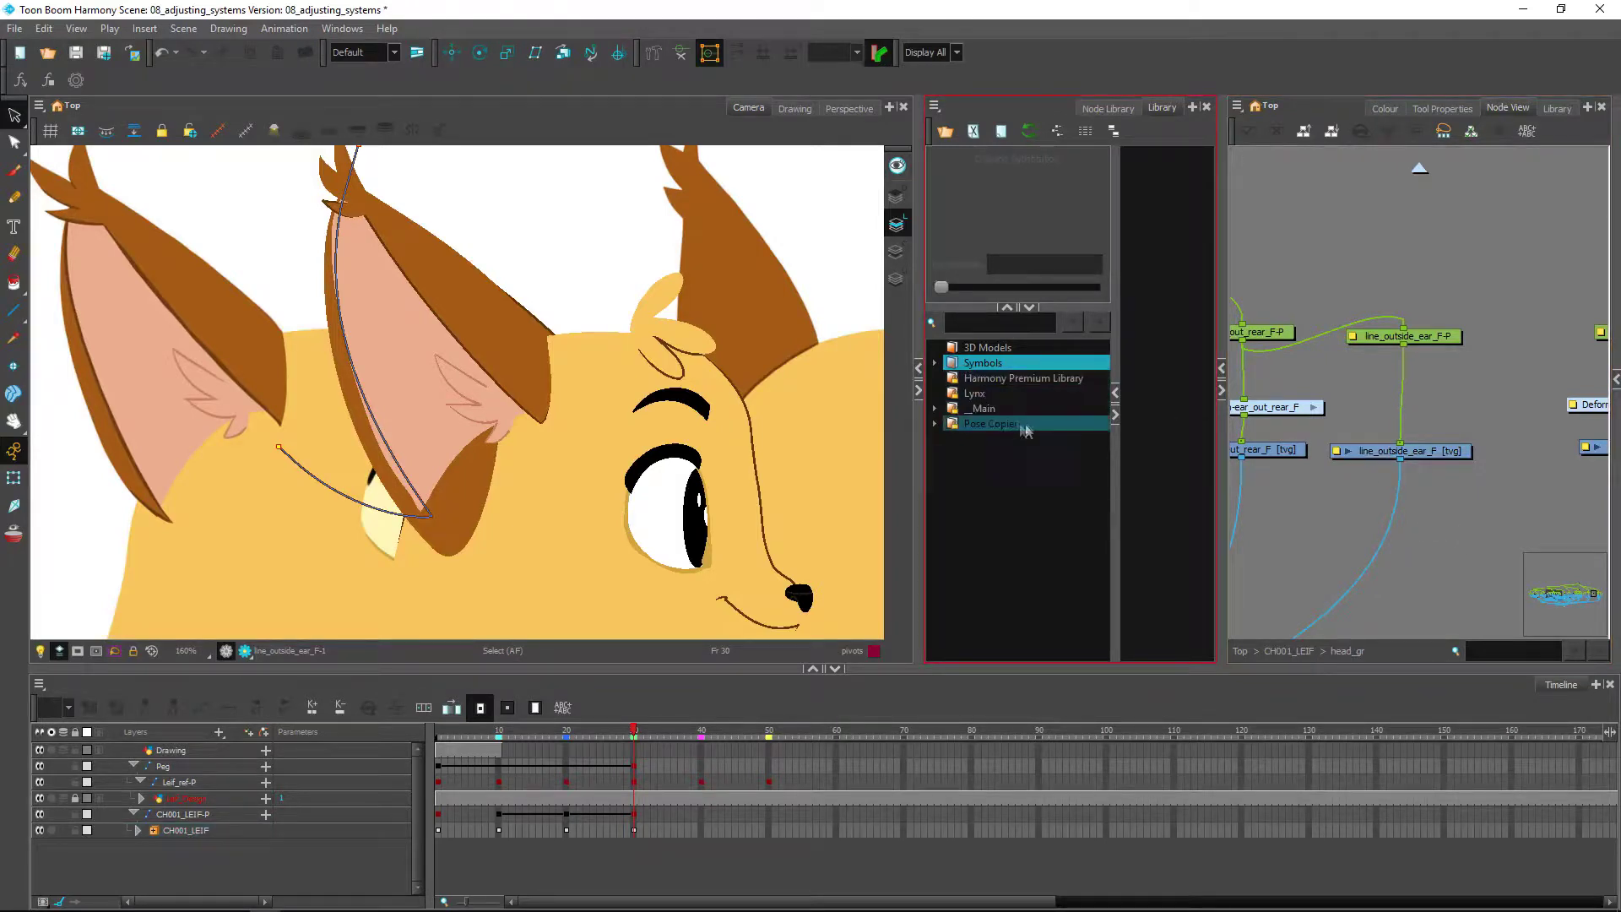
click(1108, 107)
click(1048, 133)
text(transpa)
double_click(1030, 131)
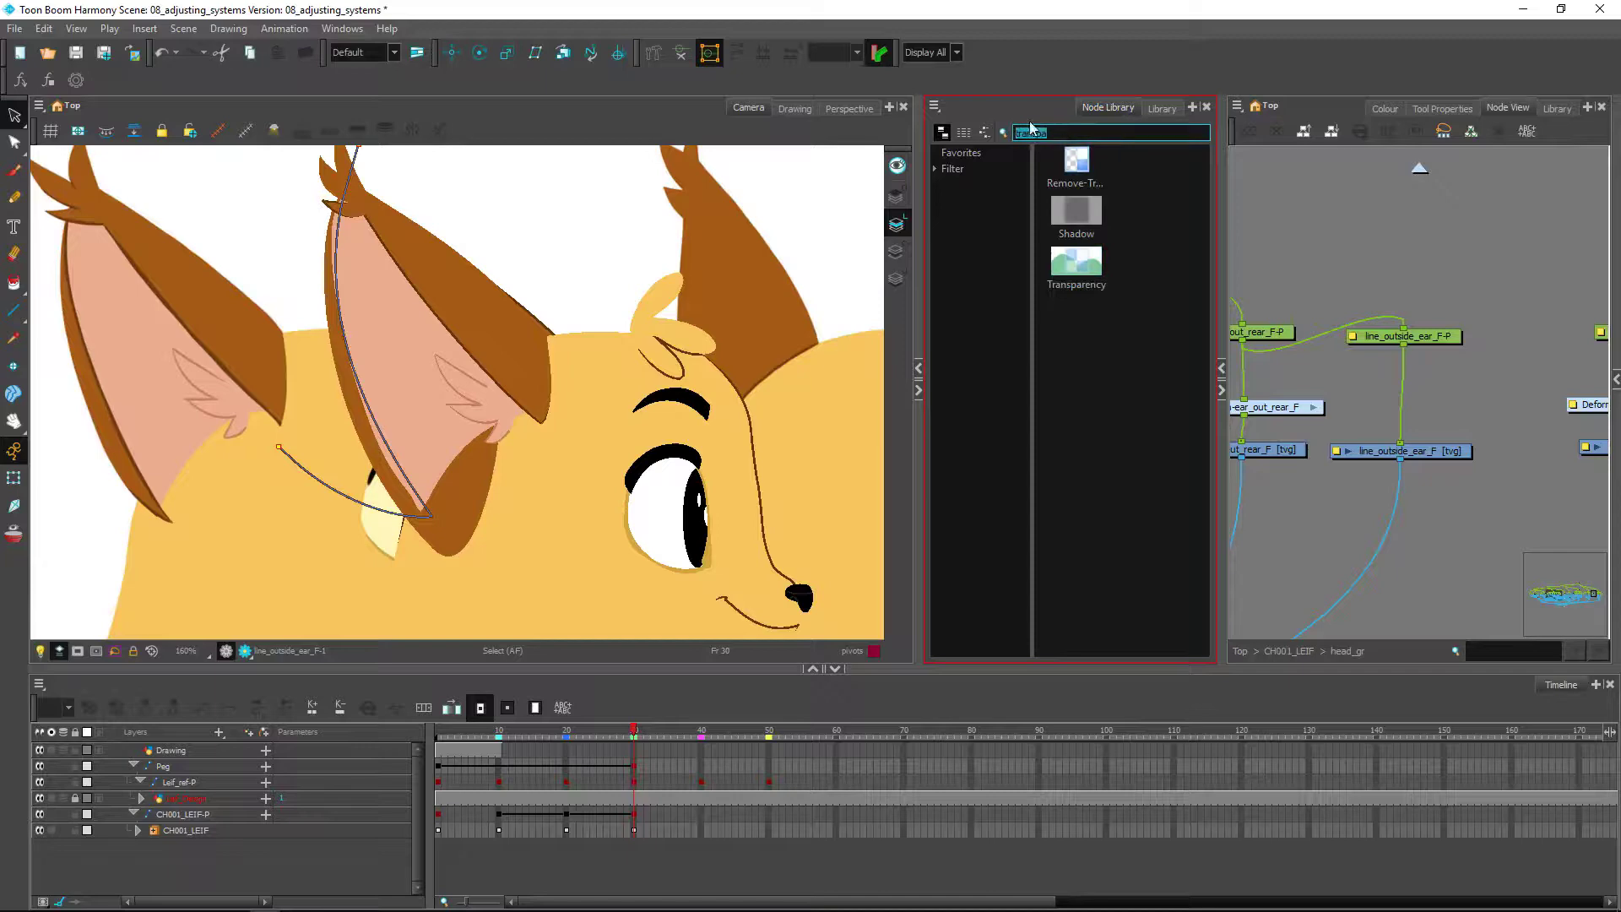
text(line)
click(1083, 226)
drag(1083, 227, 1365, 528)
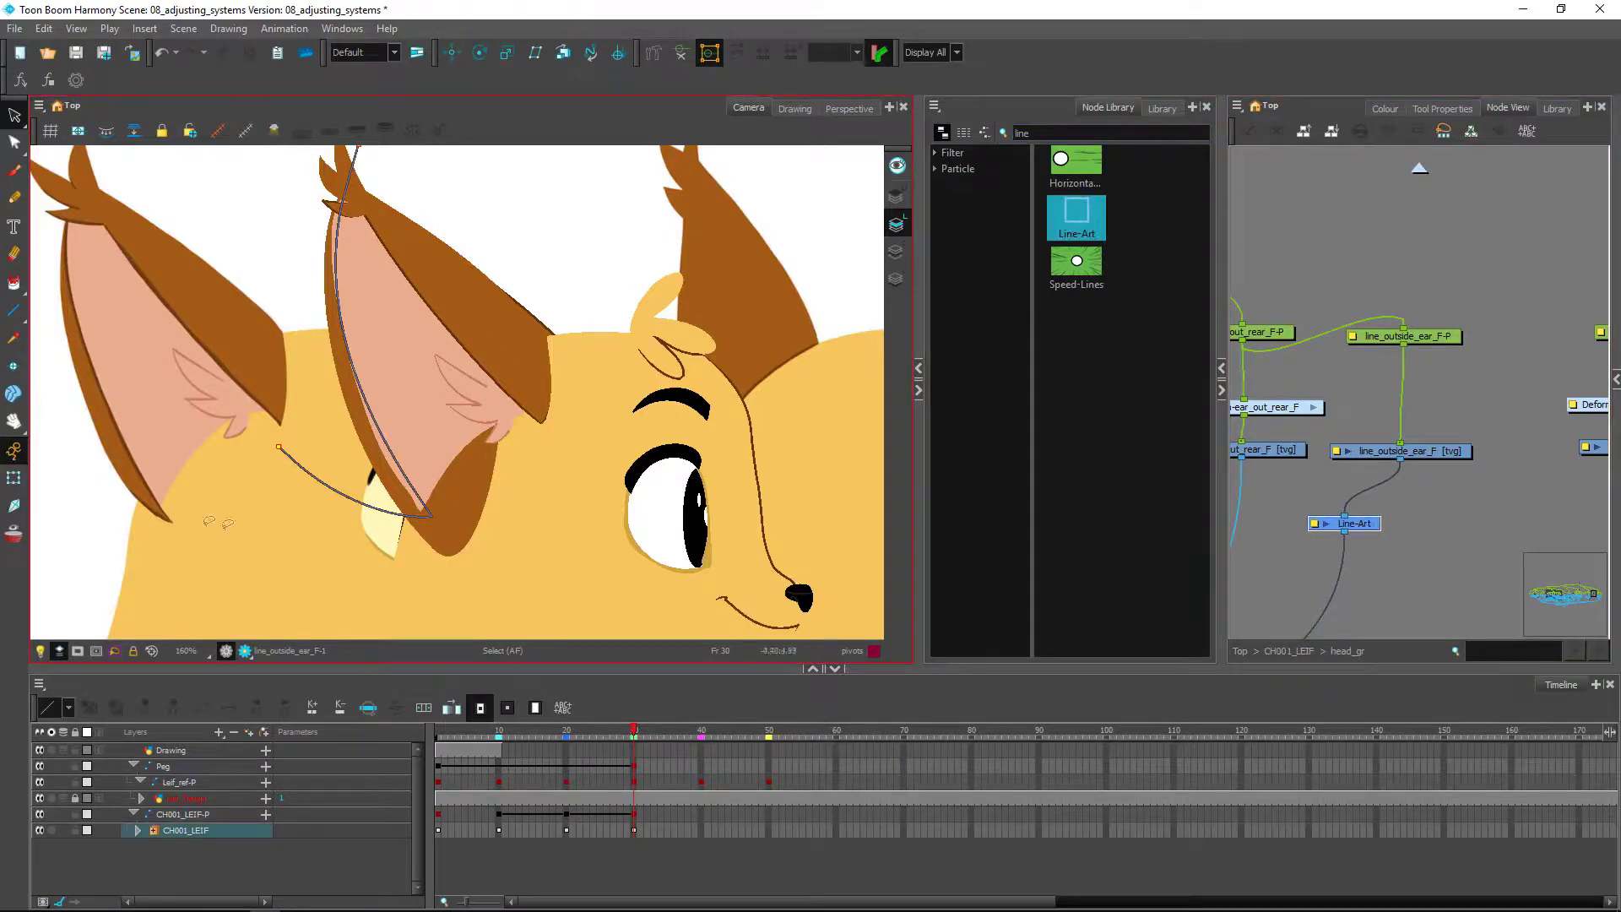
Search the Node Library for colour, add a Colour-Art node beside Line-Art, and connect it to the line_outside_ear_F drawing
click(13, 478)
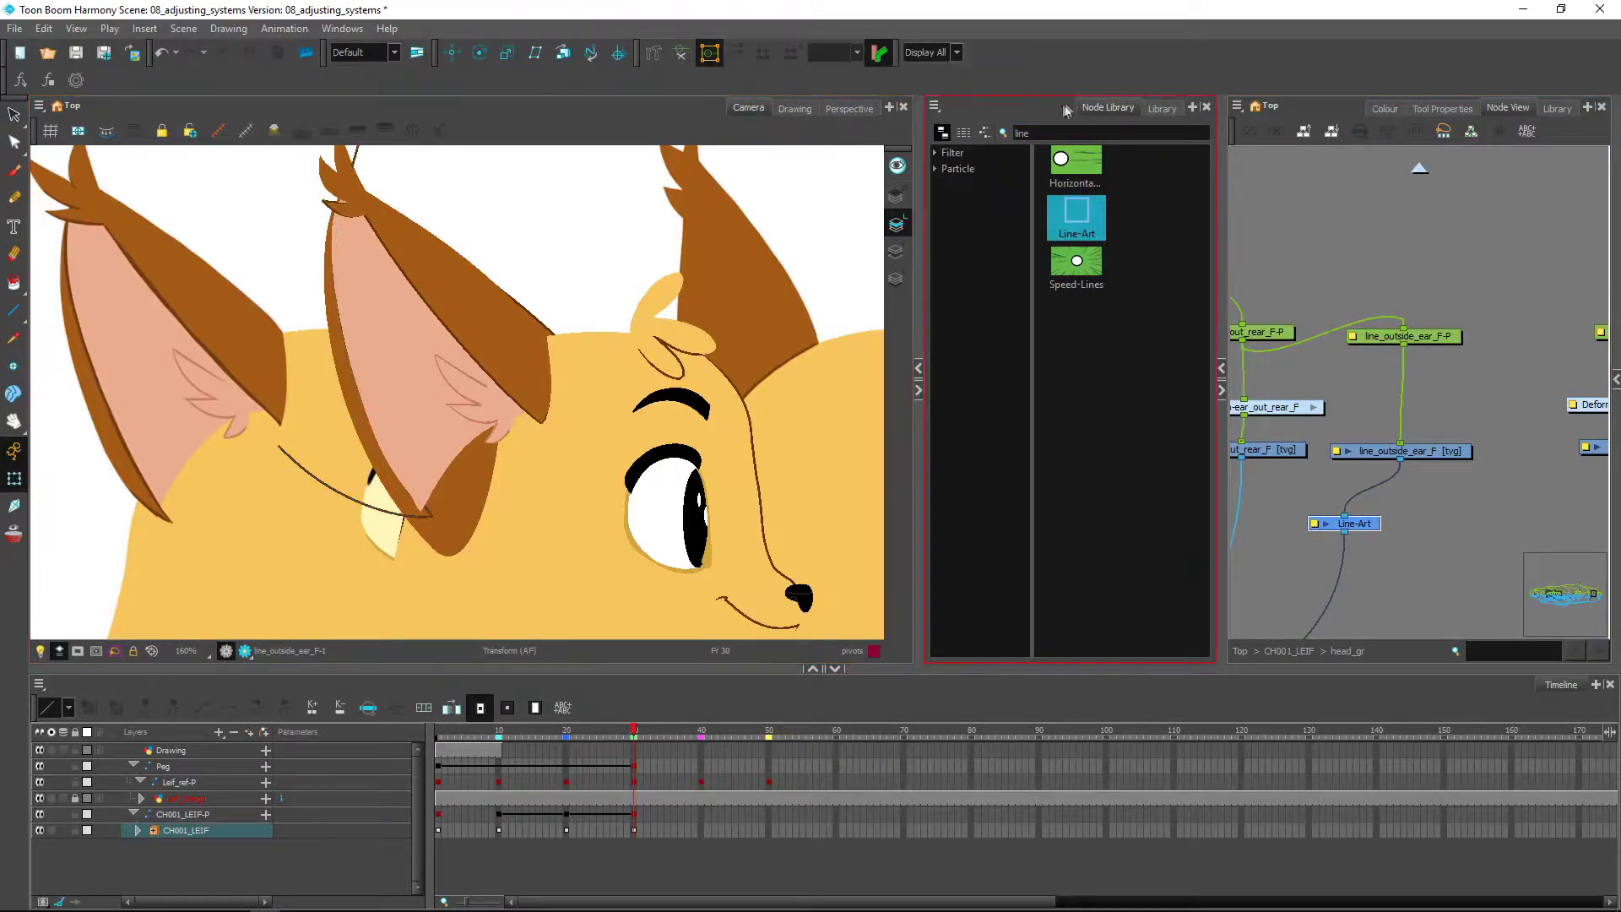
drag(1062, 133, 1012, 135)
text(colour)
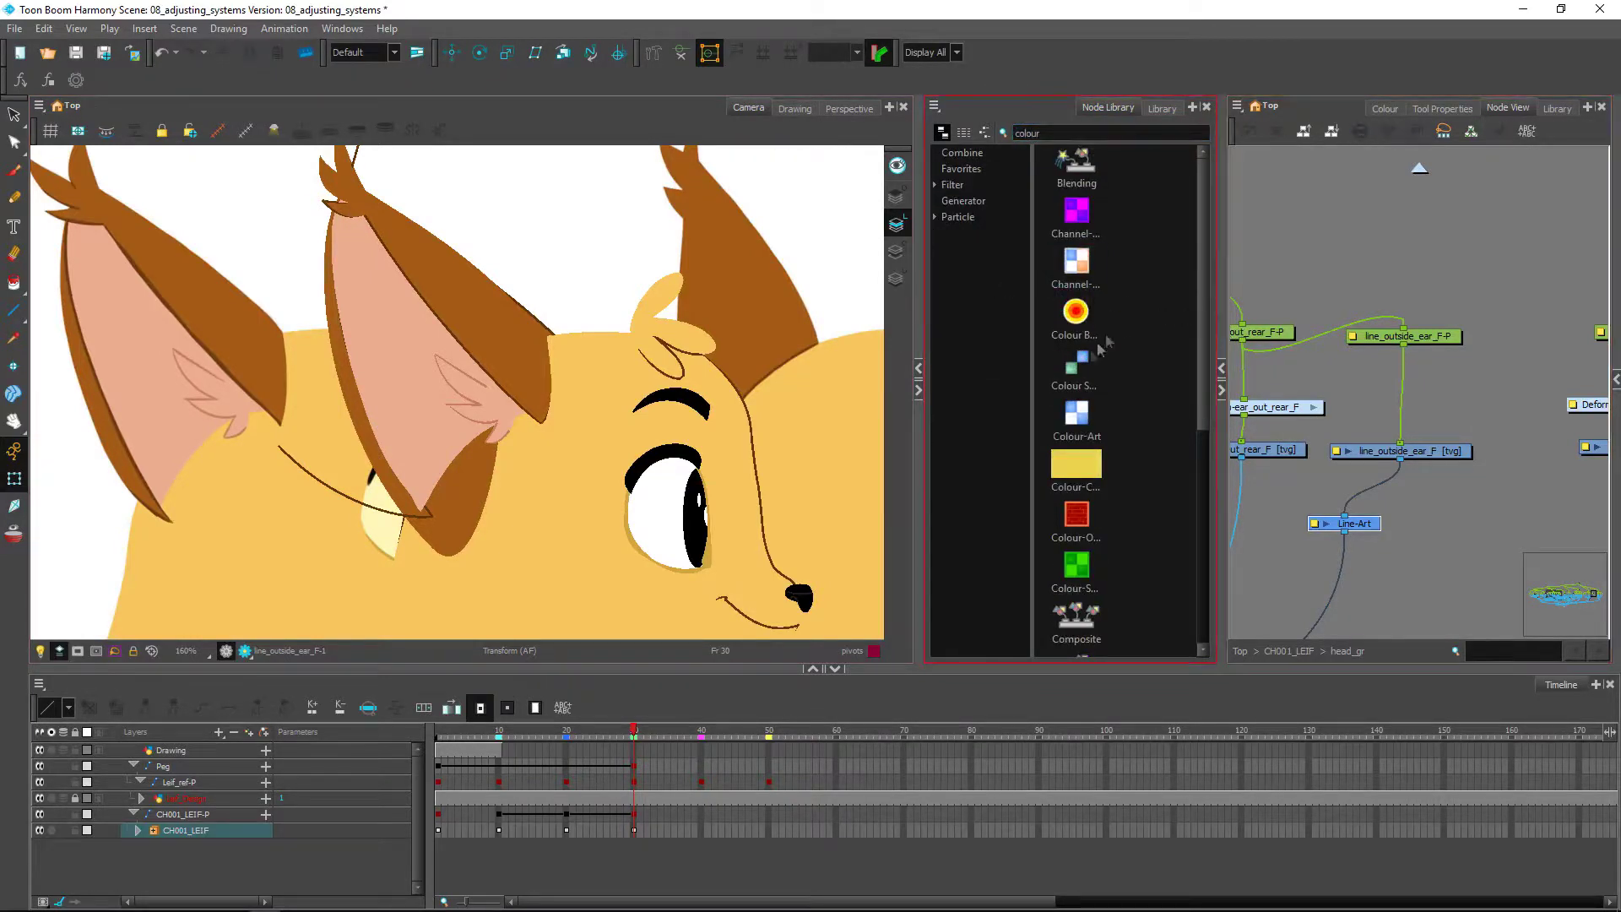
drag(1112, 420, 1427, 543)
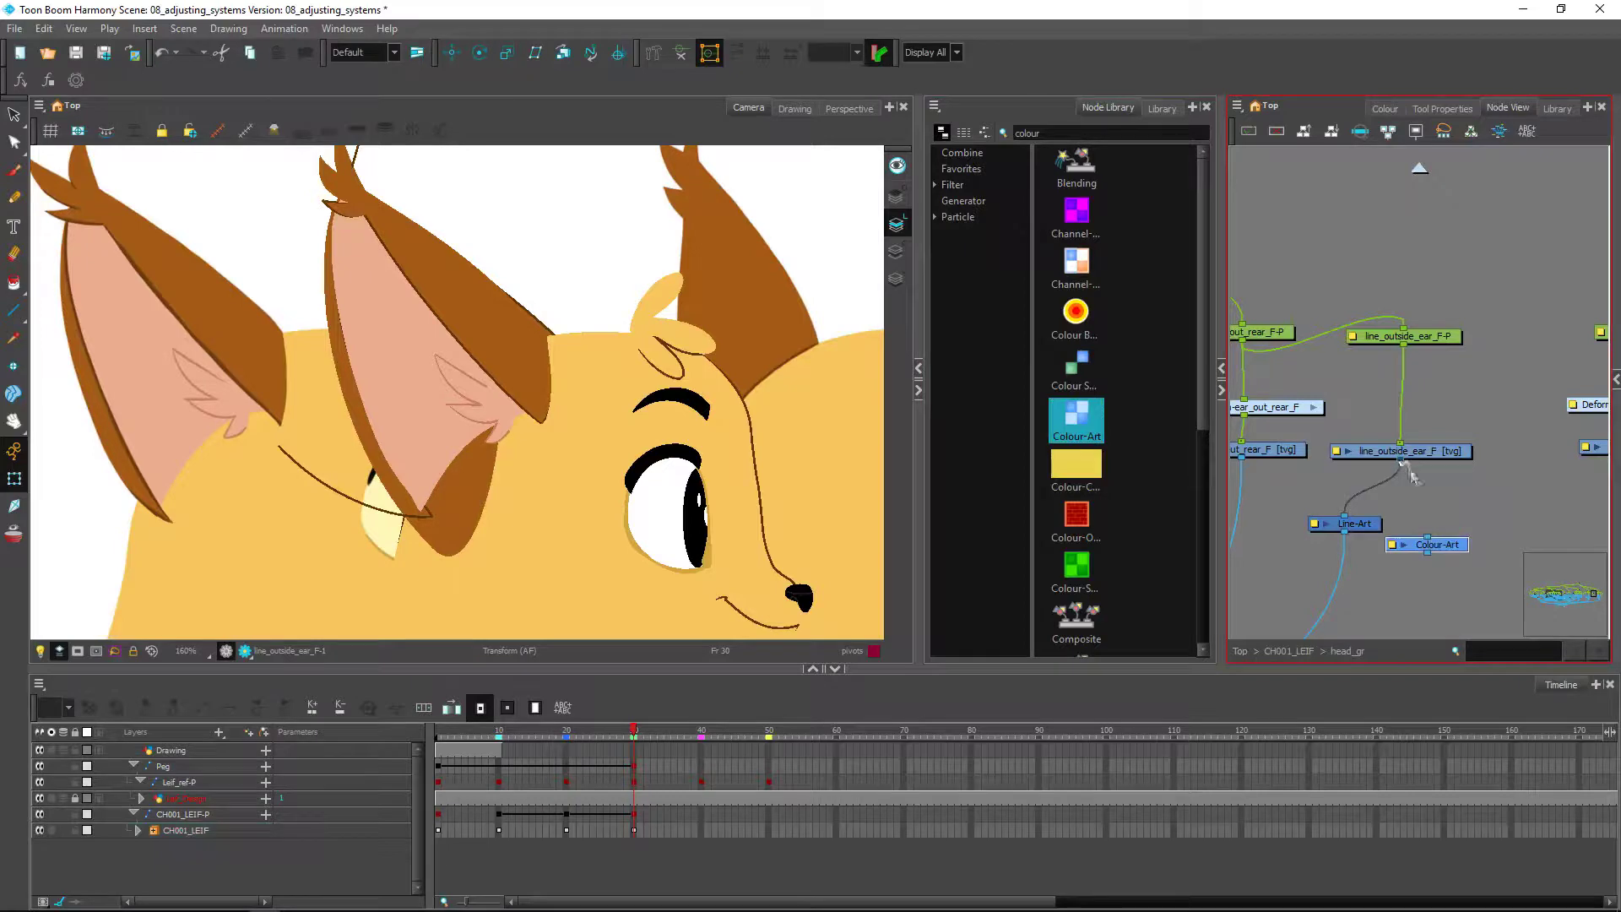
drag(1401, 460, 1415, 389)
scroll(1453, 498, down, 1)
click(1416, 324)
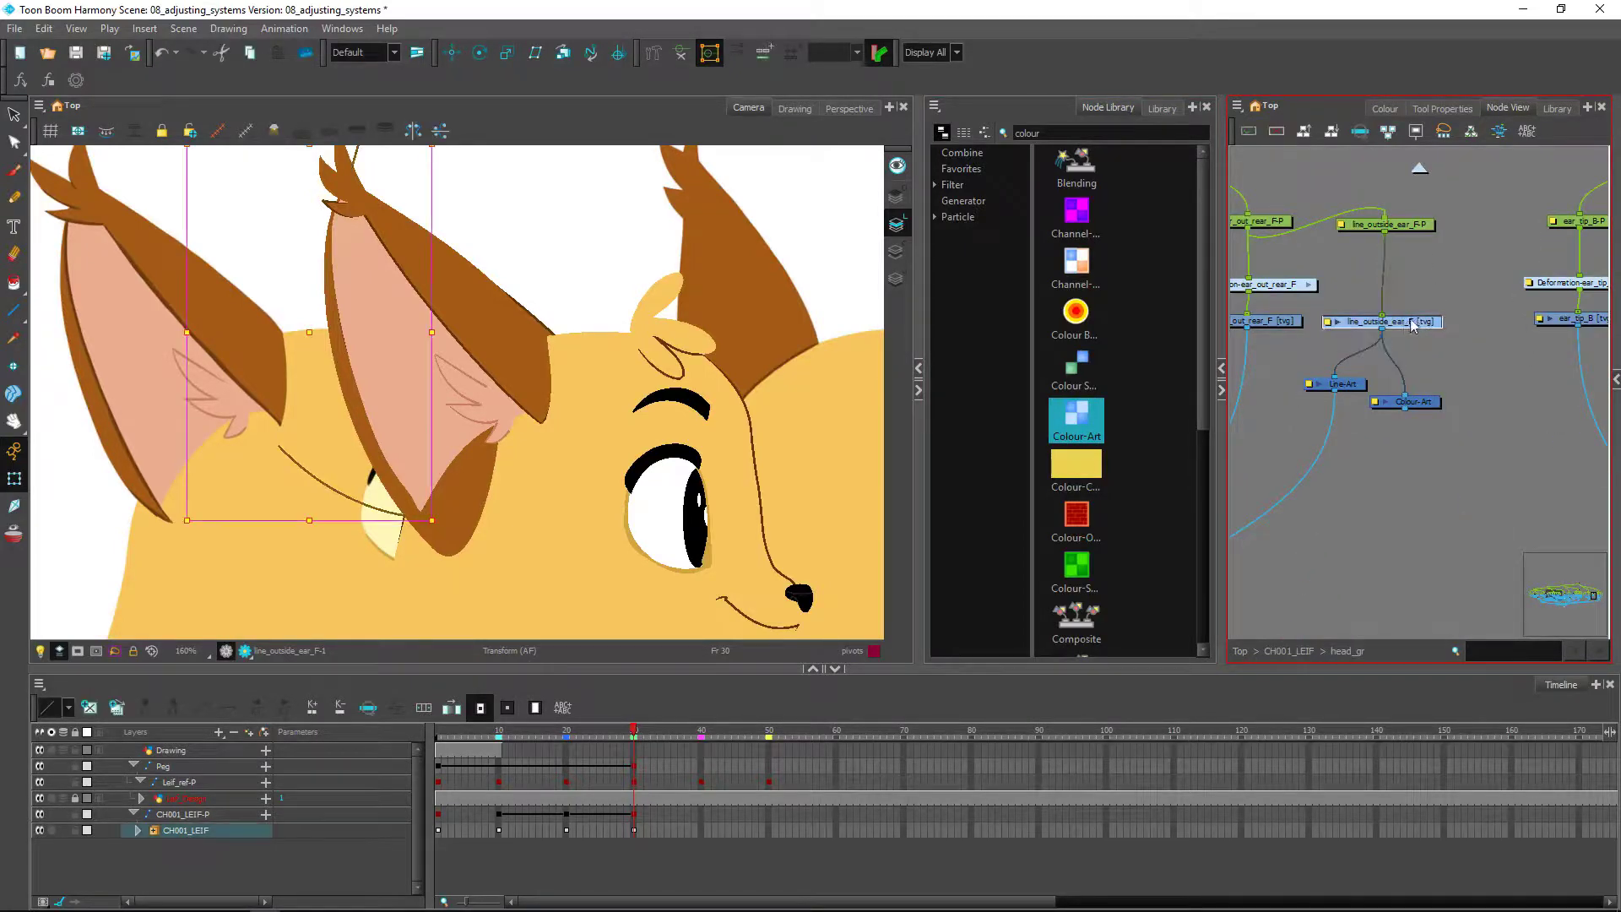
scroll(1409, 406, down, 1)
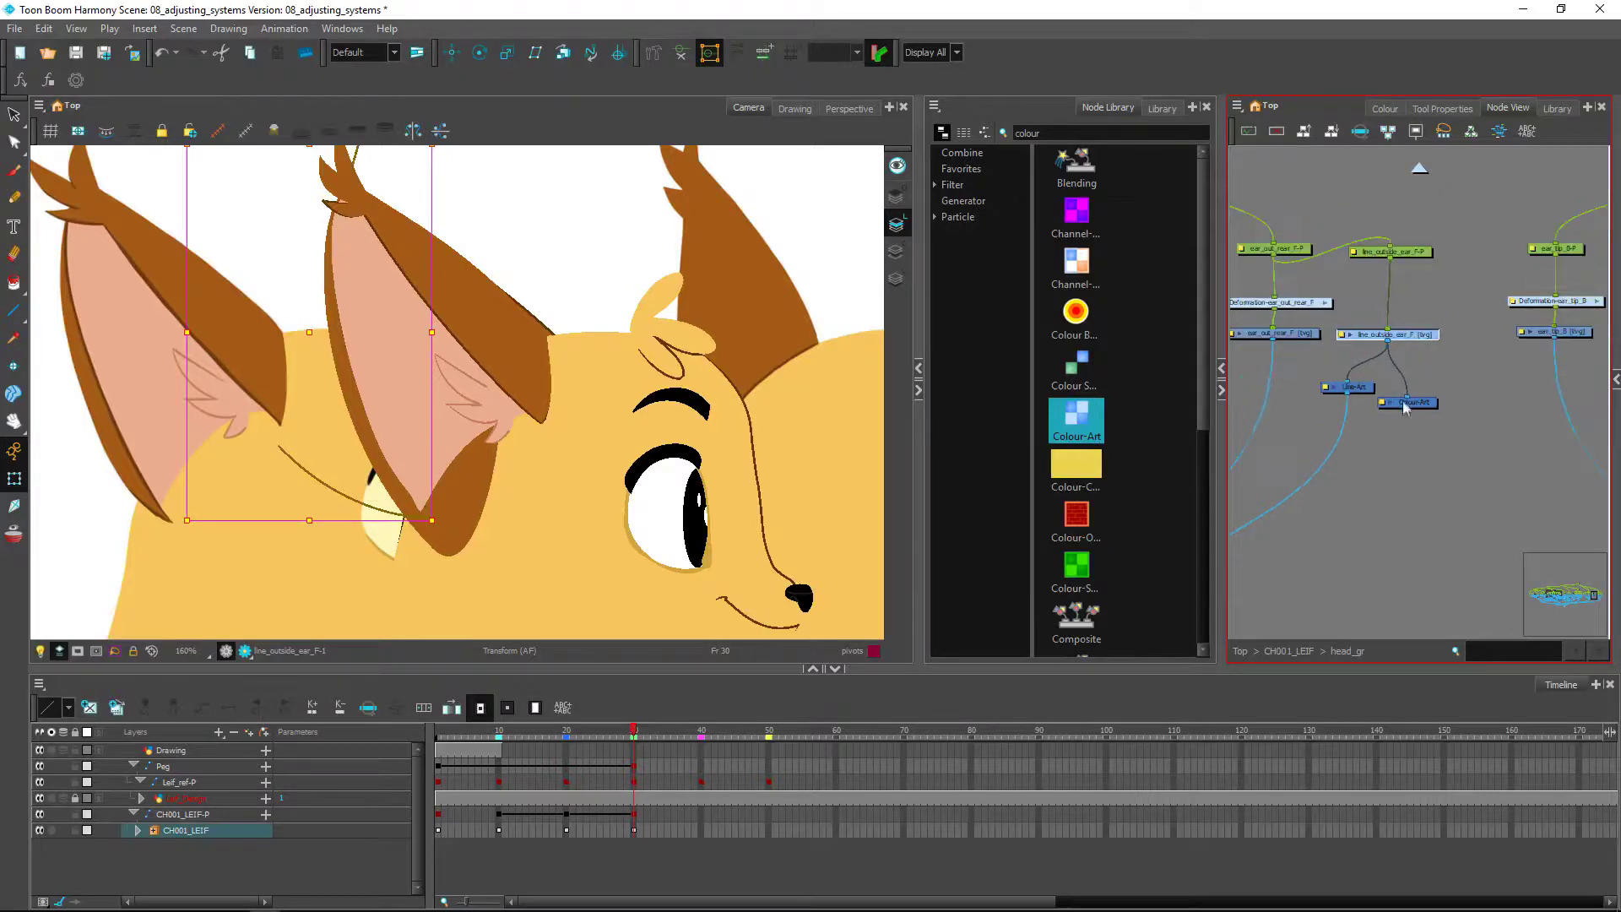
drag(1377, 434, 1520, 385)
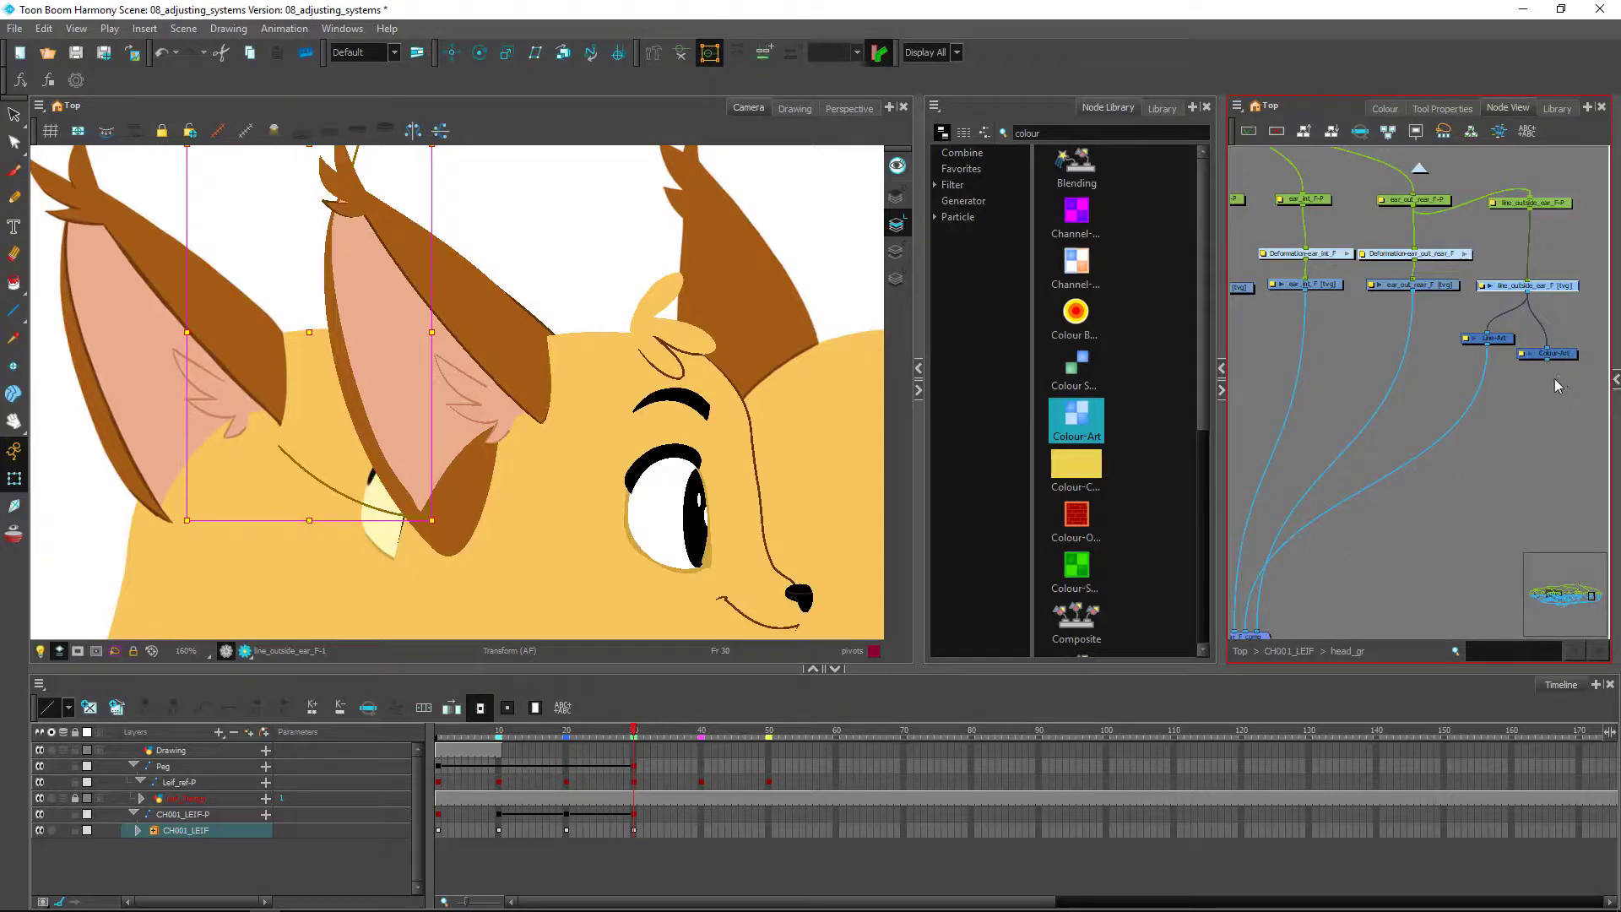
Insert an inverted Cutter node below the ear_out_rear_F drawing, with the Colour-Art node connected as its matte
click(481, 496)
click(457, 507)
click(1421, 287)
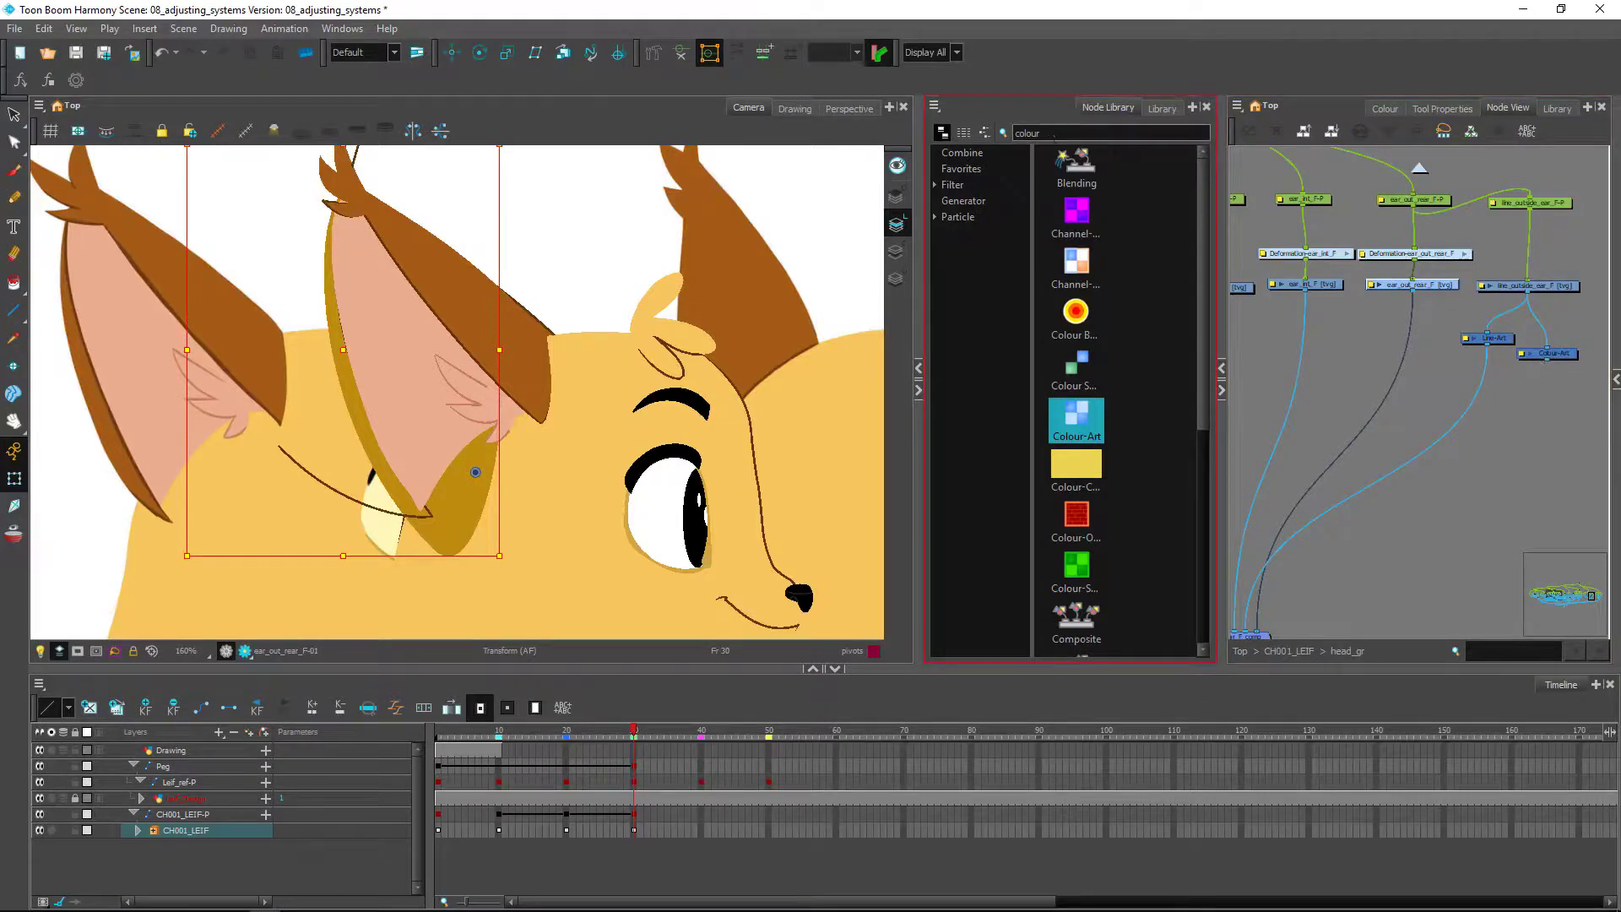
double_click(1047, 132)
text(cutte)
mouse_move(1077, 164)
mouse_down()
mouse_move(1377, 380)
mouse_move(1355, 409)
mouse_move(1389, 423)
mouse_move(1532, 376)
mouse_up()
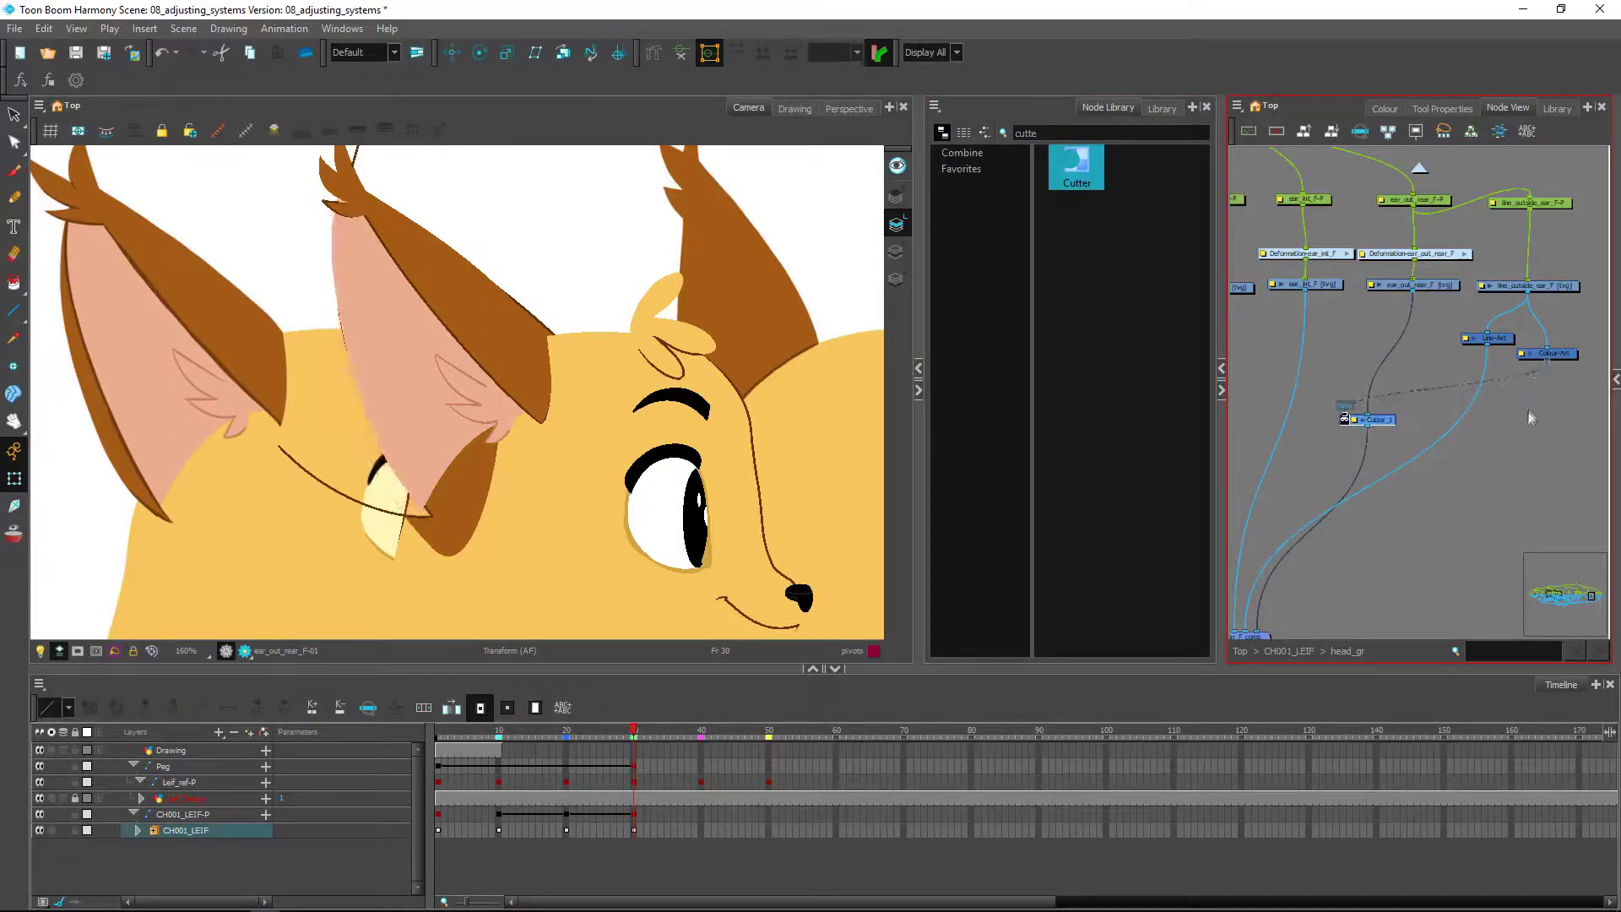
click(1344, 420)
click(1422, 488)
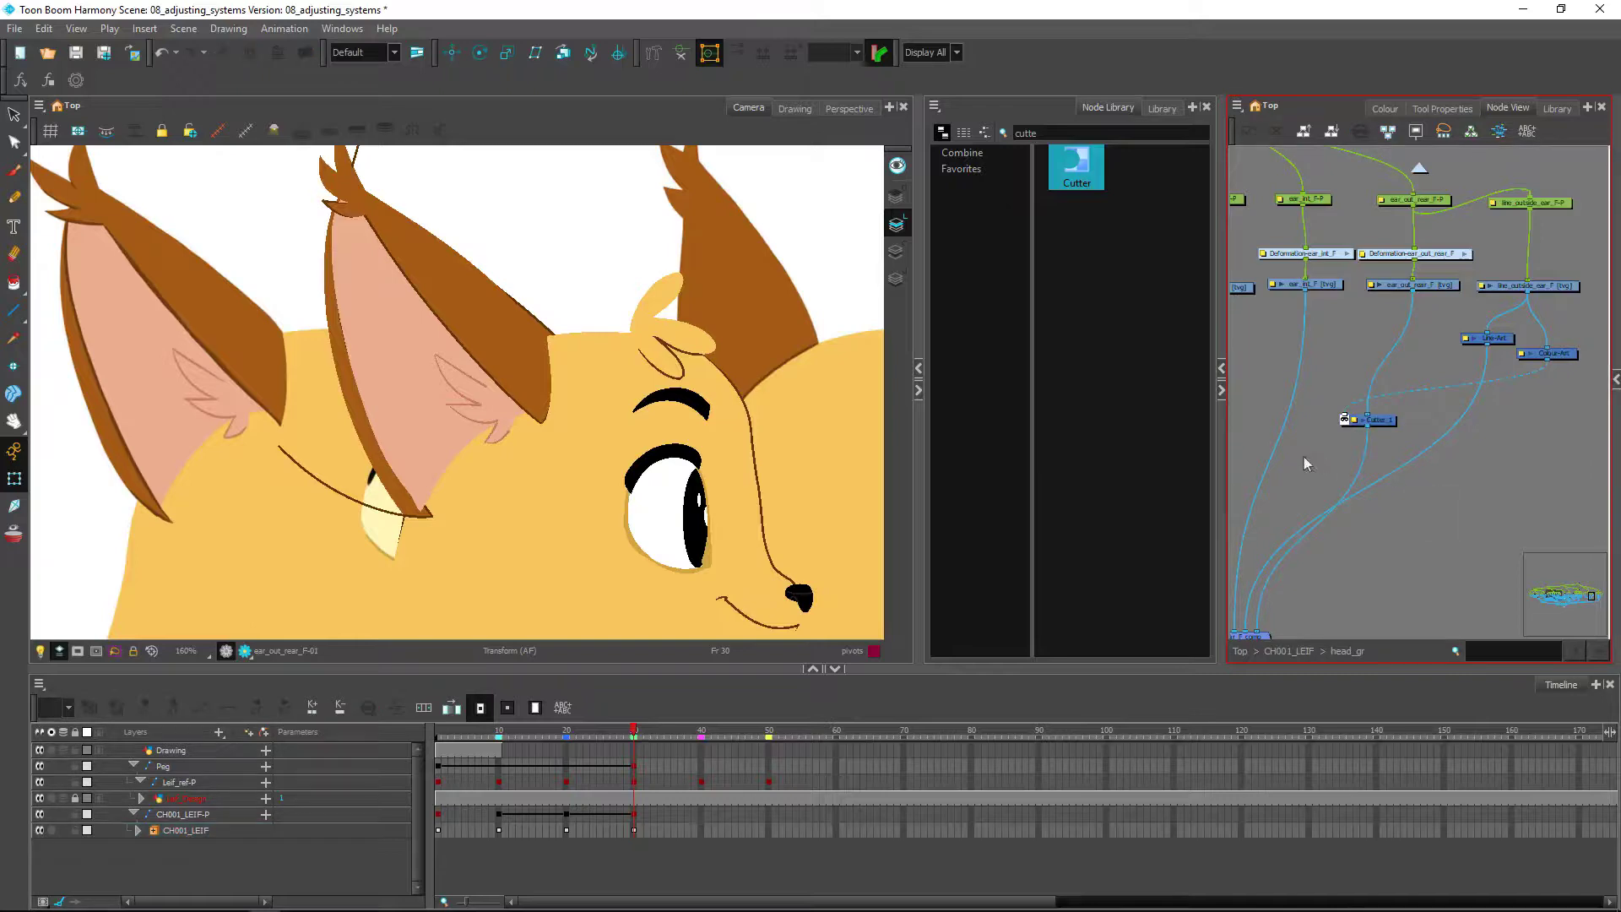
Examine the cut rear ear and how the ear_out_rear_F peg feeds its drawing and the line_outside_ear_F peg
click(402, 509)
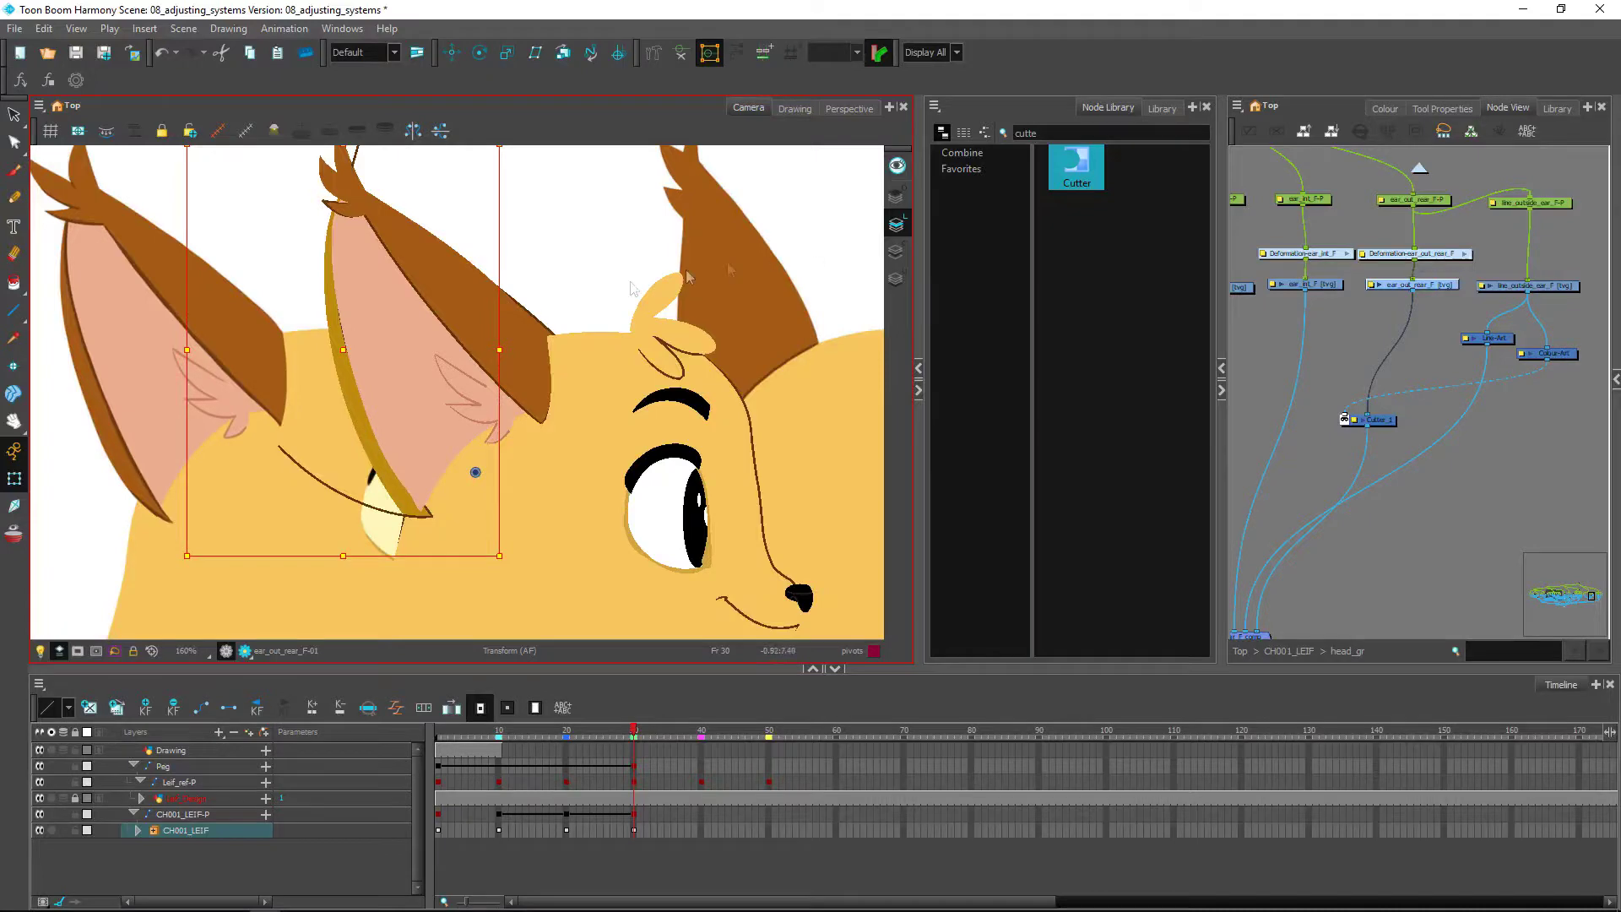
click(1436, 201)
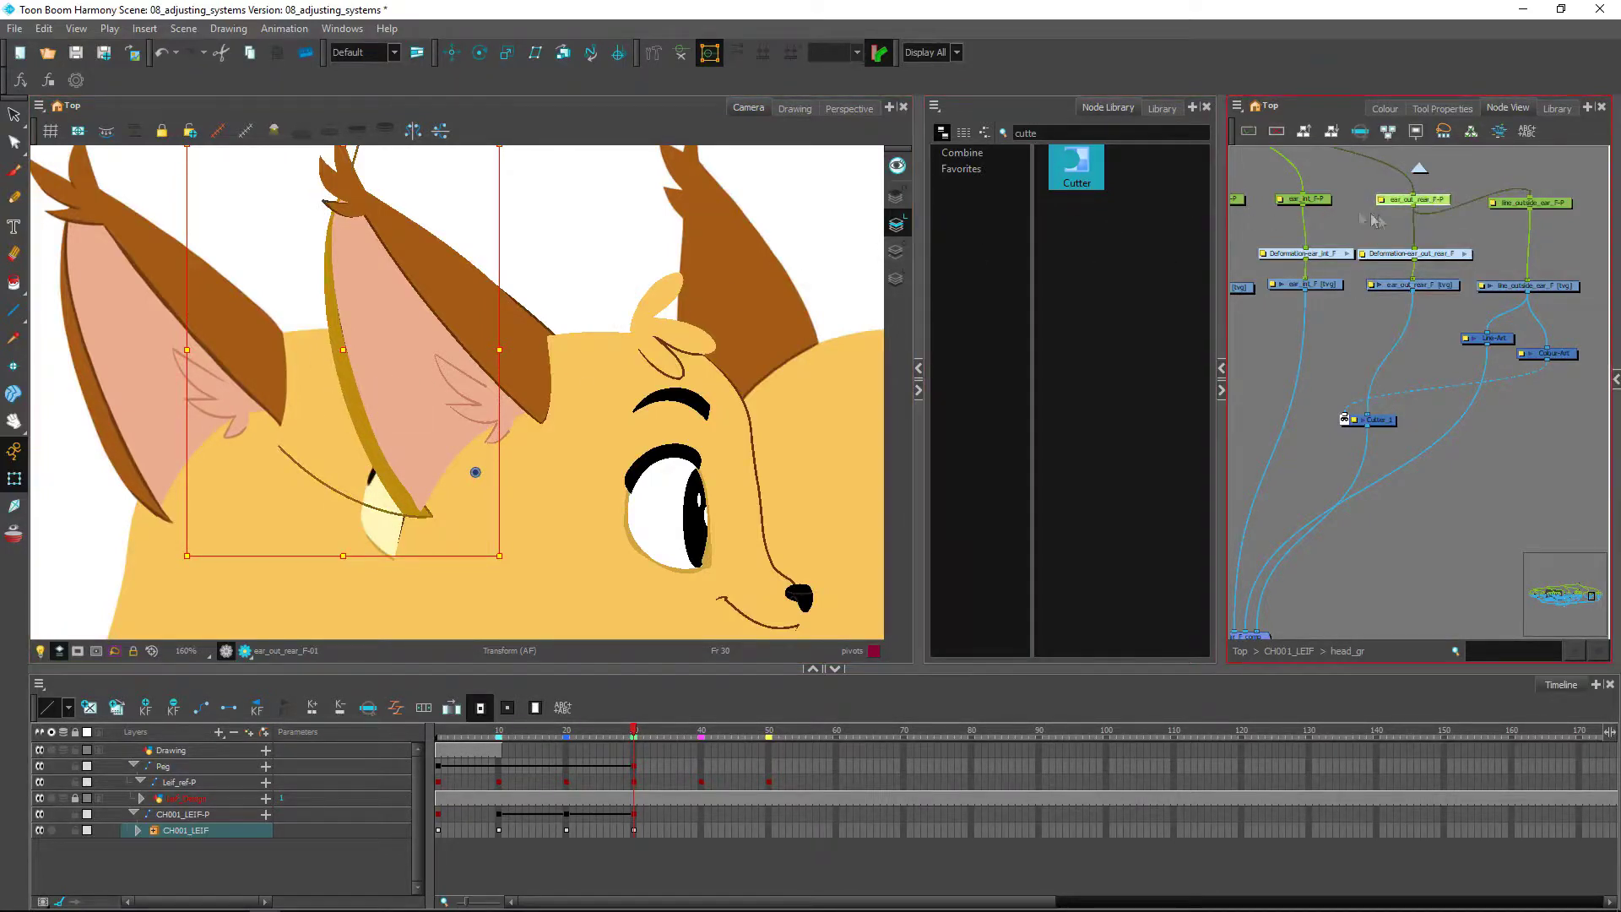
click(1467, 231)
drag(1438, 239, 1445, 286)
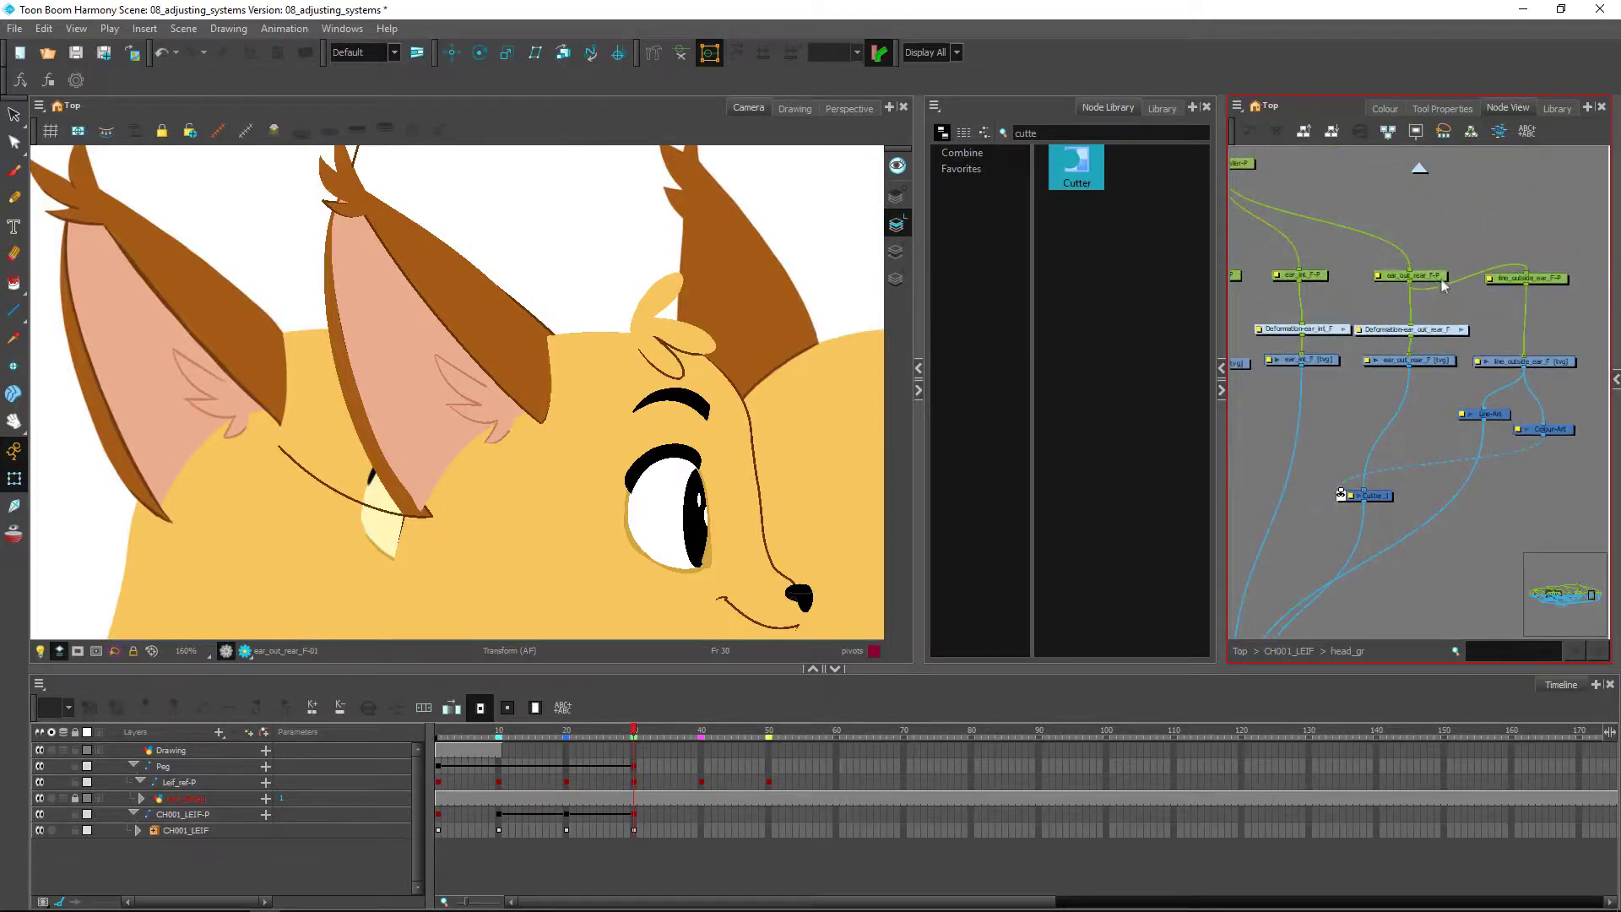
click(1432, 276)
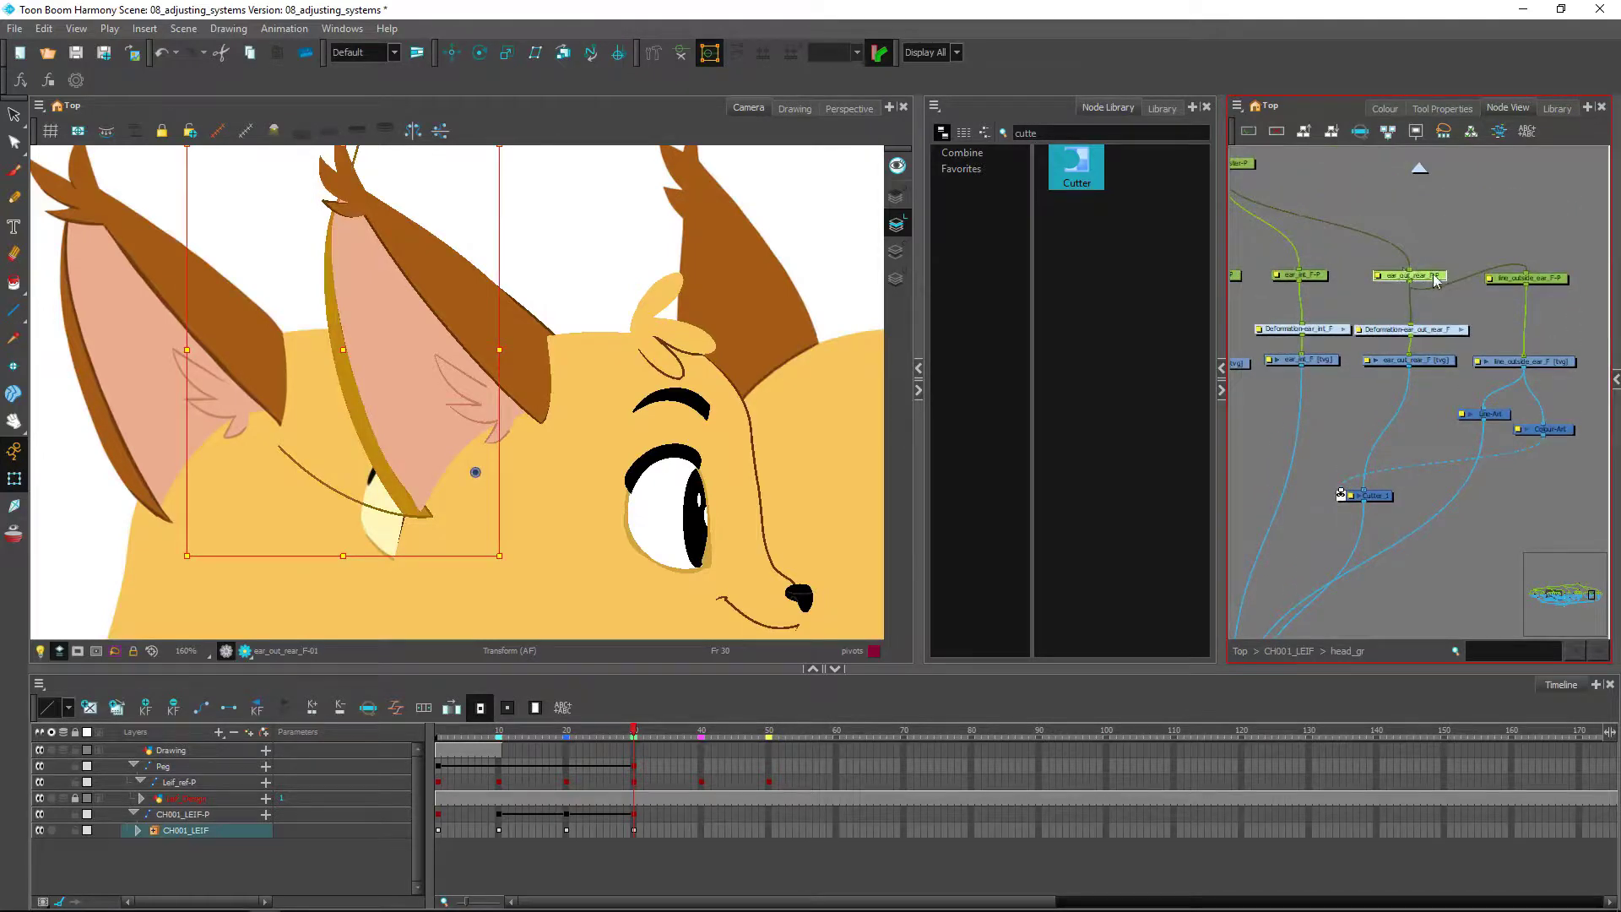
key(2)
drag(1426, 334, 1452, 255)
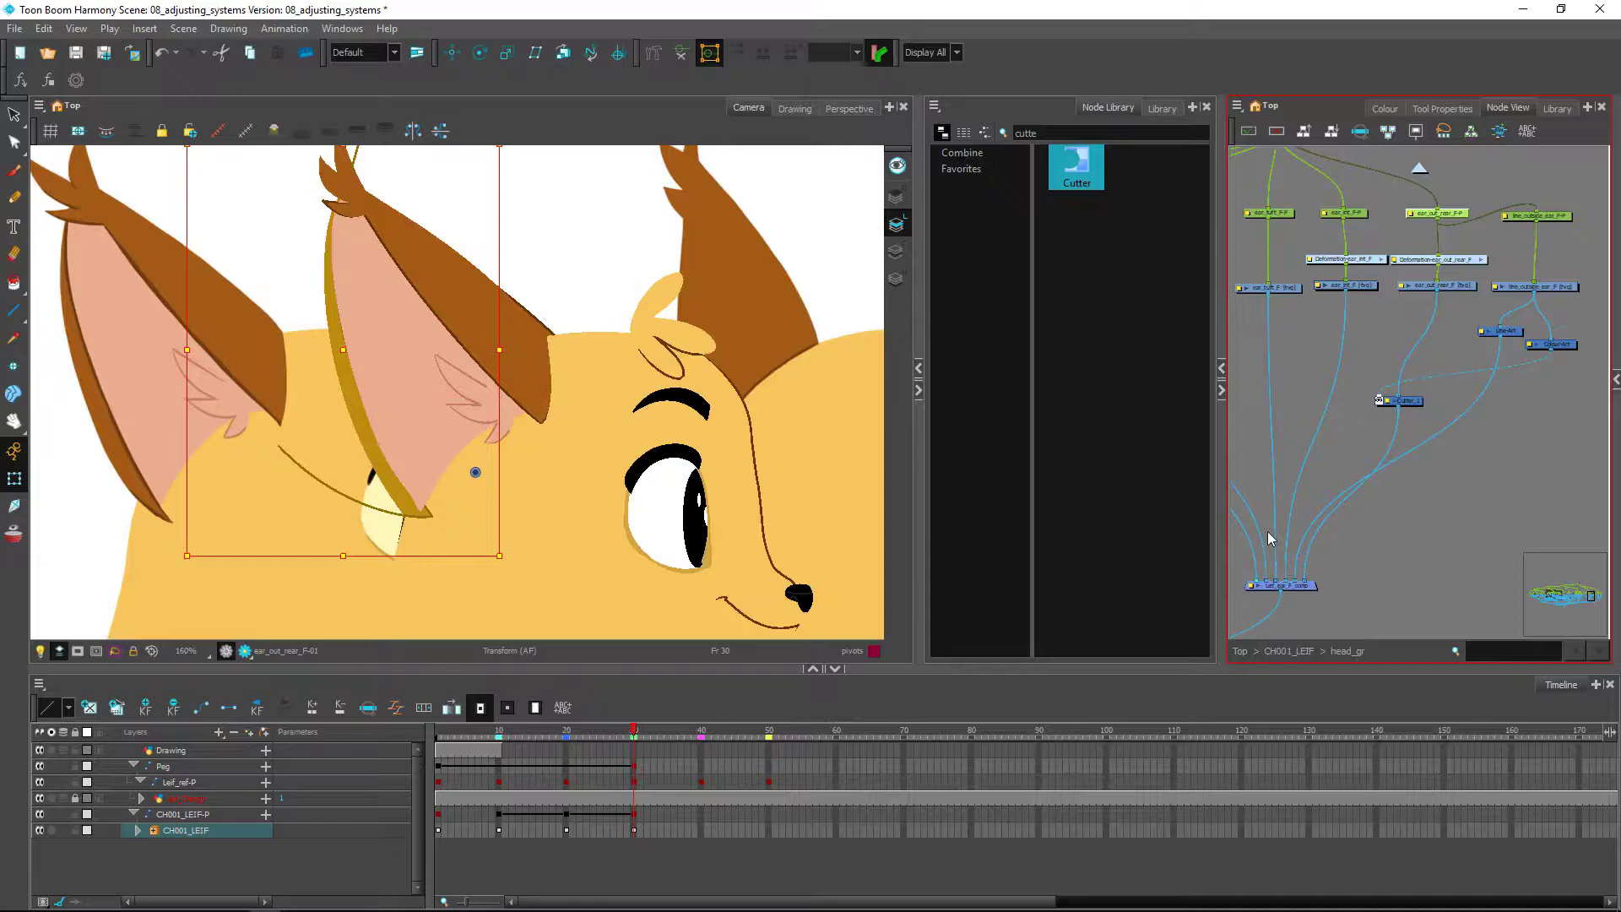
Hide the Leif_ref-P reference layer and select the line_outside_ear_F drawing in the node network
click(566, 733)
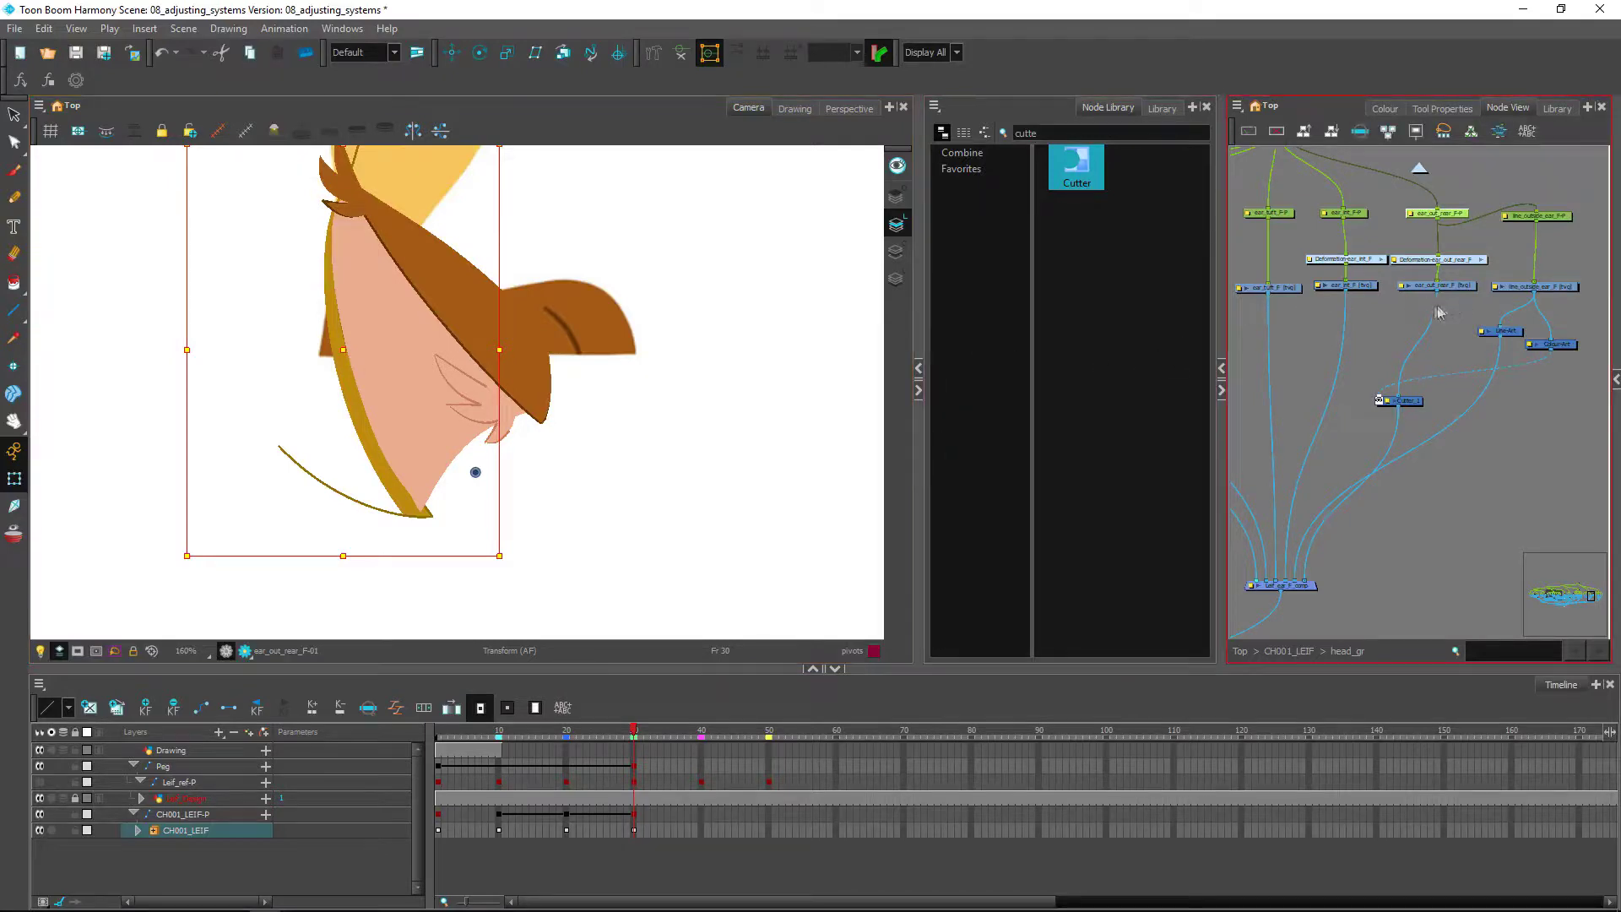
click(1456, 342)
drag(1567, 322, 1541, 360)
click(1525, 326)
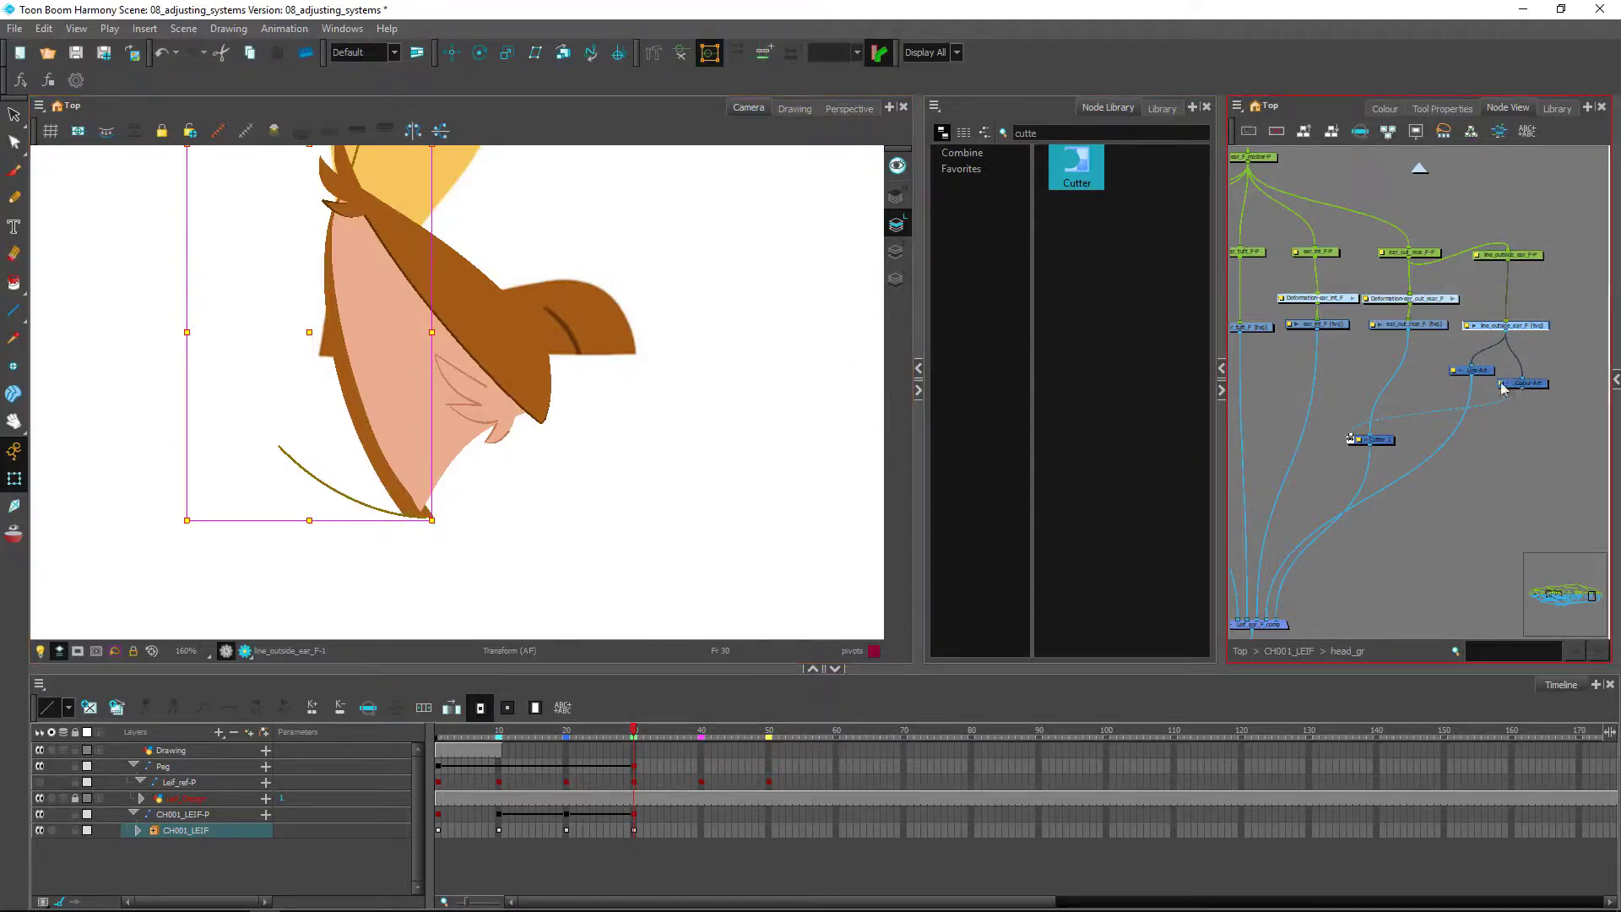
Insert an inverted Cutter node below Line-Art, with the ear_out_rear_F drawing connected as its matte
drag(1080, 167, 1464, 444)
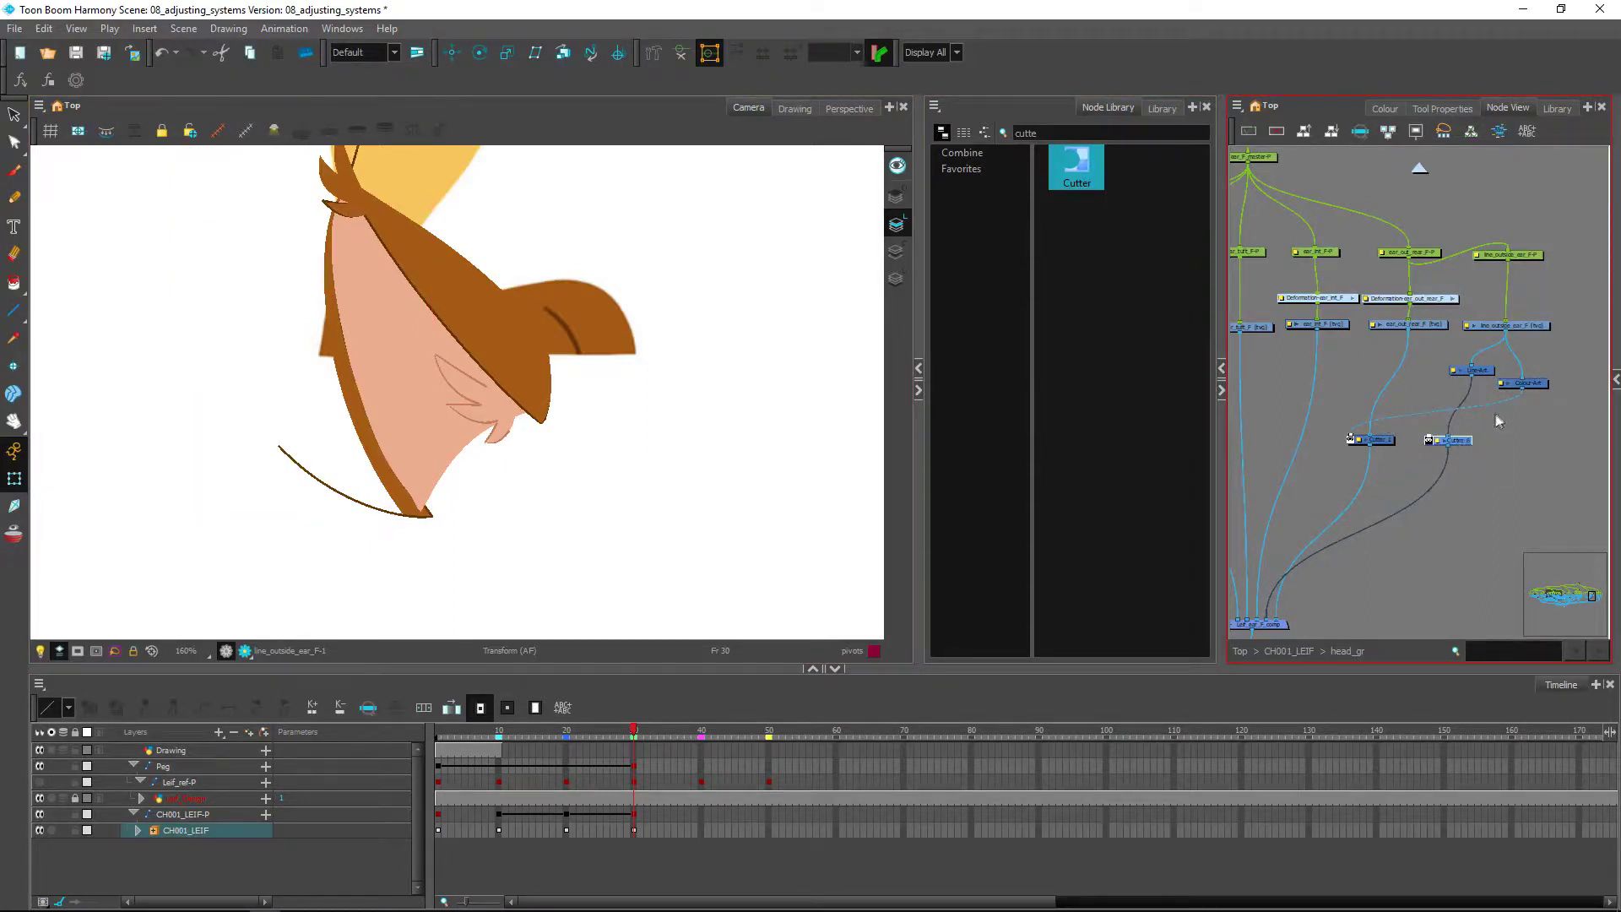
click(353, 384)
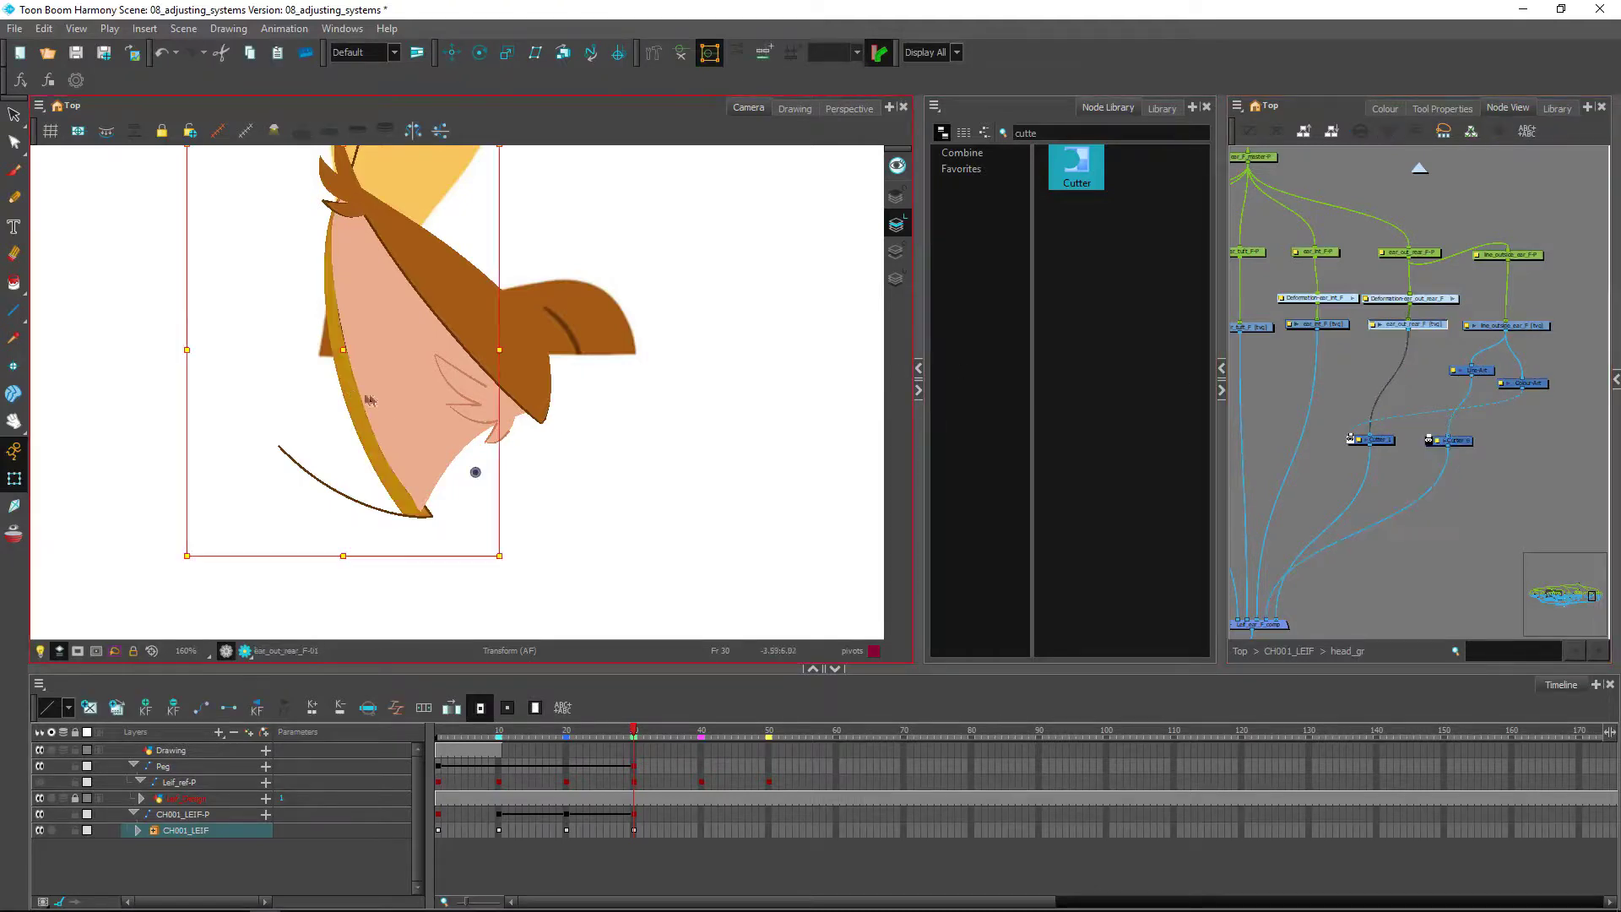
drag(1410, 334, 1428, 447)
click(1430, 448)
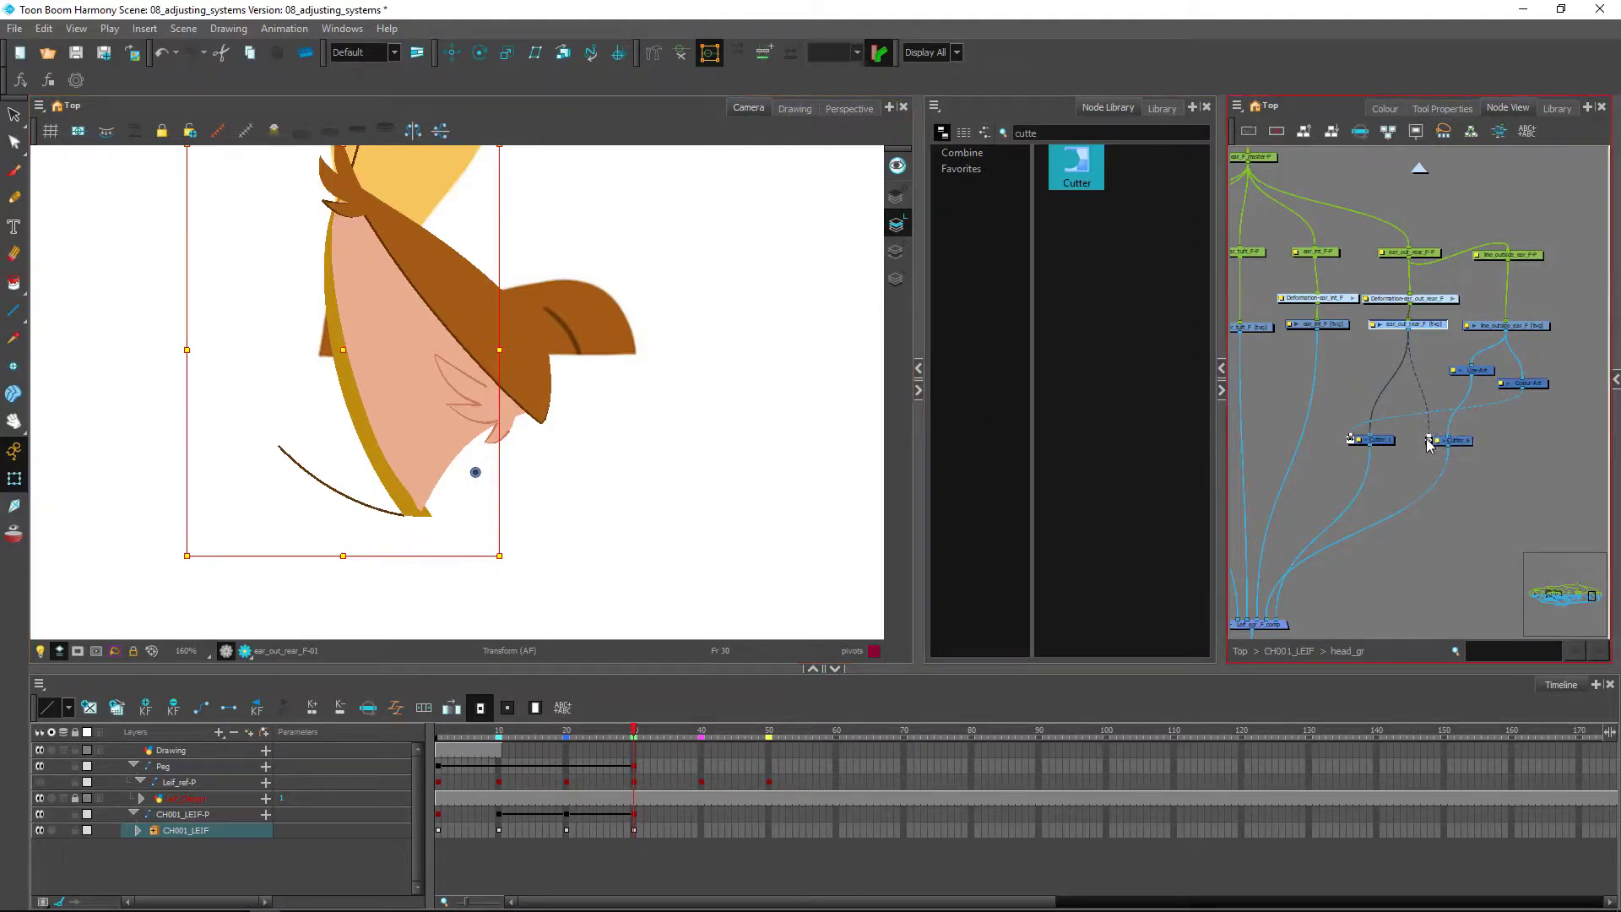
click(1412, 468)
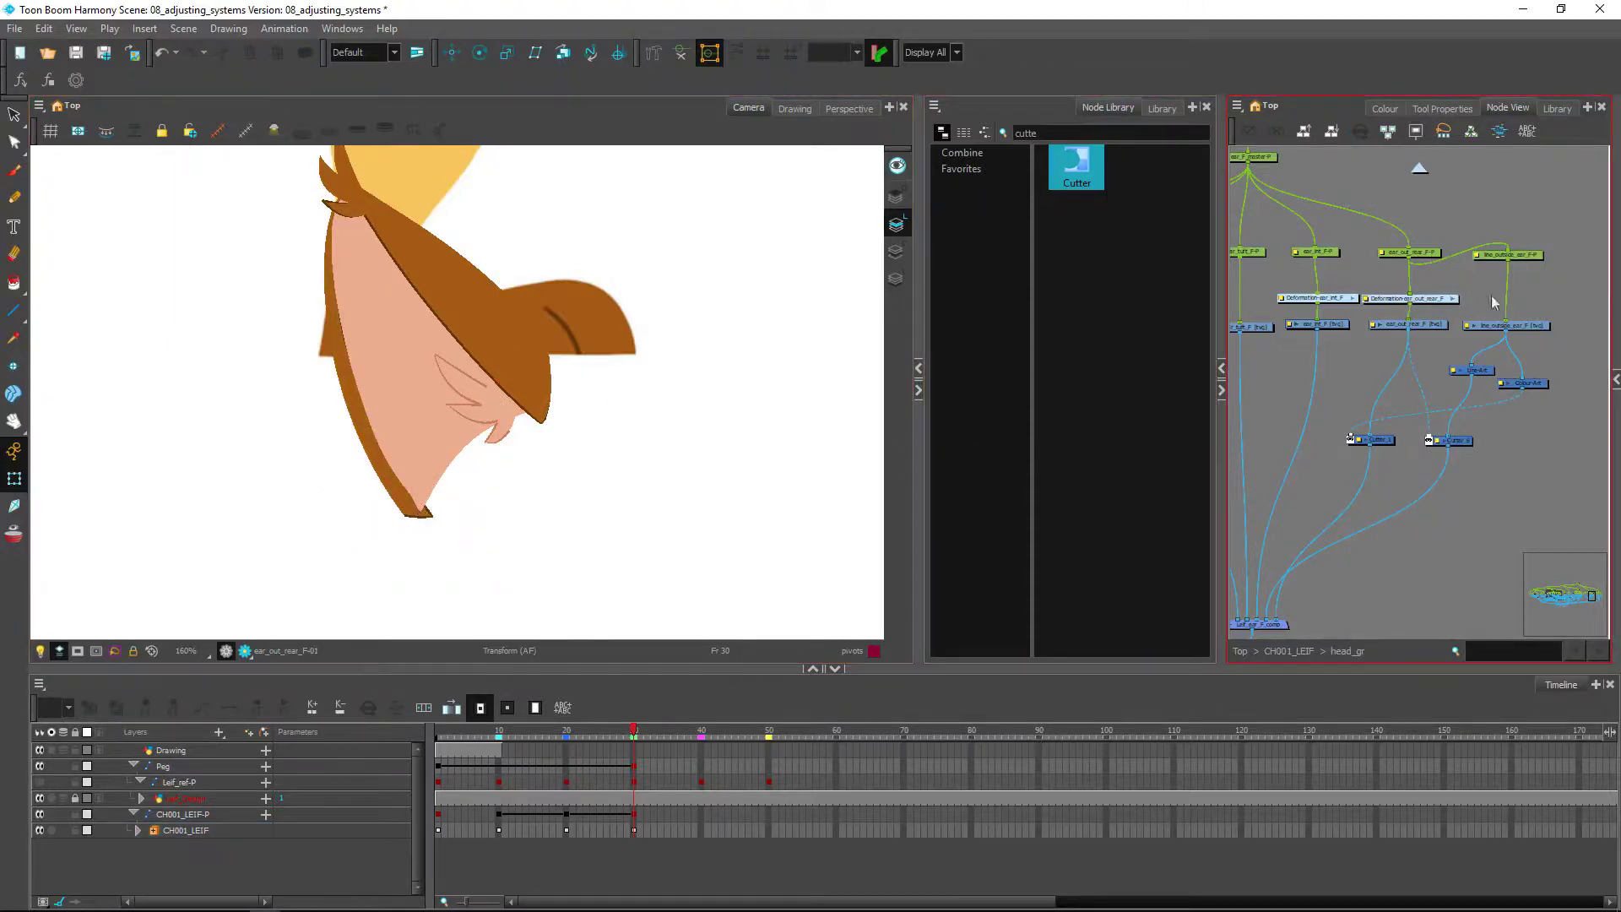
Bring the ear_out_rear_F-P peg in front of the inner ear and the ear tip in front of the rear ear
click(1432, 256)
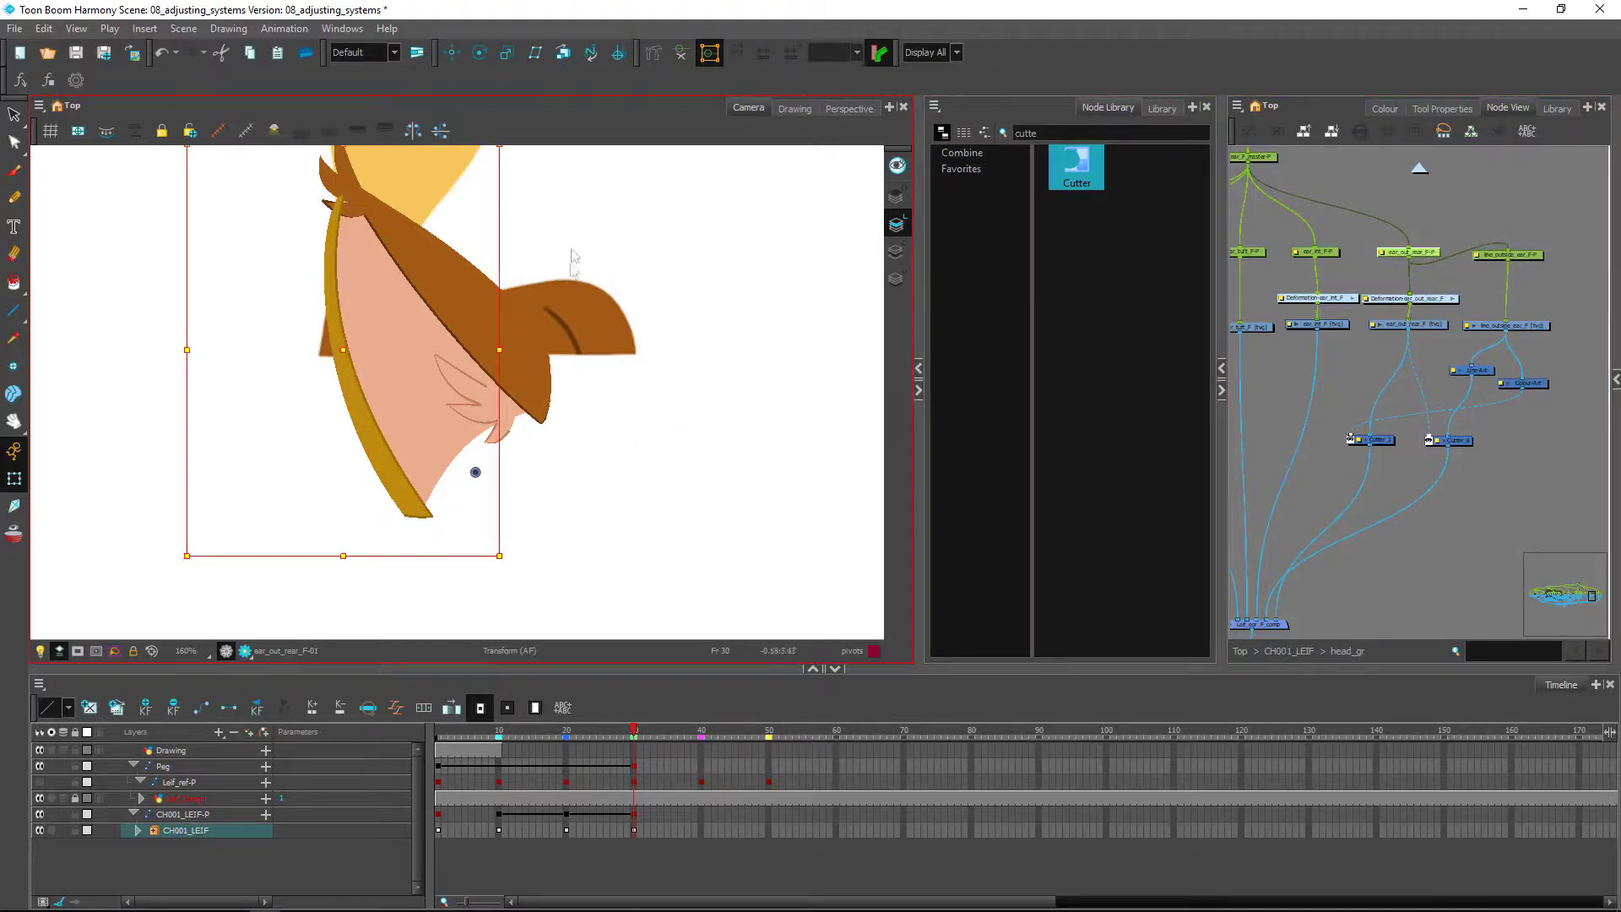
click(337, 189)
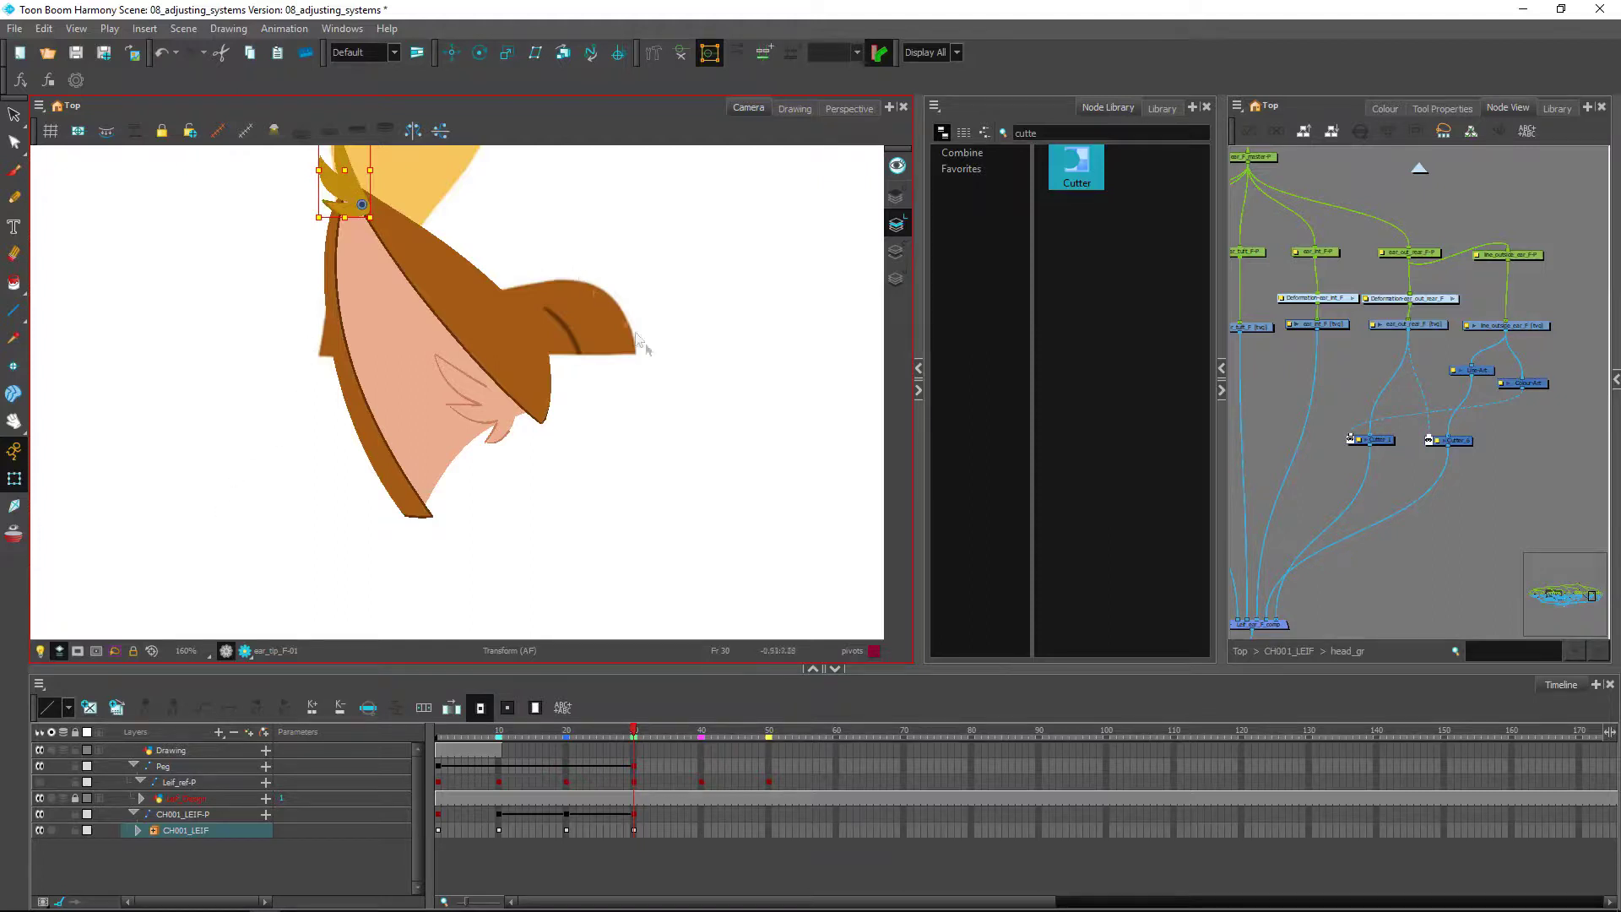
Return to the scene's top-level node network and disable the Leif_ref-P and Leif_Design reference nodes
click(1240, 651)
drag(1333, 322, 1283, 524)
key(d)
click(1346, 358)
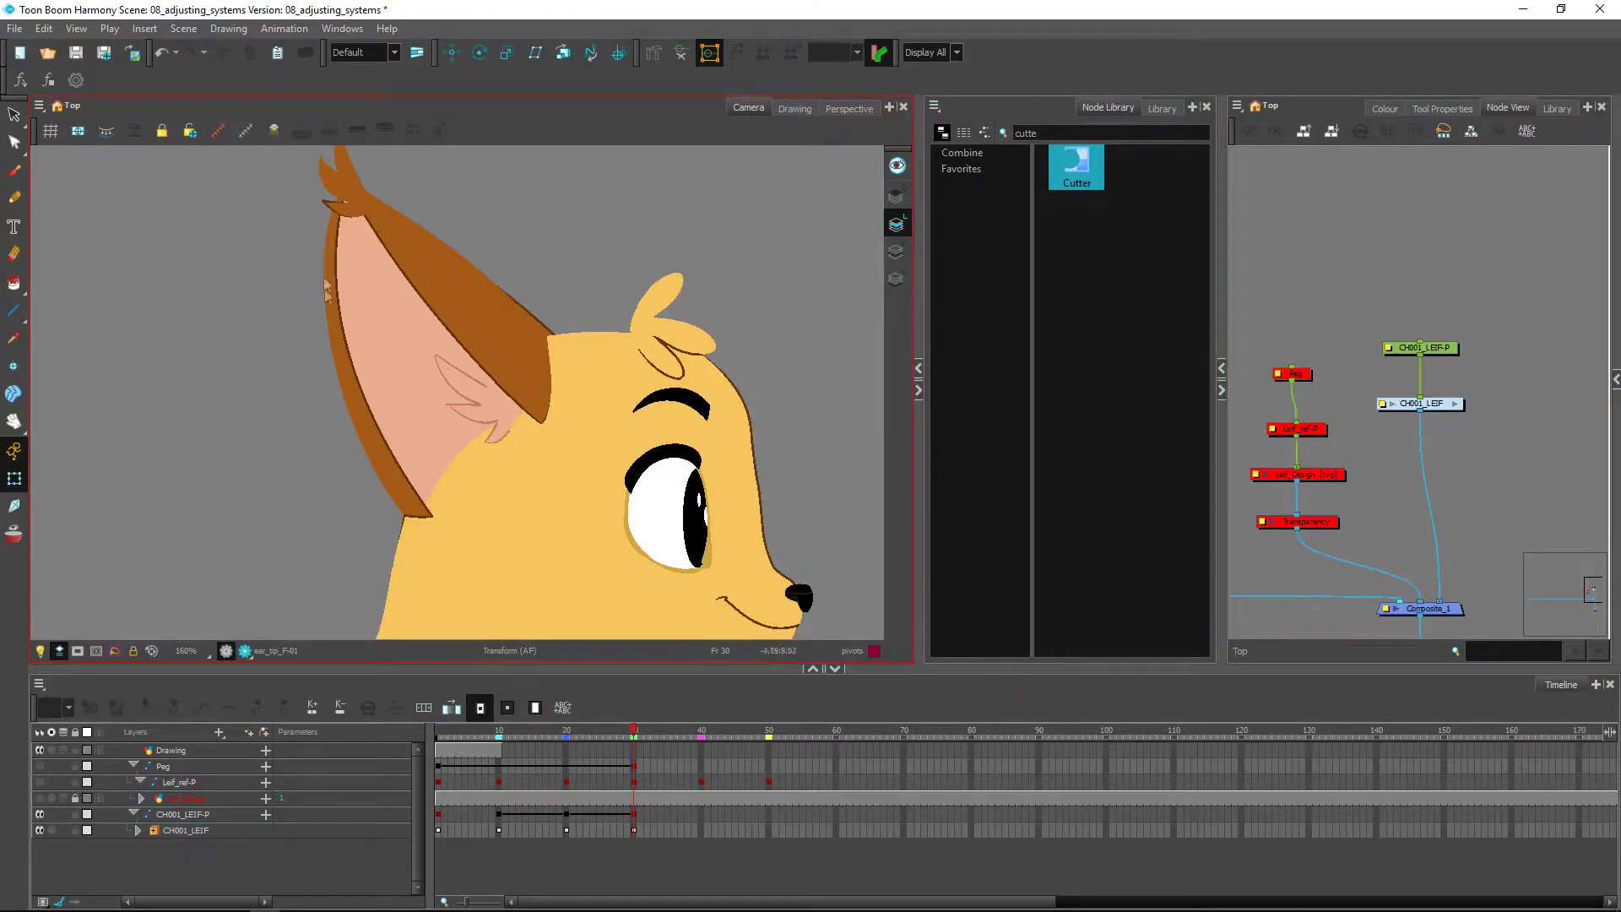
Try shifting the line_outside_ear_F outline slightly down along the rear ear, and undo the move
click(413, 489)
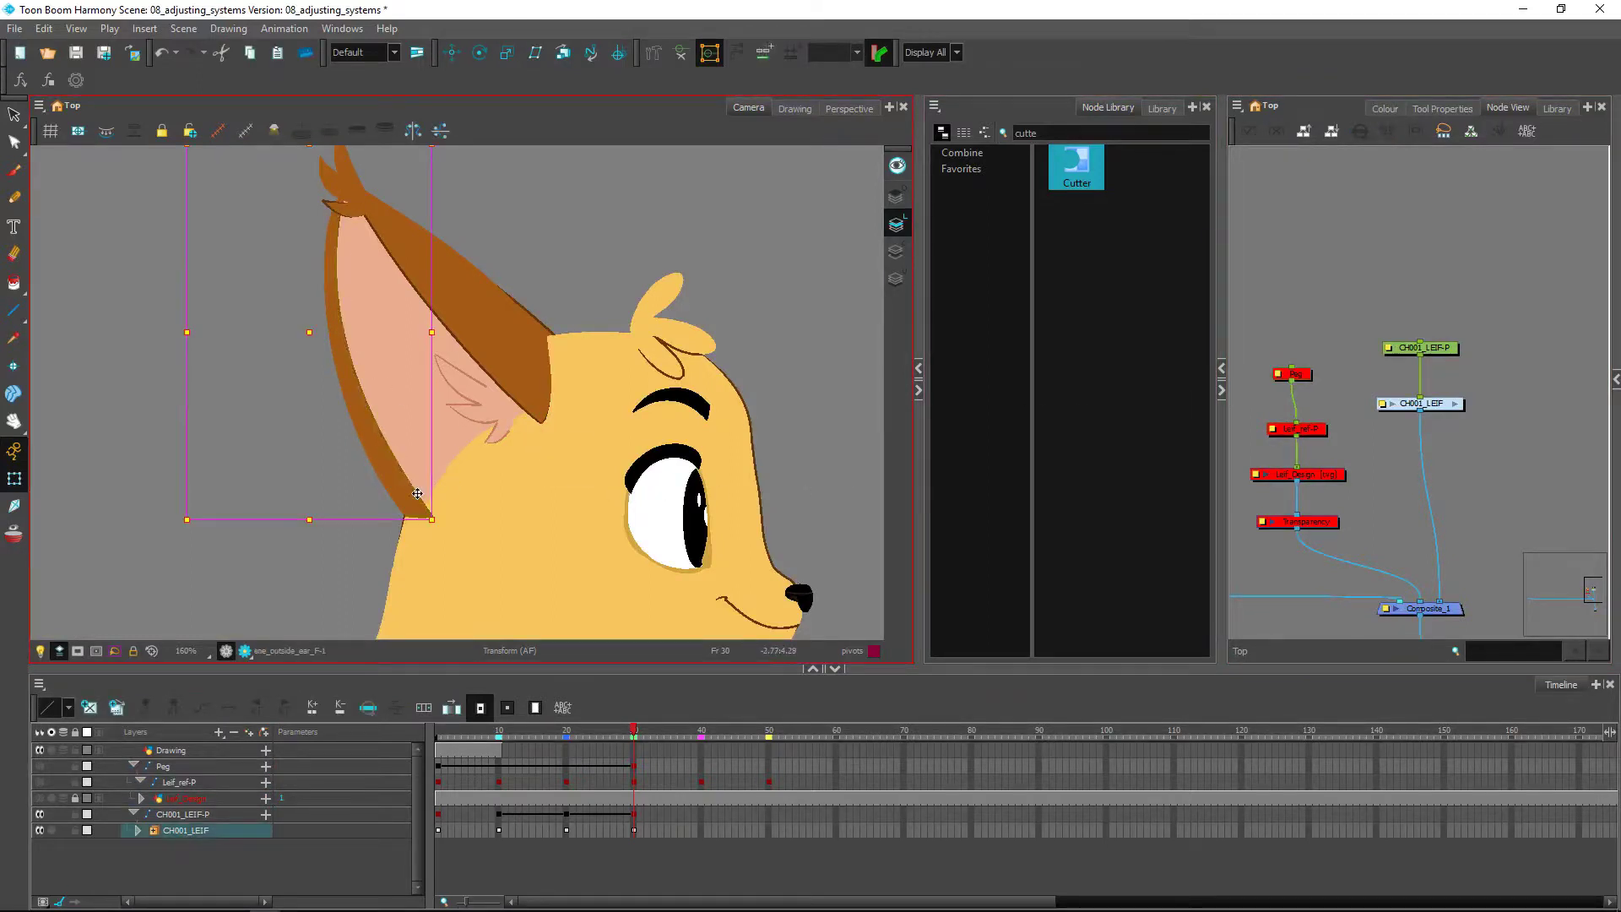
key(2)
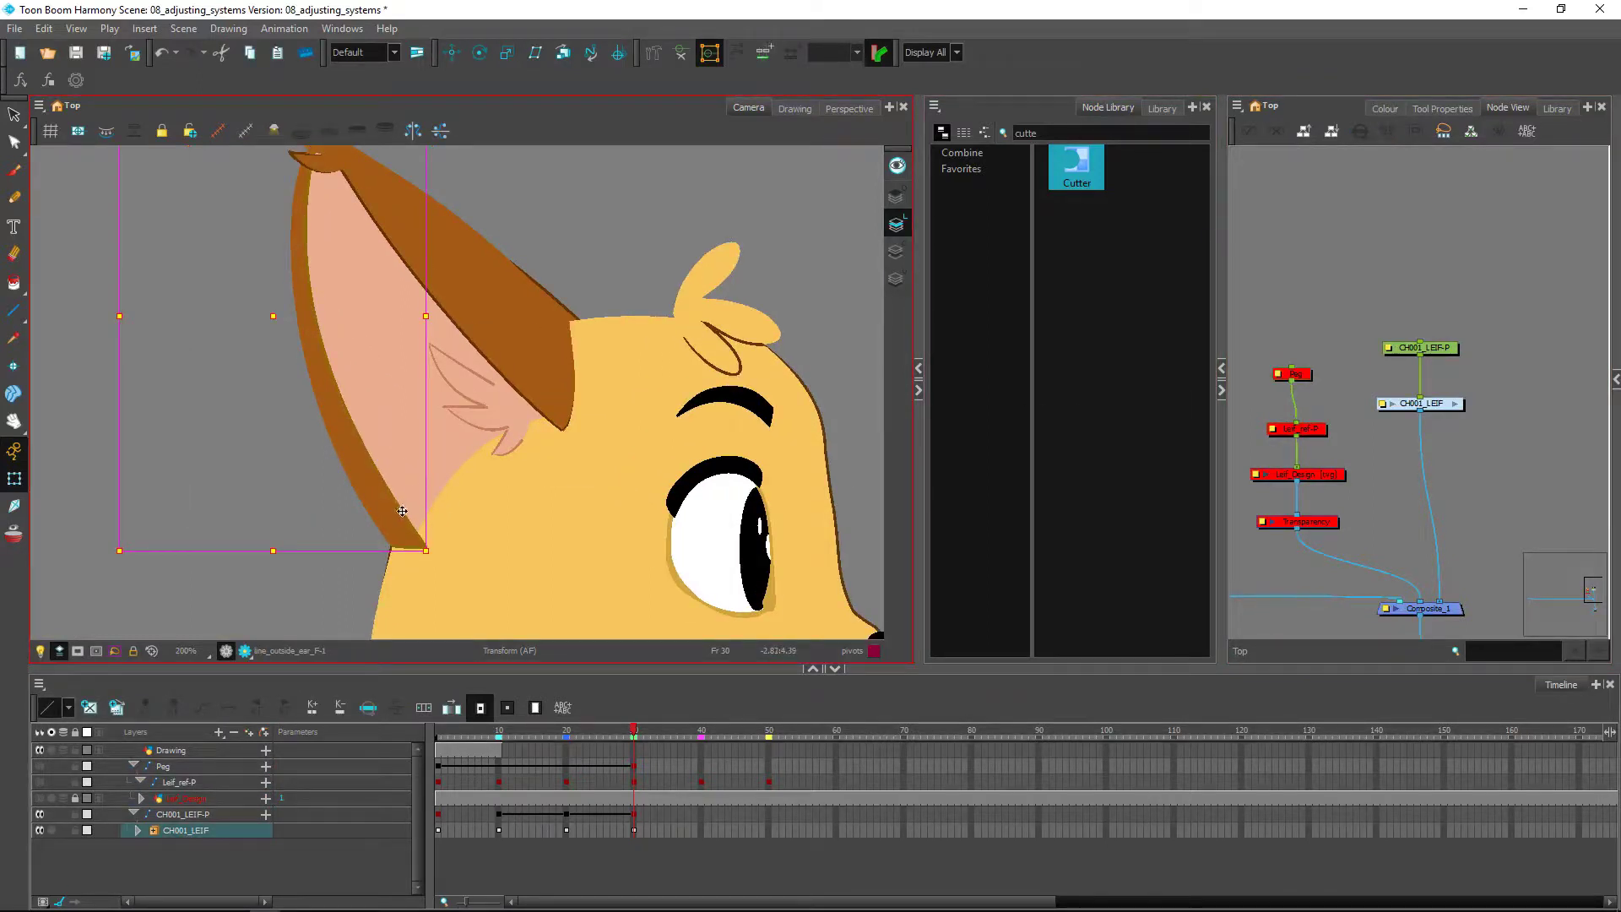
mouse_move(402, 512)
mouse_down()
mouse_move(477, 519)
mouse_move(405, 527)
mouse_up()
key(ctrl+z)
key(1)
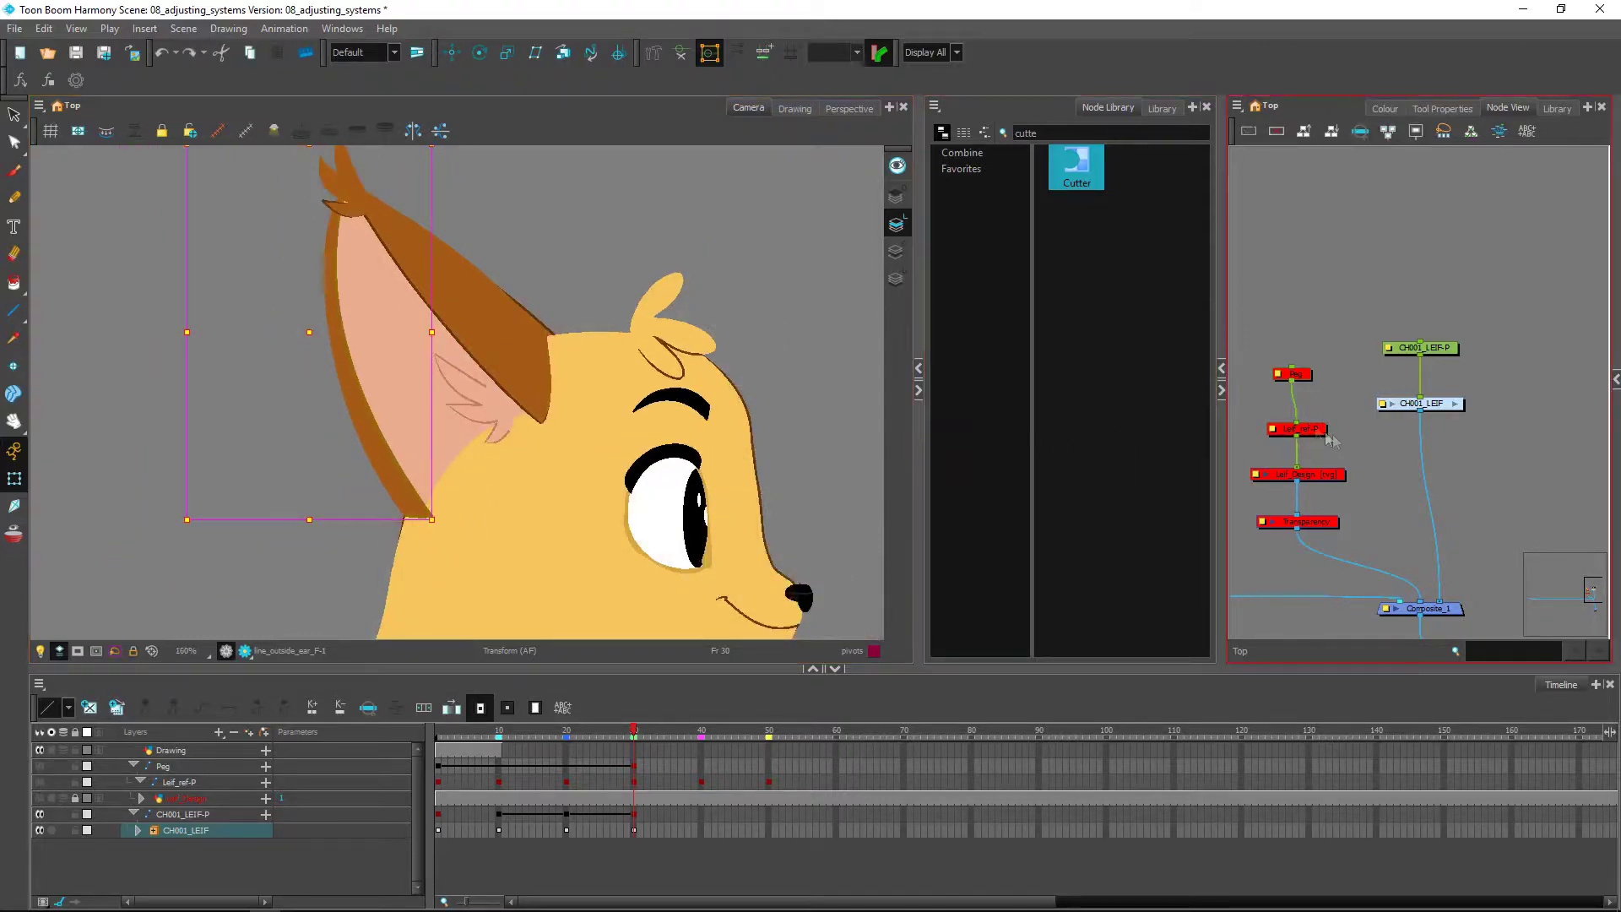
Re-enable the Leif_ref-P peg and the Leif_Design drawing node in the top-level network
drag(1336, 415, 1318, 473)
key(a)
click(1352, 478)
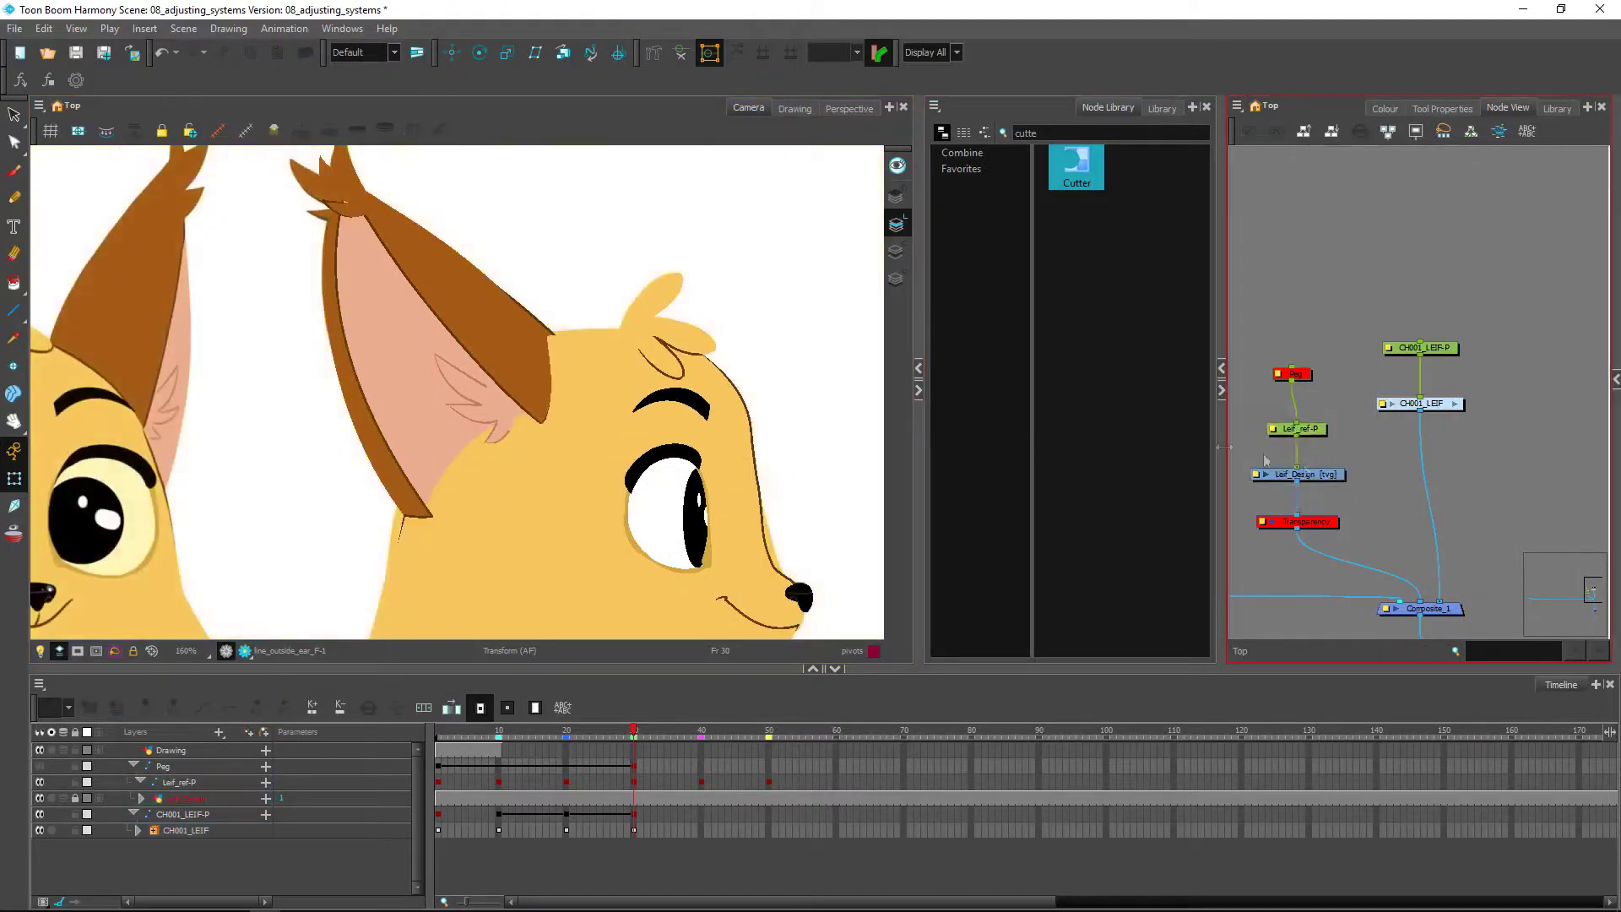
Examine the ear shapes in the turnaround reference's rear views and compare them with the rig's profile inner ear
key(1)
key(1)
key(1)
key(1)
key(space)
drag(728, 459, 484, 487)
key(space)
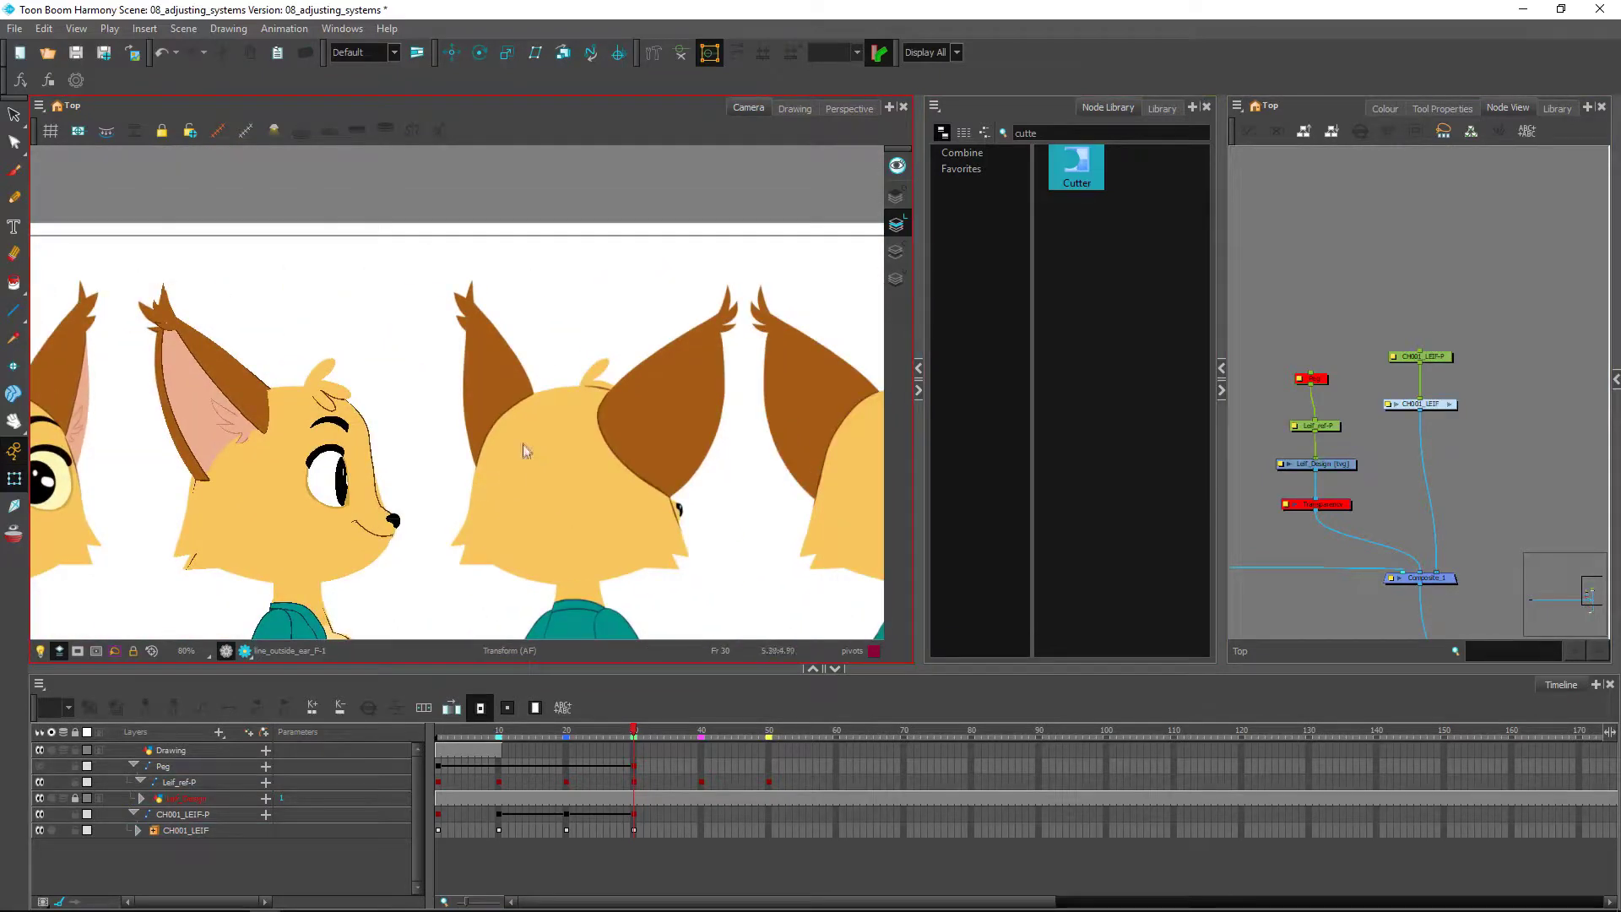
drag(633, 445, 582, 455)
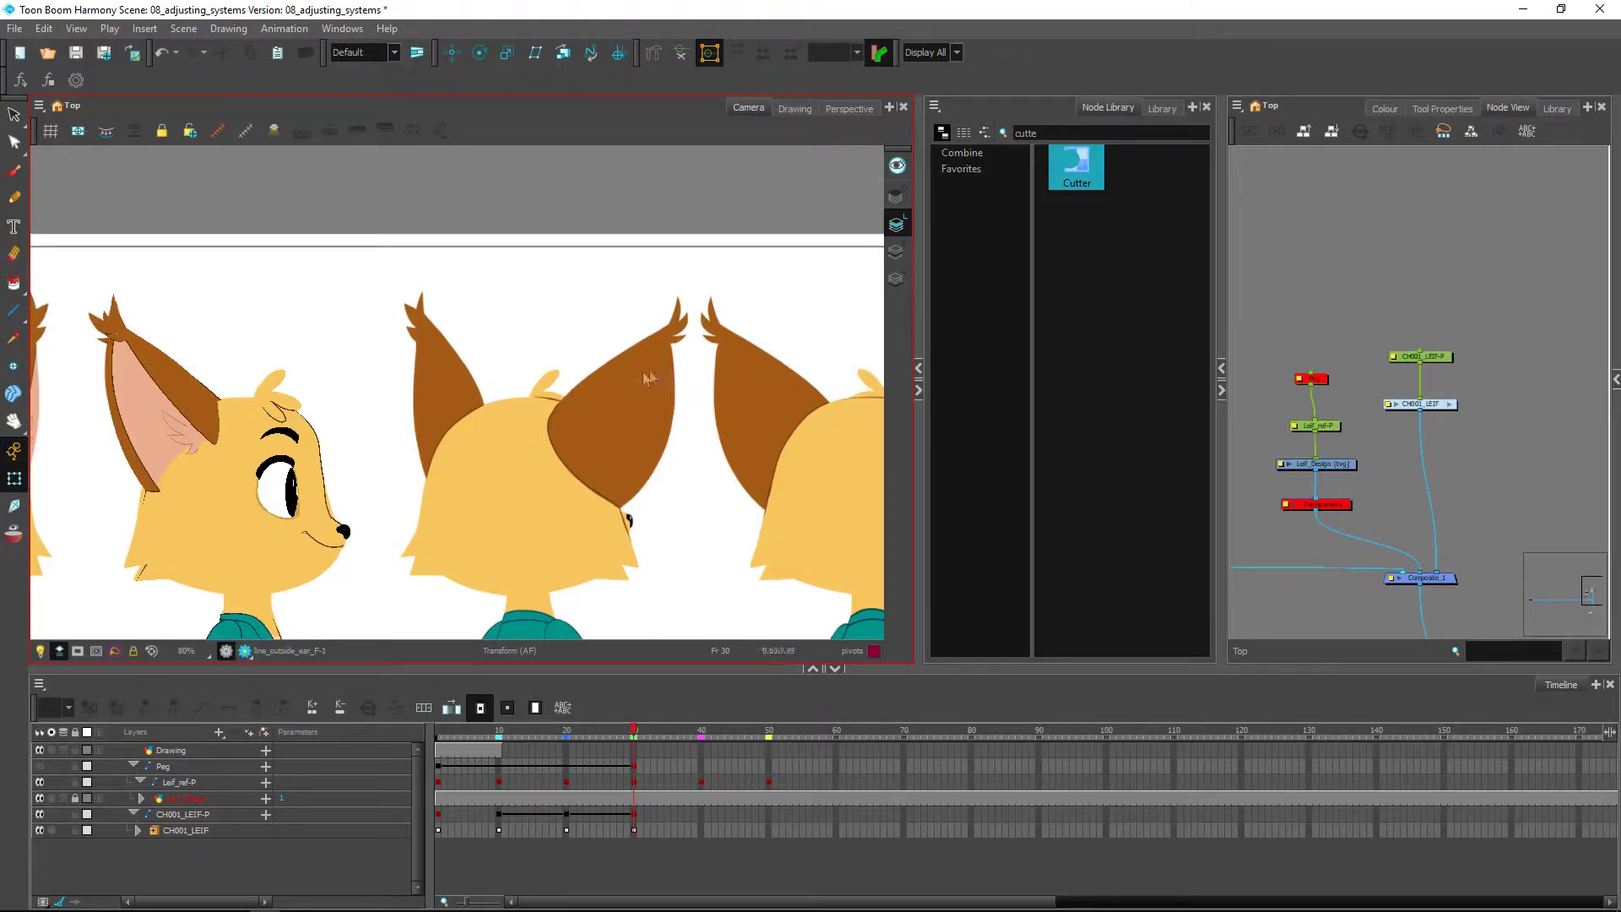
click(141, 461)
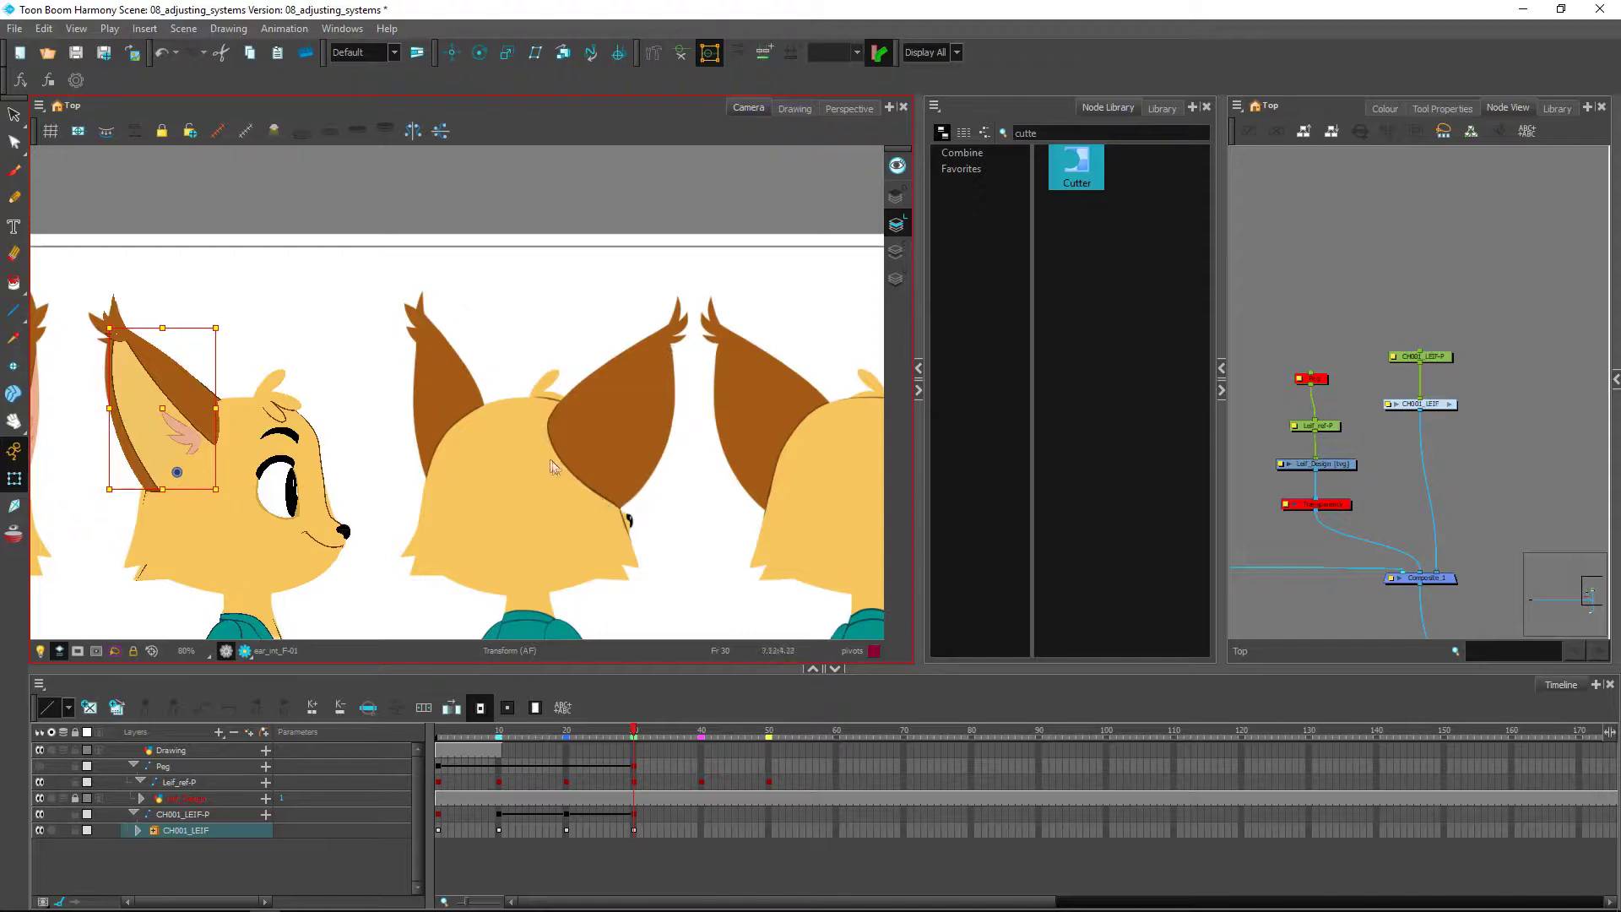
click(388, 429)
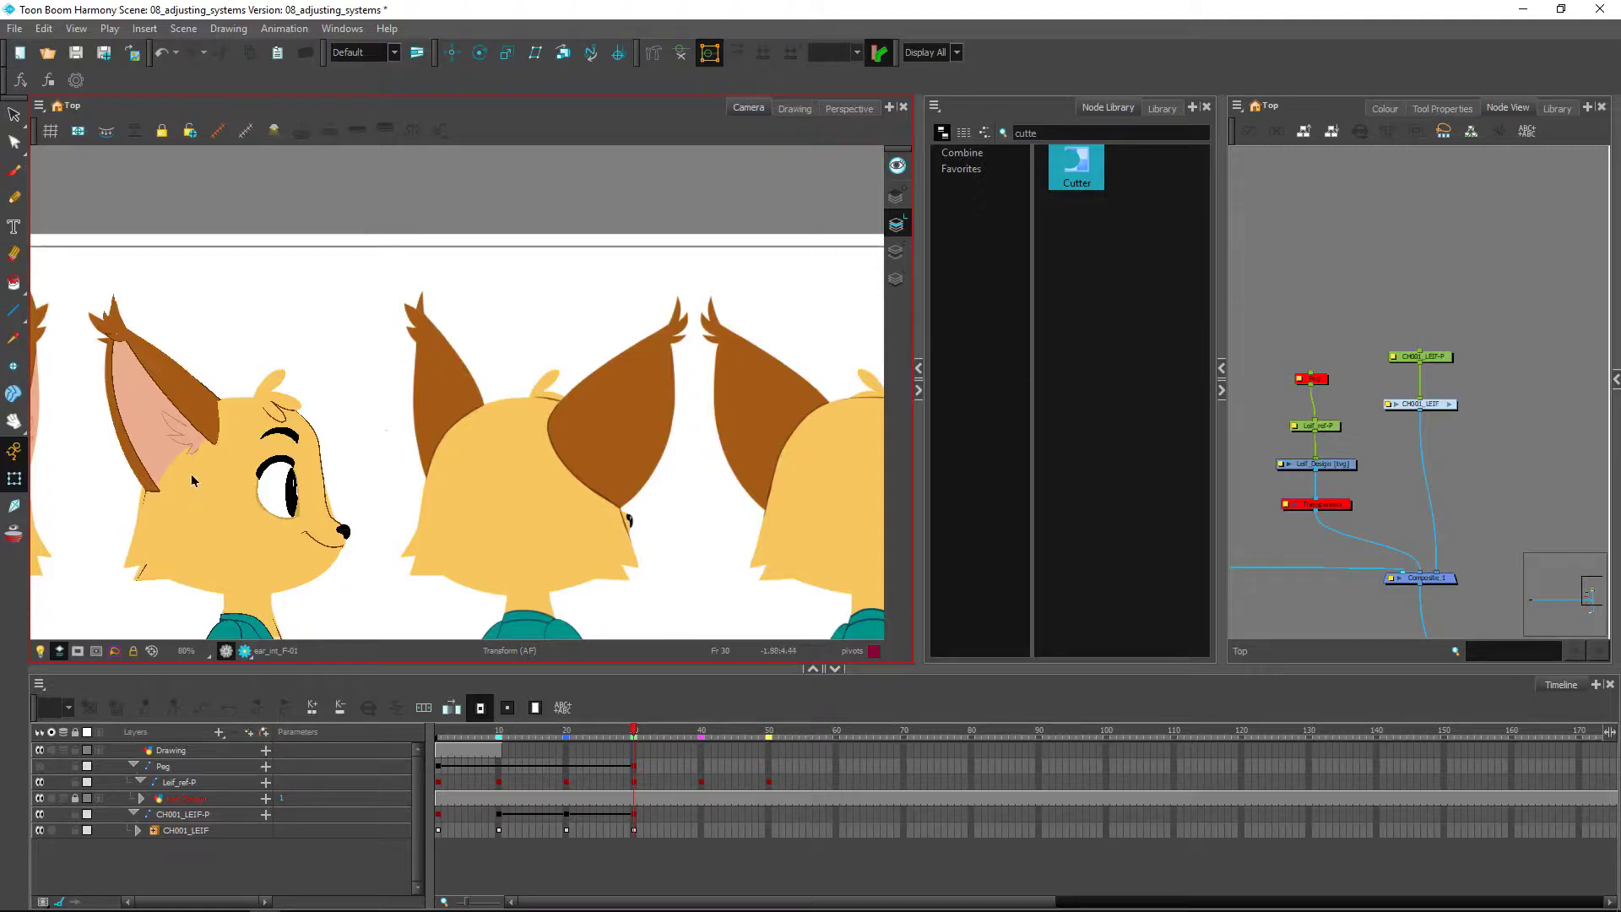
drag(481, 470, 584, 483)
key(2)
key(2)
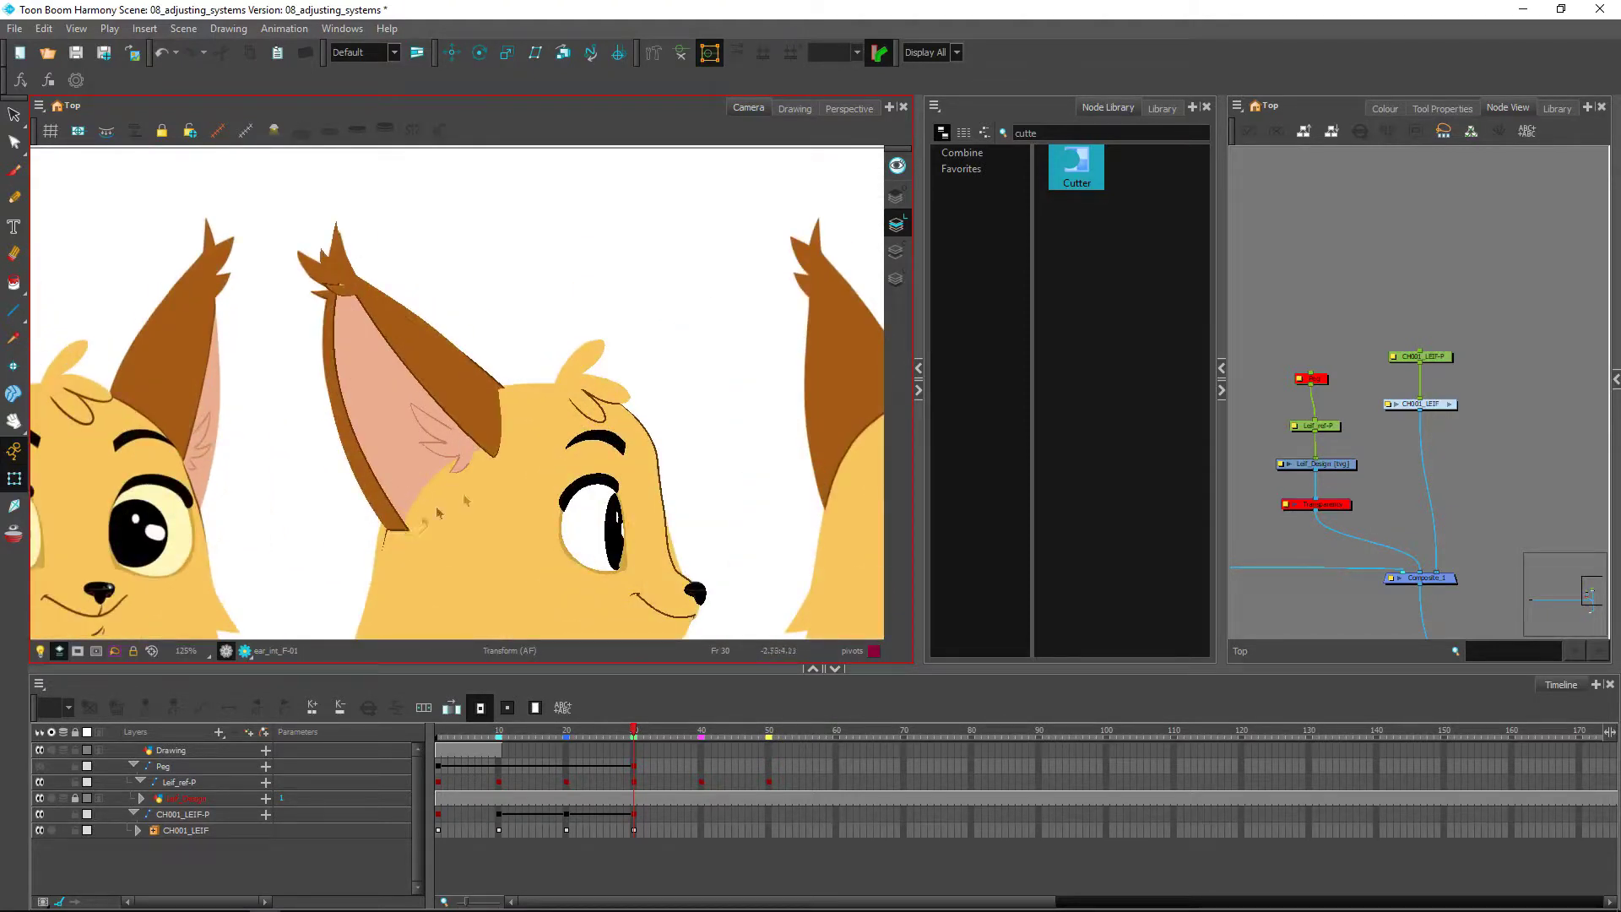
Disable the Leif_Design drawing node to hide the turnaround reference behind the rig
click(1349, 466)
key(d)
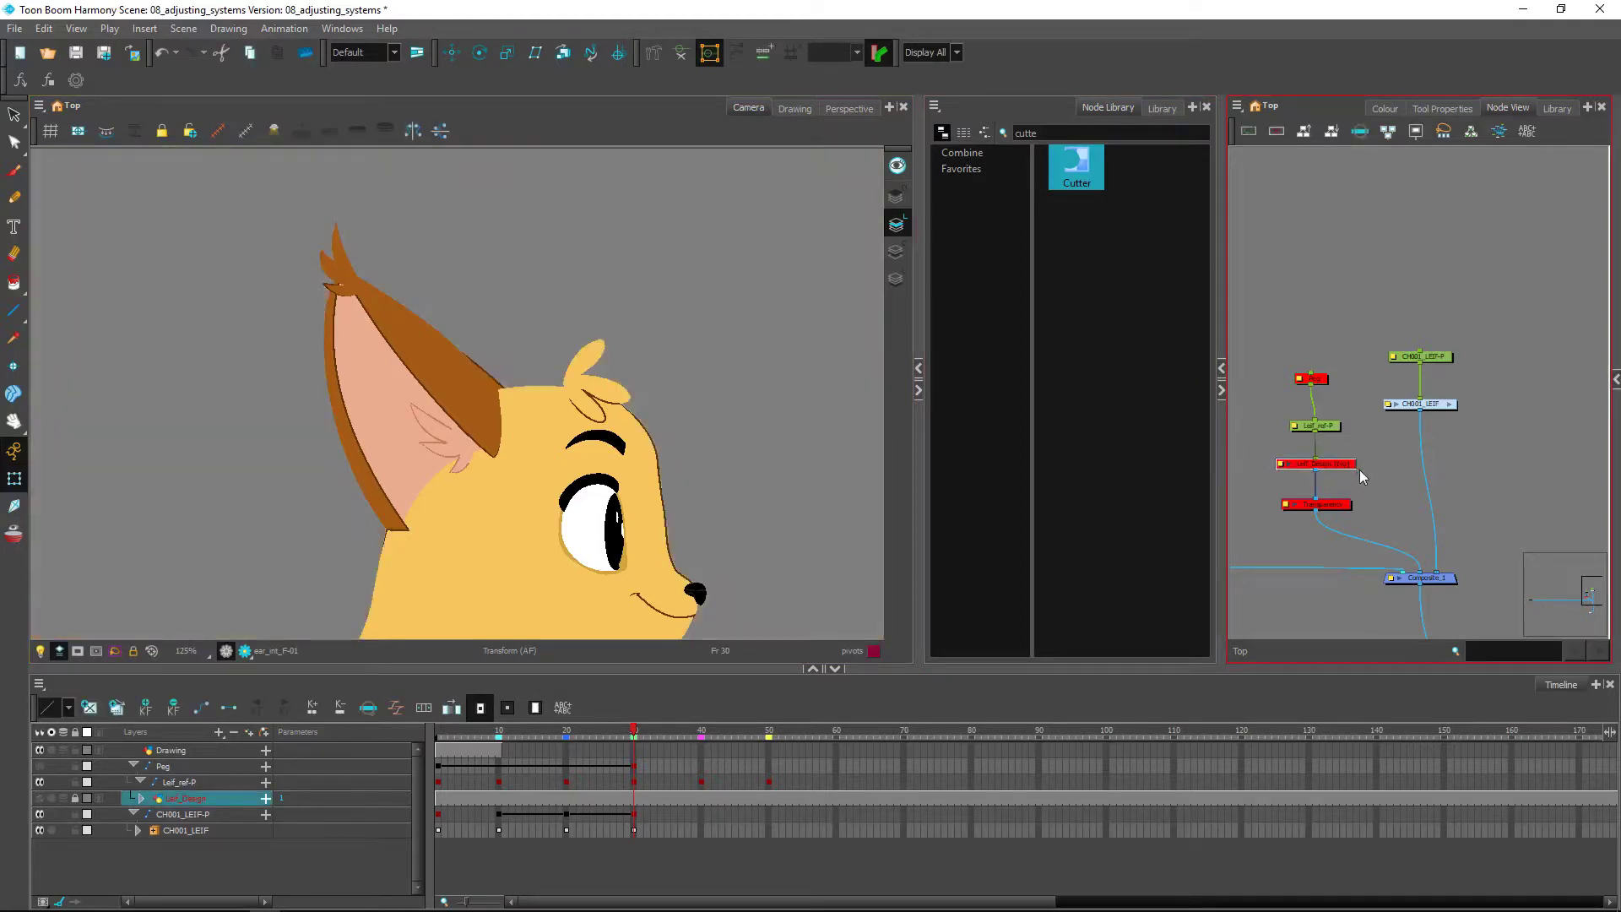
click(1358, 475)
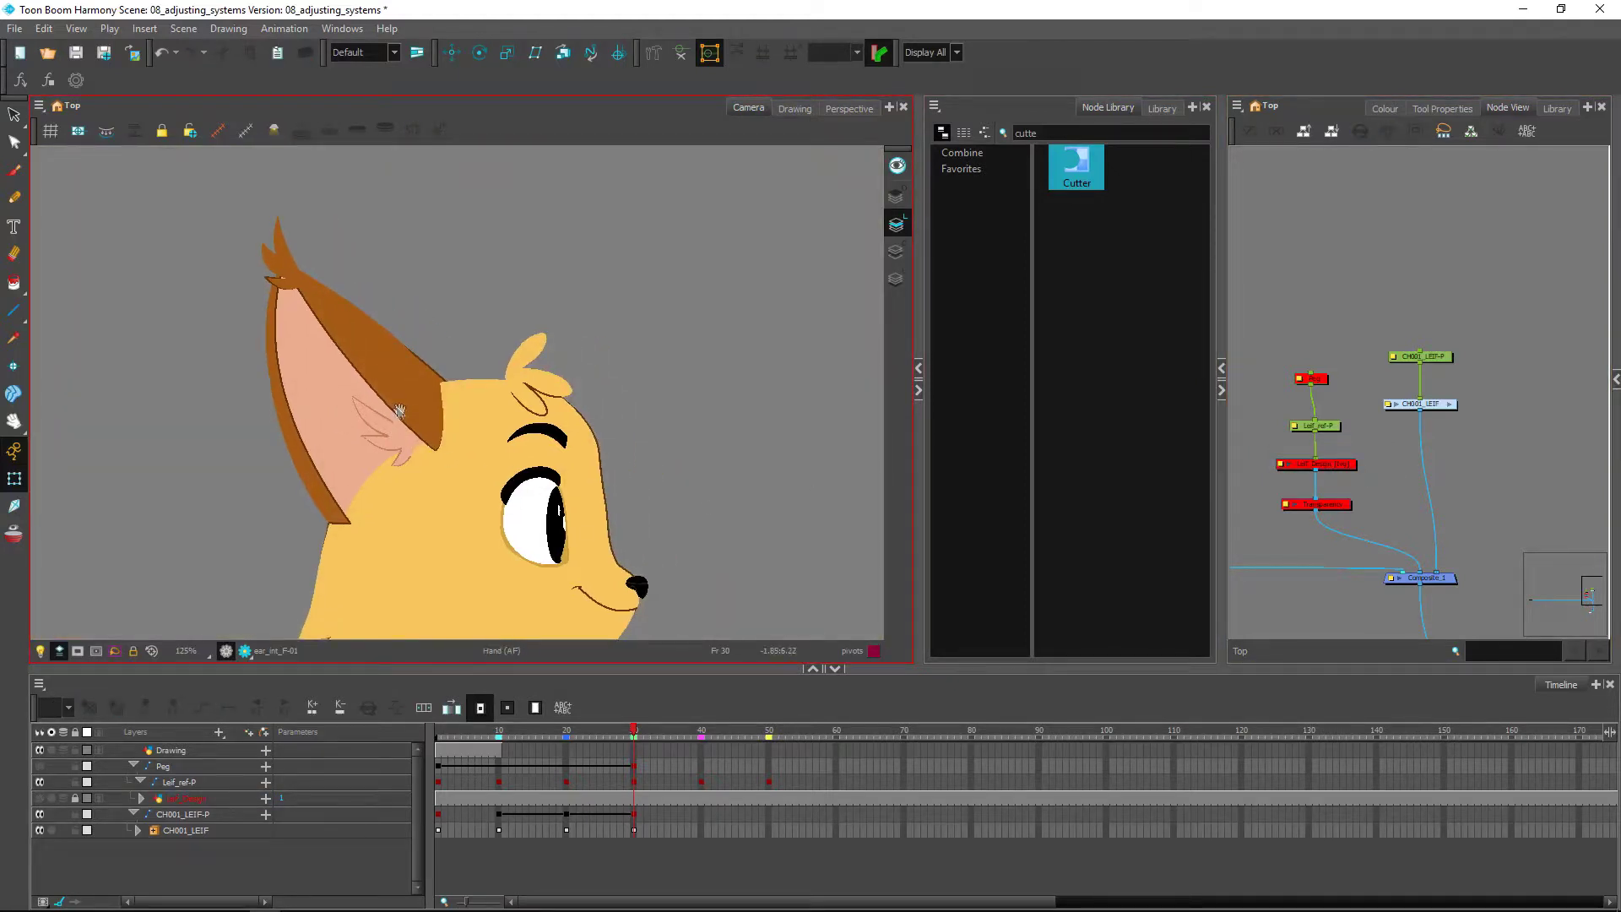
Locate the line_outside_ear_F layer in the timeline and expose its drawing from frame 1 through frame 30
click(396, 419)
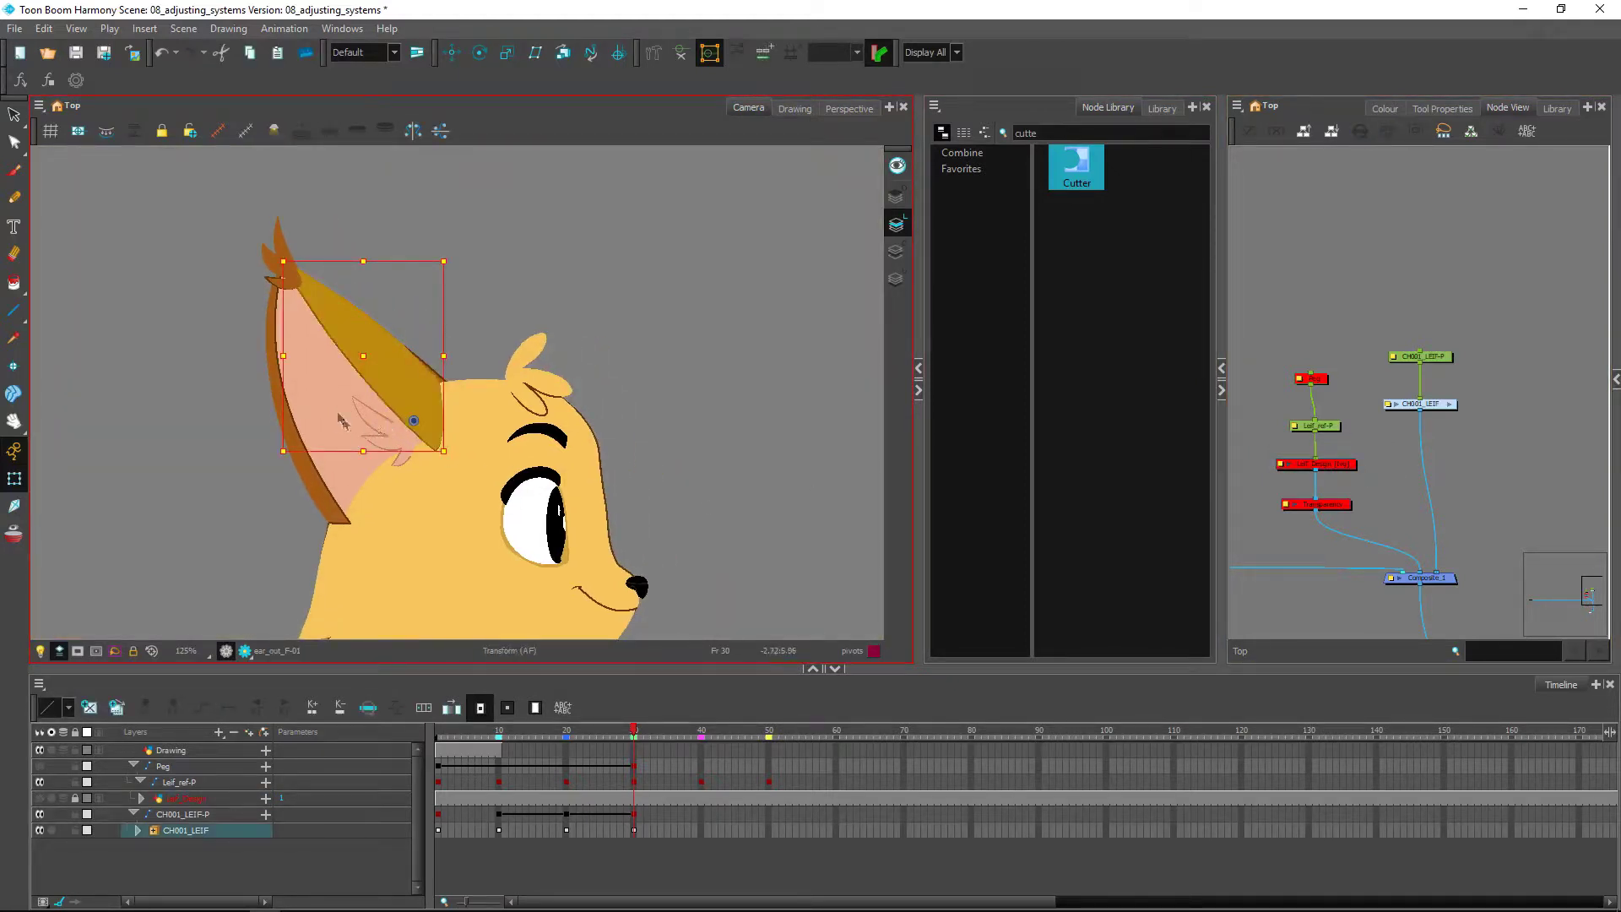
click(345, 518)
key(o)
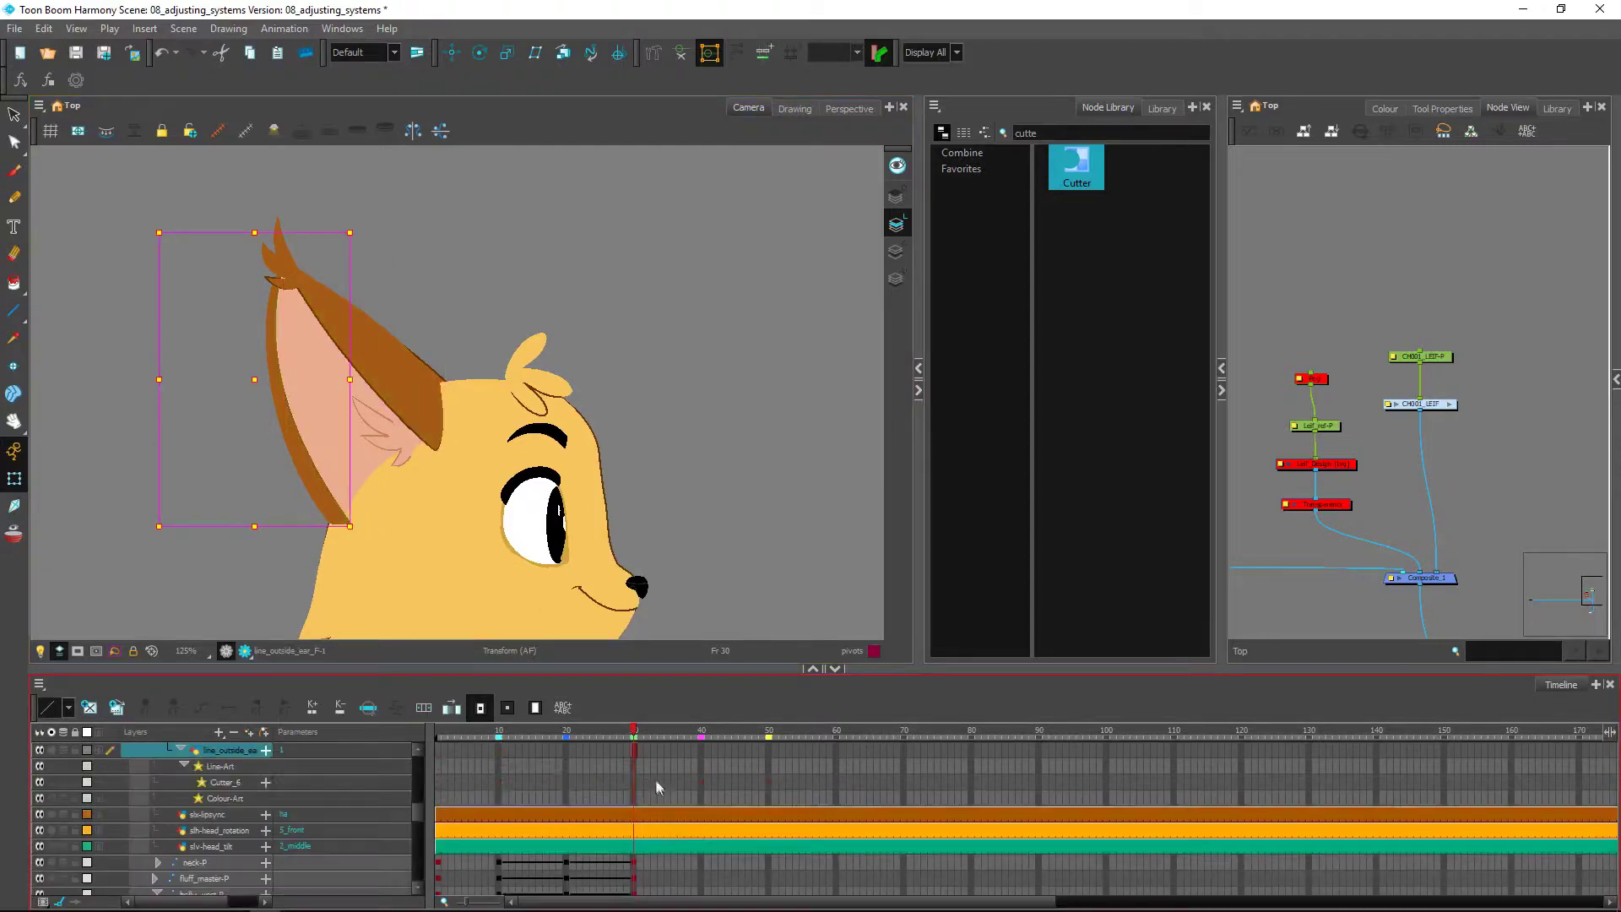
drag(636, 754, 437, 754)
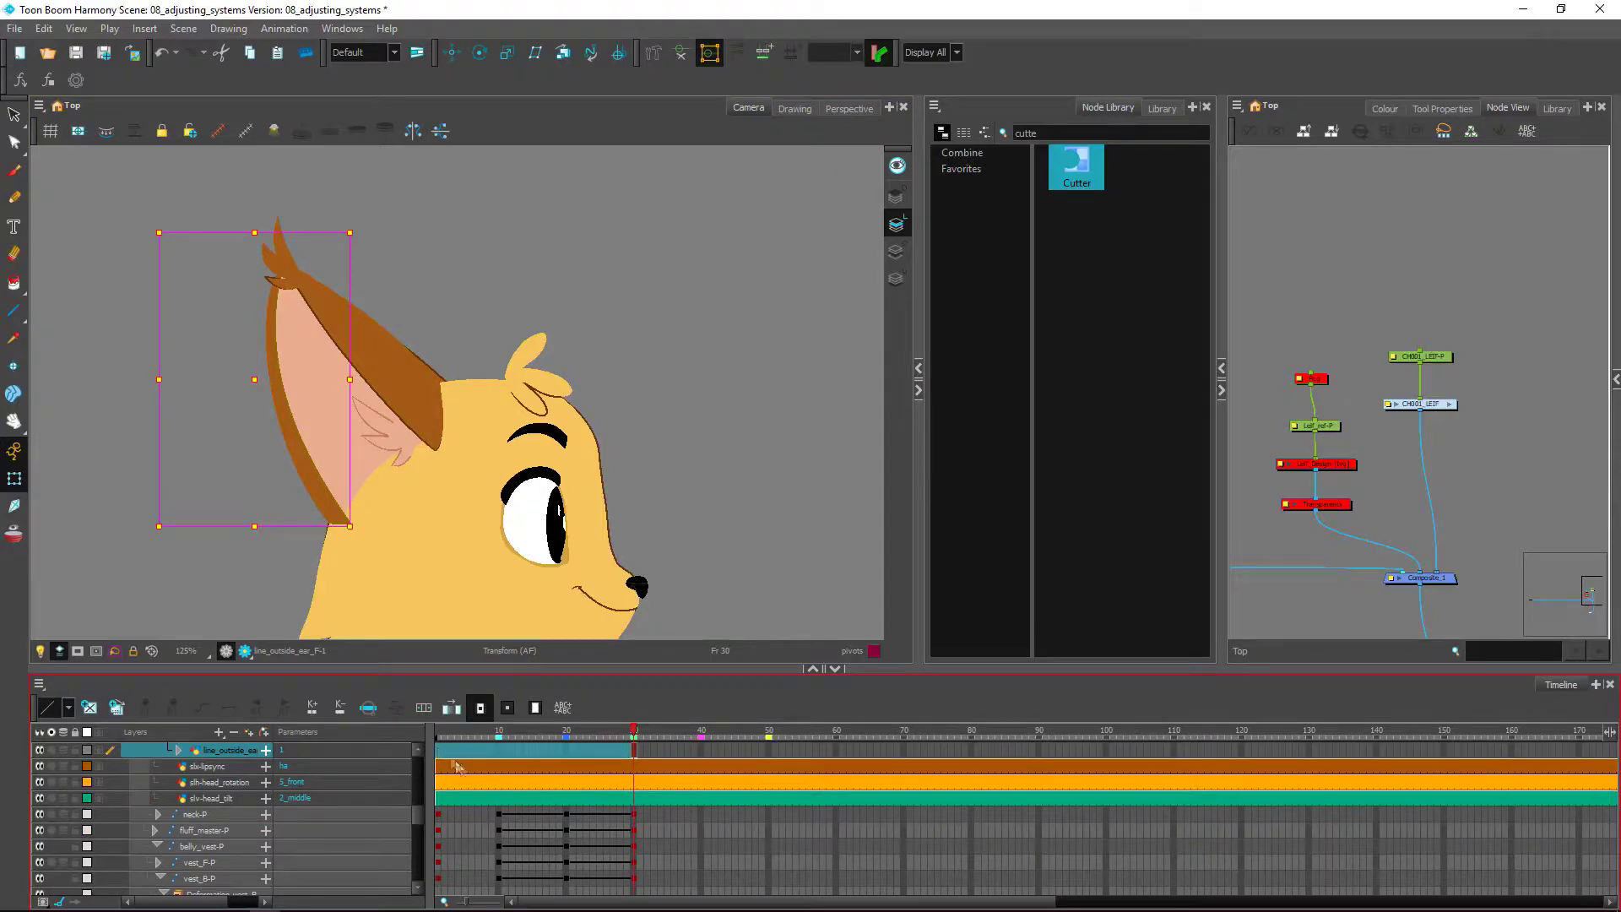
click(637, 755)
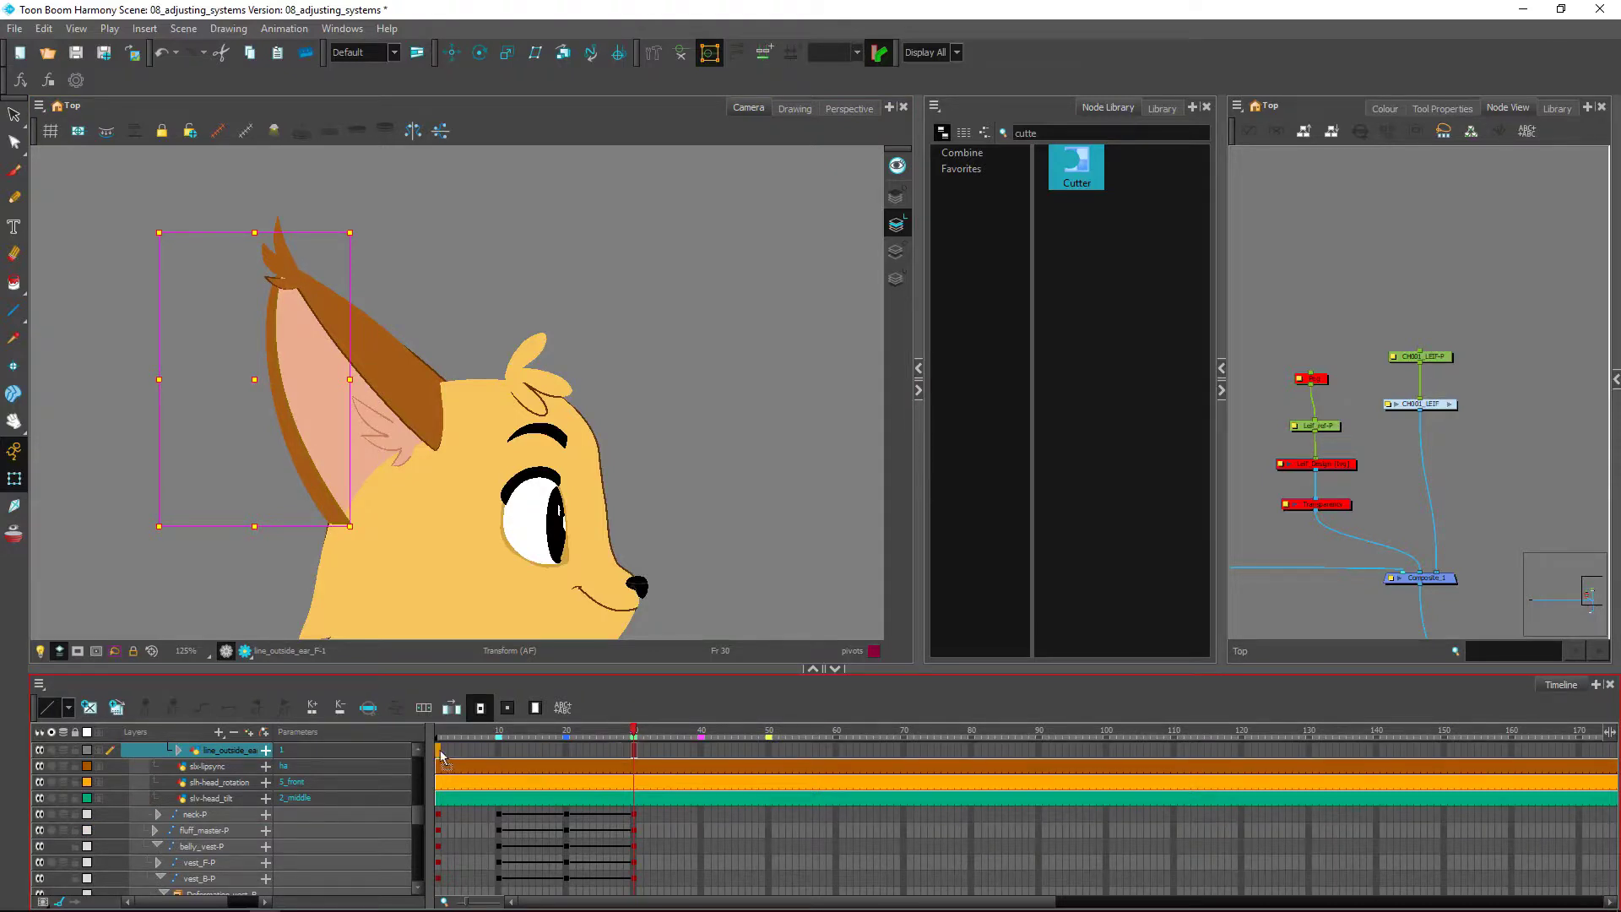
drag(439, 753, 626, 746)
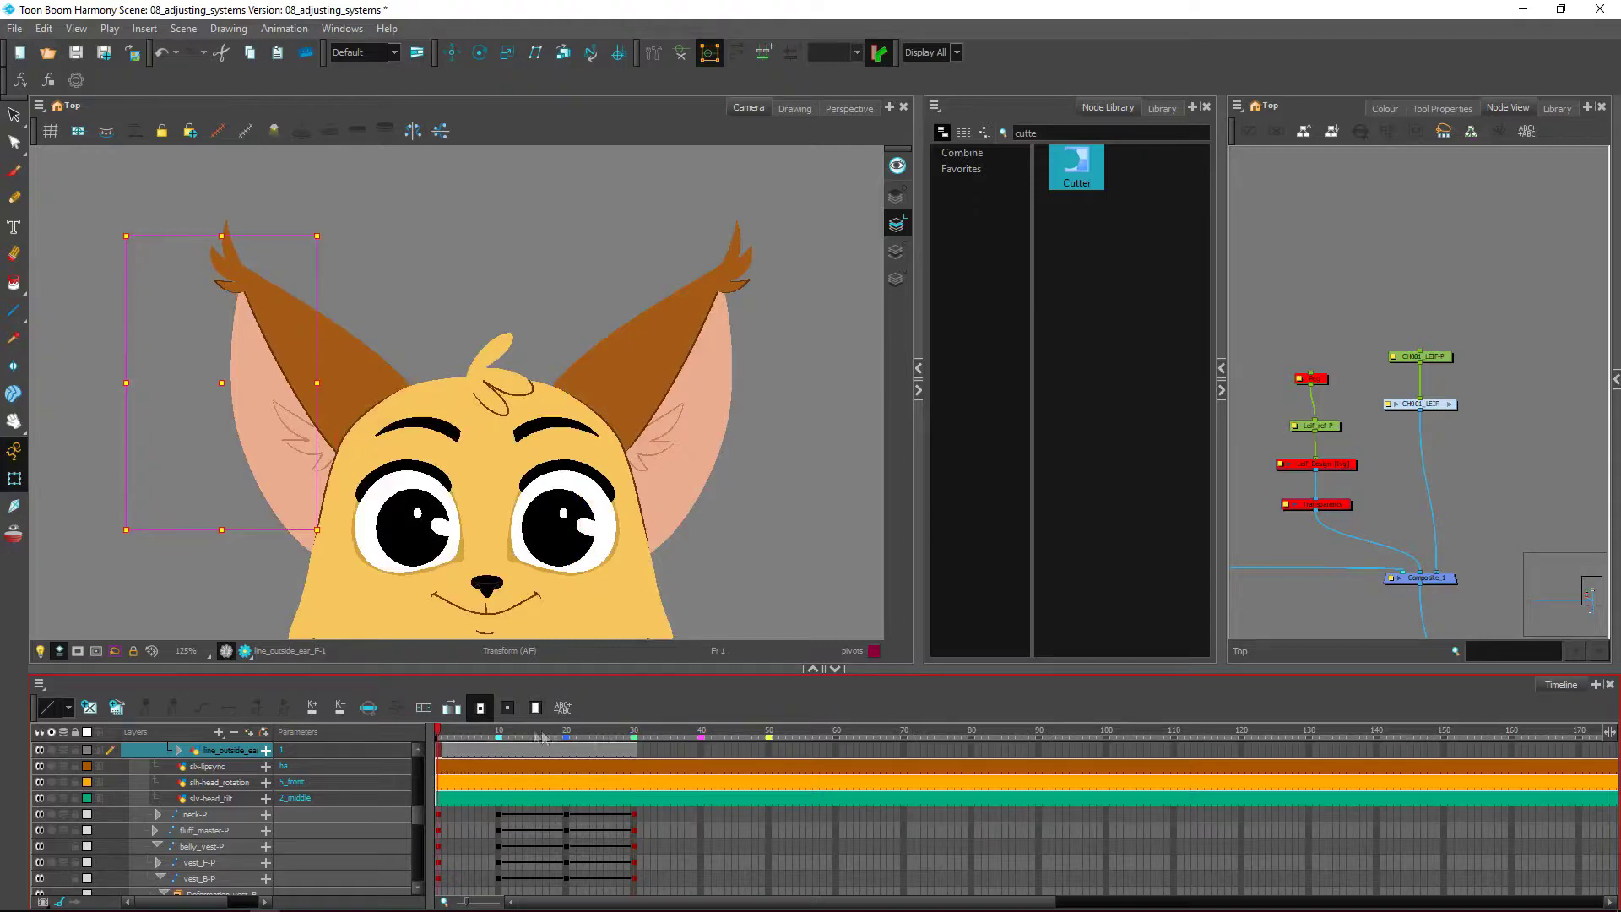
Check the ear outline and the cut rear ear at frames 10, 30 and 20
click(499, 731)
click(417, 544)
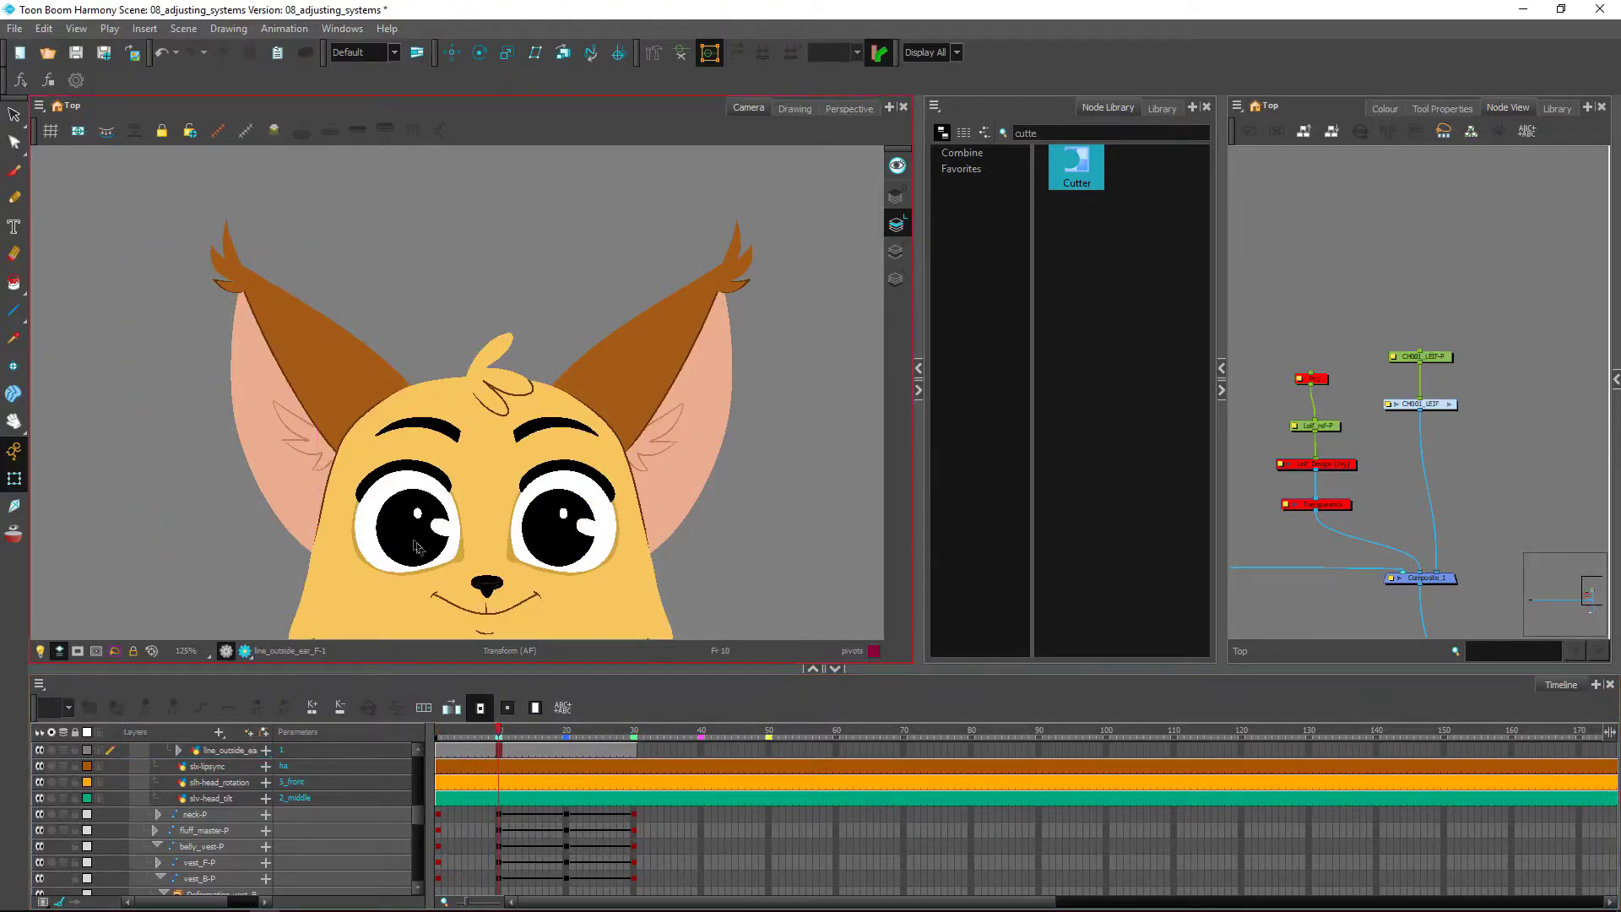
click(632, 751)
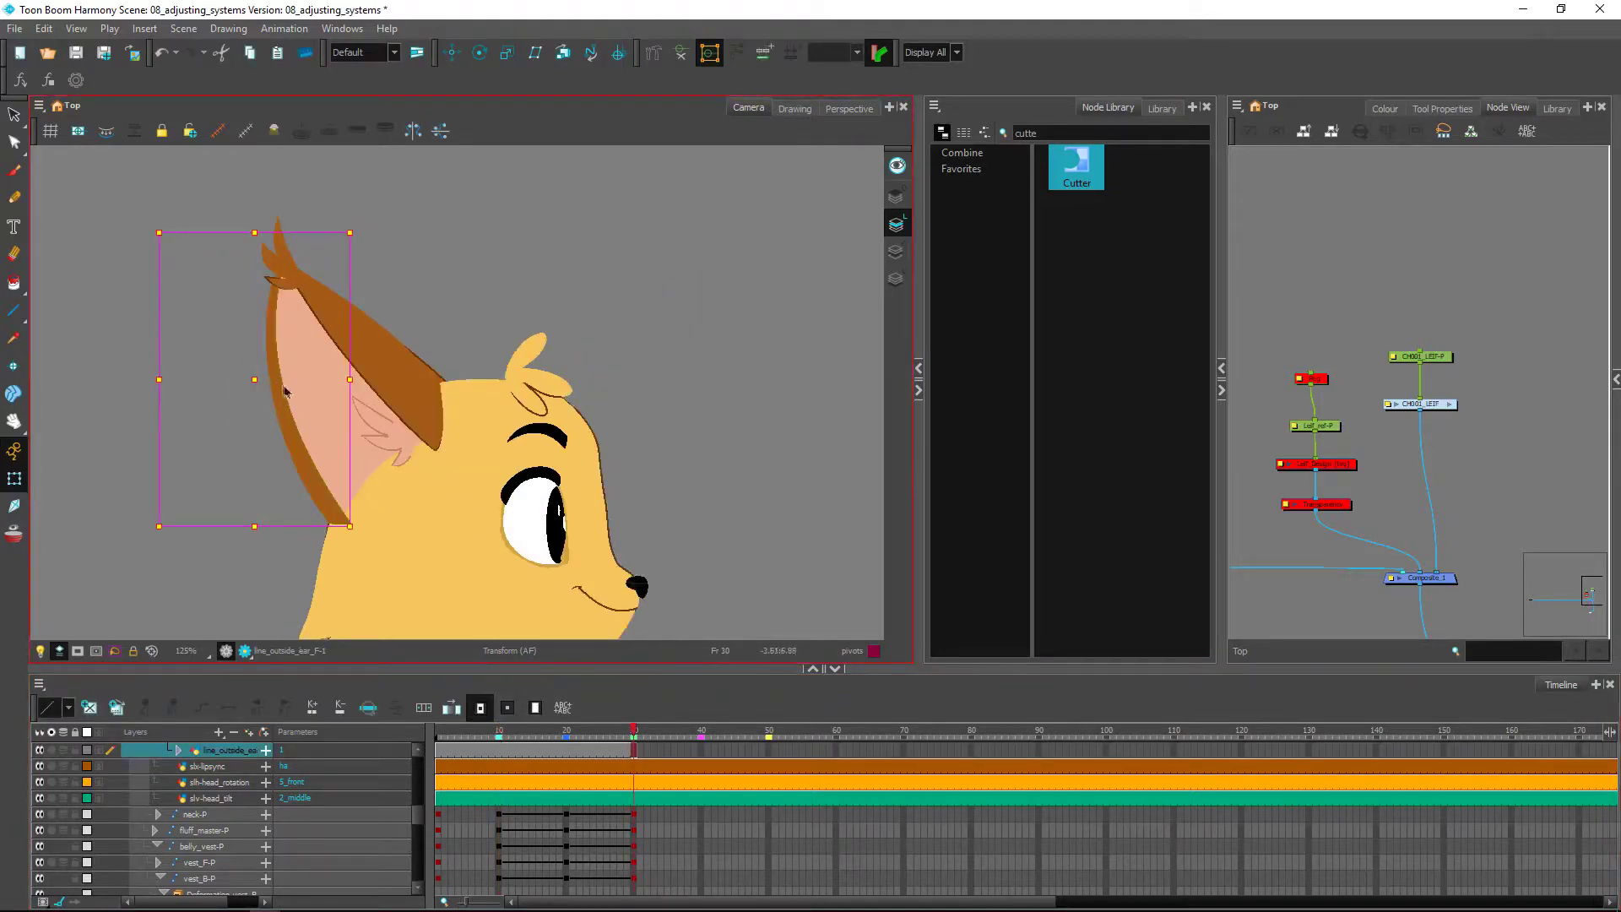
click(393, 508)
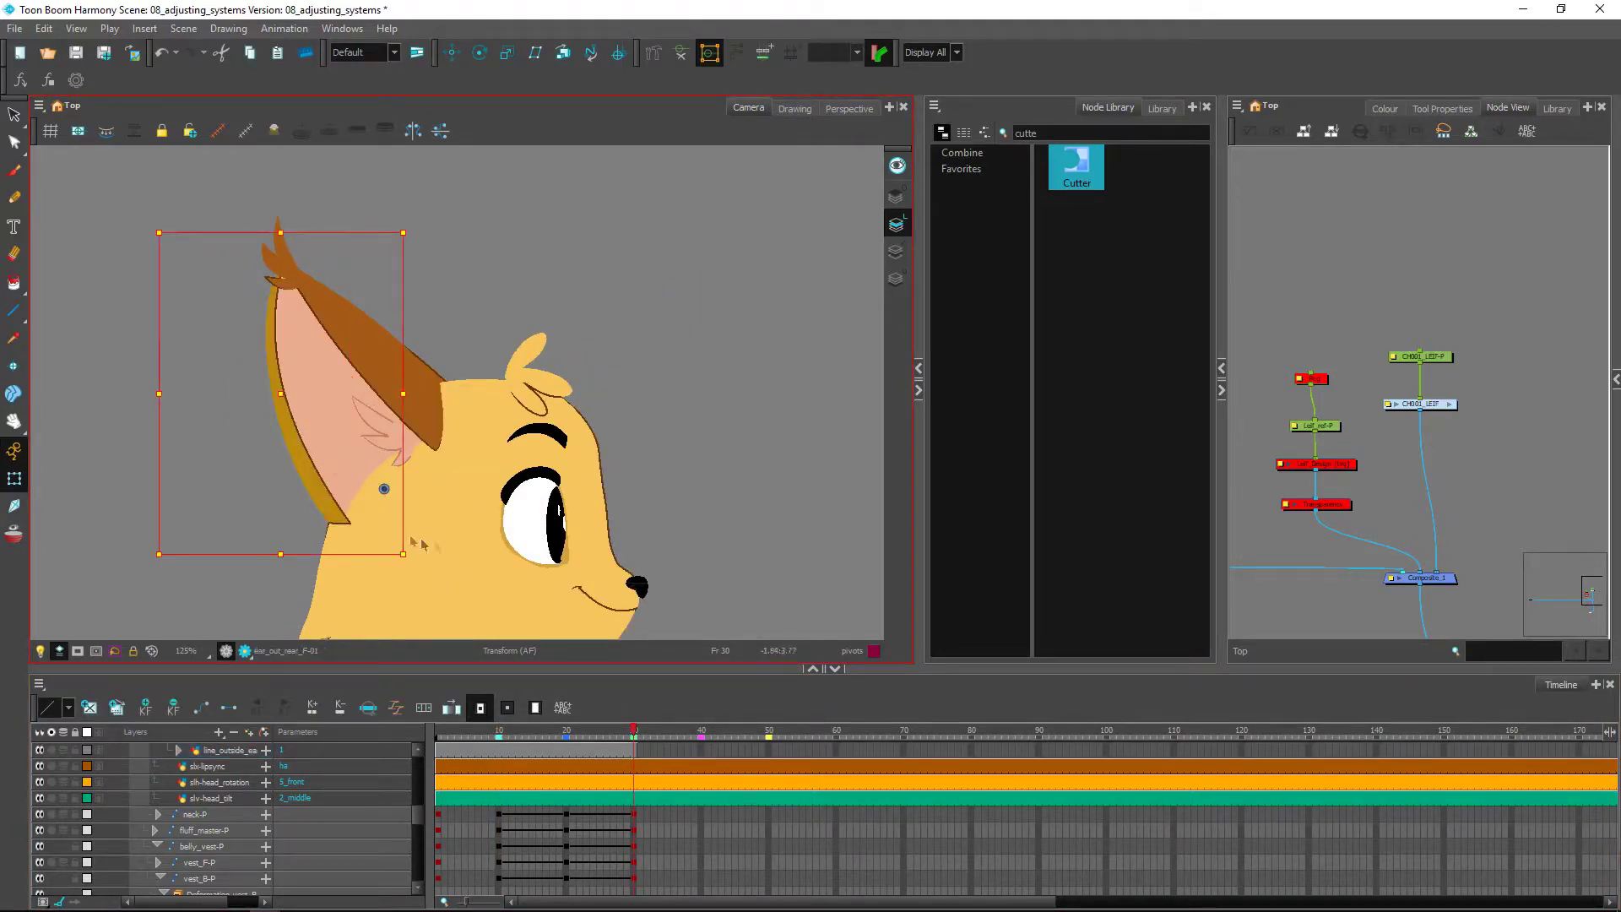
drag(633, 731, 568, 753)
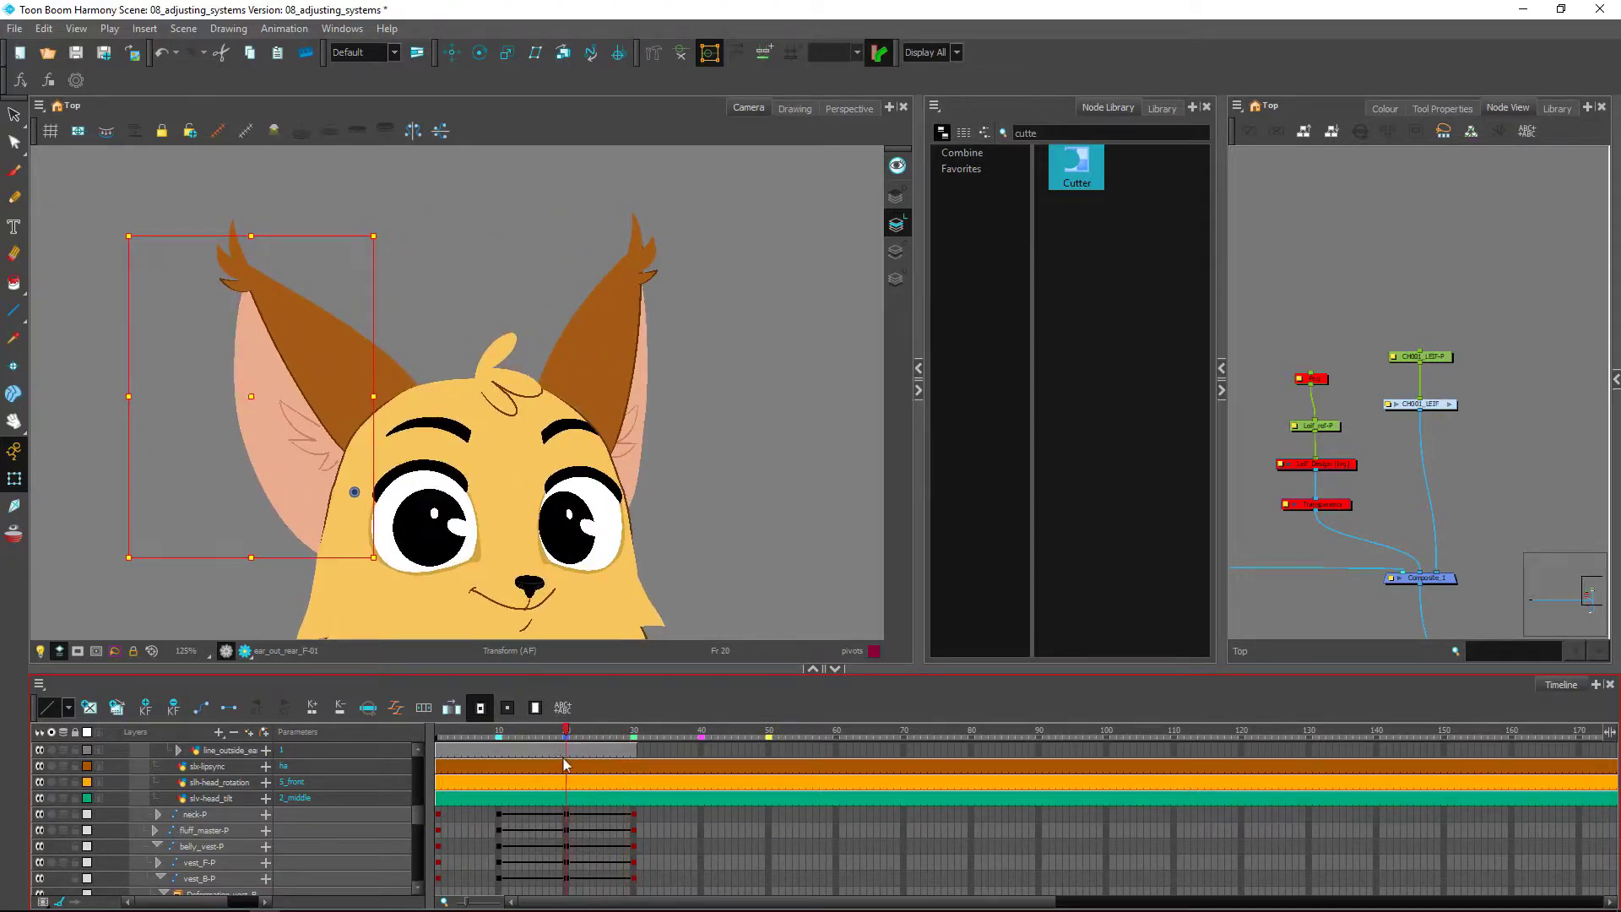
At frame 20, nudge the ear_out_rear_F-P peg inside head_gr forward, in front of the inner ear
click(1358, 348)
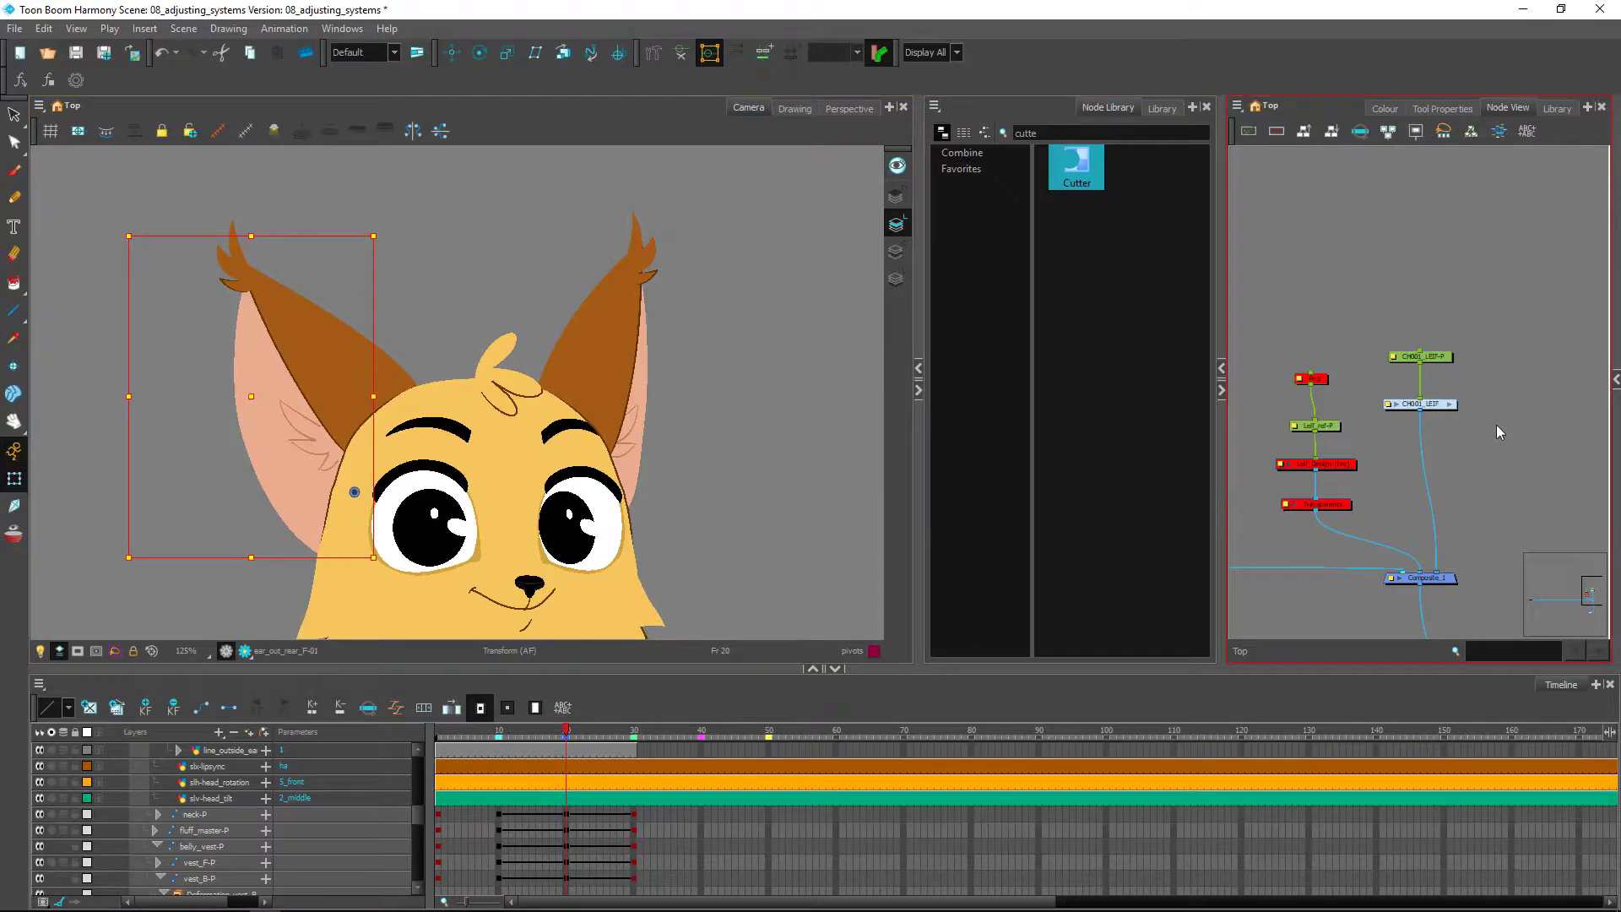
key(o)
click(1447, 434)
key(2)
key(2)
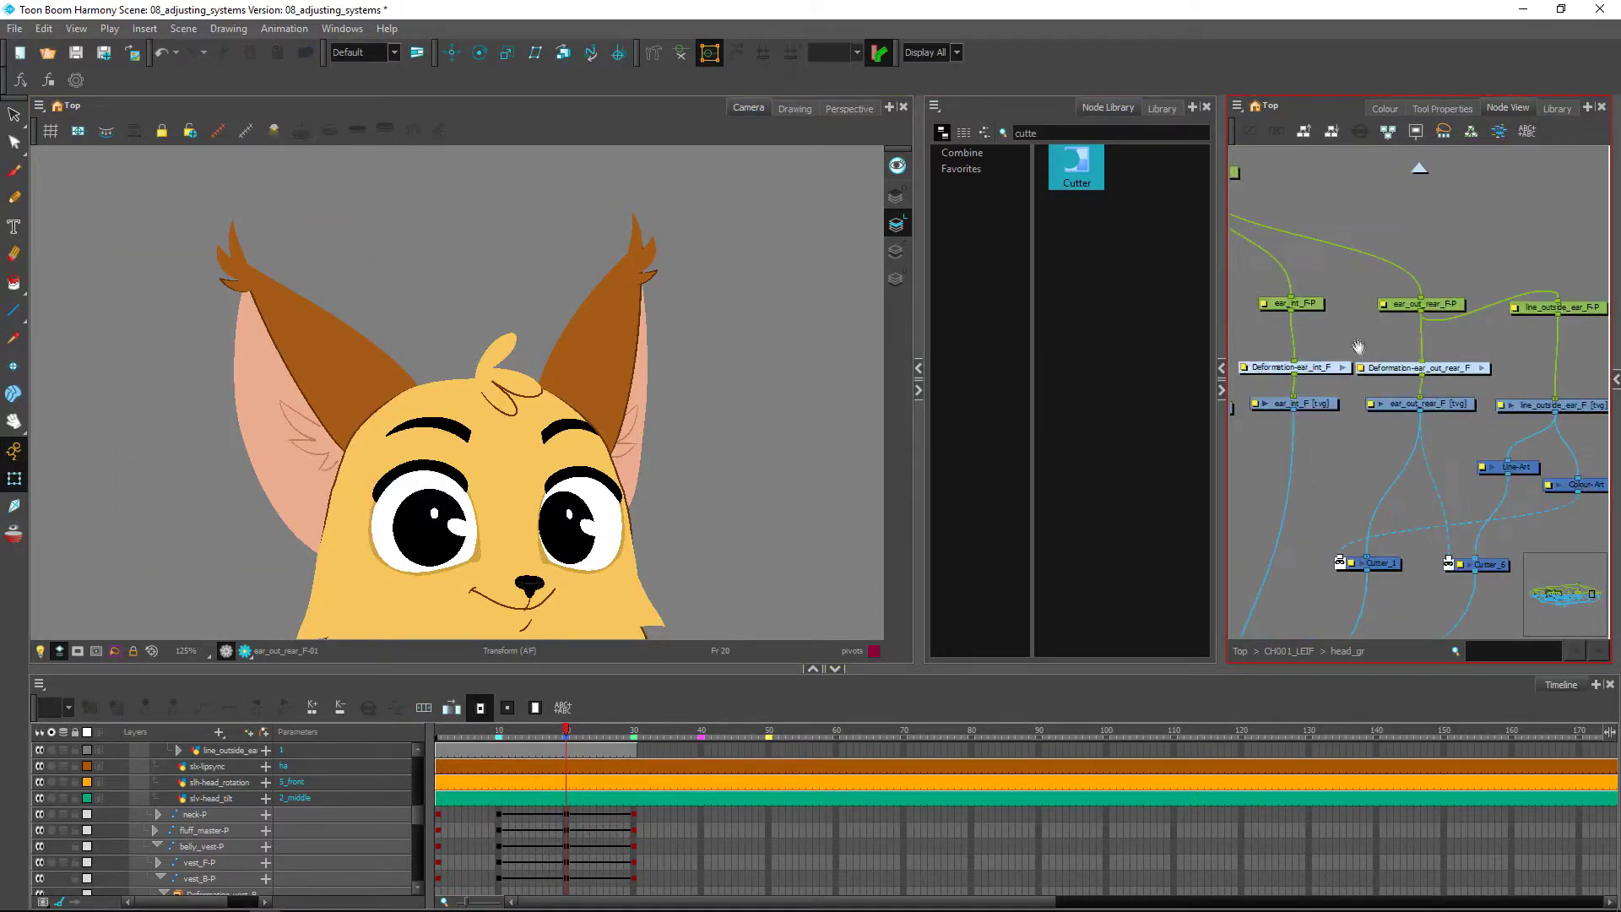
drag(1374, 327, 1456, 430)
click(1529, 410)
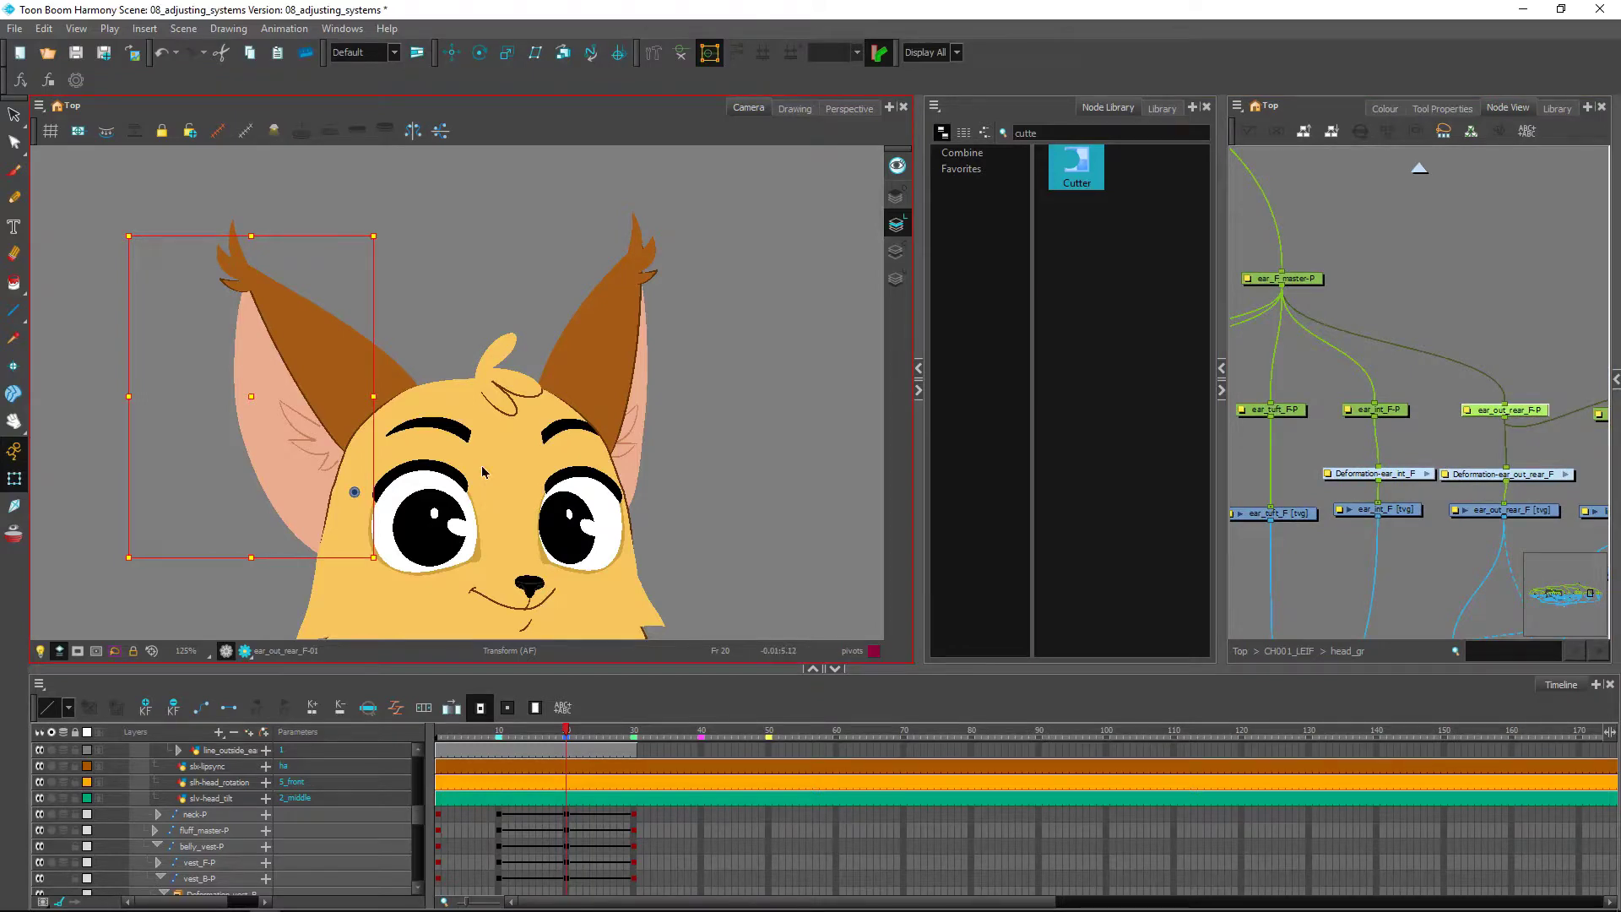
key(alt+Down)
key(2)
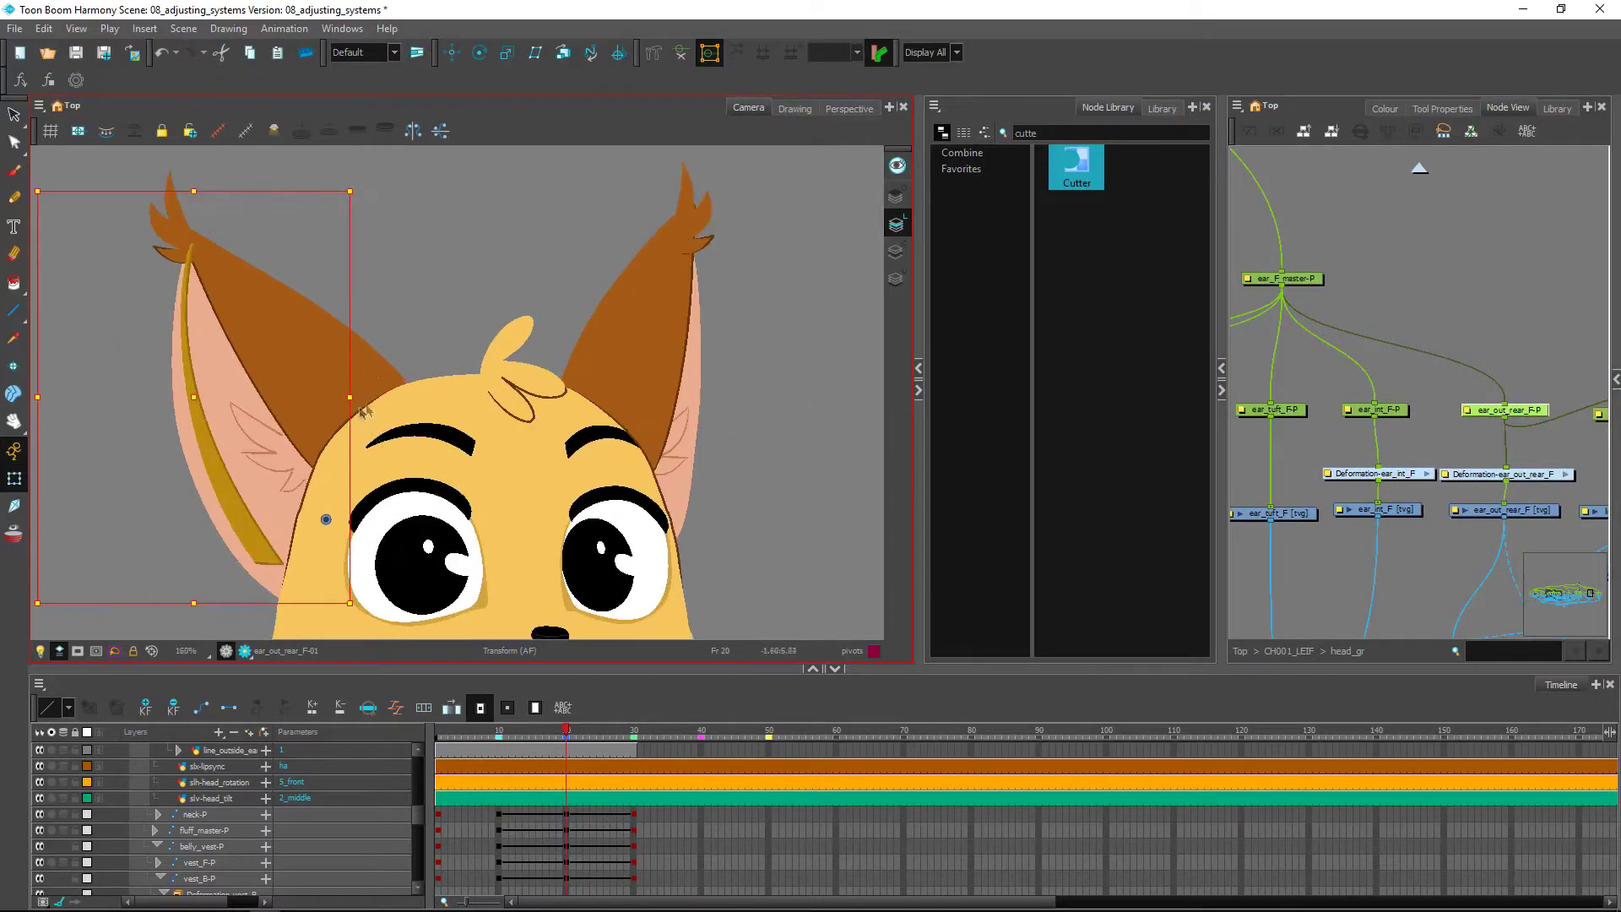
click(319, 300)
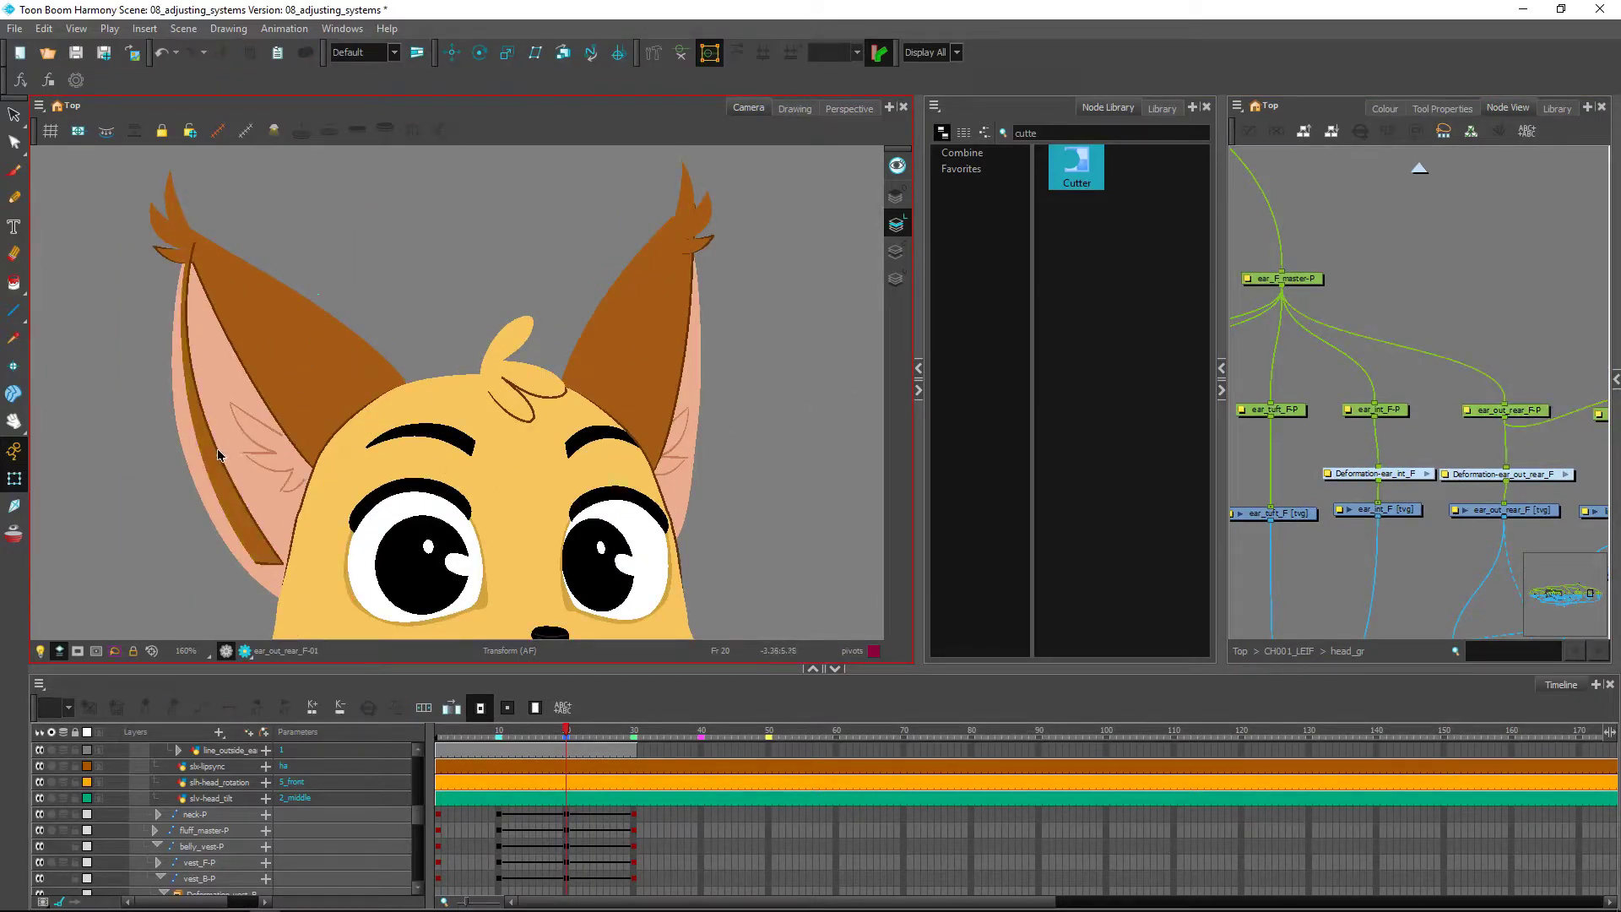
At frame 20, add a display node connected to the line_outside_ear_F drawing inside head_gr
mouse_move(566, 731)
mouse_down()
mouse_move(628, 741)
mouse_move(567, 749)
mouse_up()
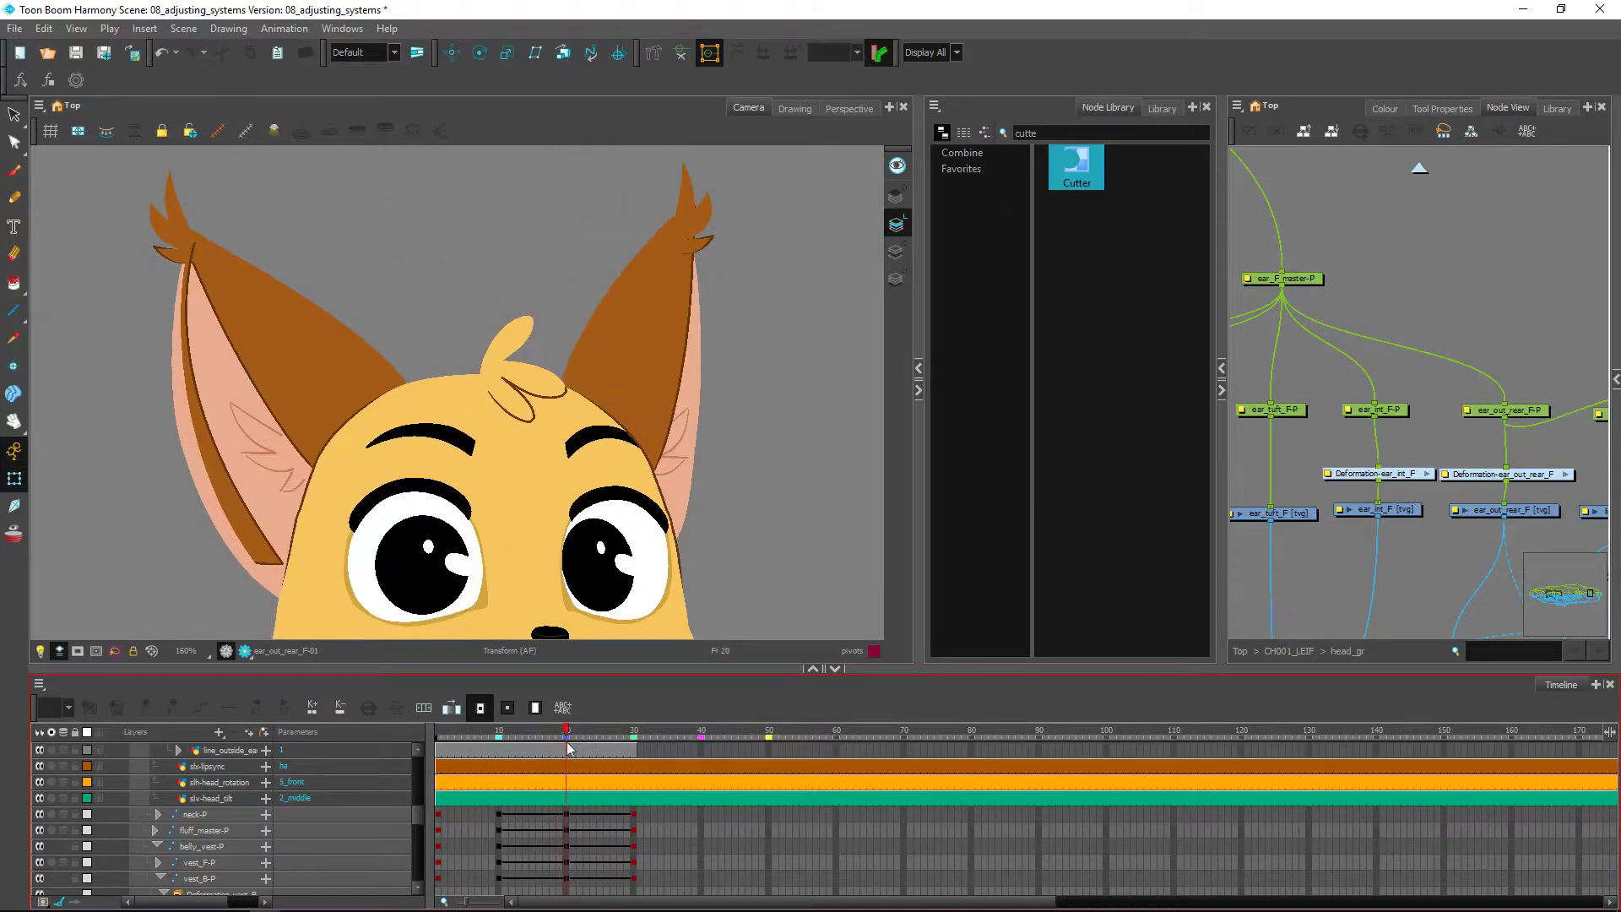
drag(1484, 486, 1200, 464)
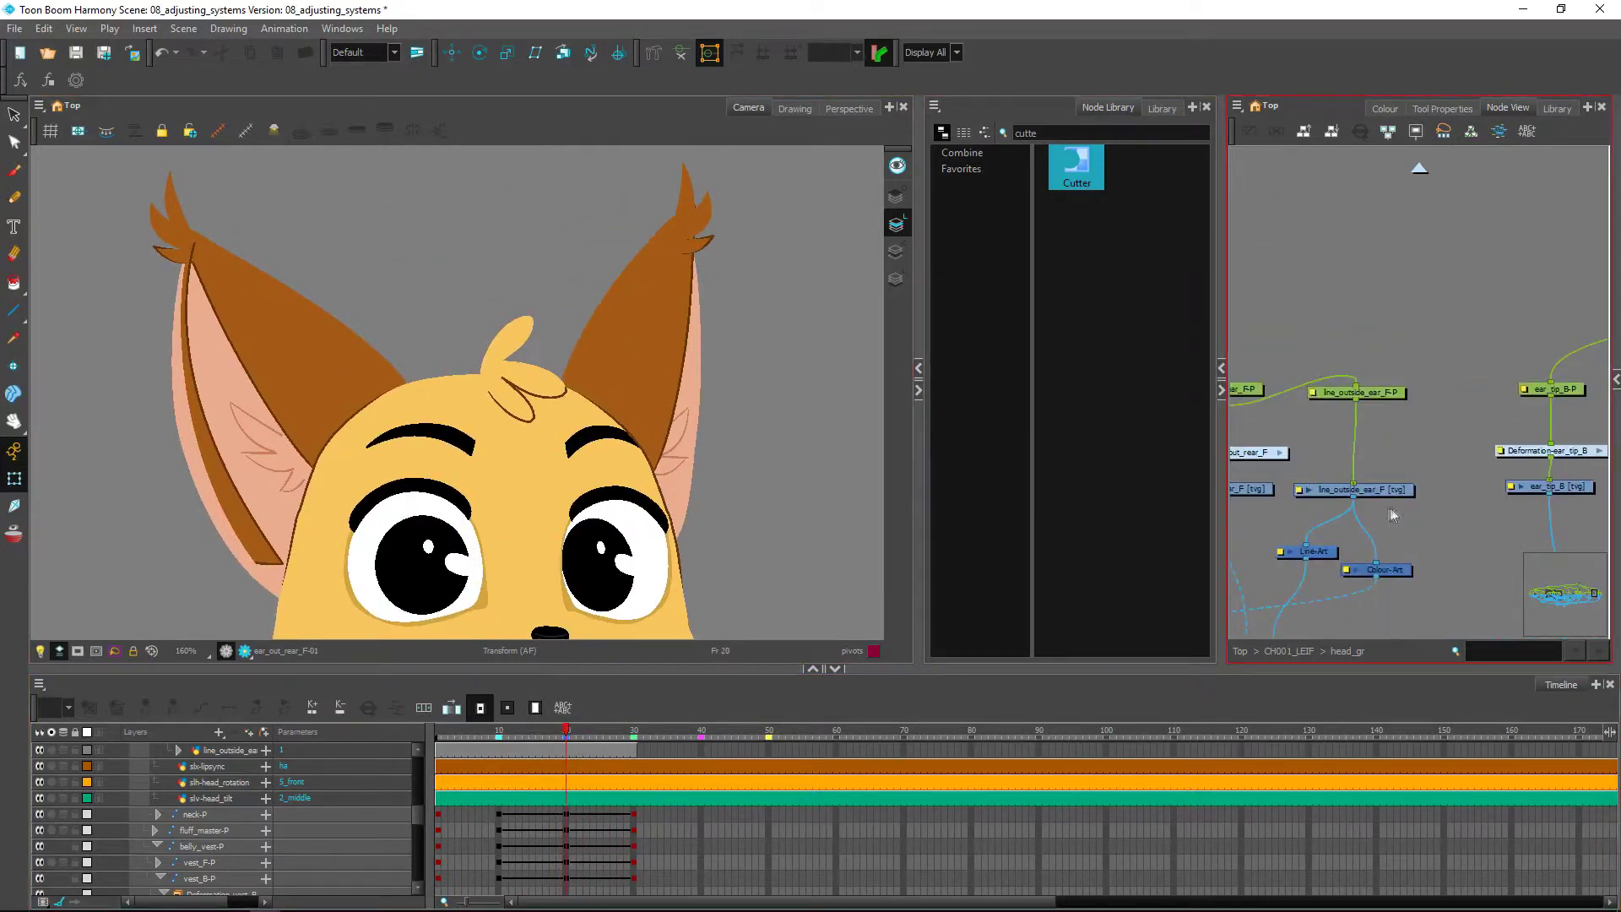
click(1444, 518)
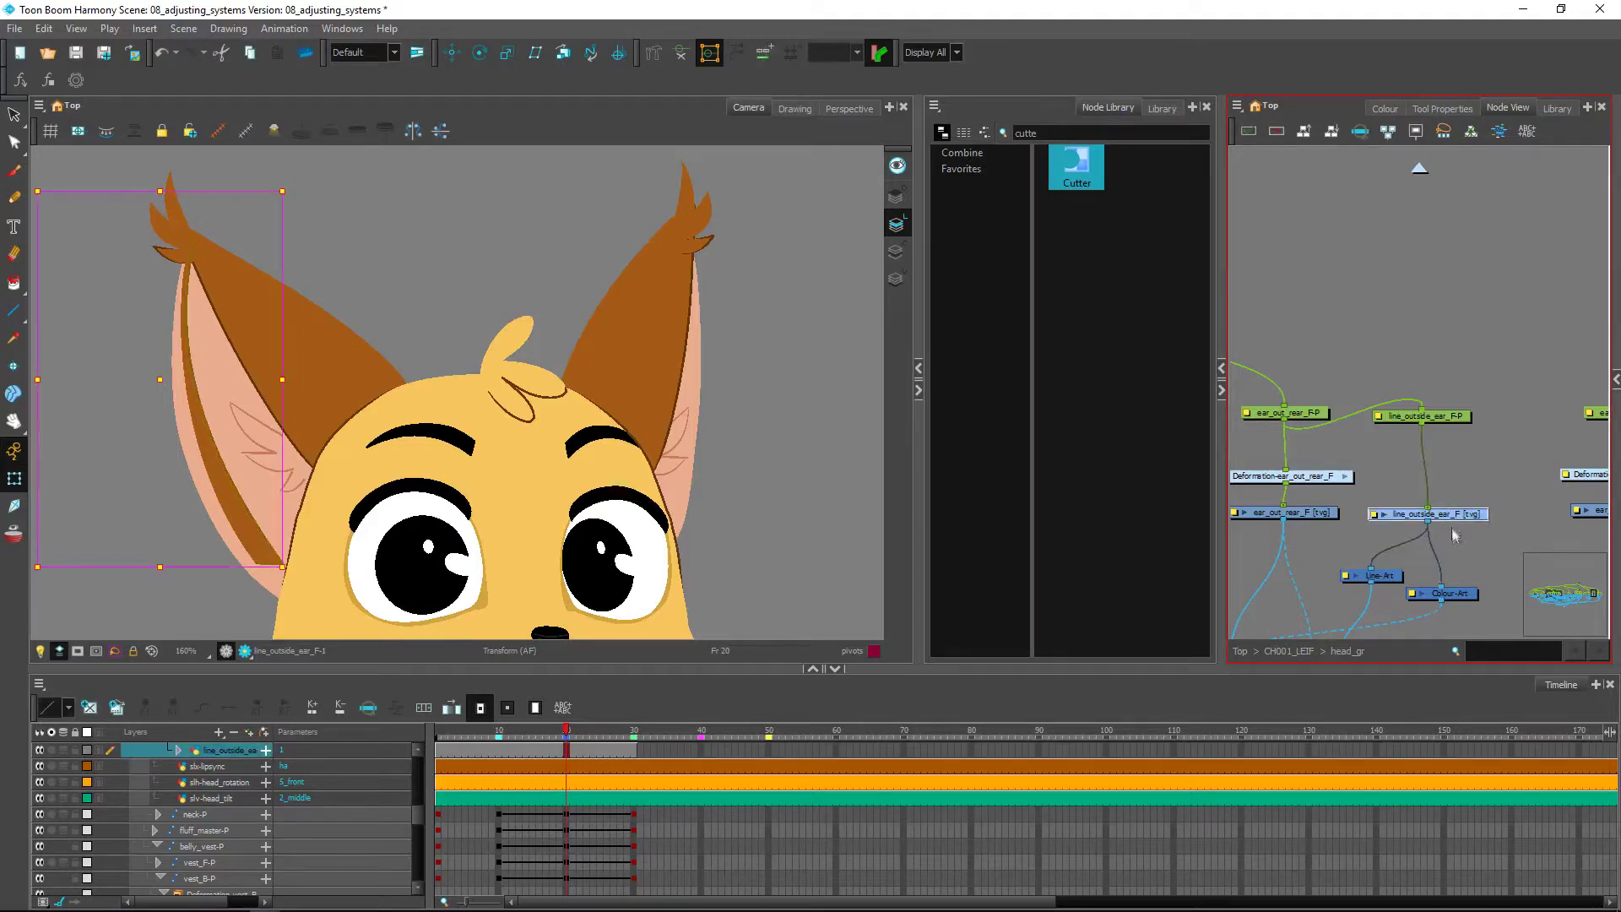
key(shift+d)
drag(1490, 538, 1479, 546)
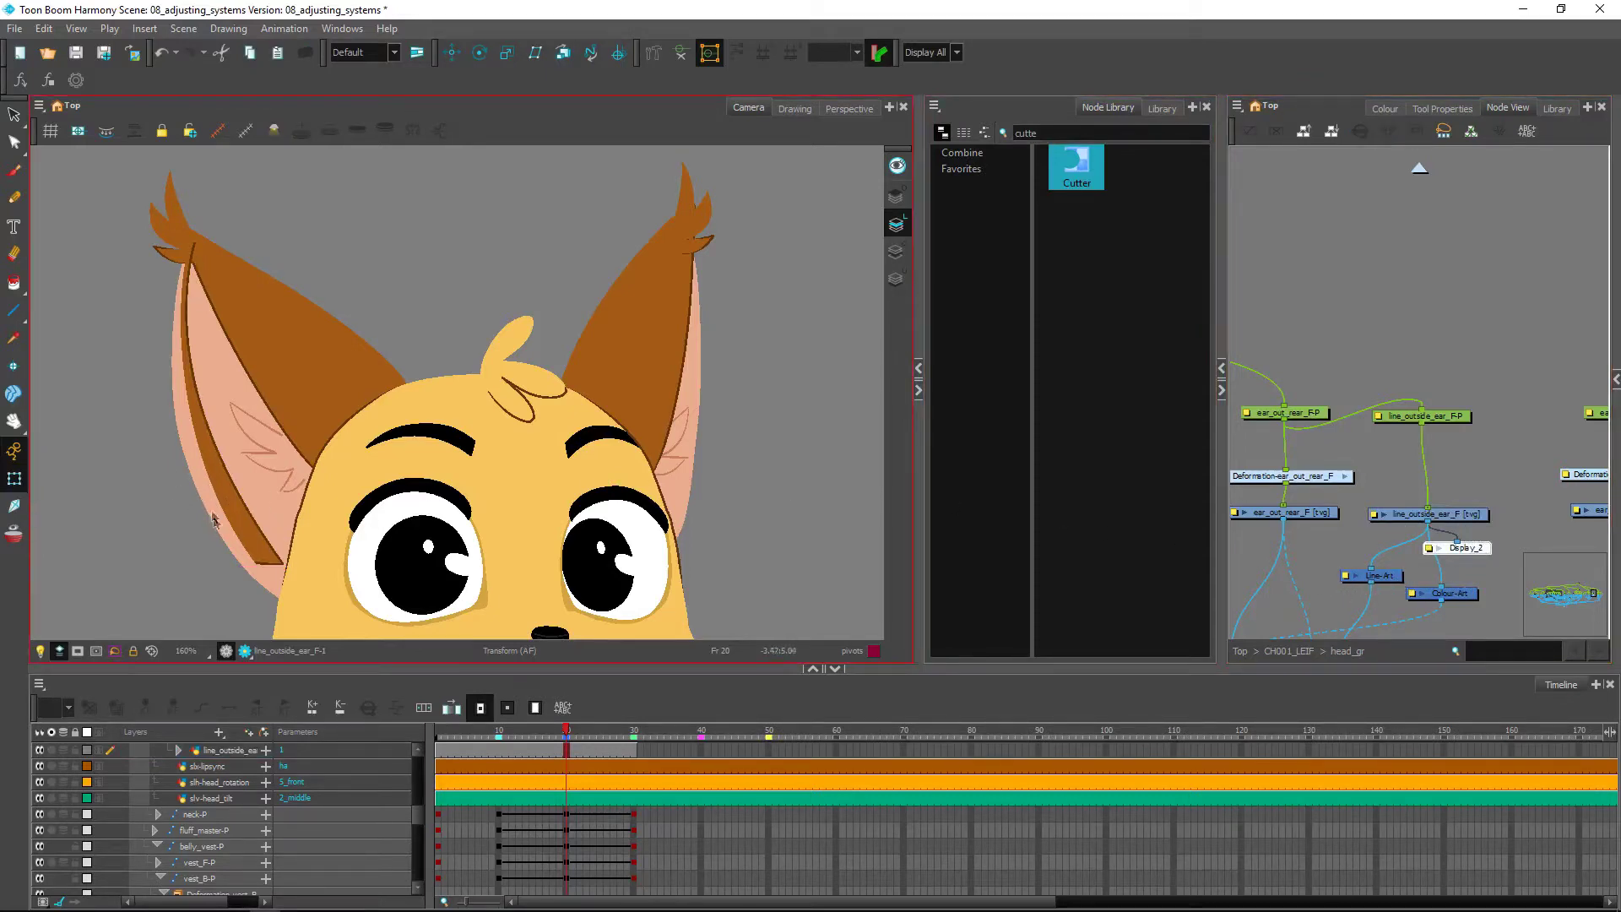
Isolate the line_outside_ear_F drawing in the camera view by switching the active display to Display_2
click(1463, 519)
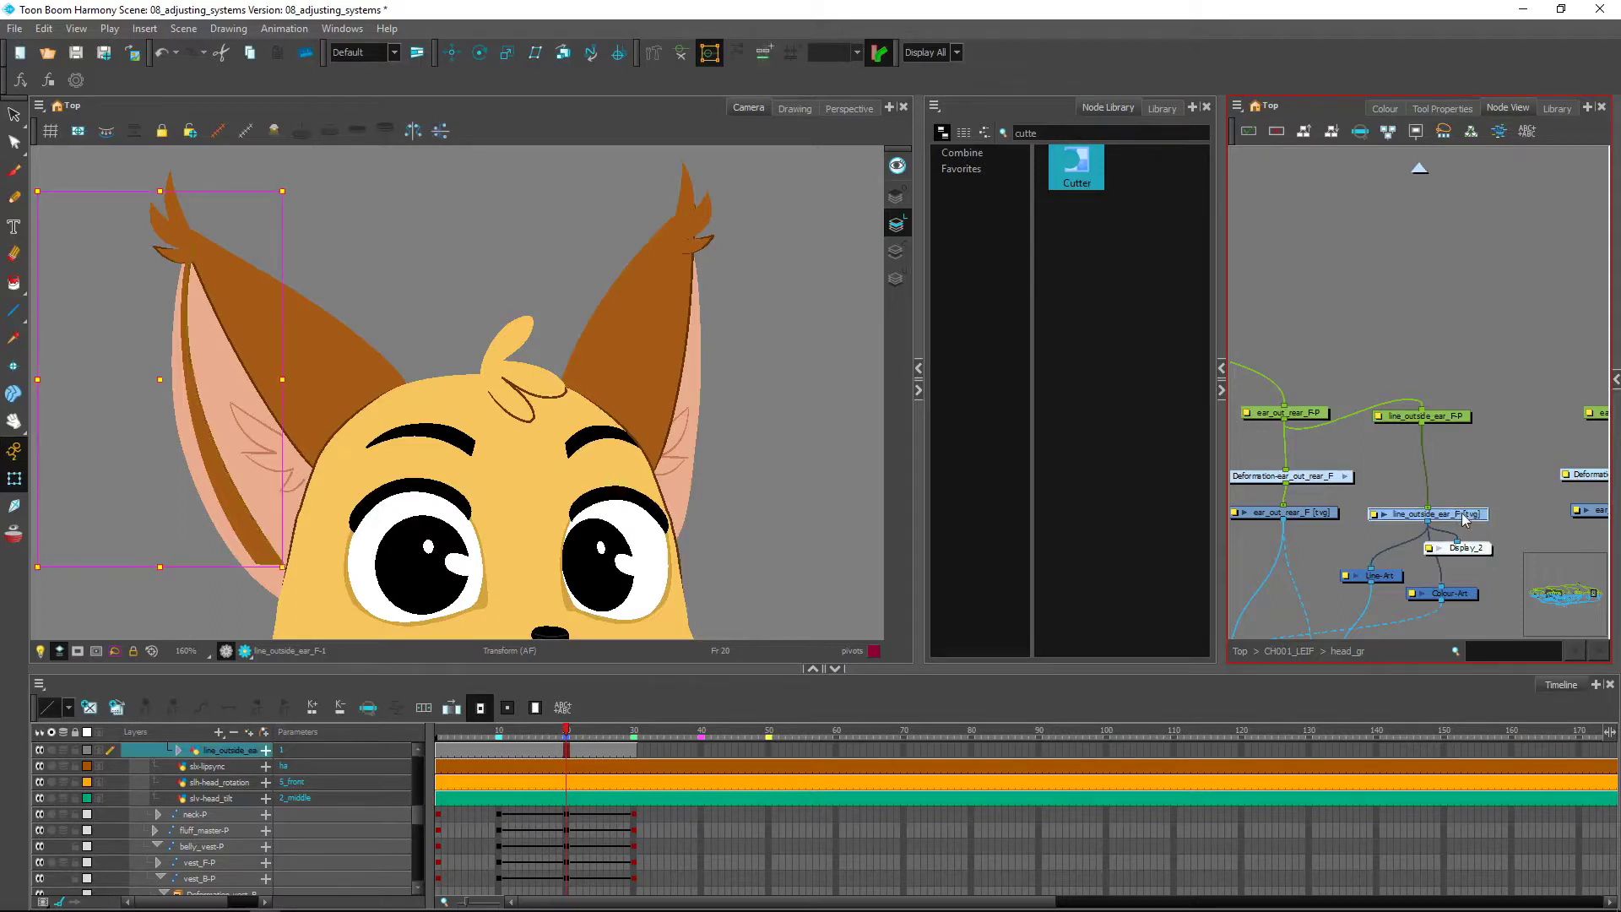
click(931, 53)
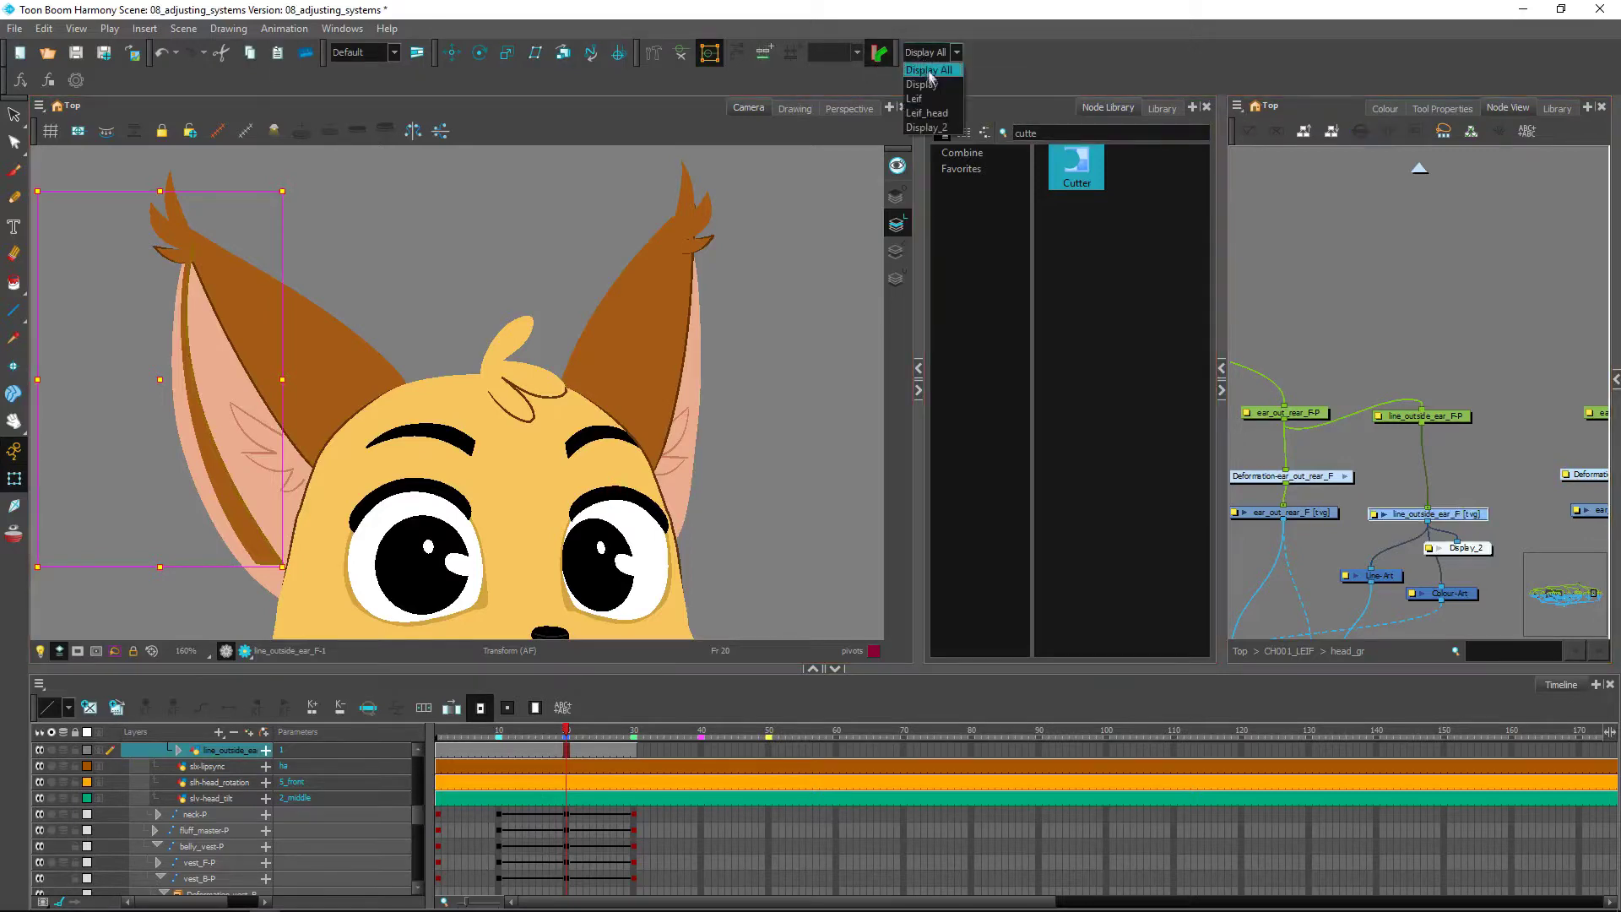
click(926, 127)
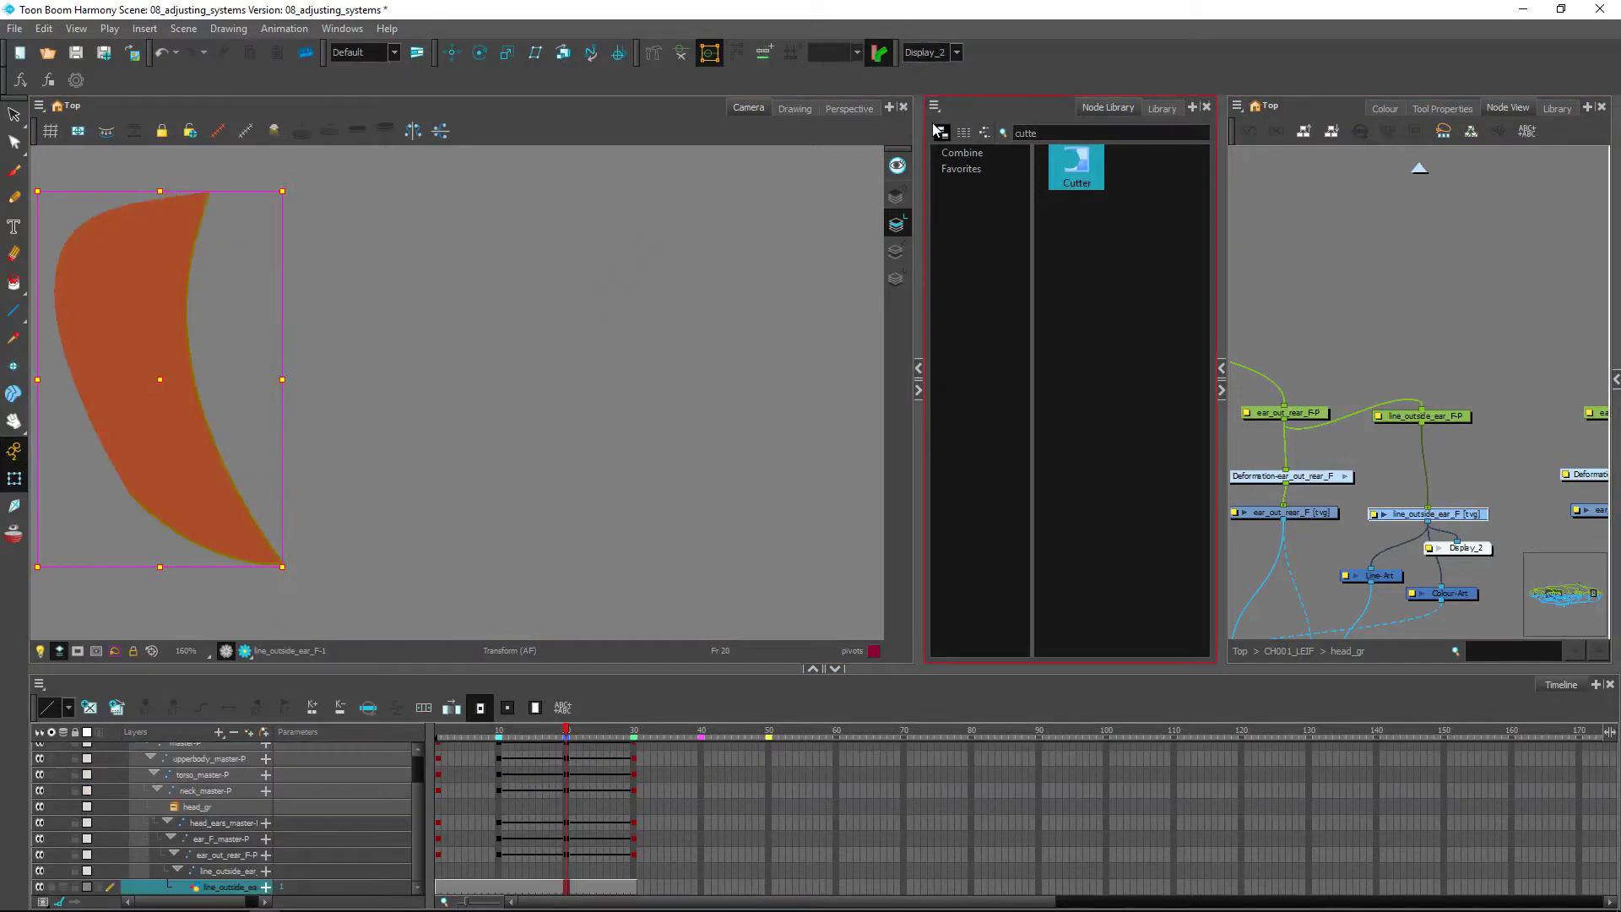
click(533, 308)
drag(428, 211, 657, 214)
With the Rigging tool, start a curve deformation chain on line_outside_ear_F, following its inner edge from the upper tip to the lower tip
click(653, 53)
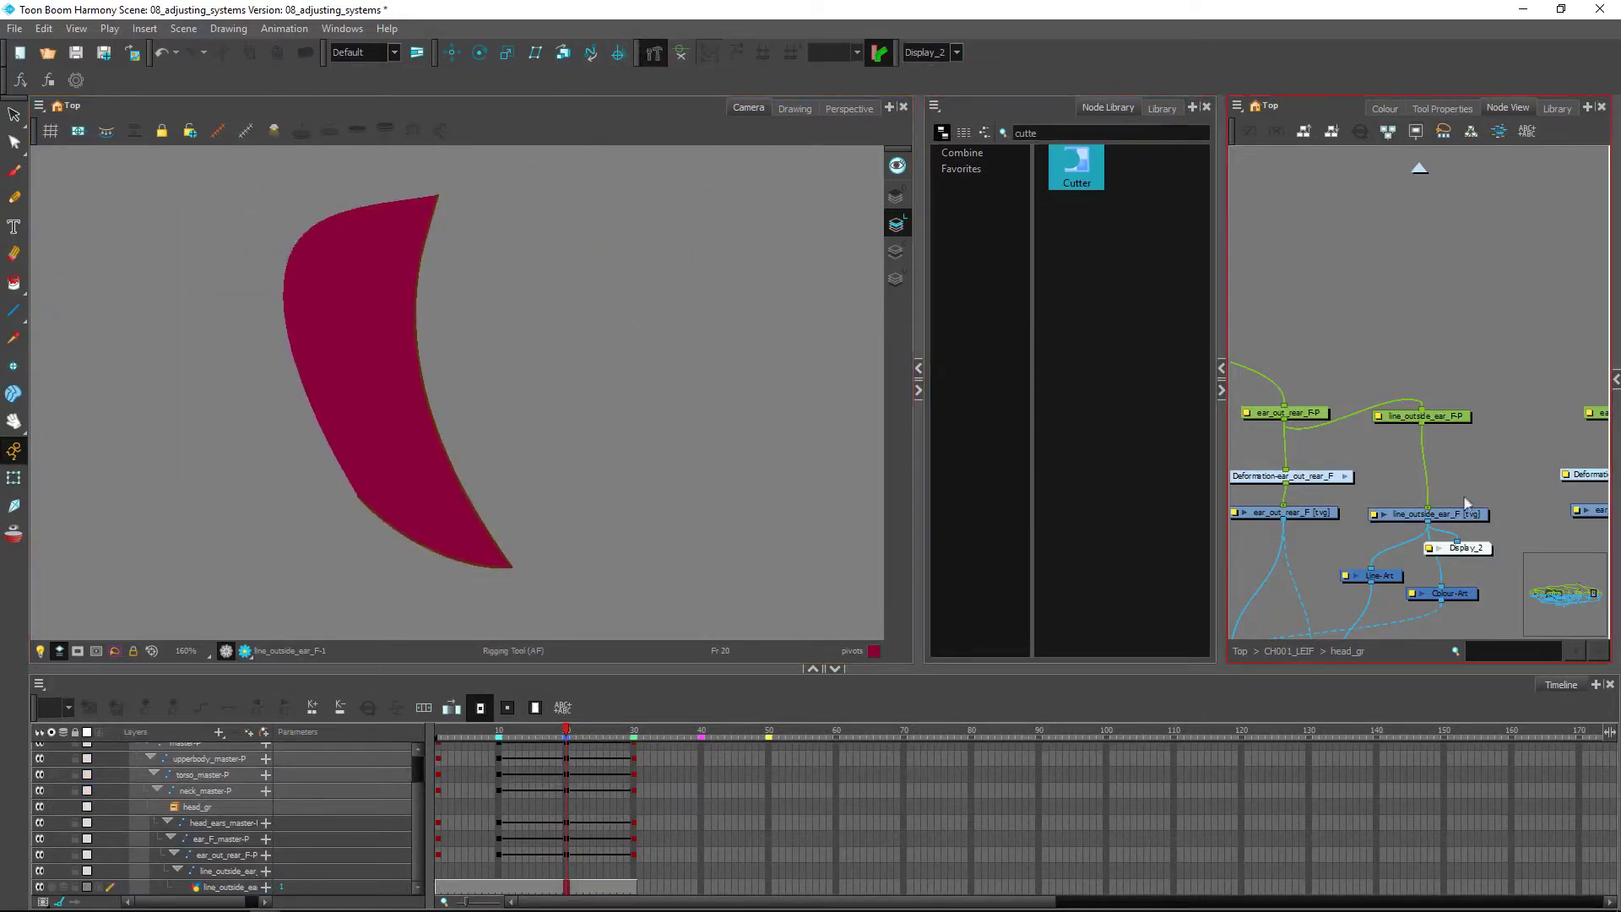
click(1459, 512)
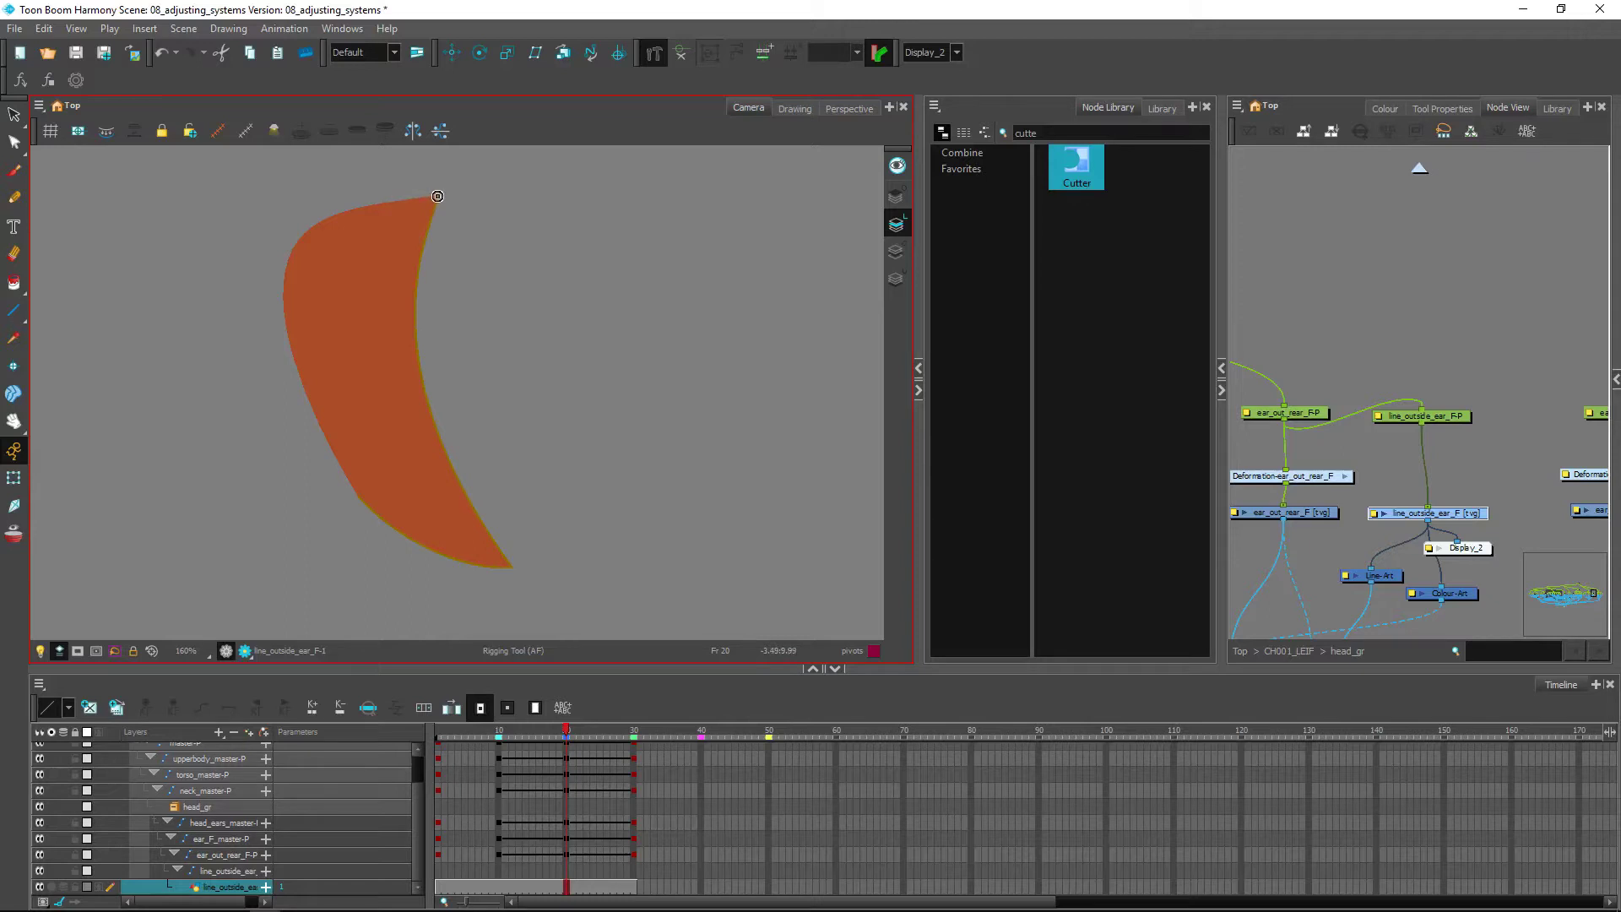
key(ctrl+z)
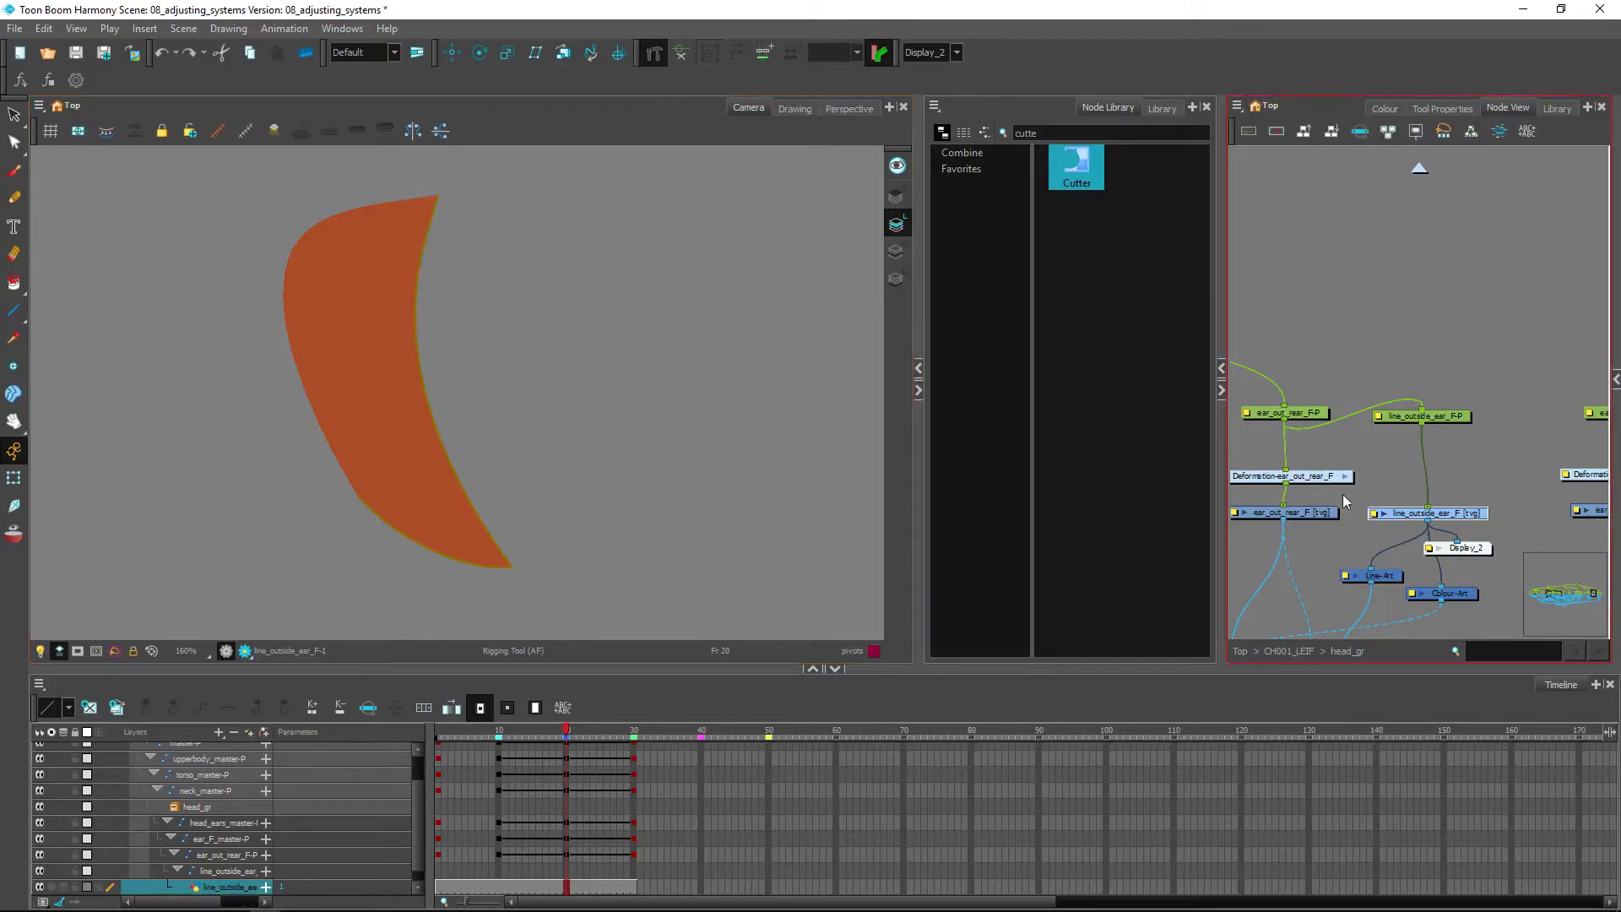
click(437, 195)
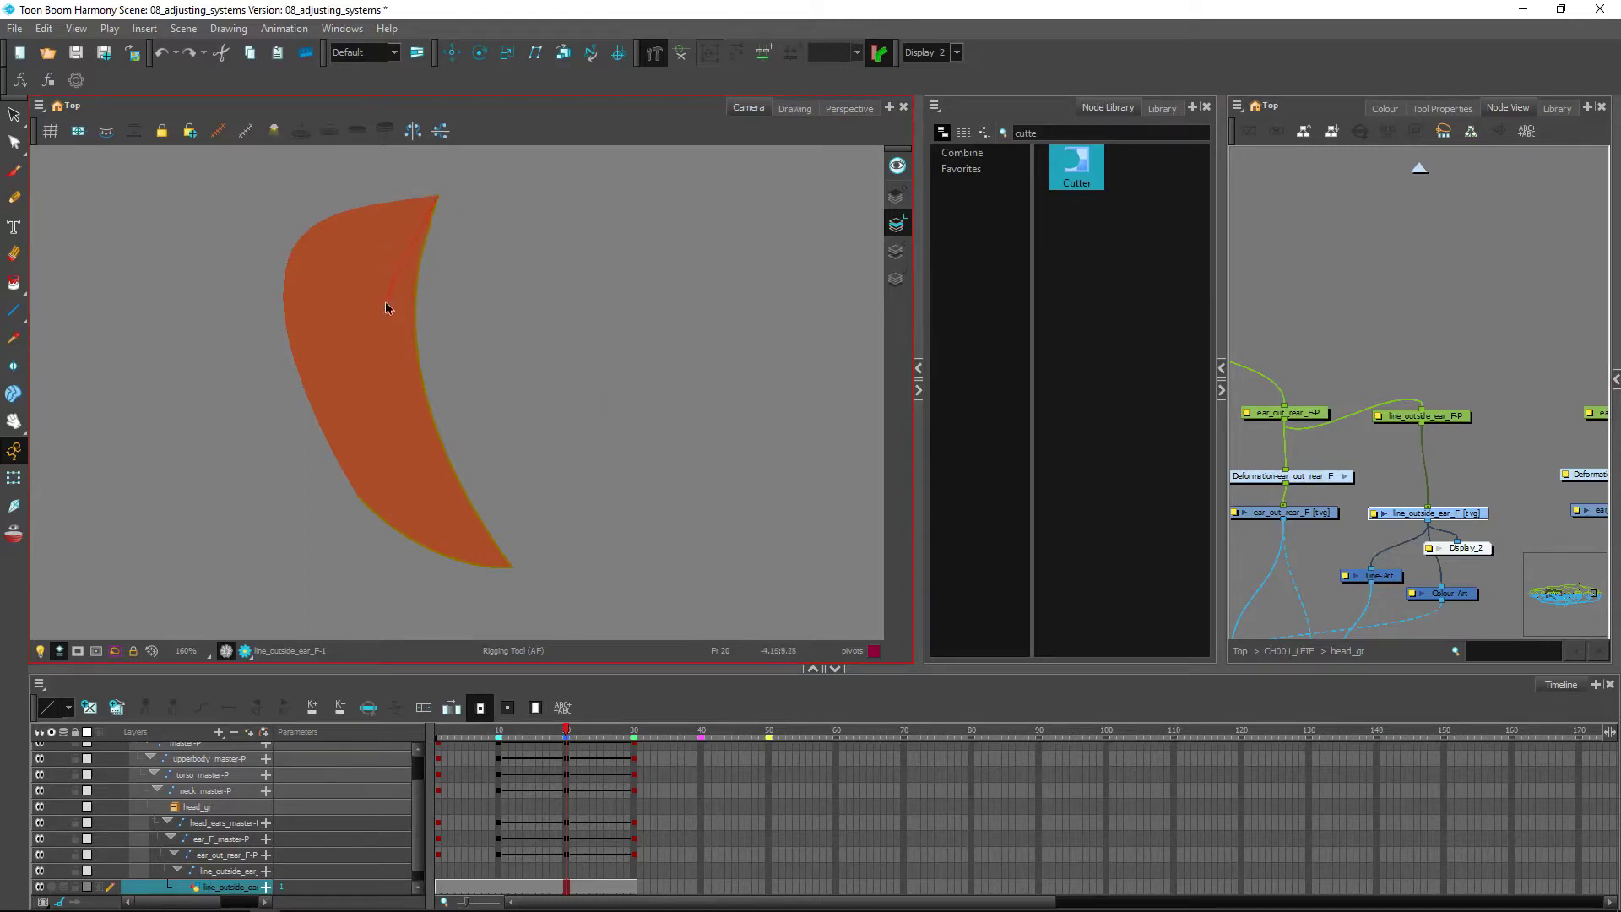
click(387, 332)
click(514, 566)
click(420, 449)
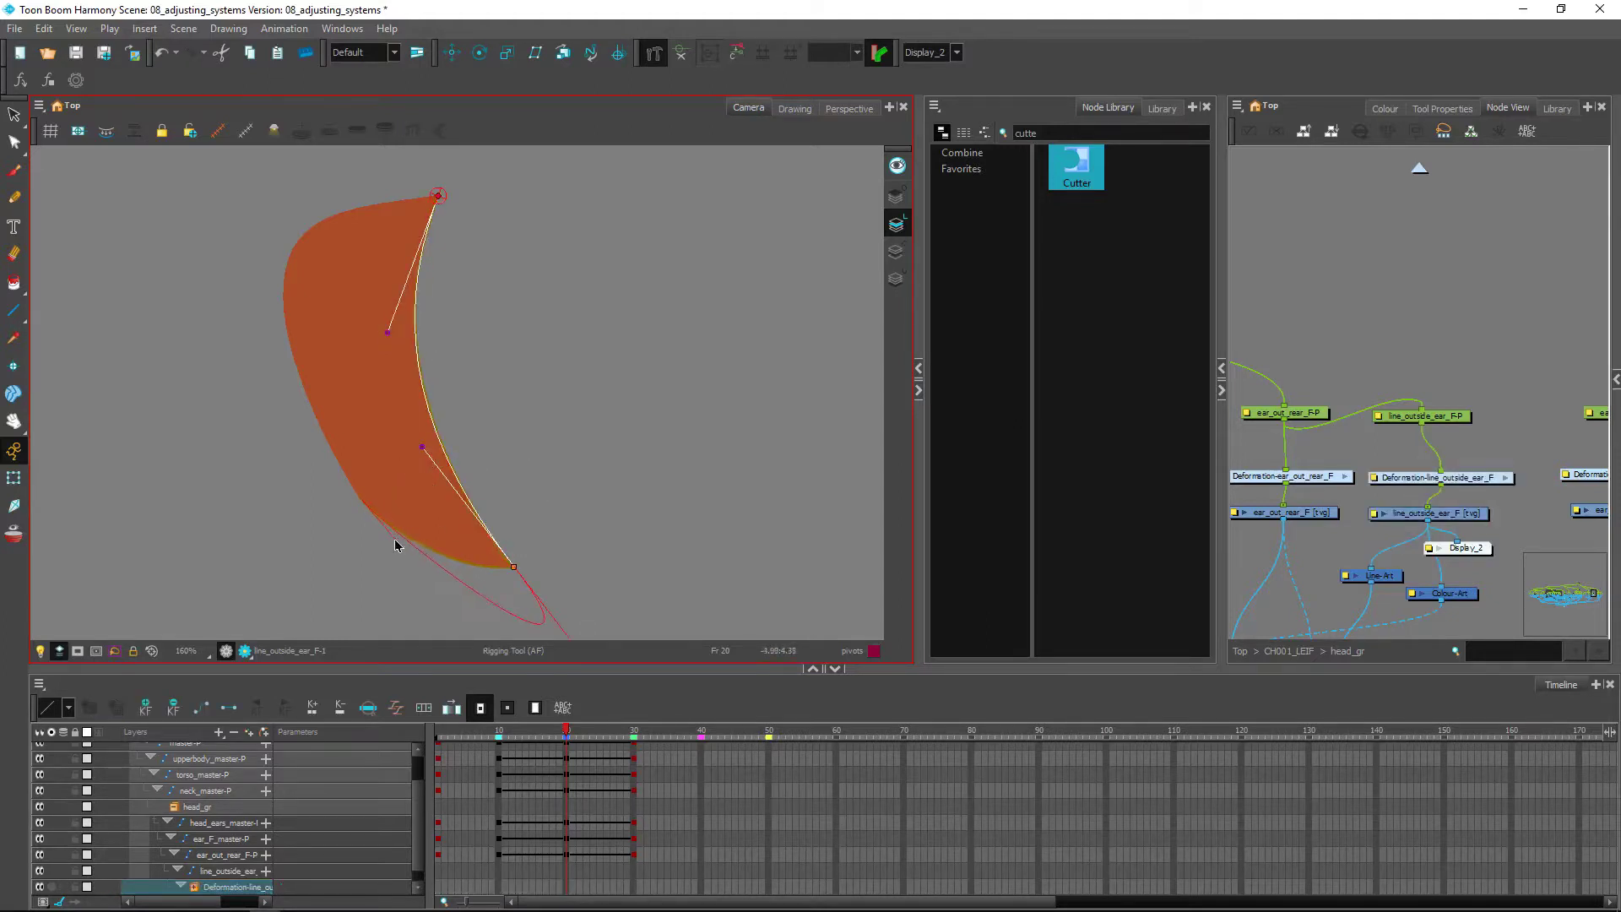
Continue the curve chain around the shape's outer edge with two more points and close it at the upper tip
drag(361, 498, 316, 449)
drag(293, 245, 263, 296)
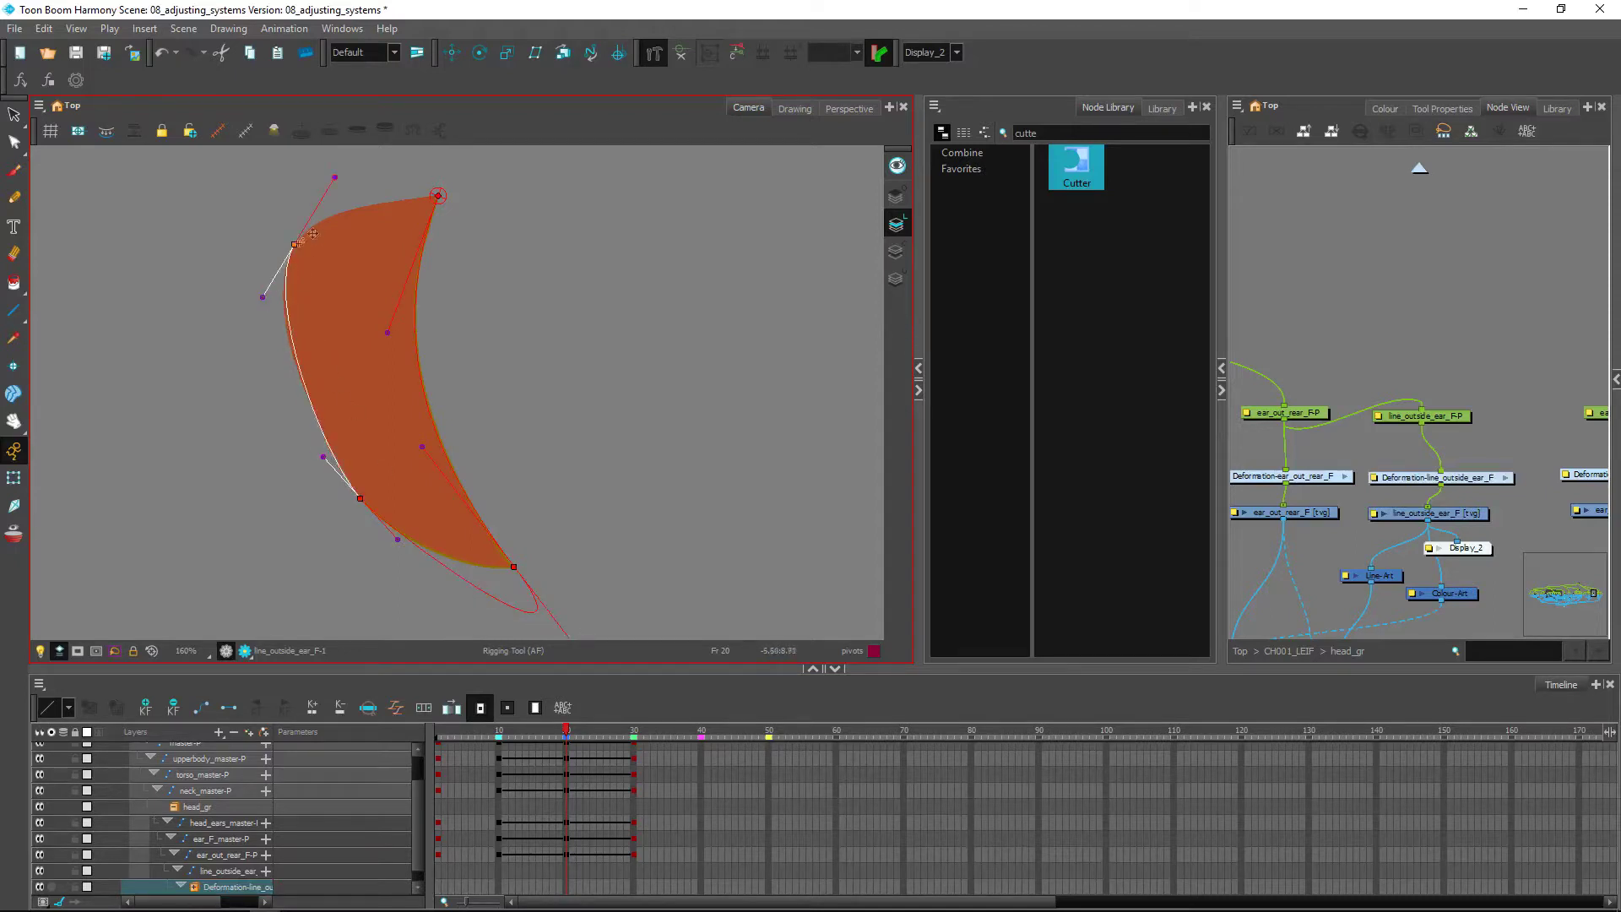
click(437, 194)
drag(372, 210, 372, 207)
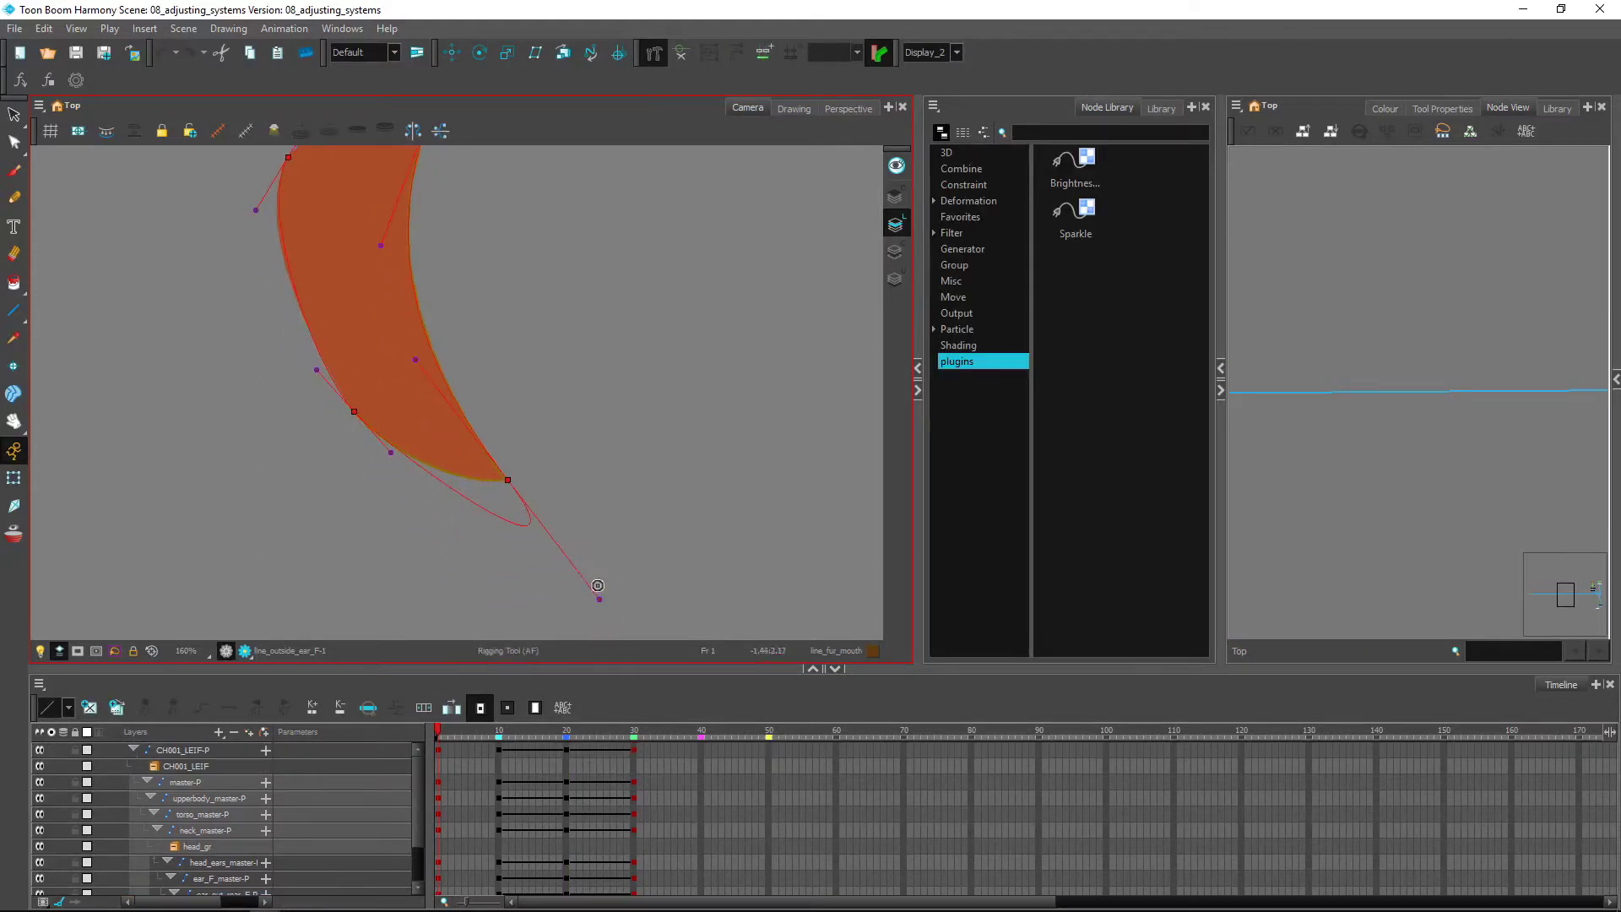
Refine the chain's resting shape by tucking in the lower tip's protruding handle and aligning the upper outer point with the contour
drag(601, 602, 445, 481)
drag(418, 311, 523, 507)
key(2)
drag(379, 342, 379, 354)
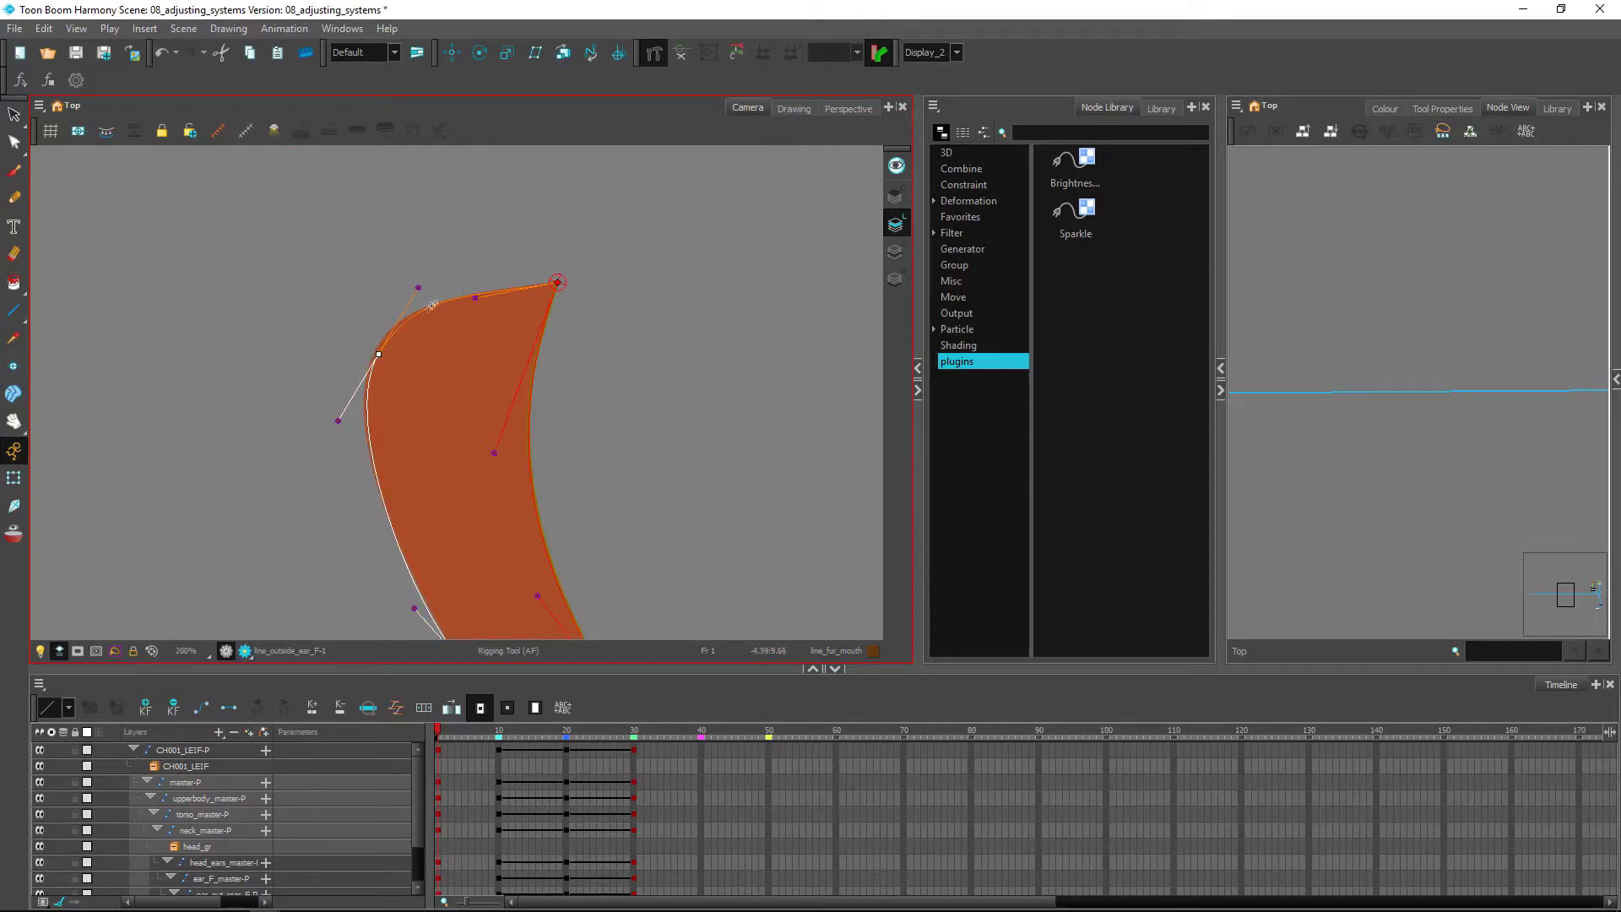
Test the deformation with the Transform tool by pulling the upper outer point outward, and undo the change
key(shift+t)
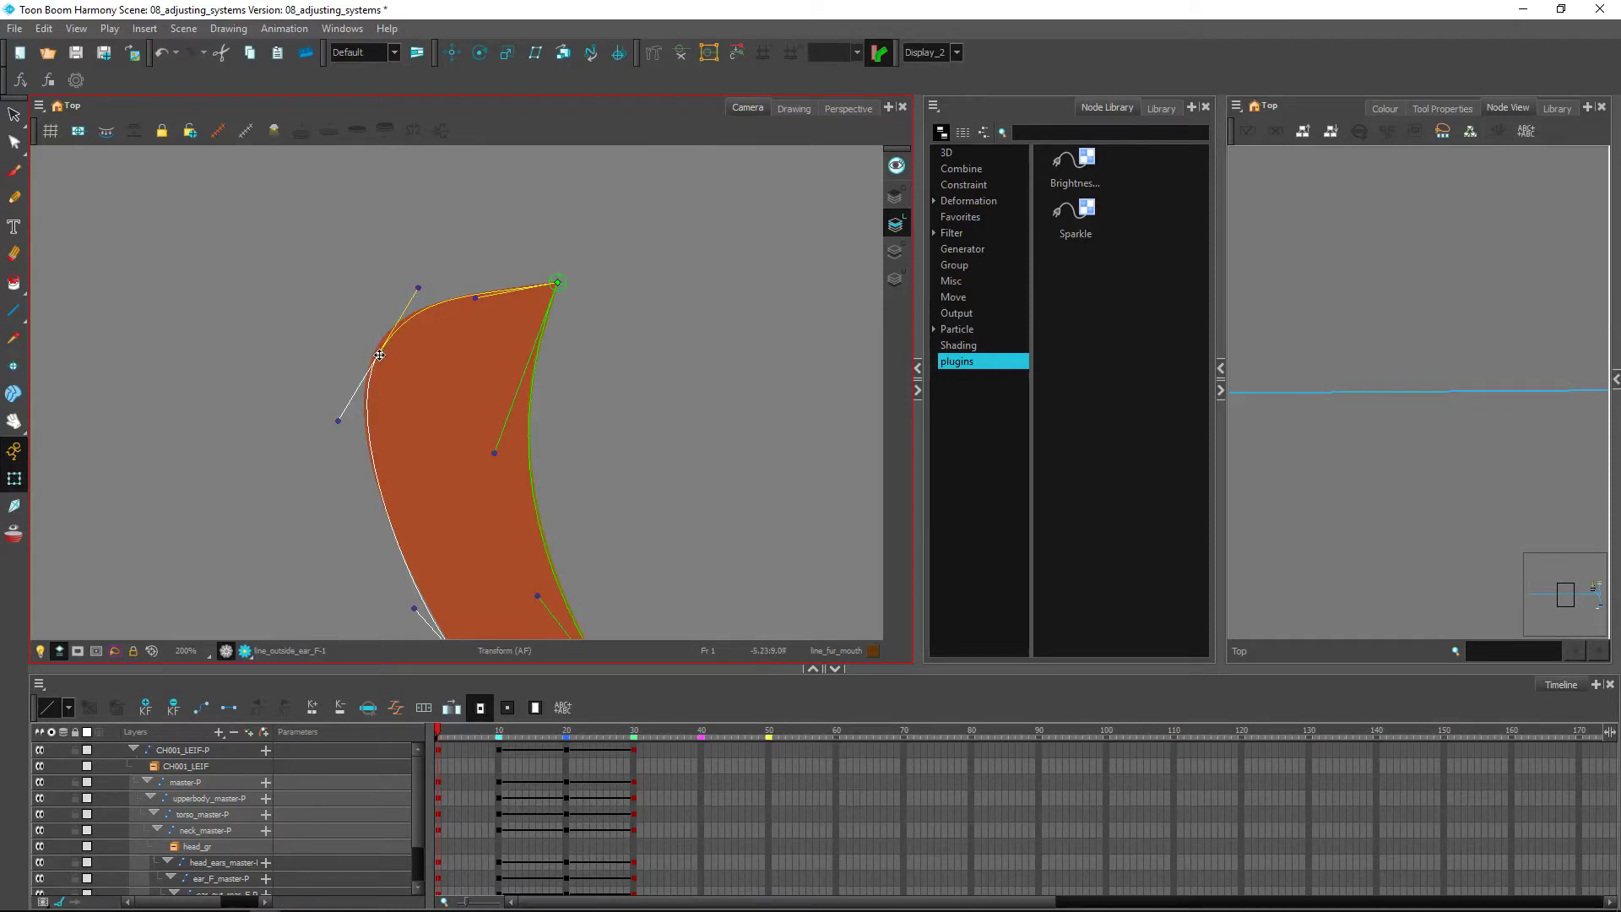
drag(373, 351, 279, 334)
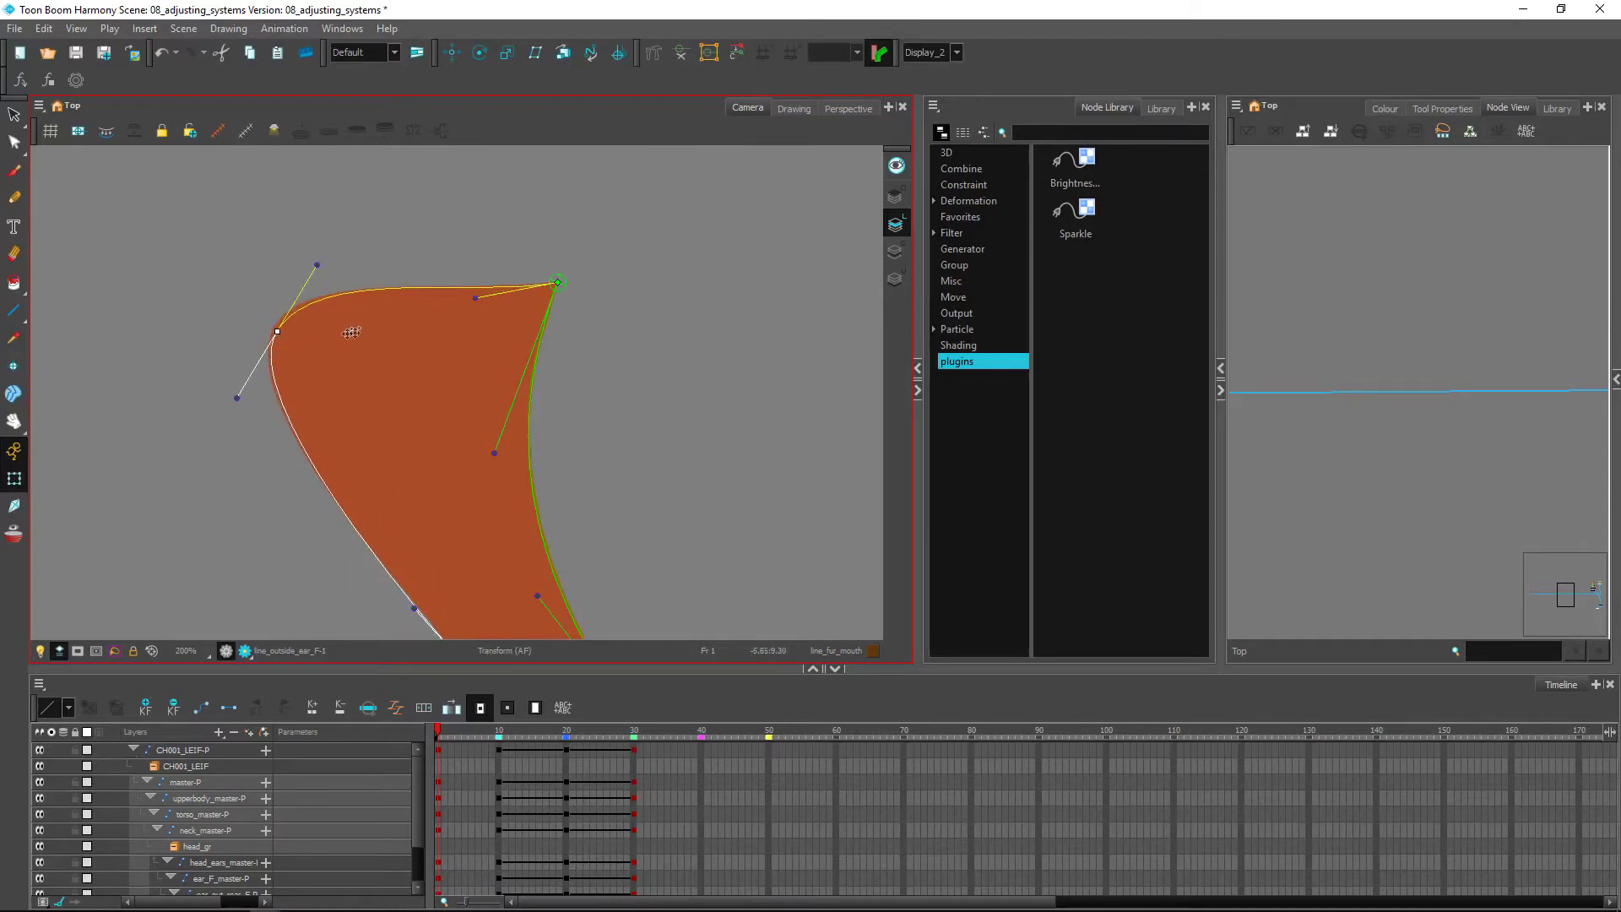
key(ctrl+z)
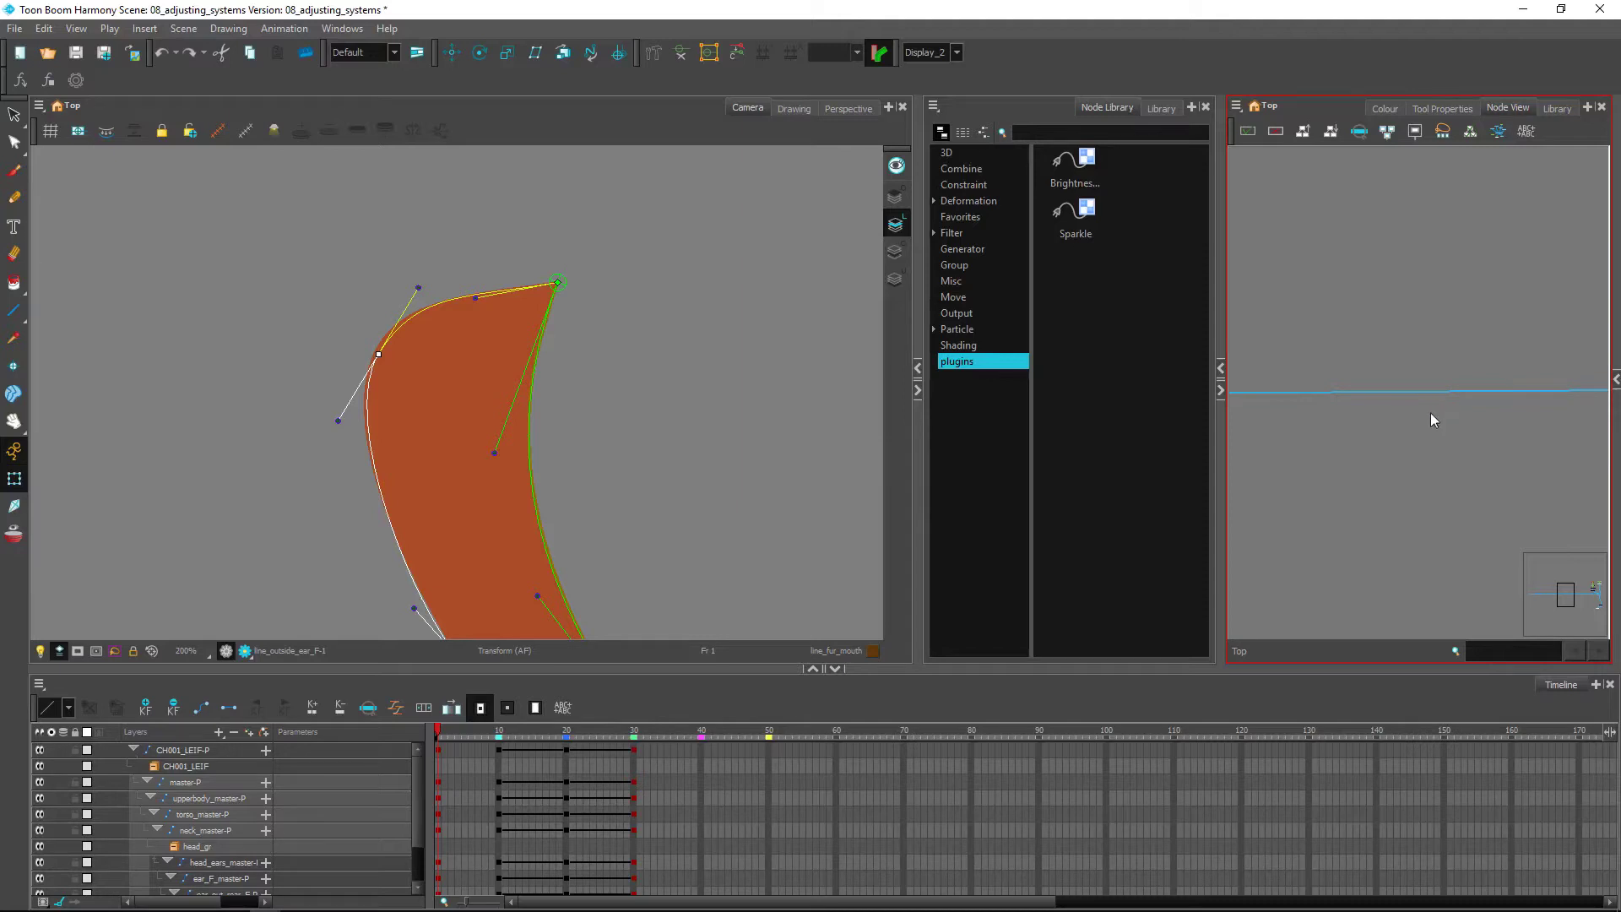
Delete the Display_2 node inside head_gr to bring back the full rig display
key(o)
click(1349, 652)
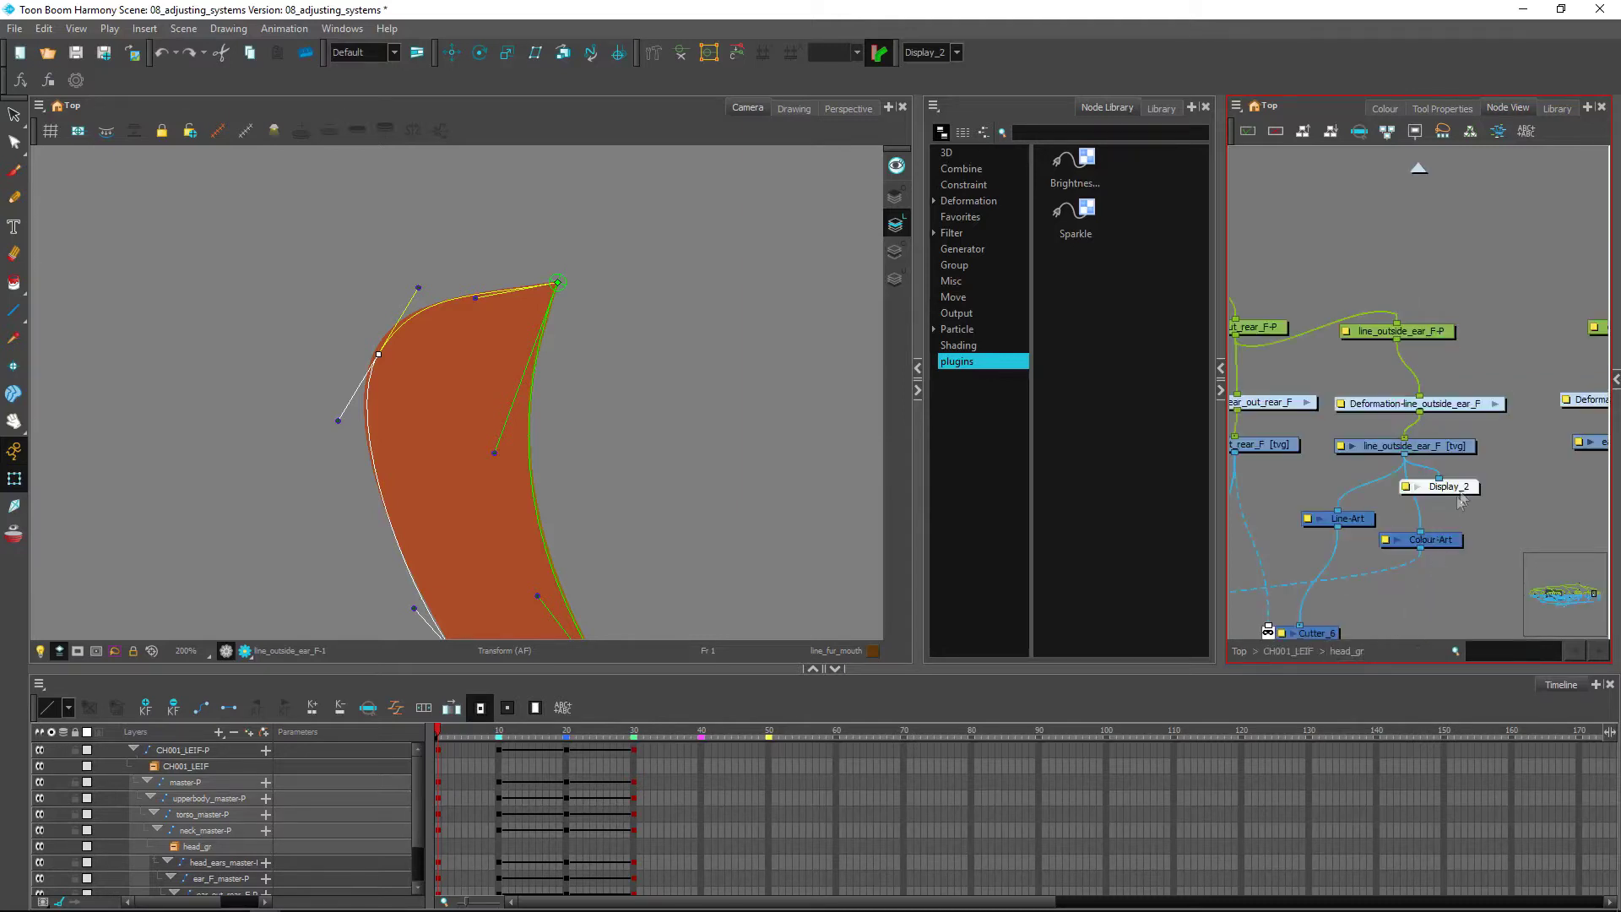
click(1464, 449)
click(1468, 488)
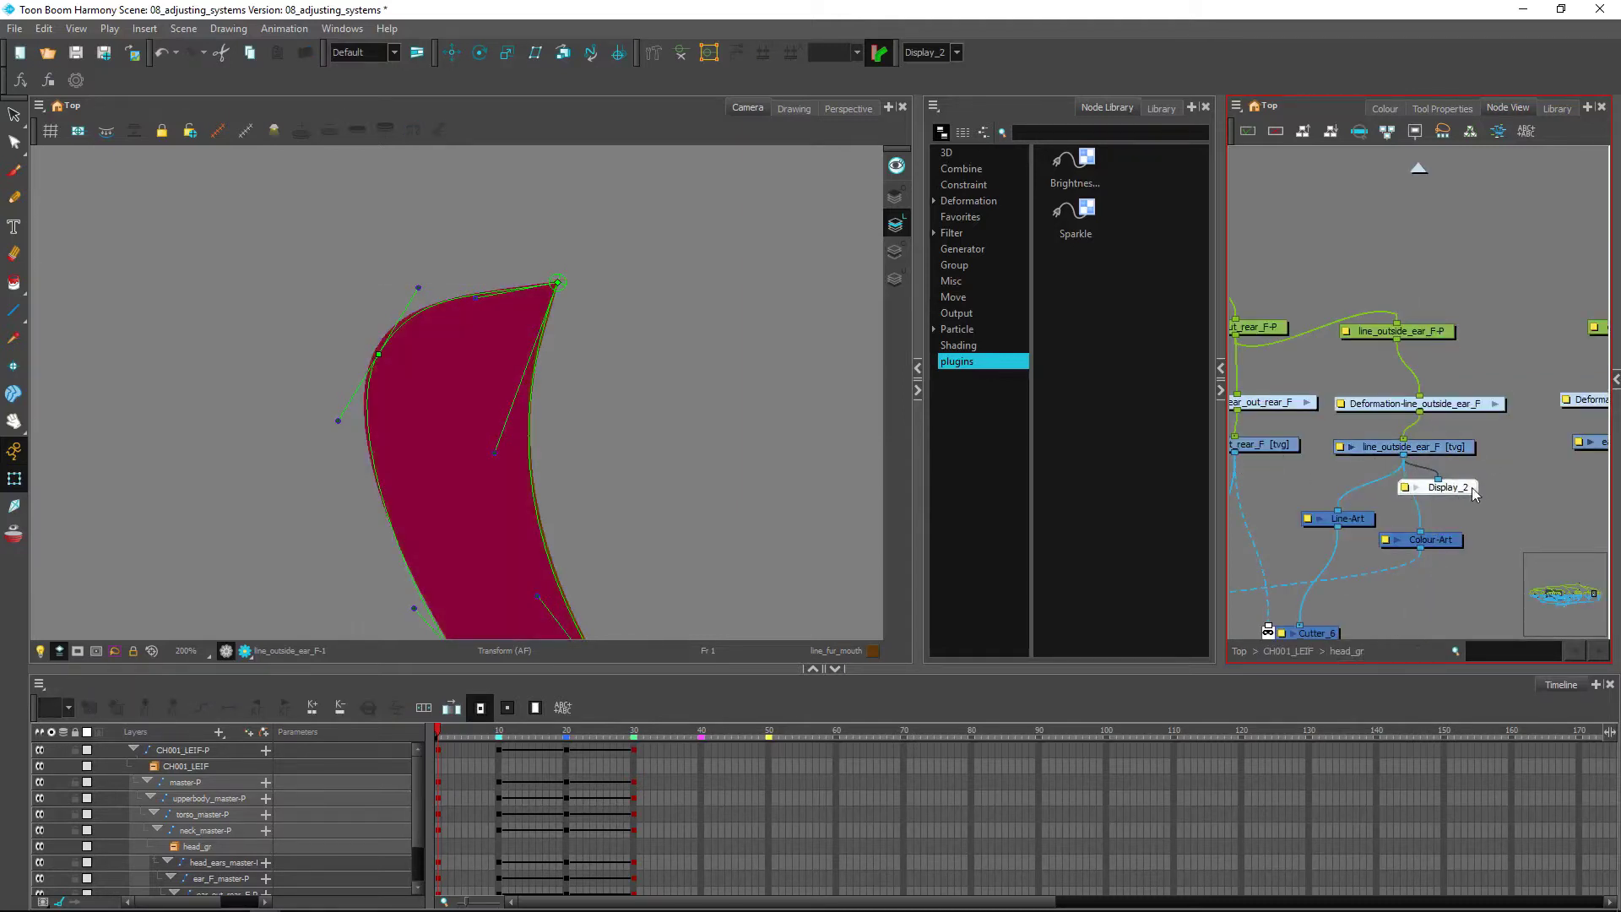
key(Delete)
key(1)
key(space)
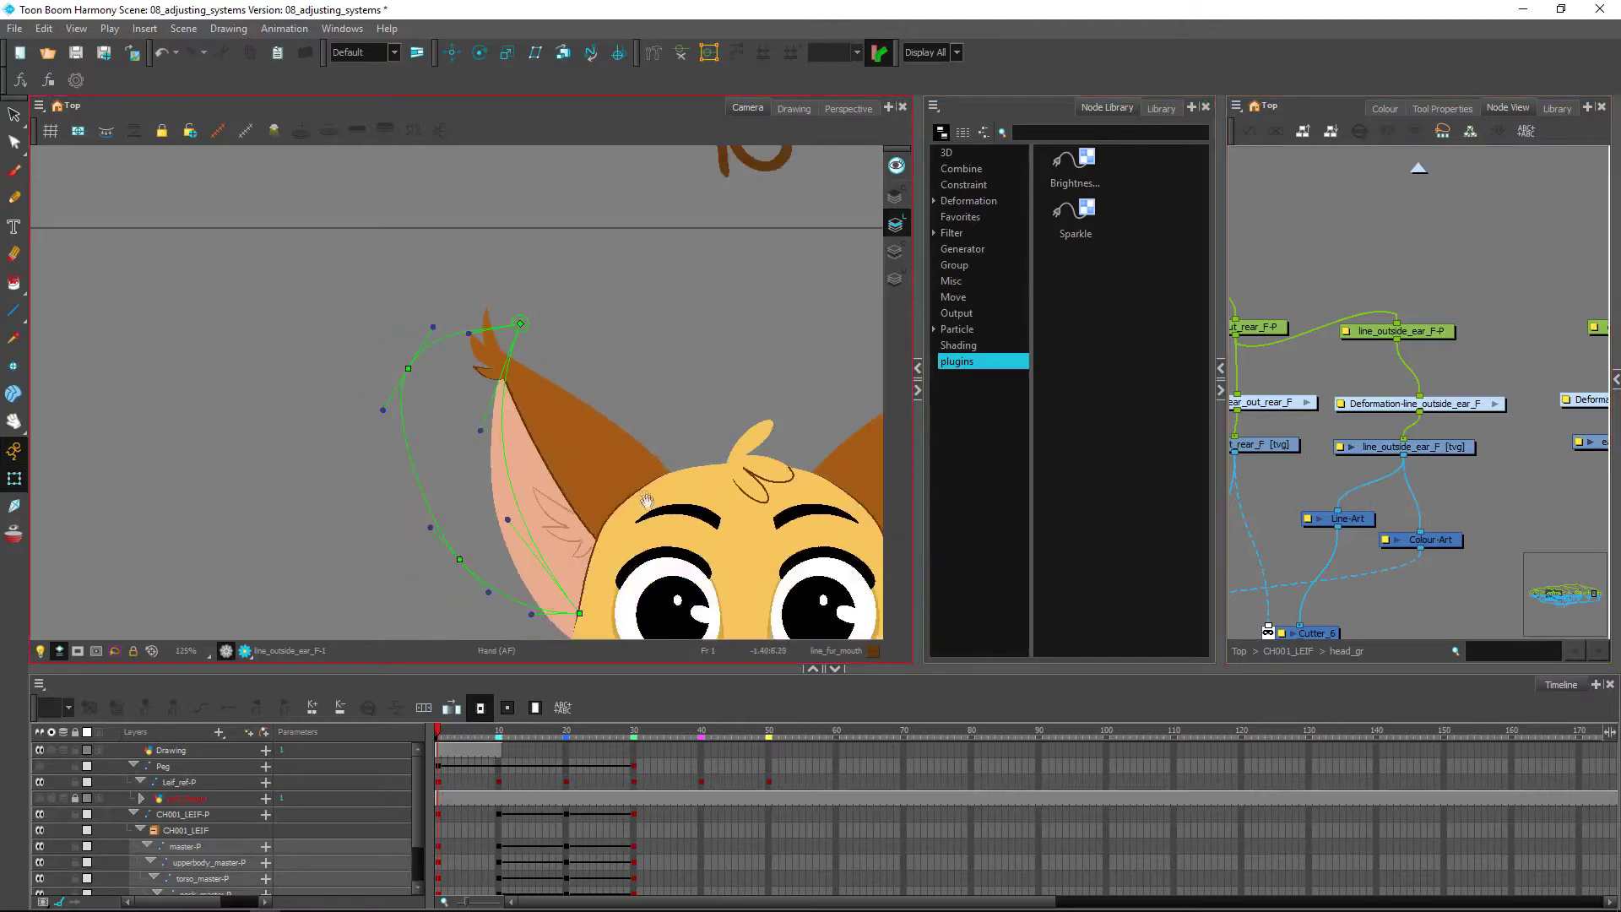
drag(680, 493, 579, 369)
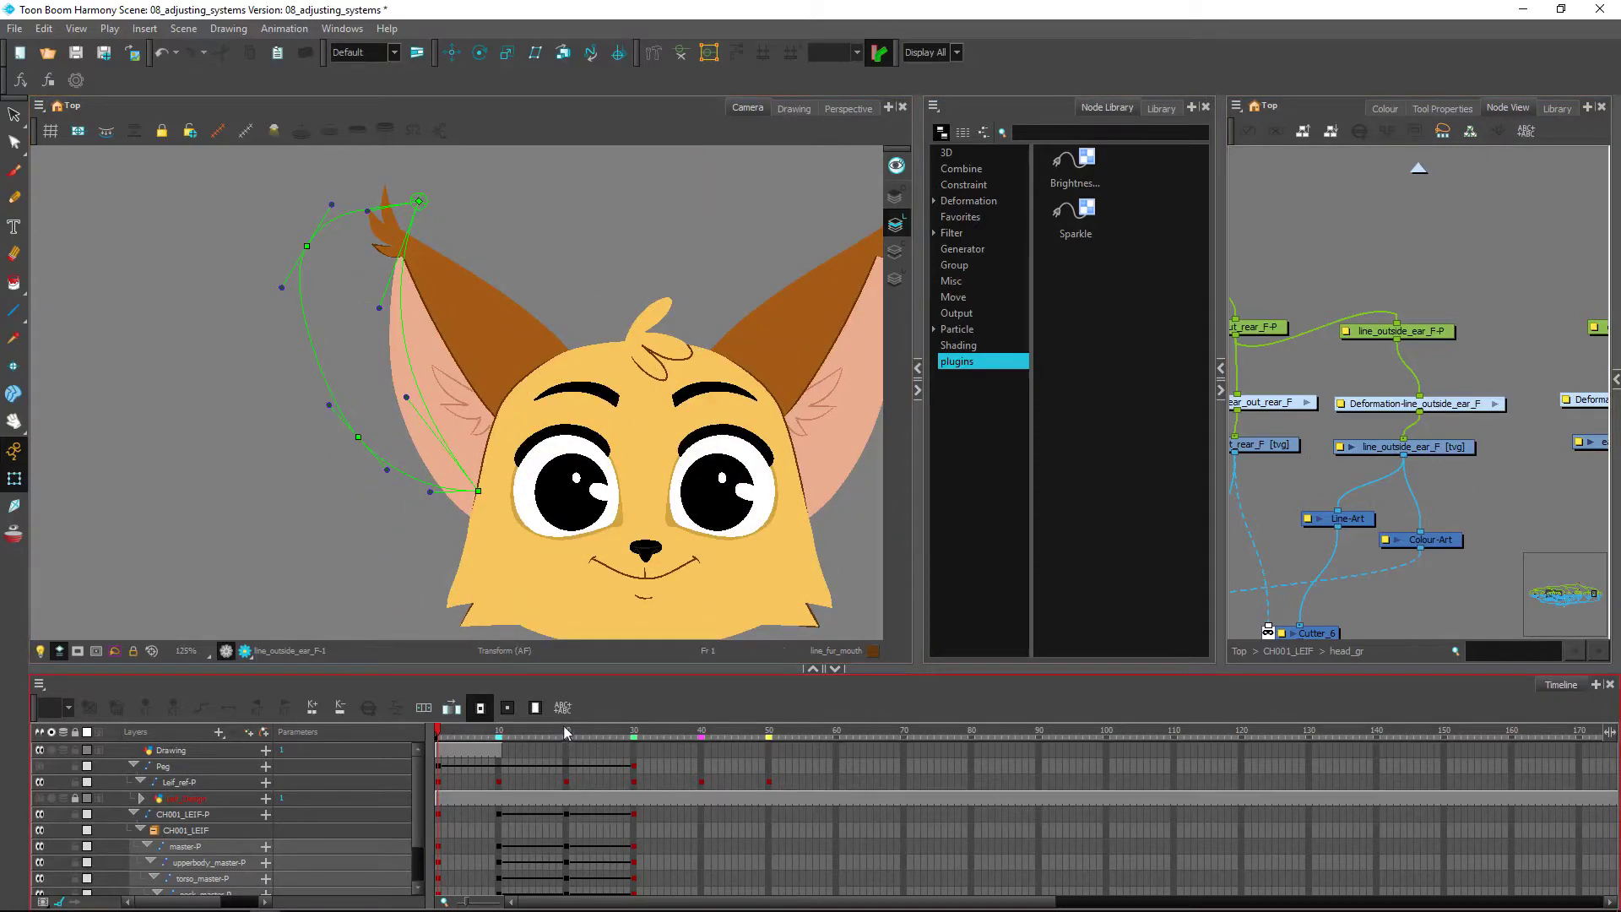
At frame 20, select the ear_out_rear_F drawing and show its deformation controls
click(566, 732)
scroll(453, 492, up, 1)
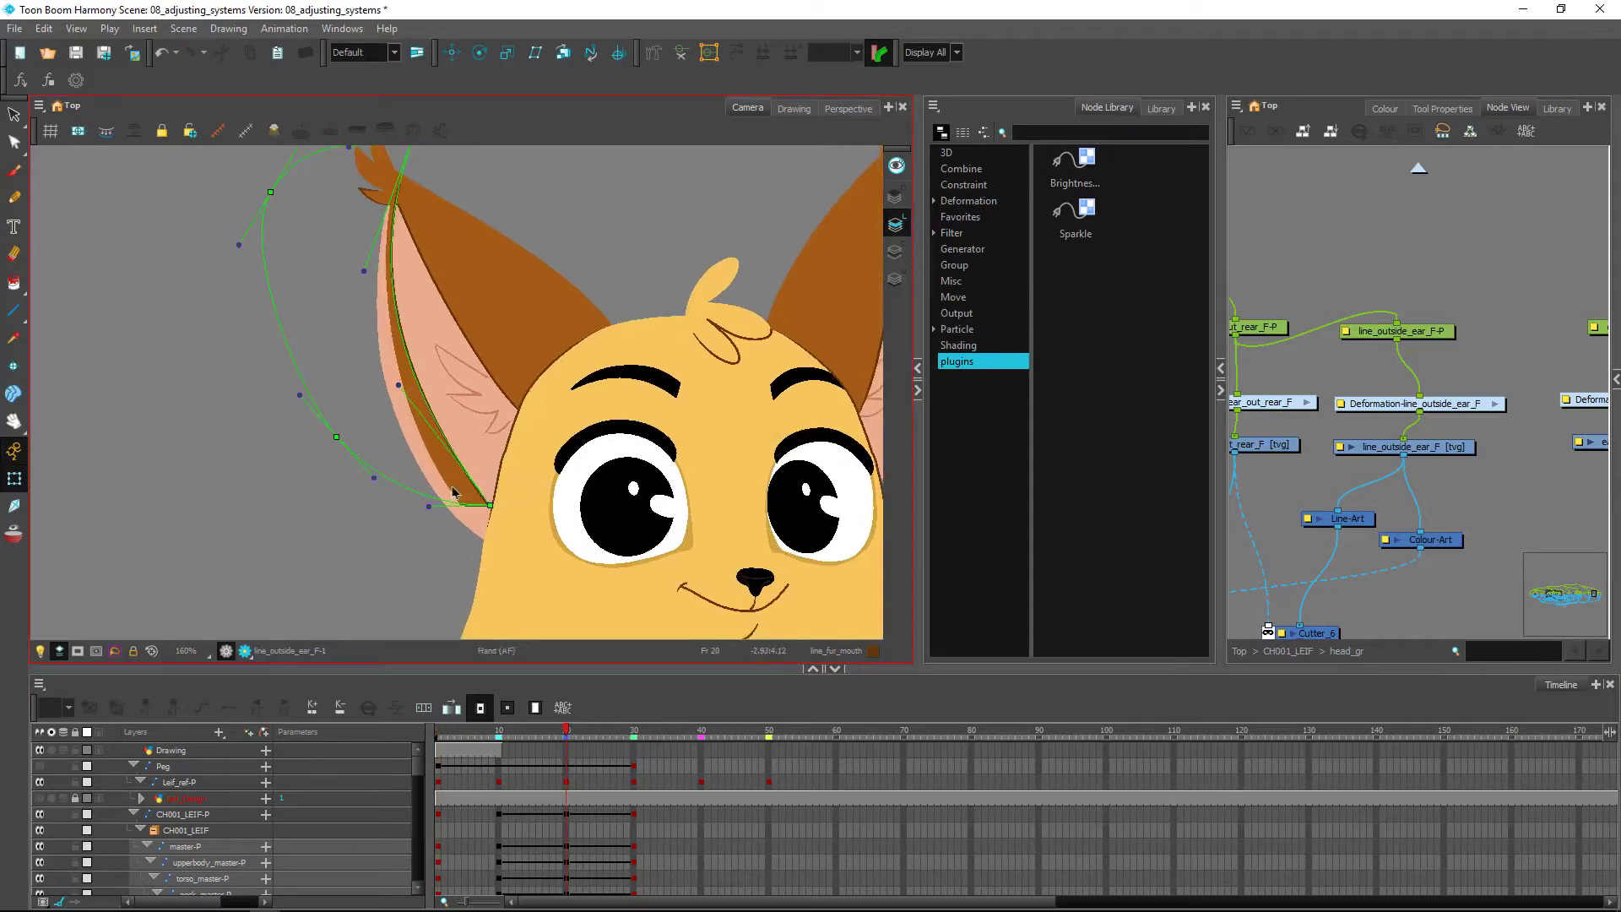
click(453, 492)
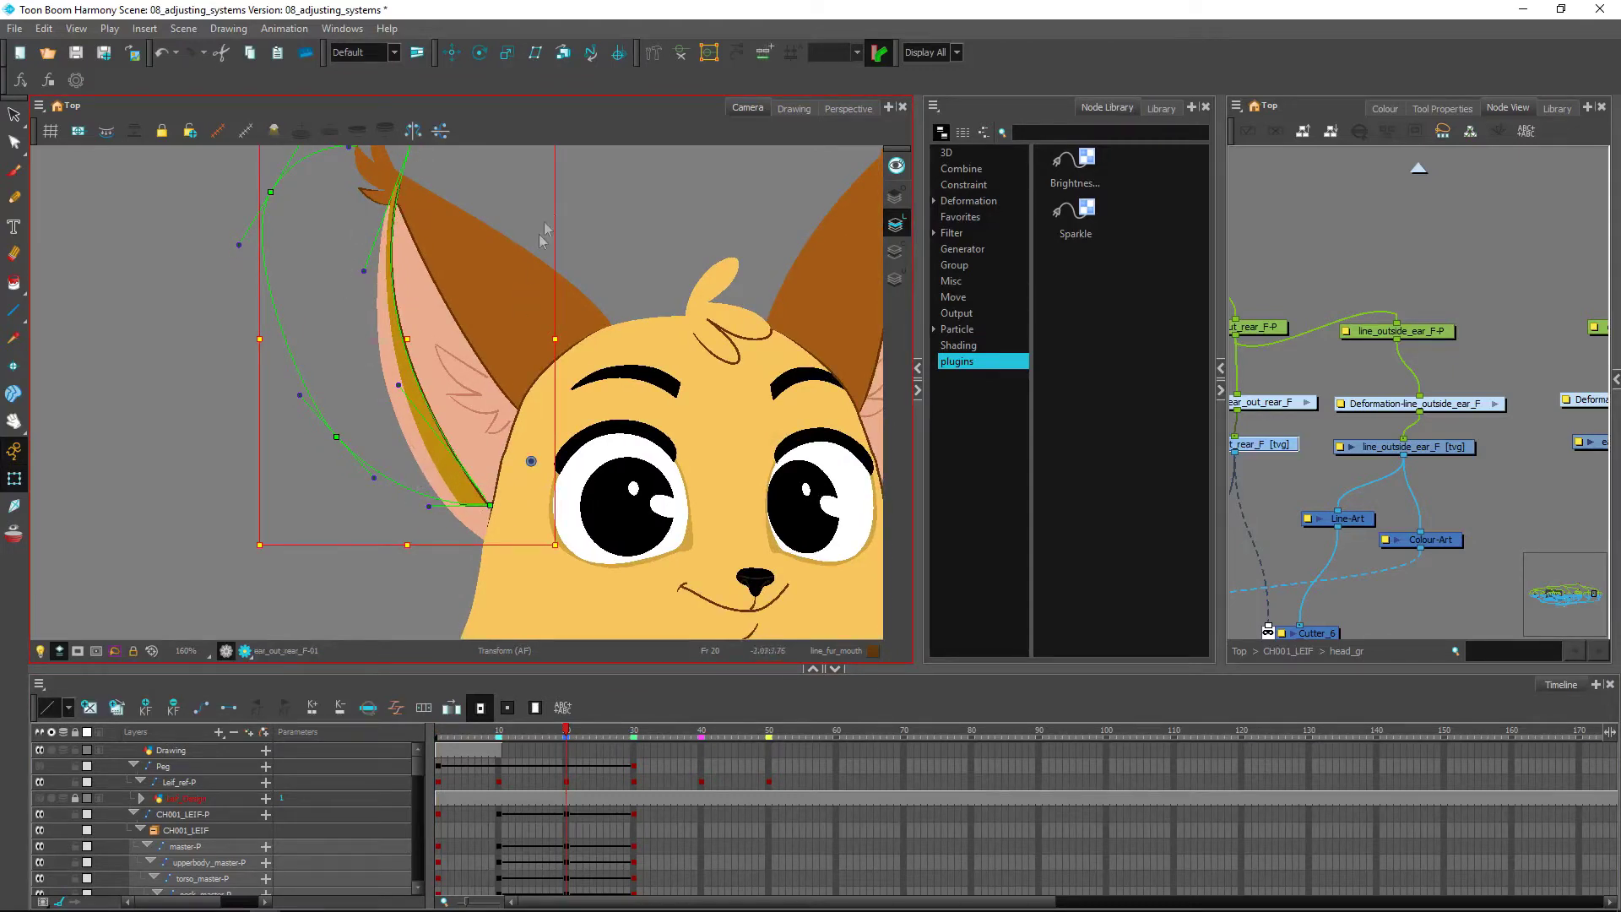
click(681, 52)
Try to reposition the rear ear's lower deformation point
drag(498, 541, 457, 517)
key(ctrl+z)
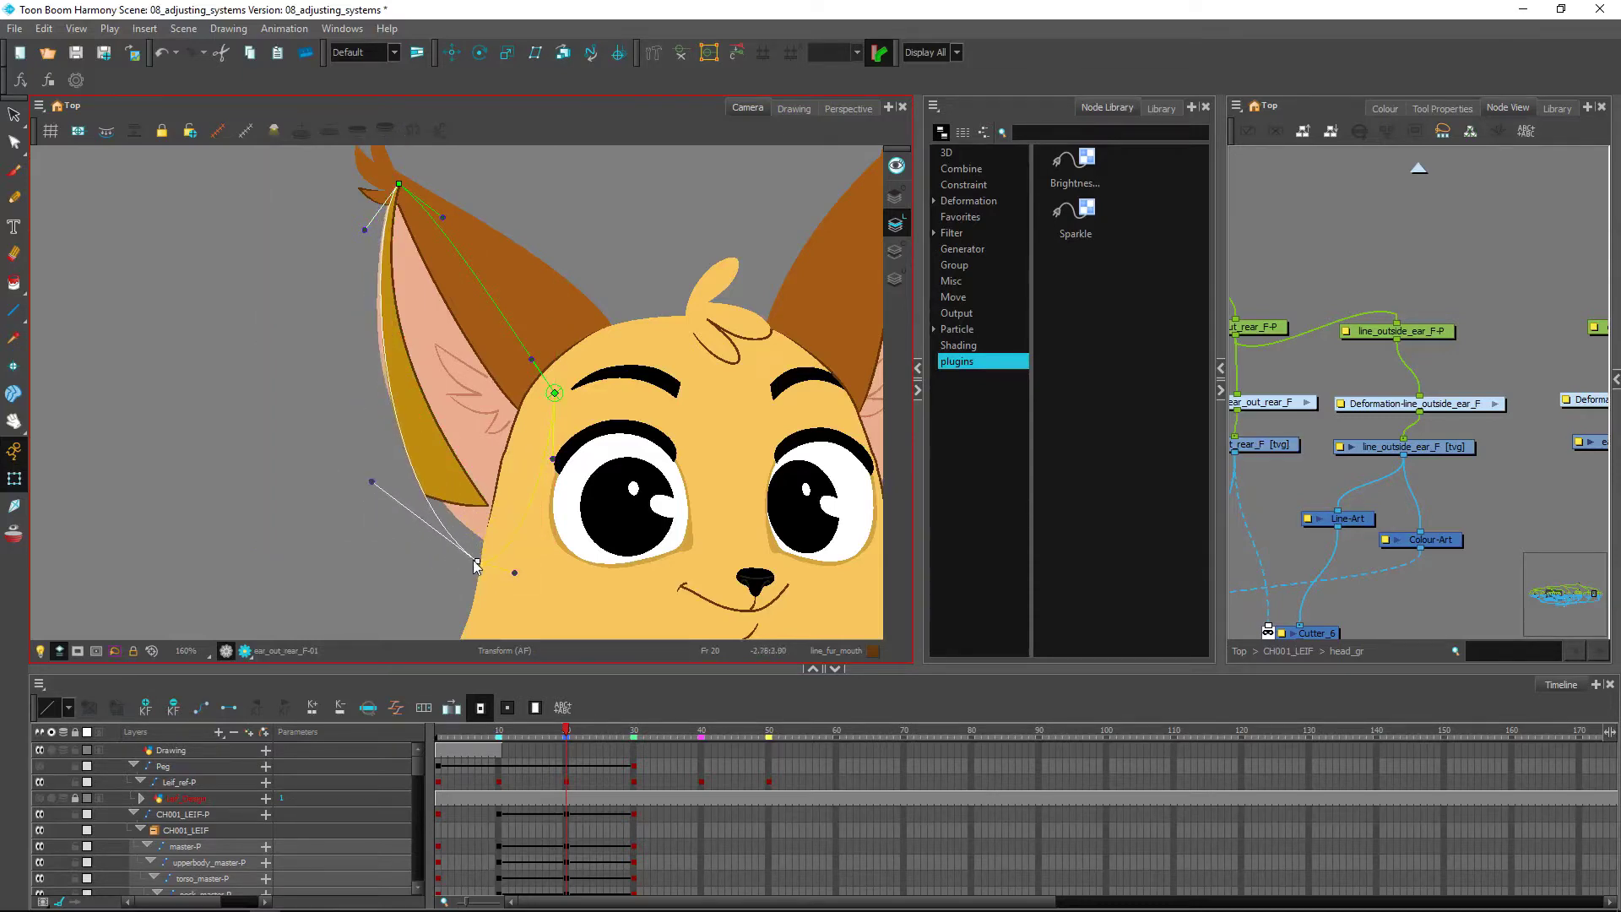
click(434, 528)
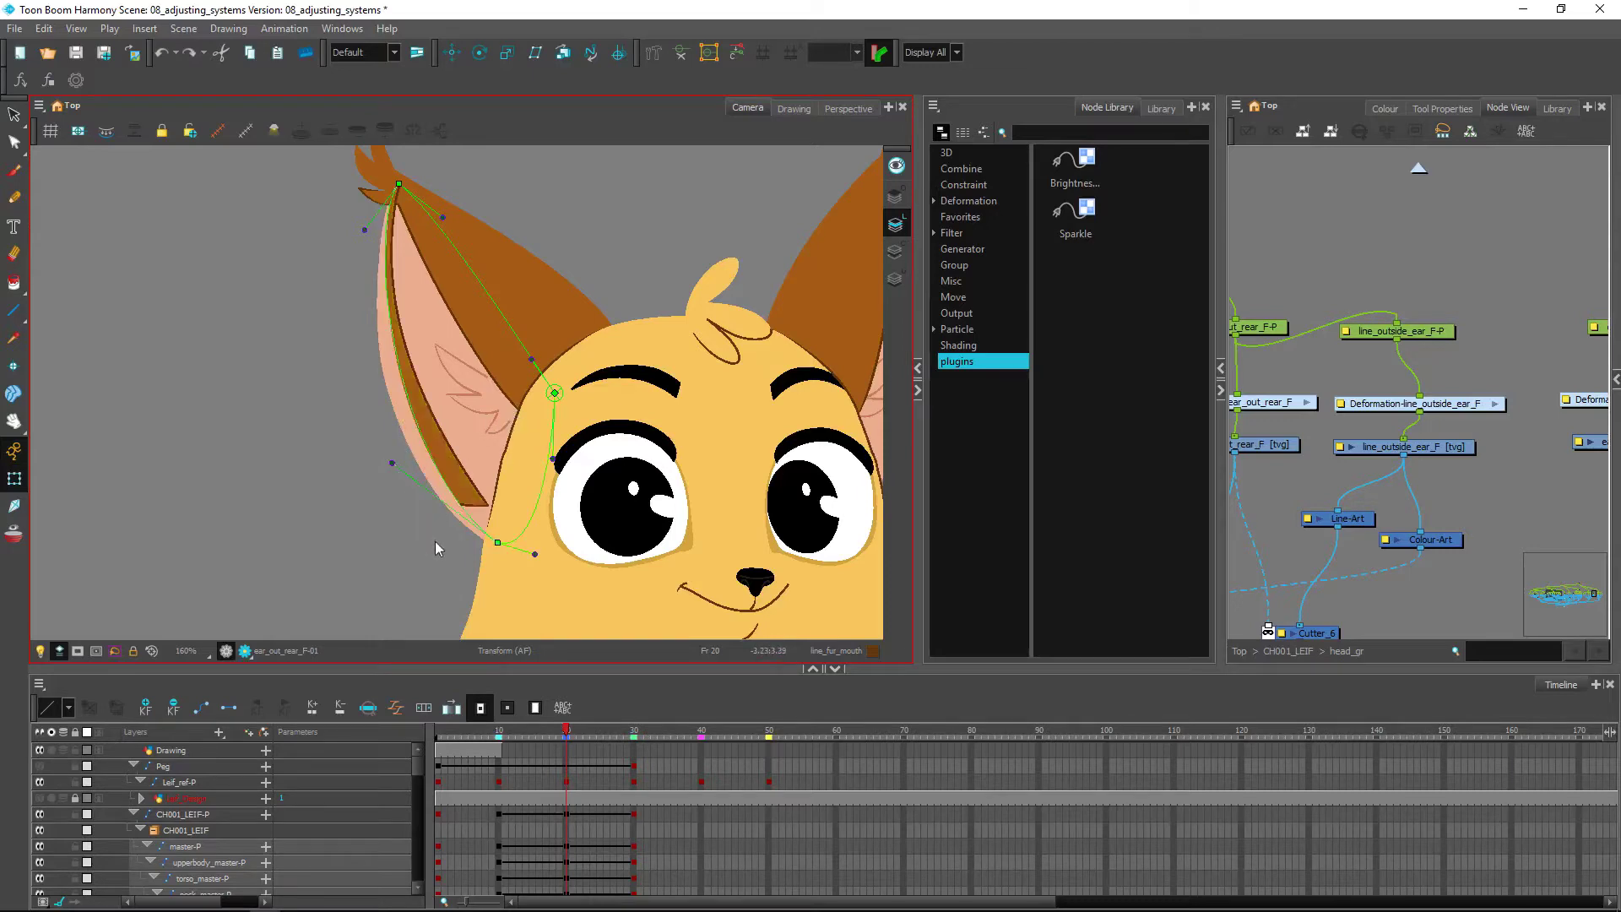
Shift the line_outside_ear_F drawing slightly outward, and move the ear_out_rear_F-P peg down toward the base of the ear
click(470, 486)
drag(466, 481, 462, 487)
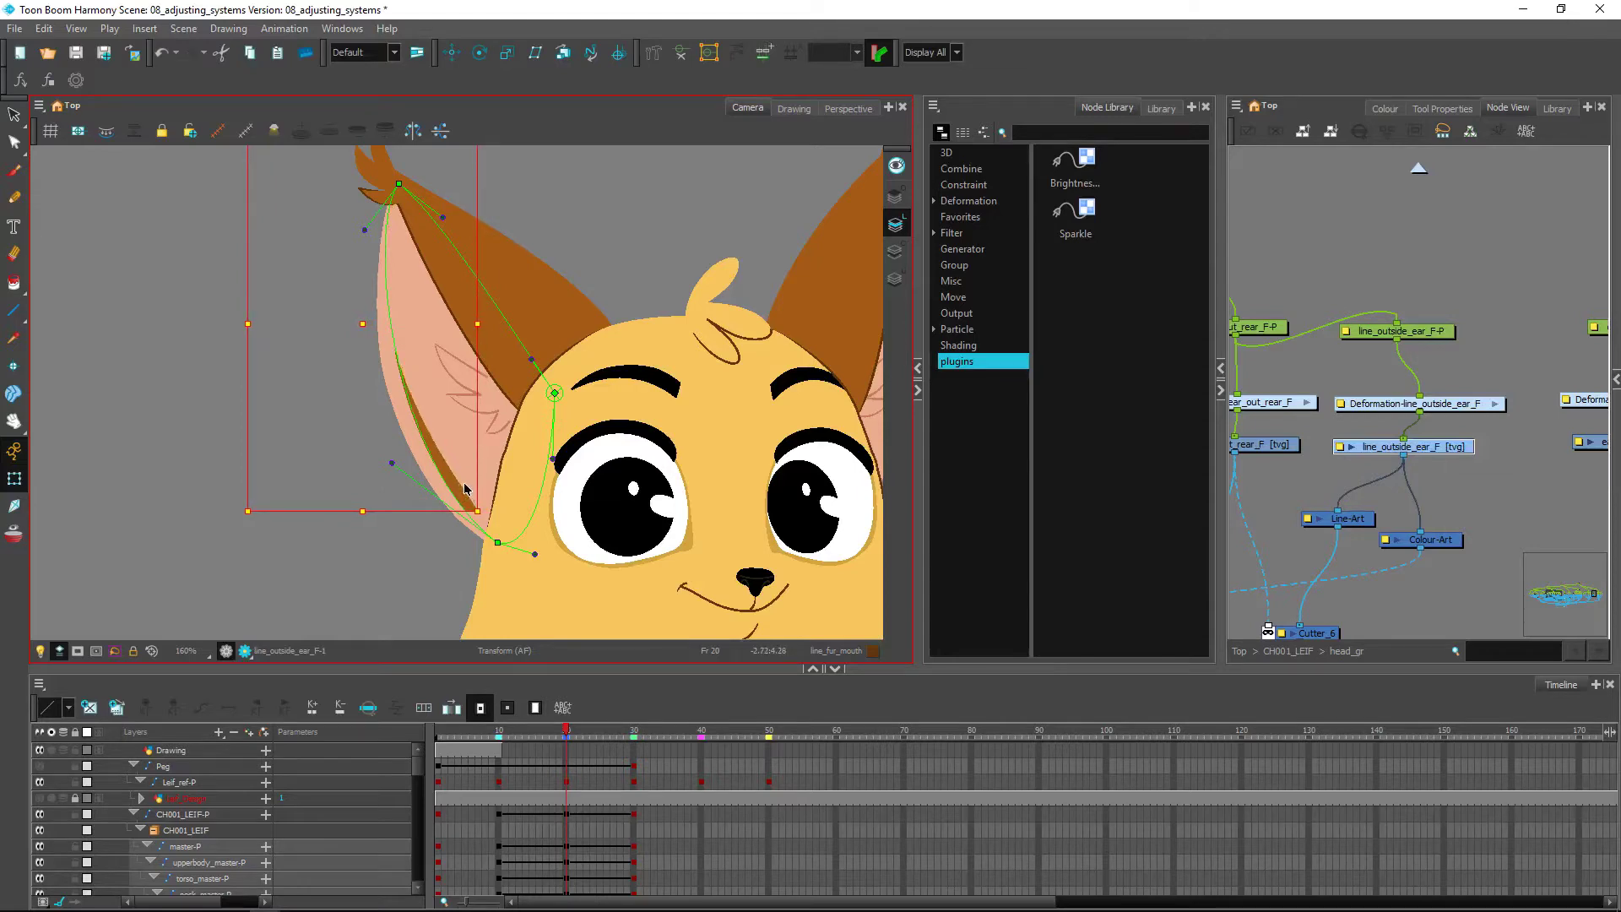
key(b)
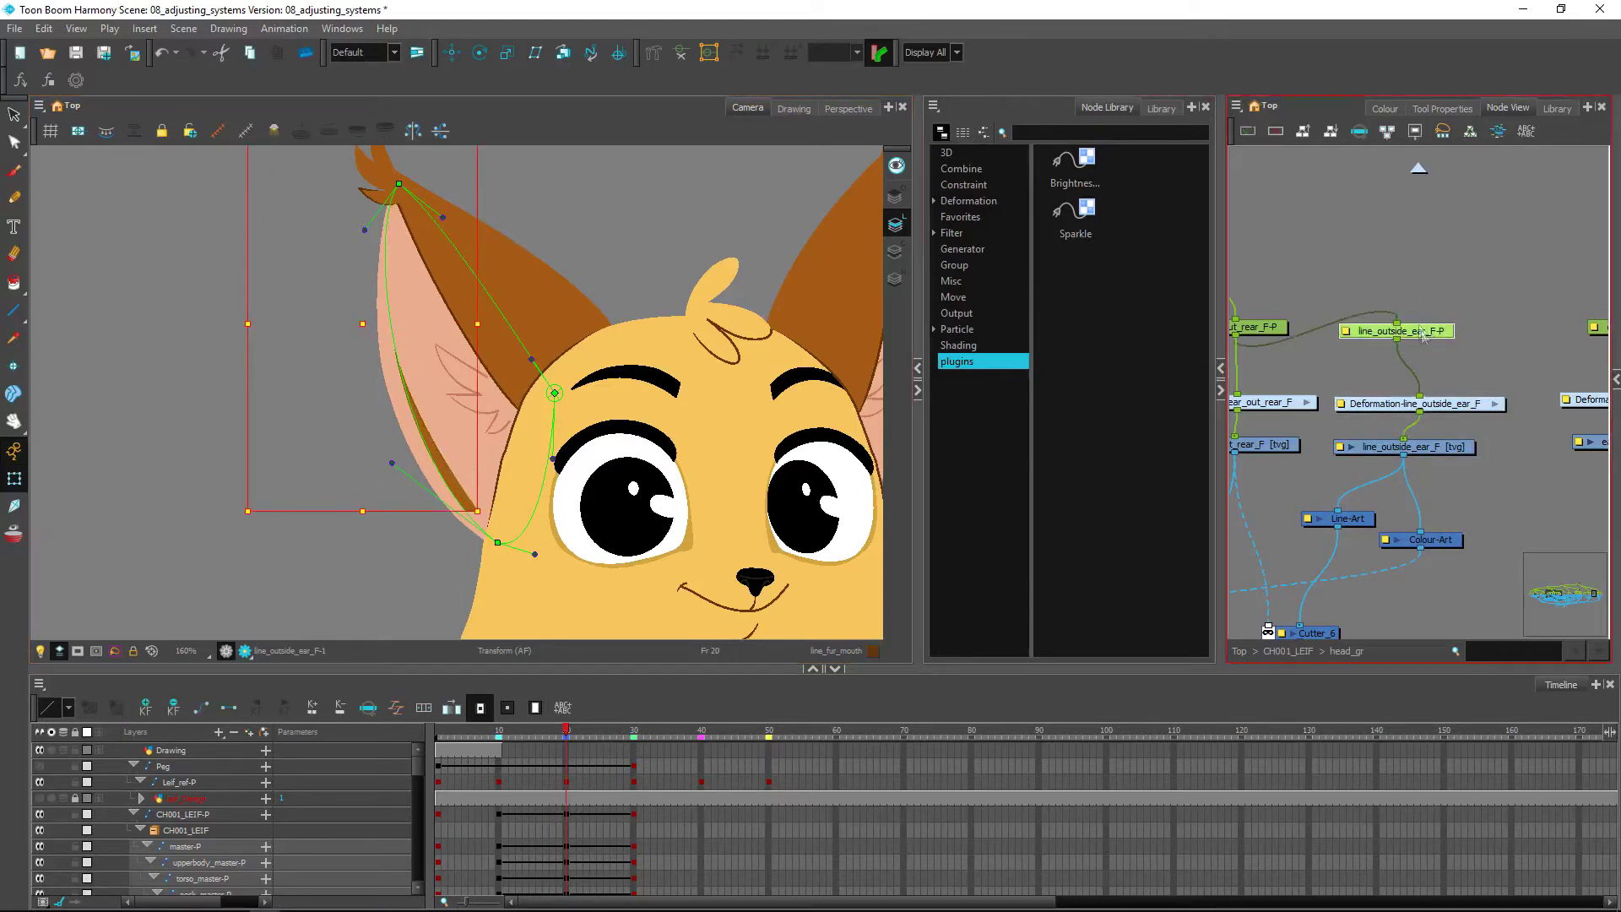
click(1419, 357)
drag(1285, 355, 1380, 373)
click(437, 451)
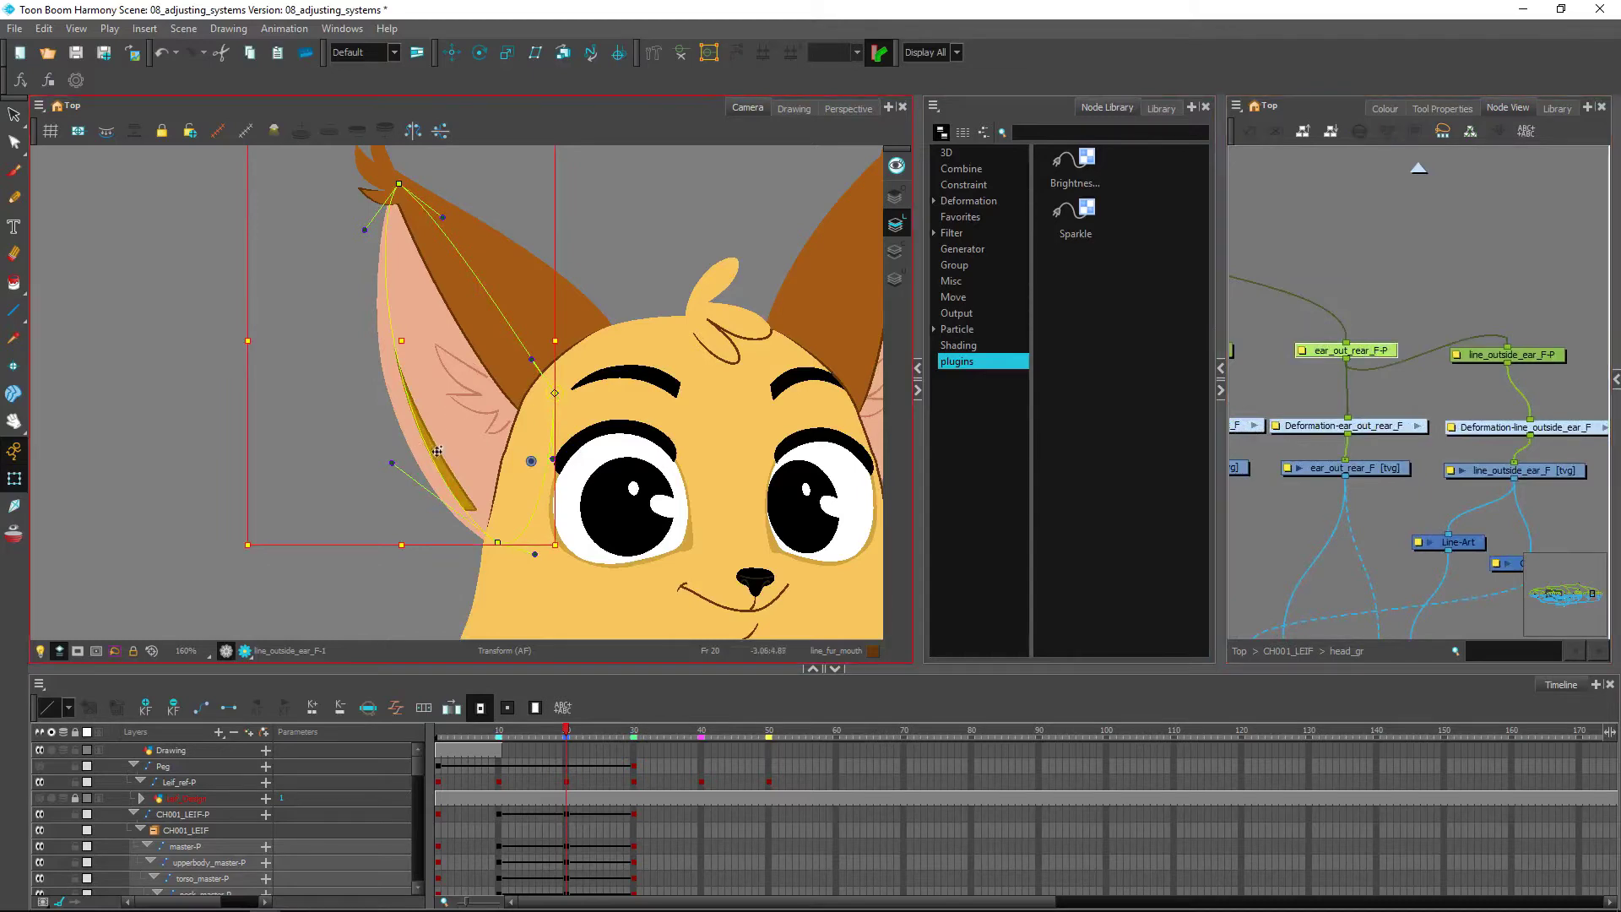
drag(434, 447, 446, 478)
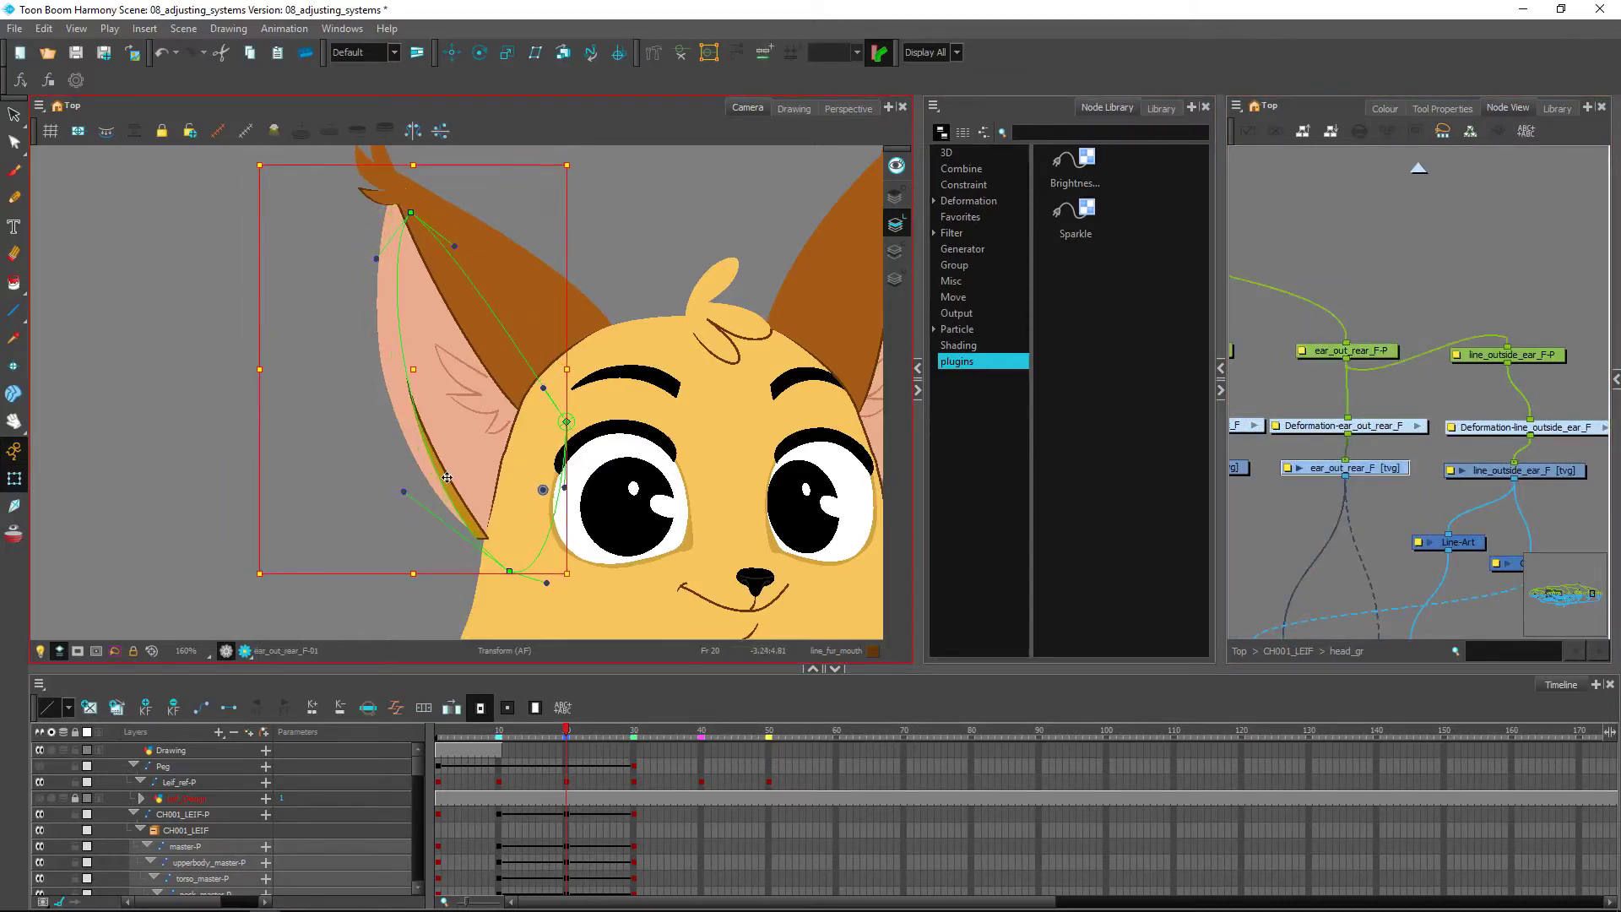
Reshape the ear_out_rear_F deformation by pulling the lower handle outward and adjusting the upper and lower points to the inner ear's edge
click(339, 524)
drag(406, 488, 356, 447)
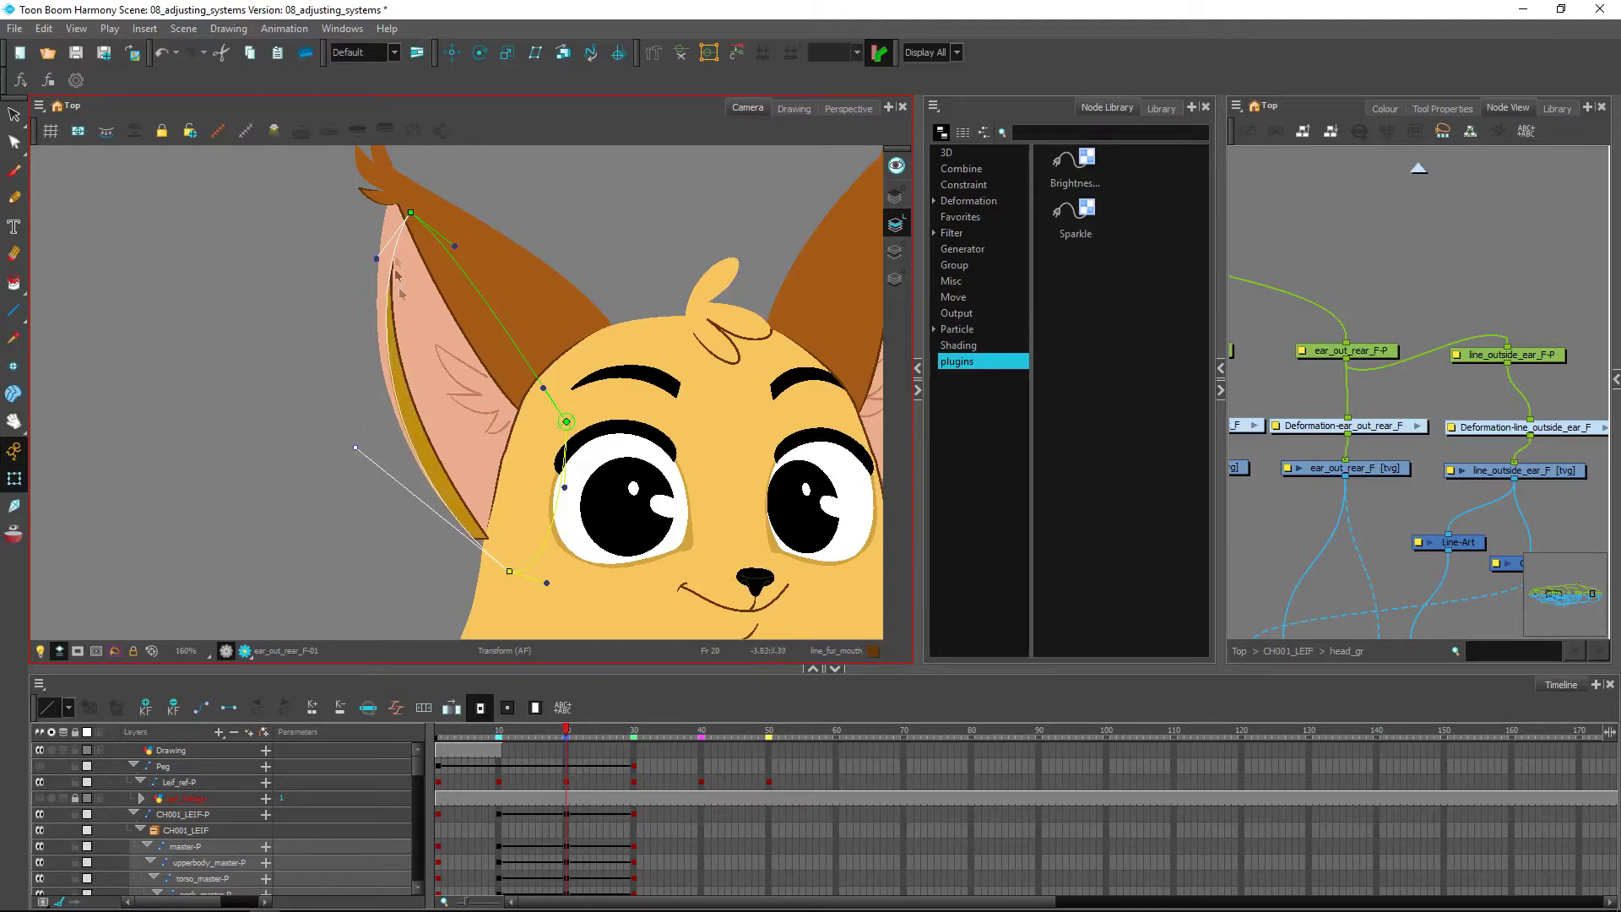
drag(412, 211, 402, 205)
drag(510, 571, 518, 565)
drag(360, 445, 356, 441)
At frame 20, show the line_outside_ear_F deformation controls, pull its lower handle outward and adjust its base point along the ear's outer edge
click(433, 449)
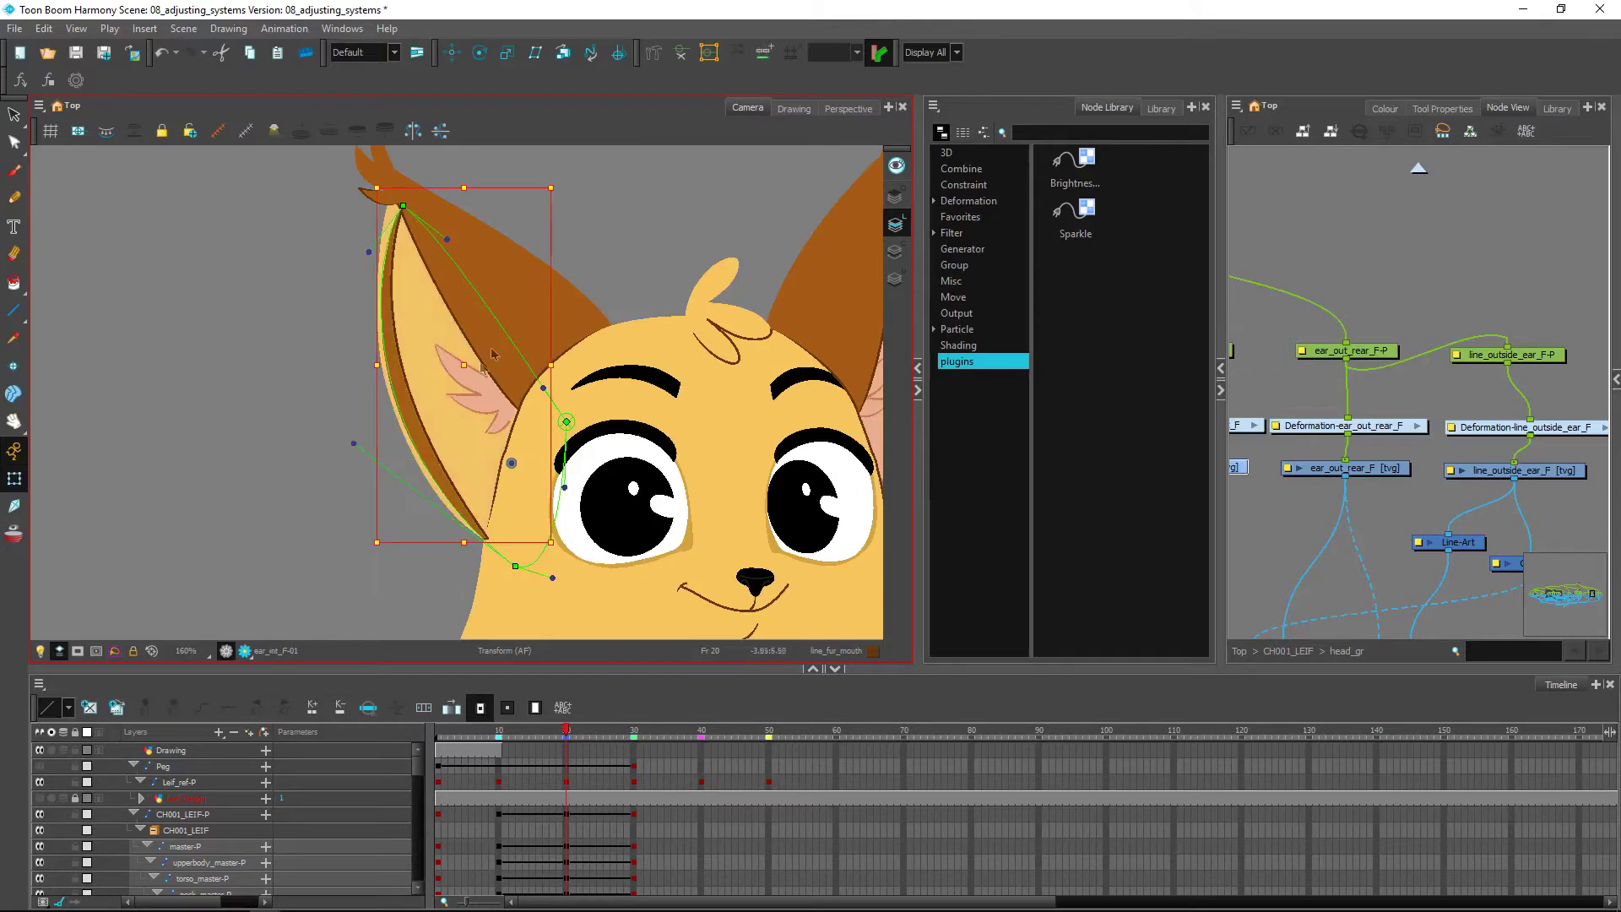
scroll(434, 499, up, 2)
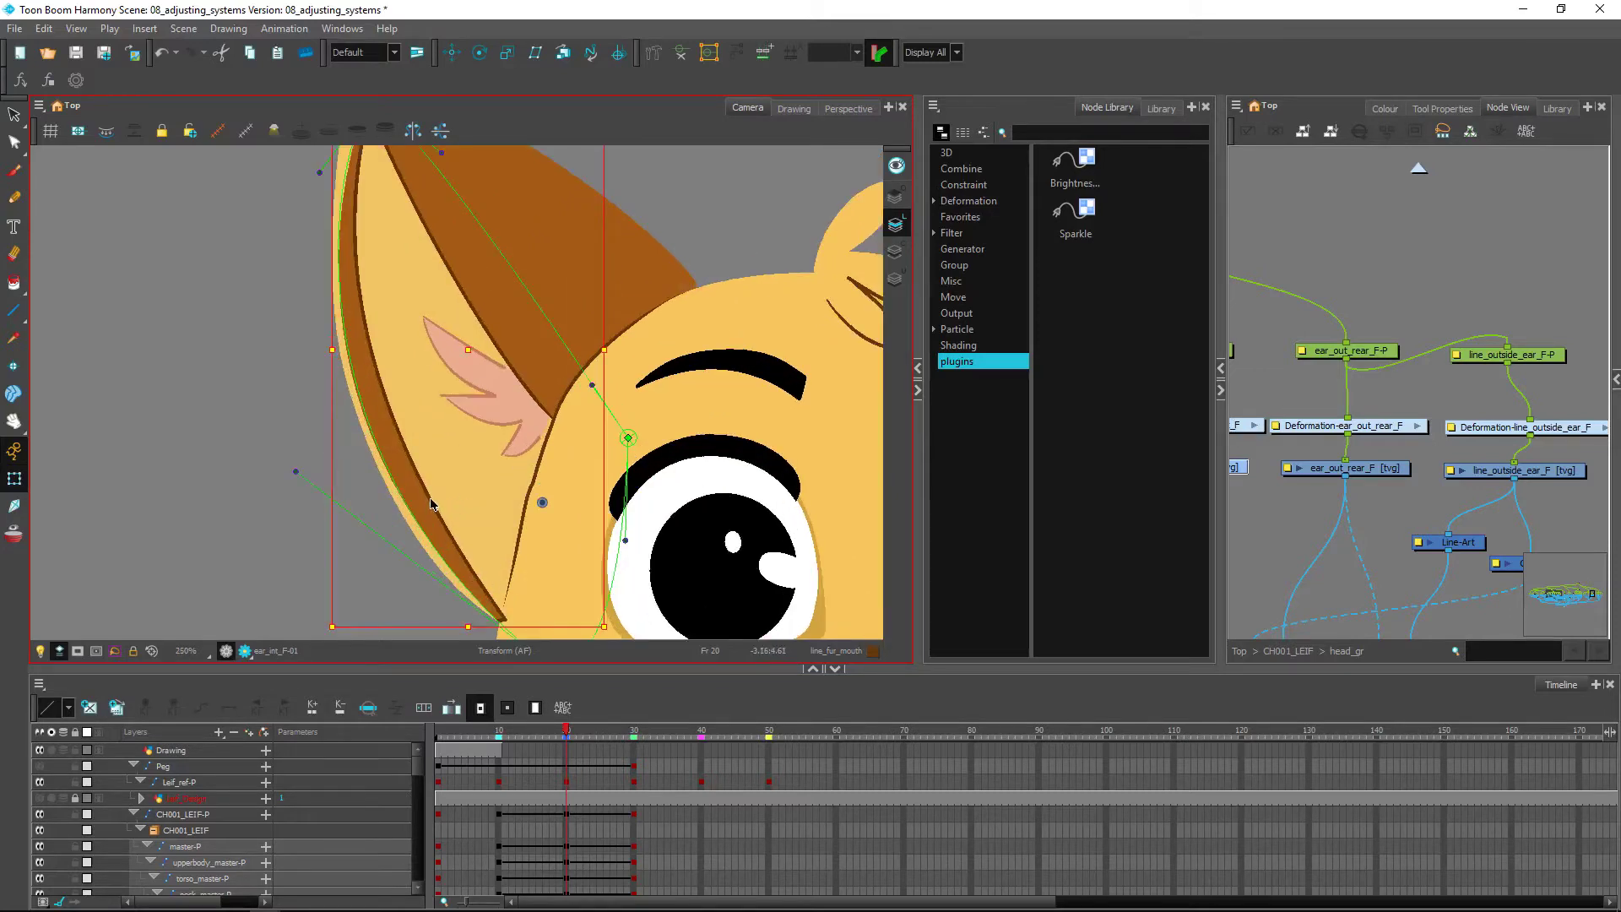
click(431, 505)
click(680, 54)
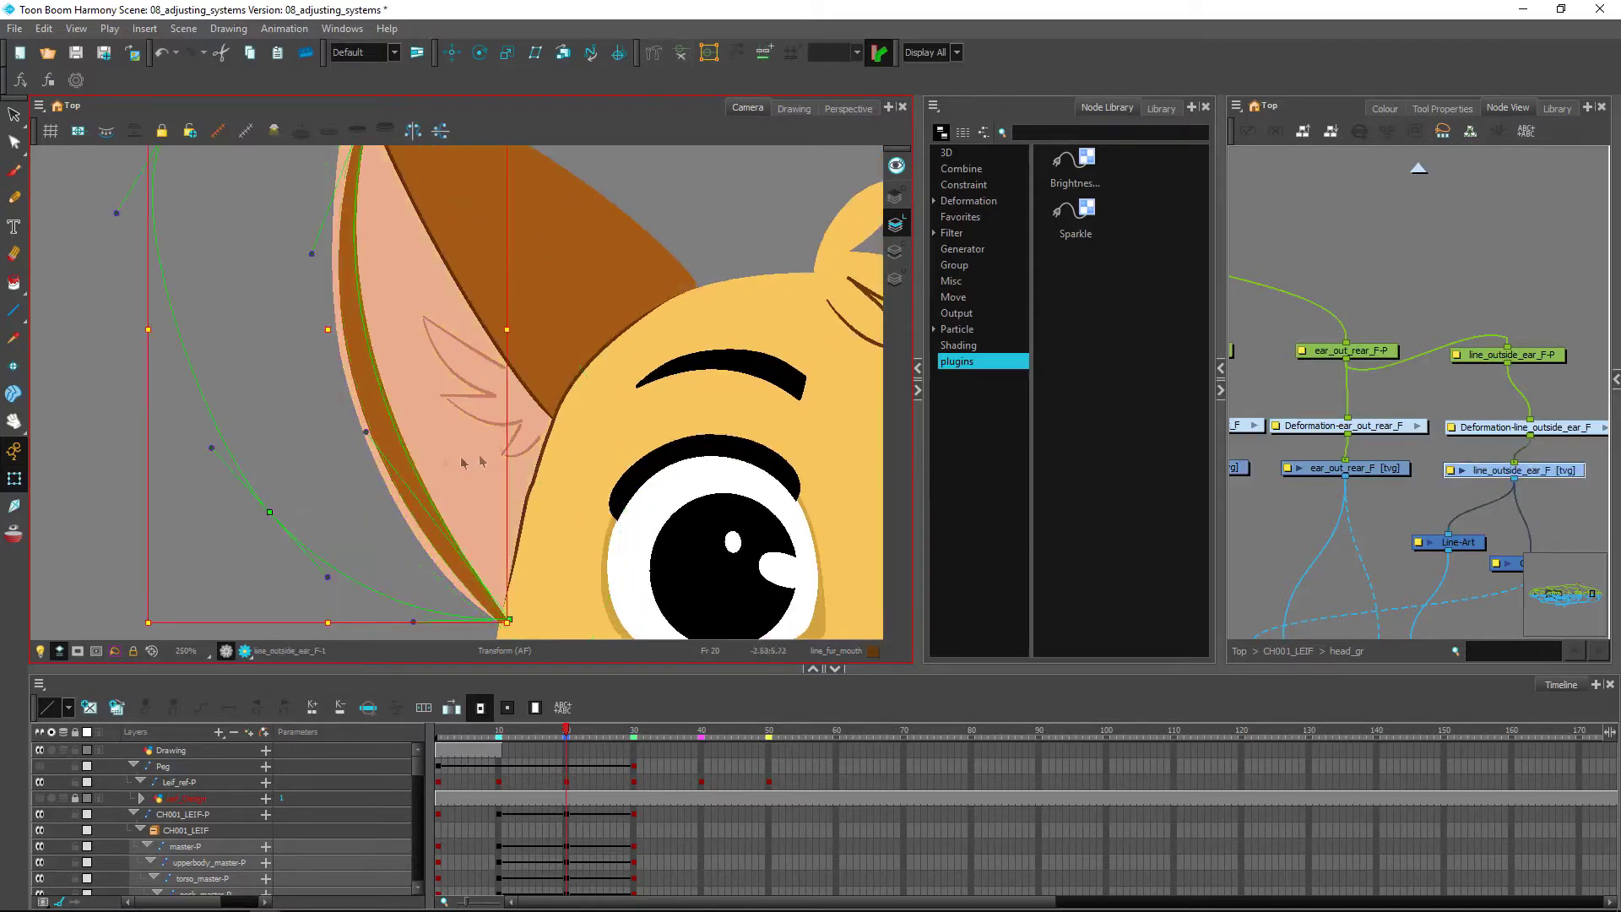
click(366, 432)
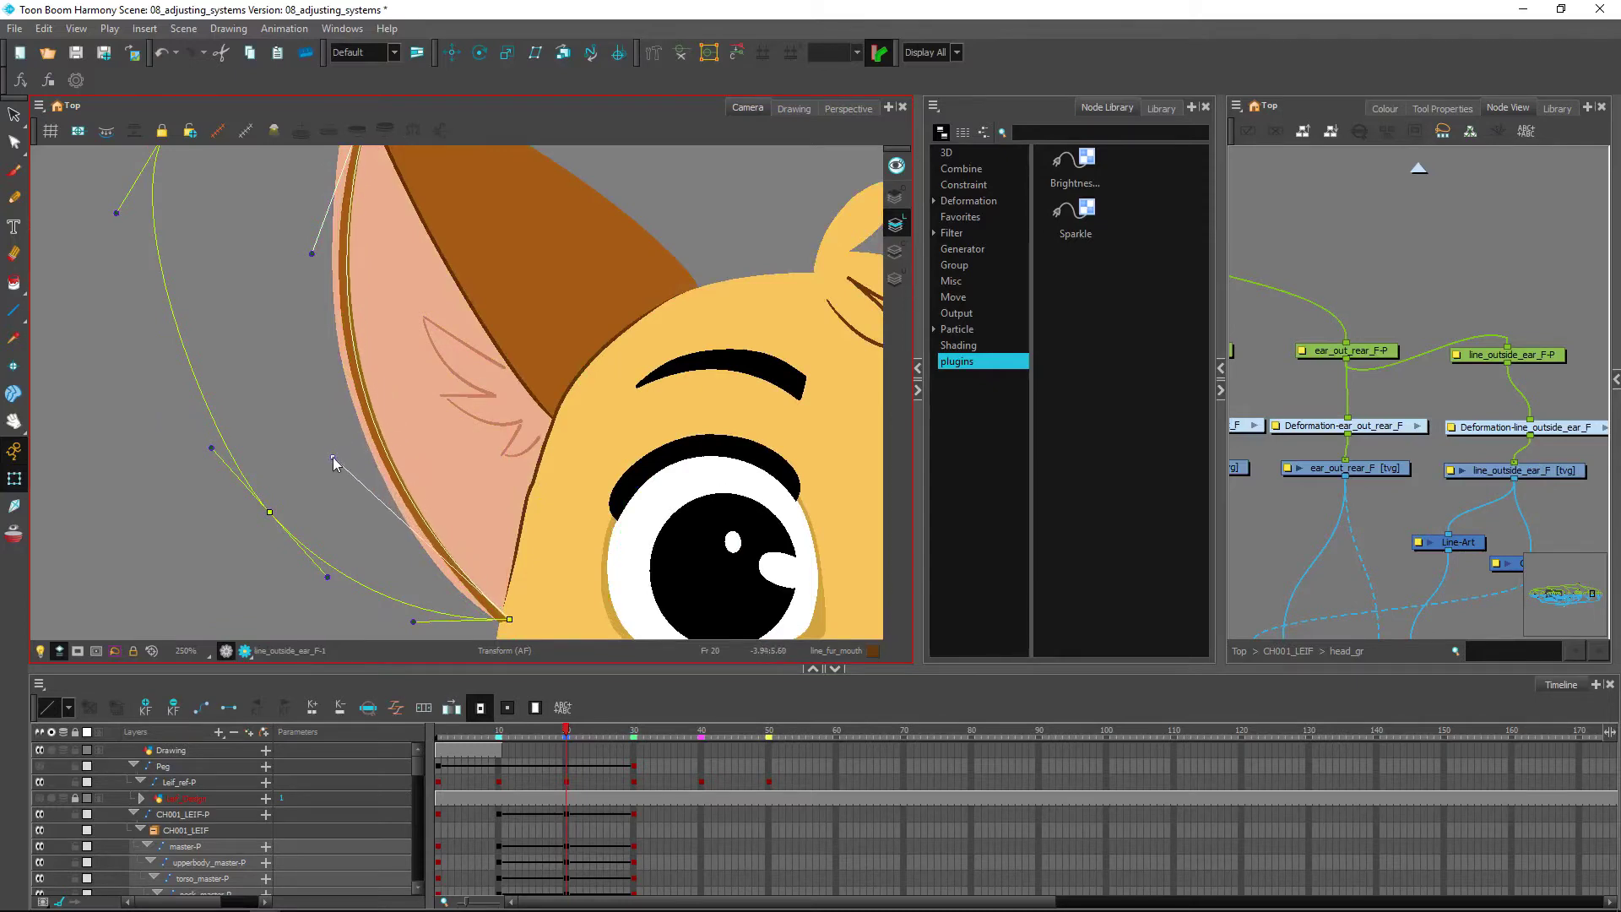
drag(512, 619, 506, 621)
Shift the line_outside_ear_F deformation's upper point slightly outward at the ear tip
drag(382, 395, 409, 467)
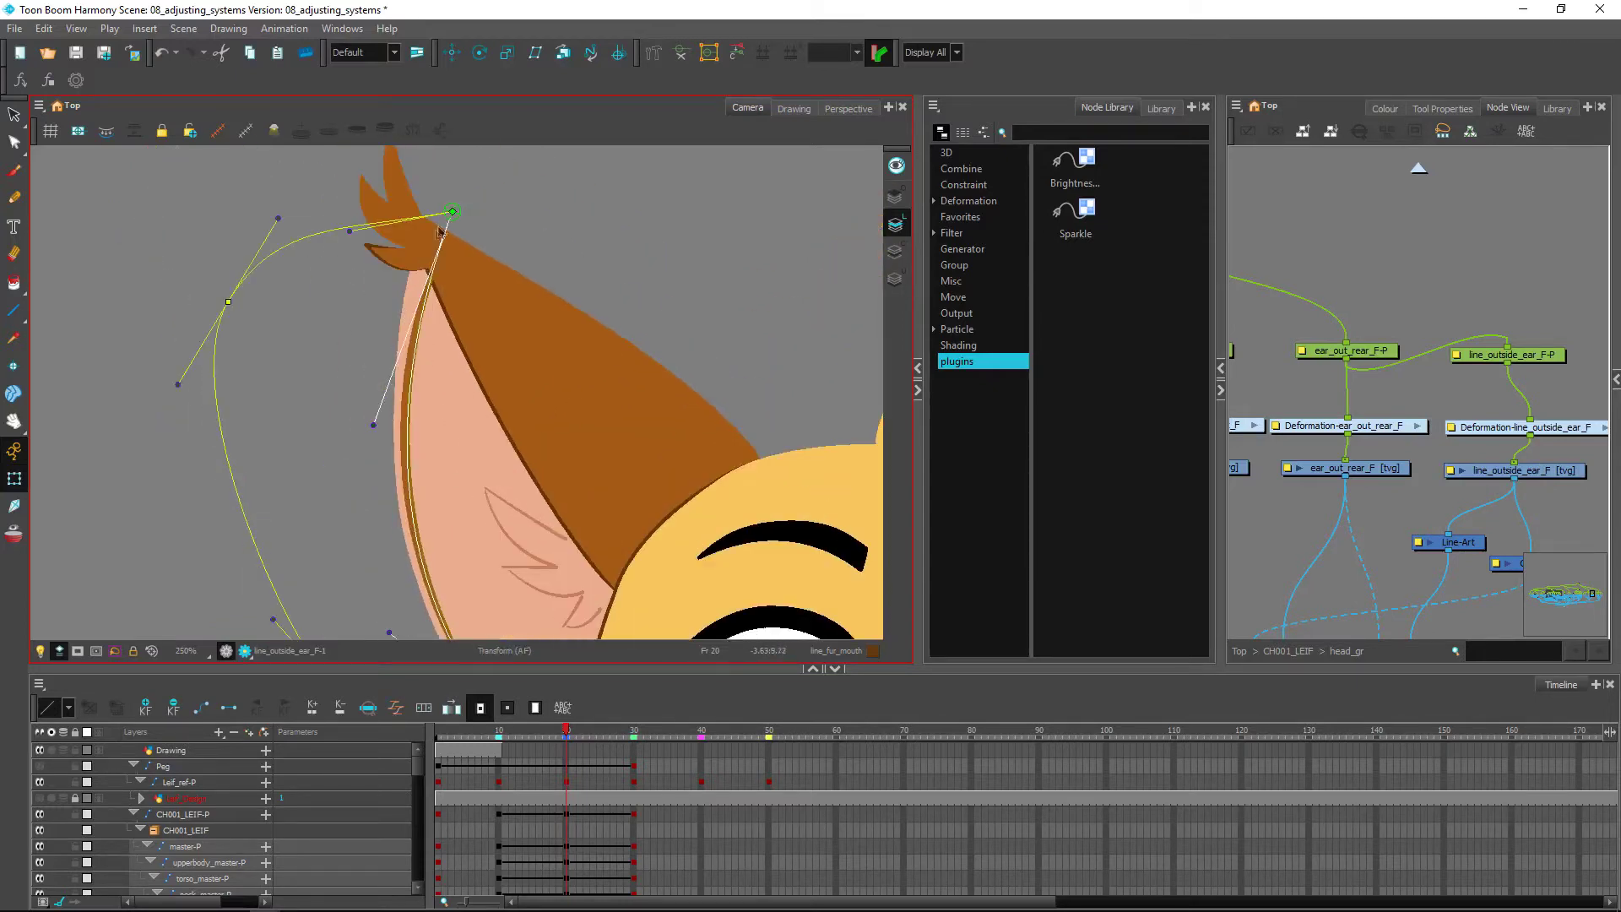
drag(450, 212, 448, 210)
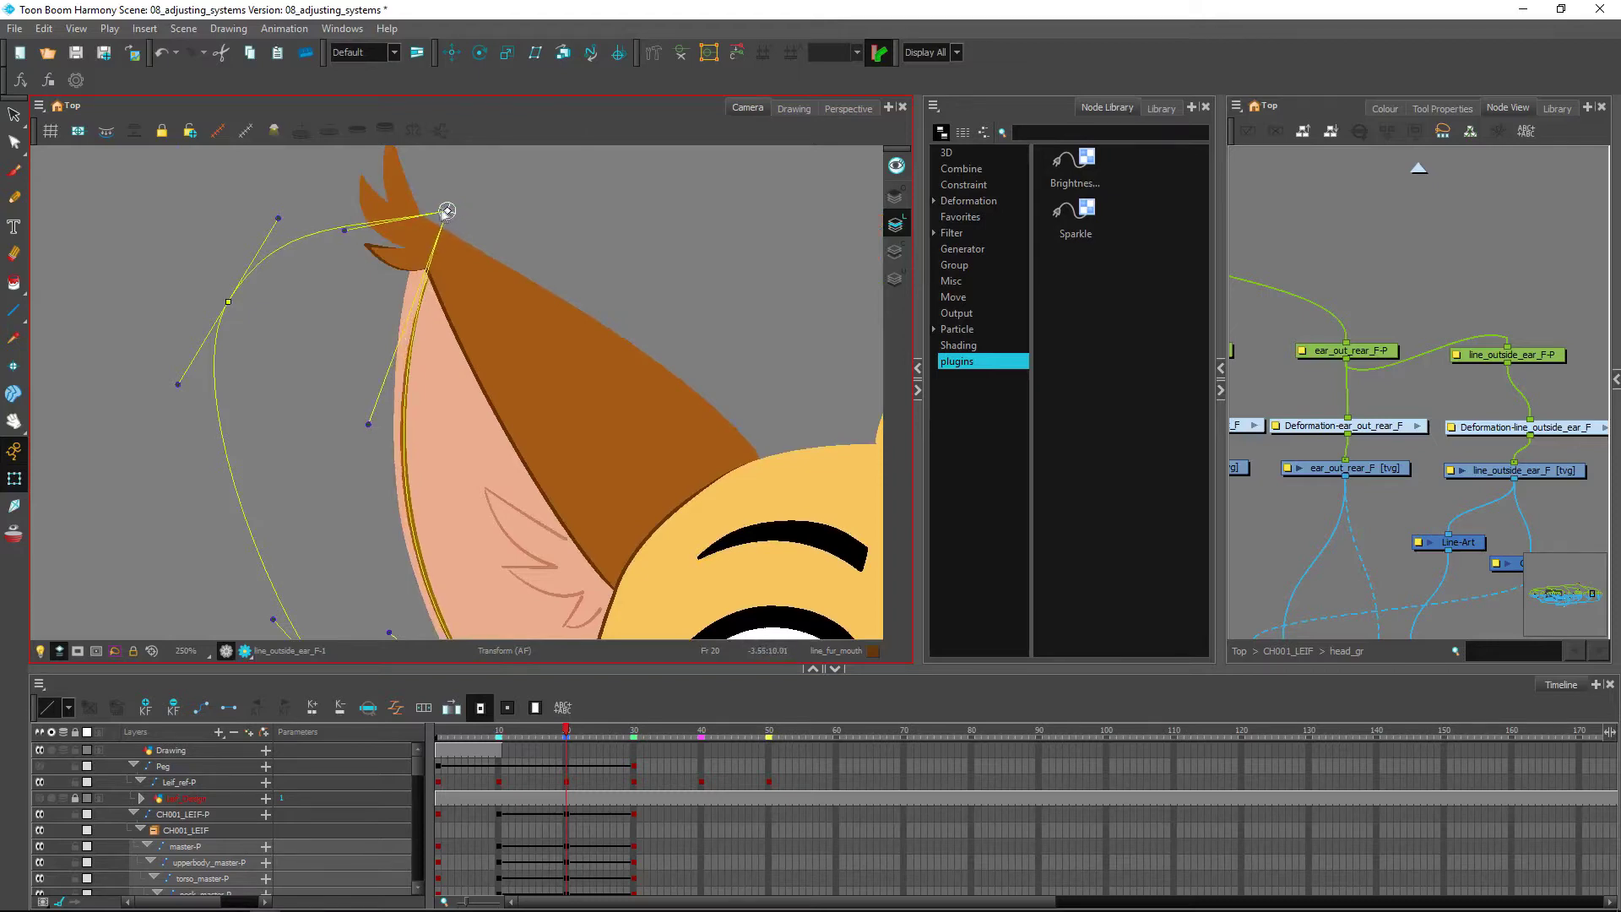
click(674, 267)
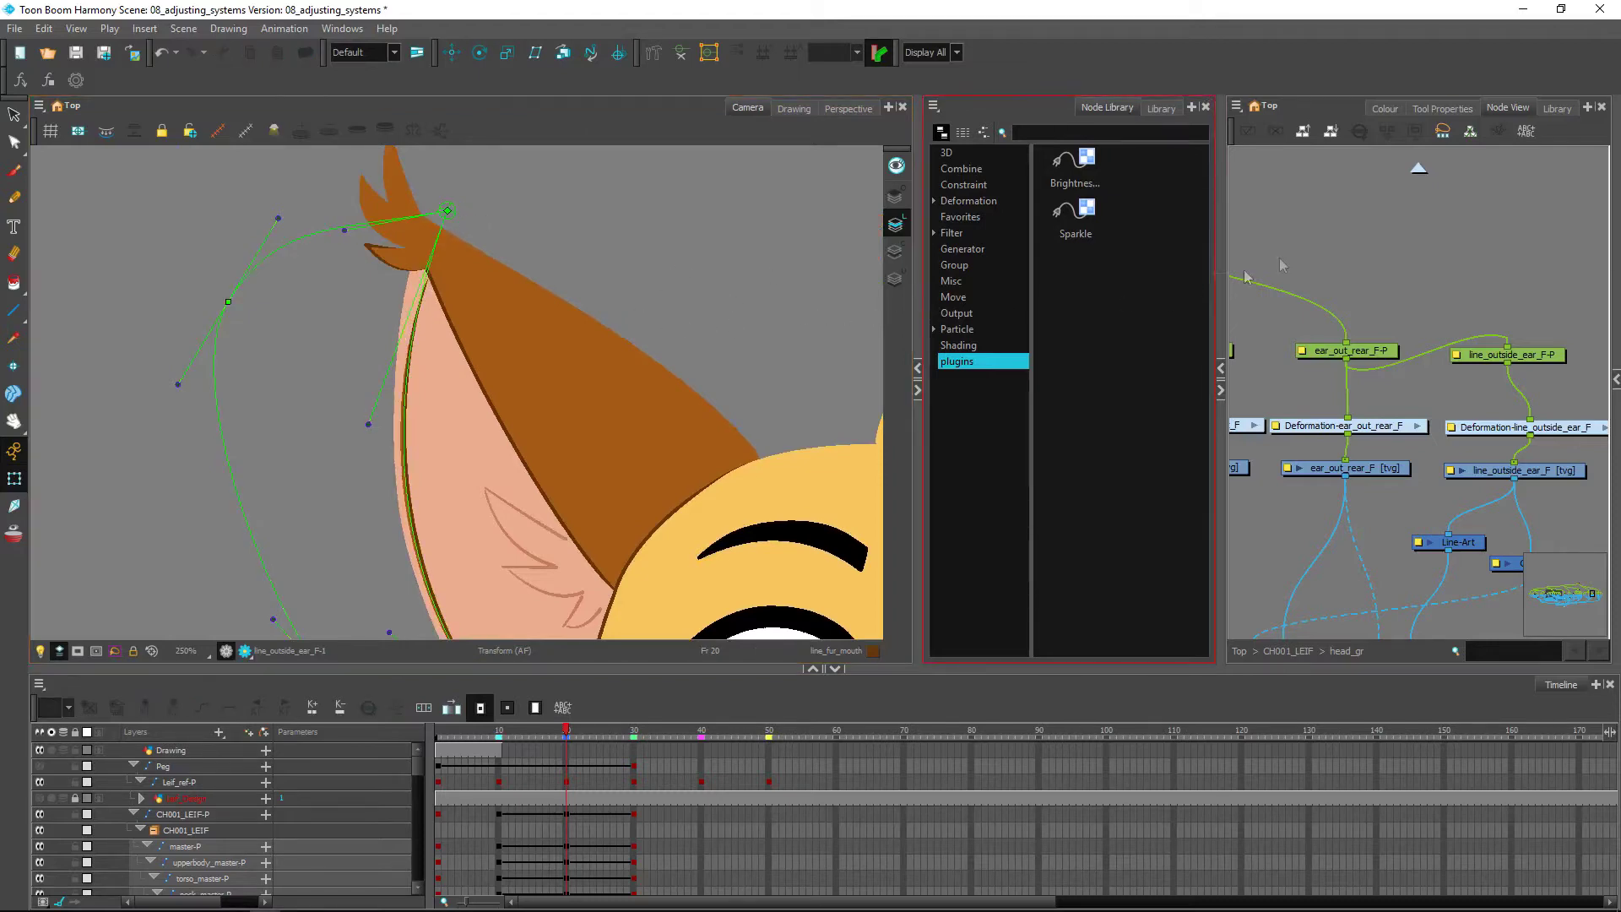
click(1366, 347)
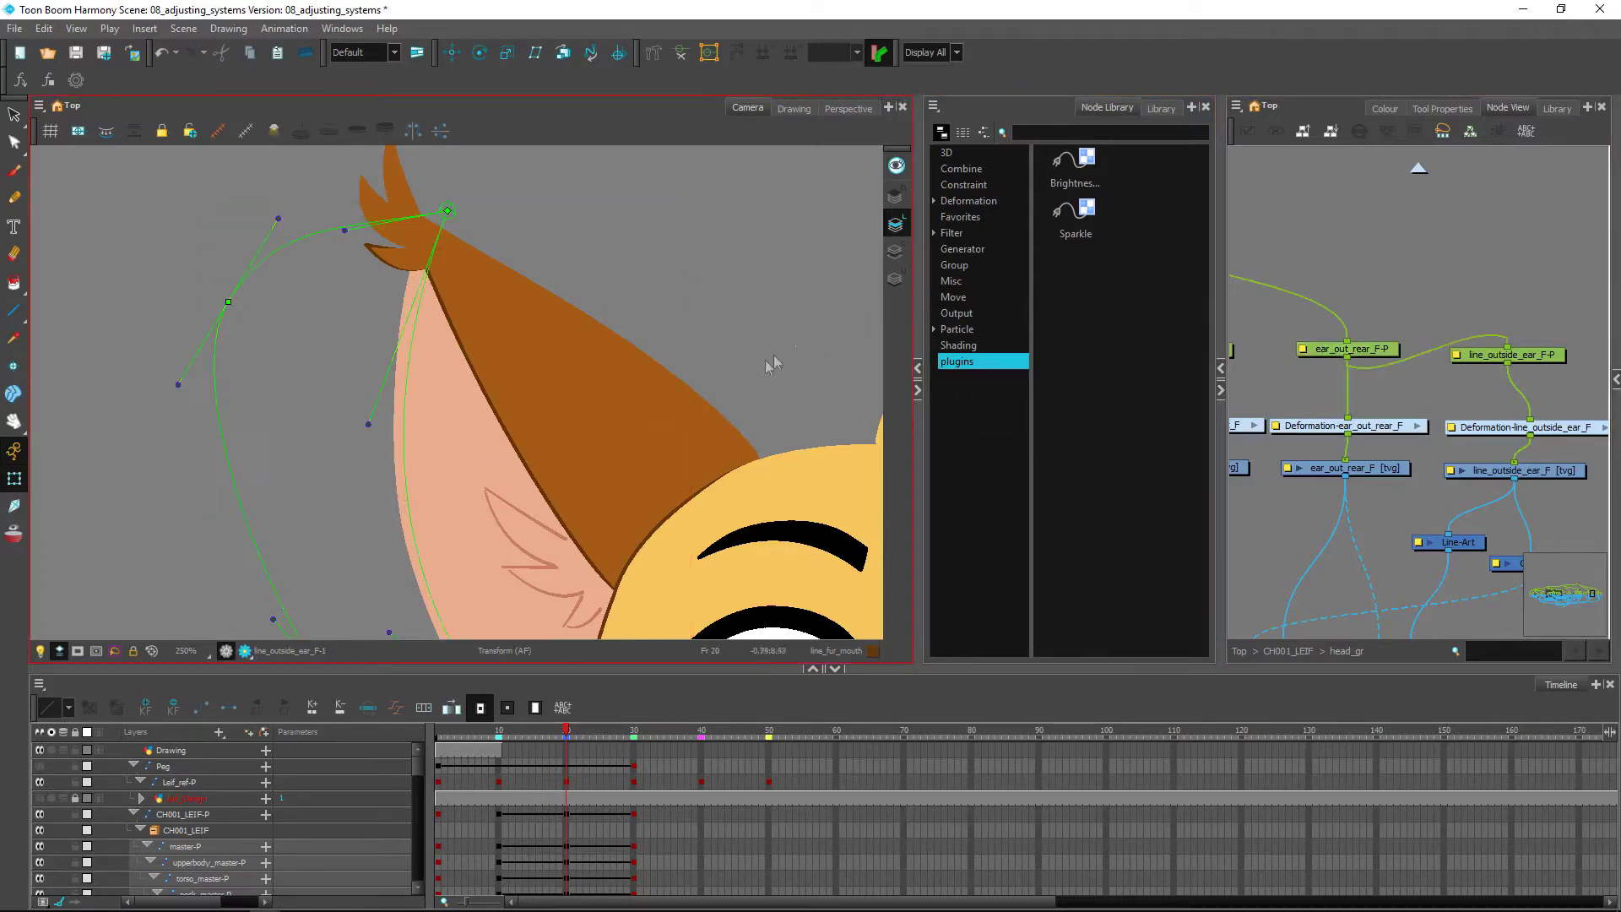
scroll(494, 471, down, 3)
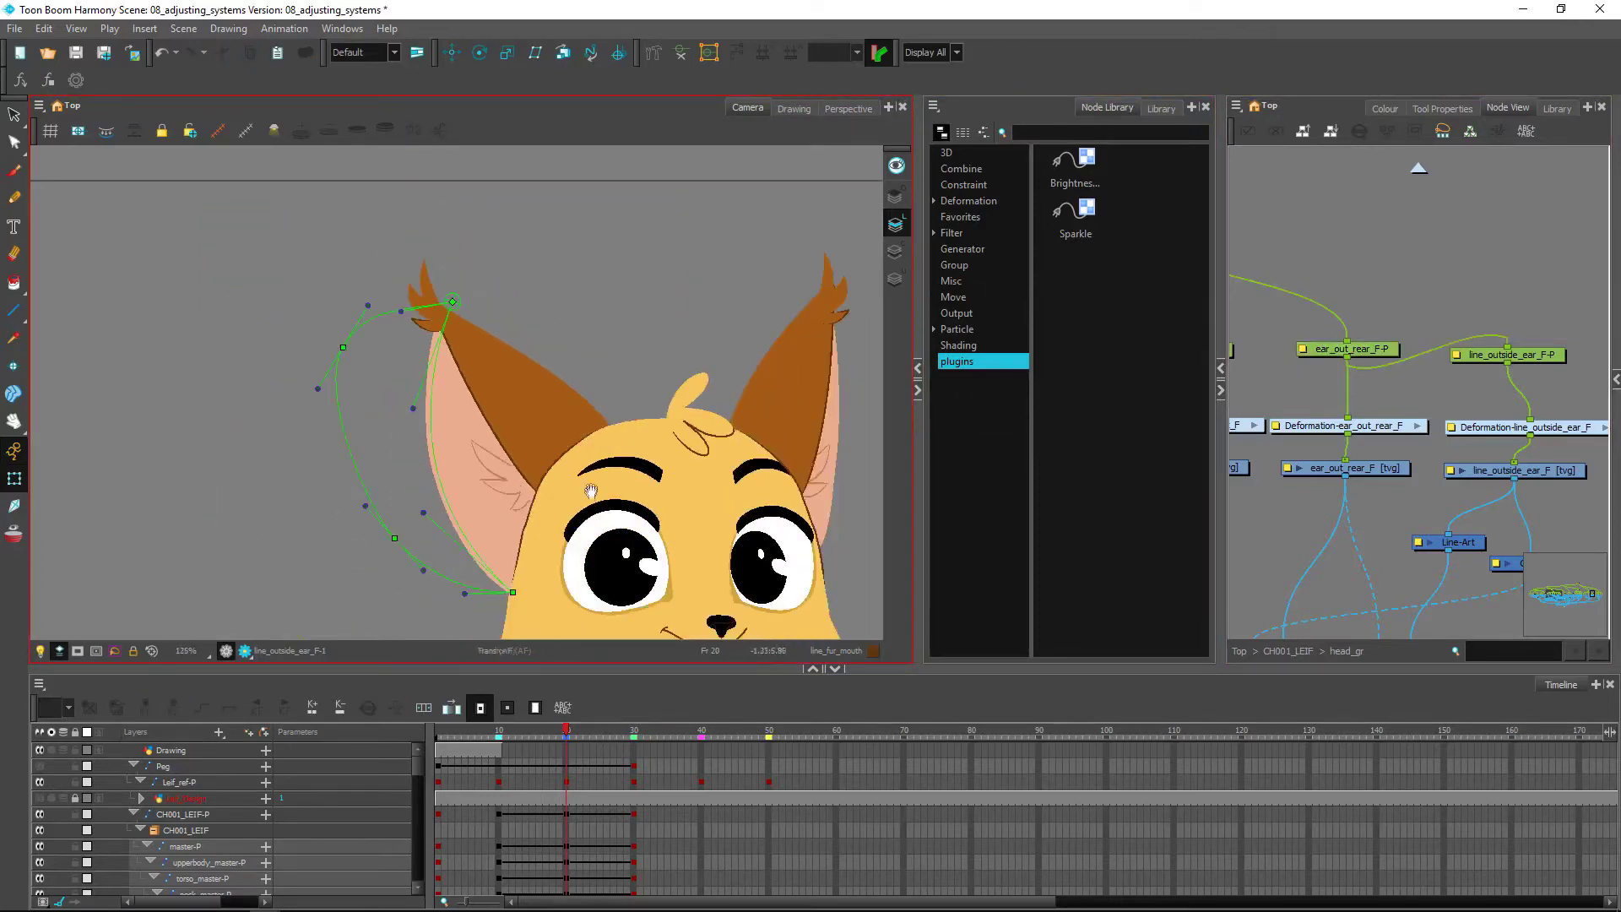
drag(591, 490, 555, 452)
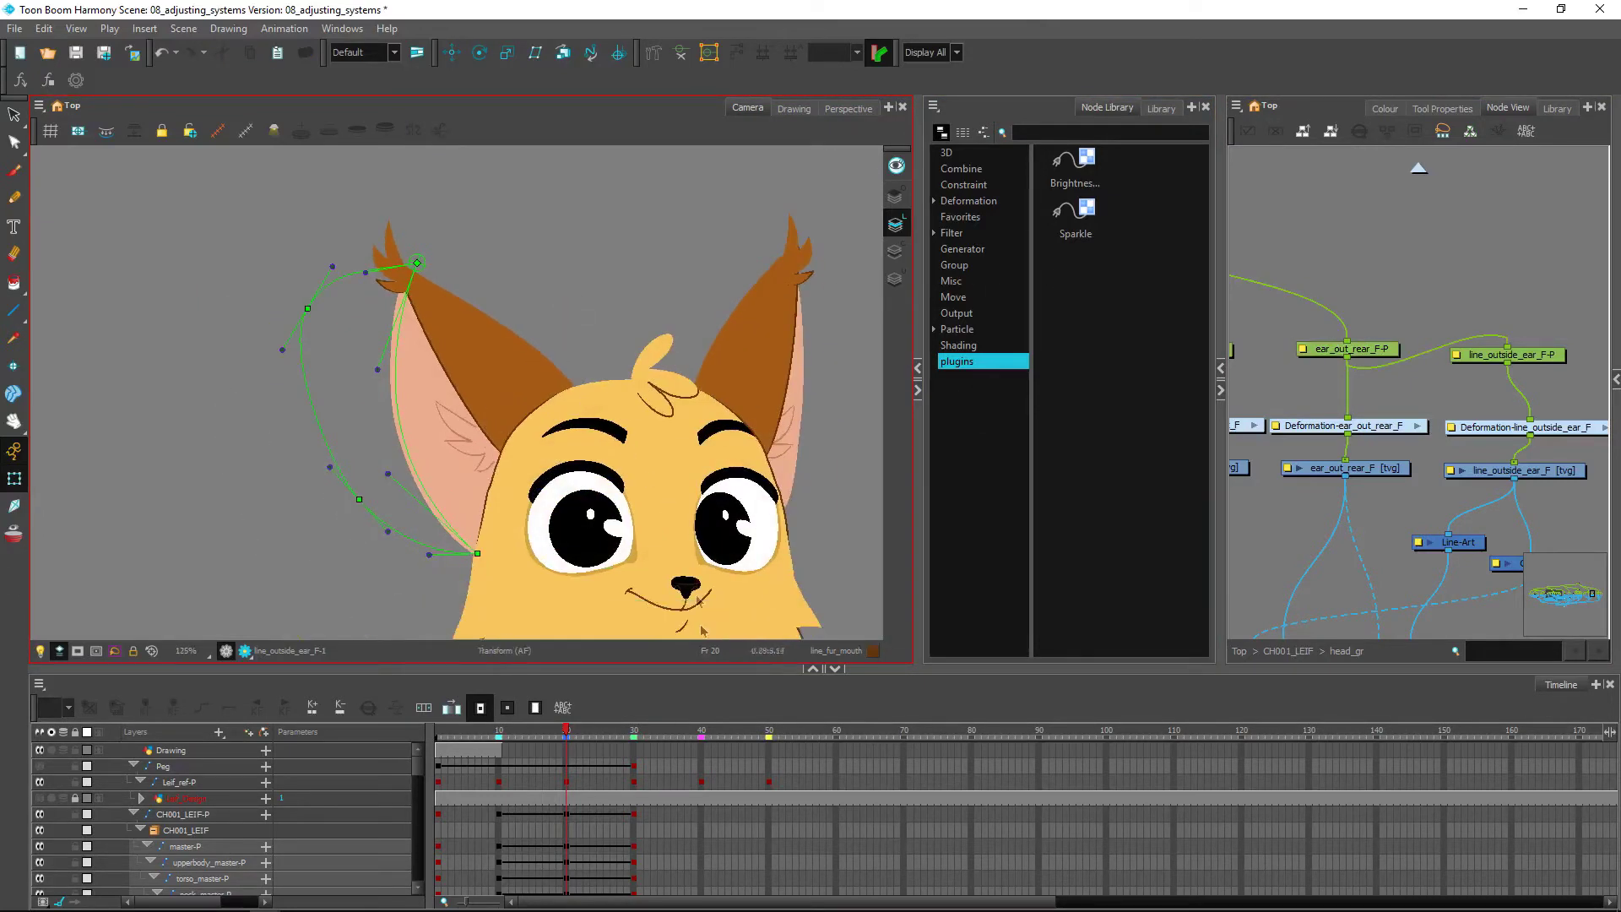
At frame 30, reshape the line_outside_ear_F deformation by moving its lower and upper handles inward and refining the tip point
drag(567, 731, 663, 732)
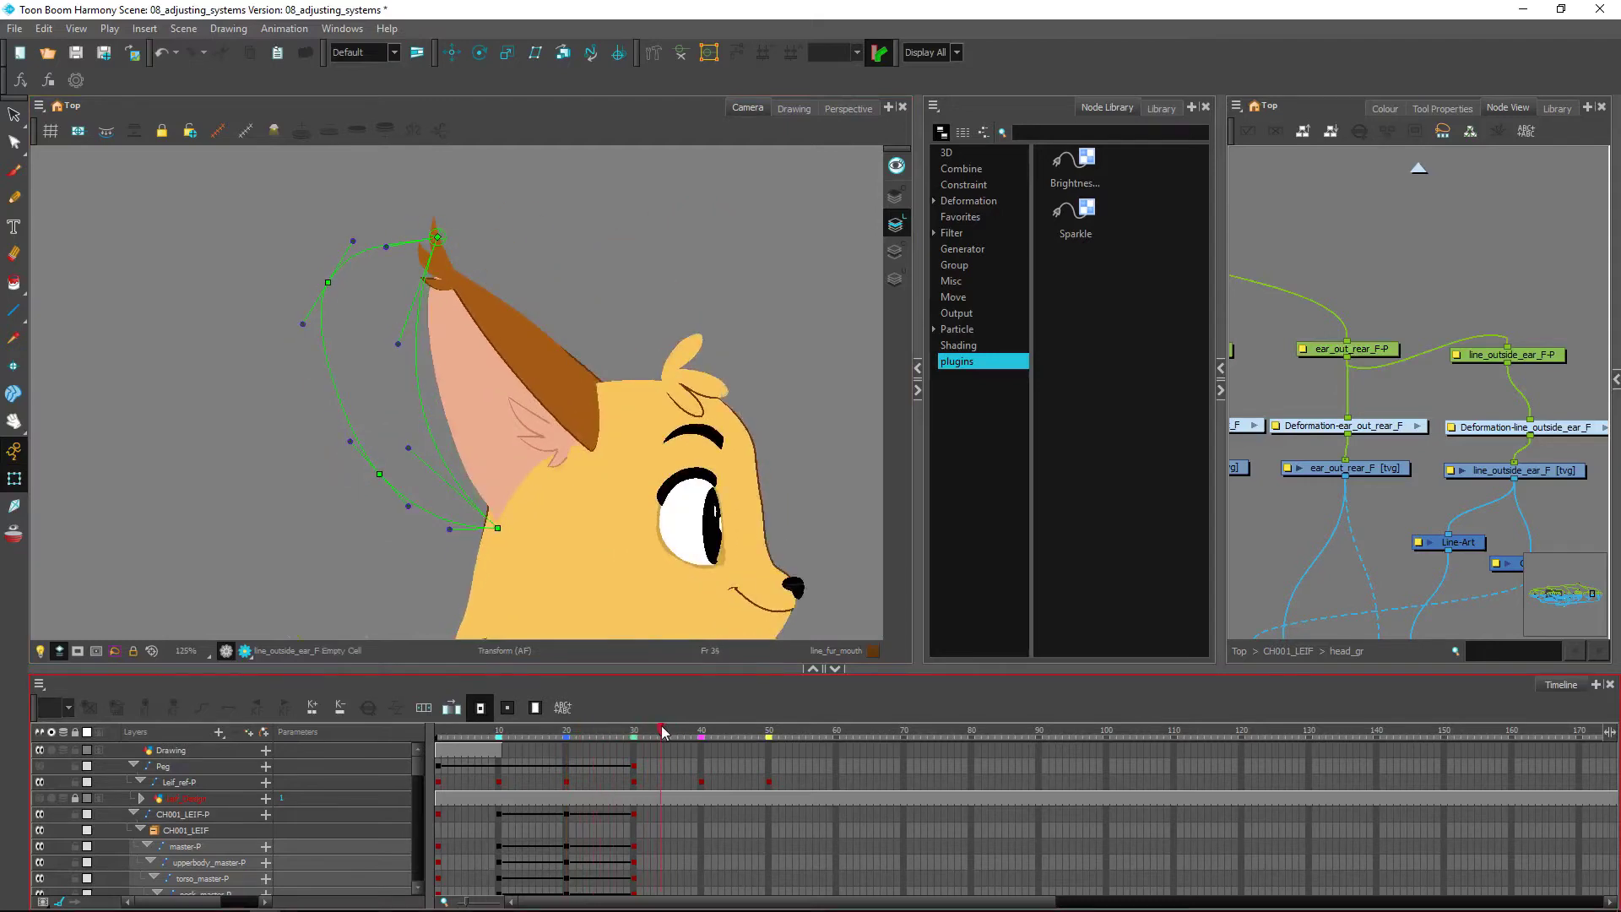
key(comma)
click(472, 462)
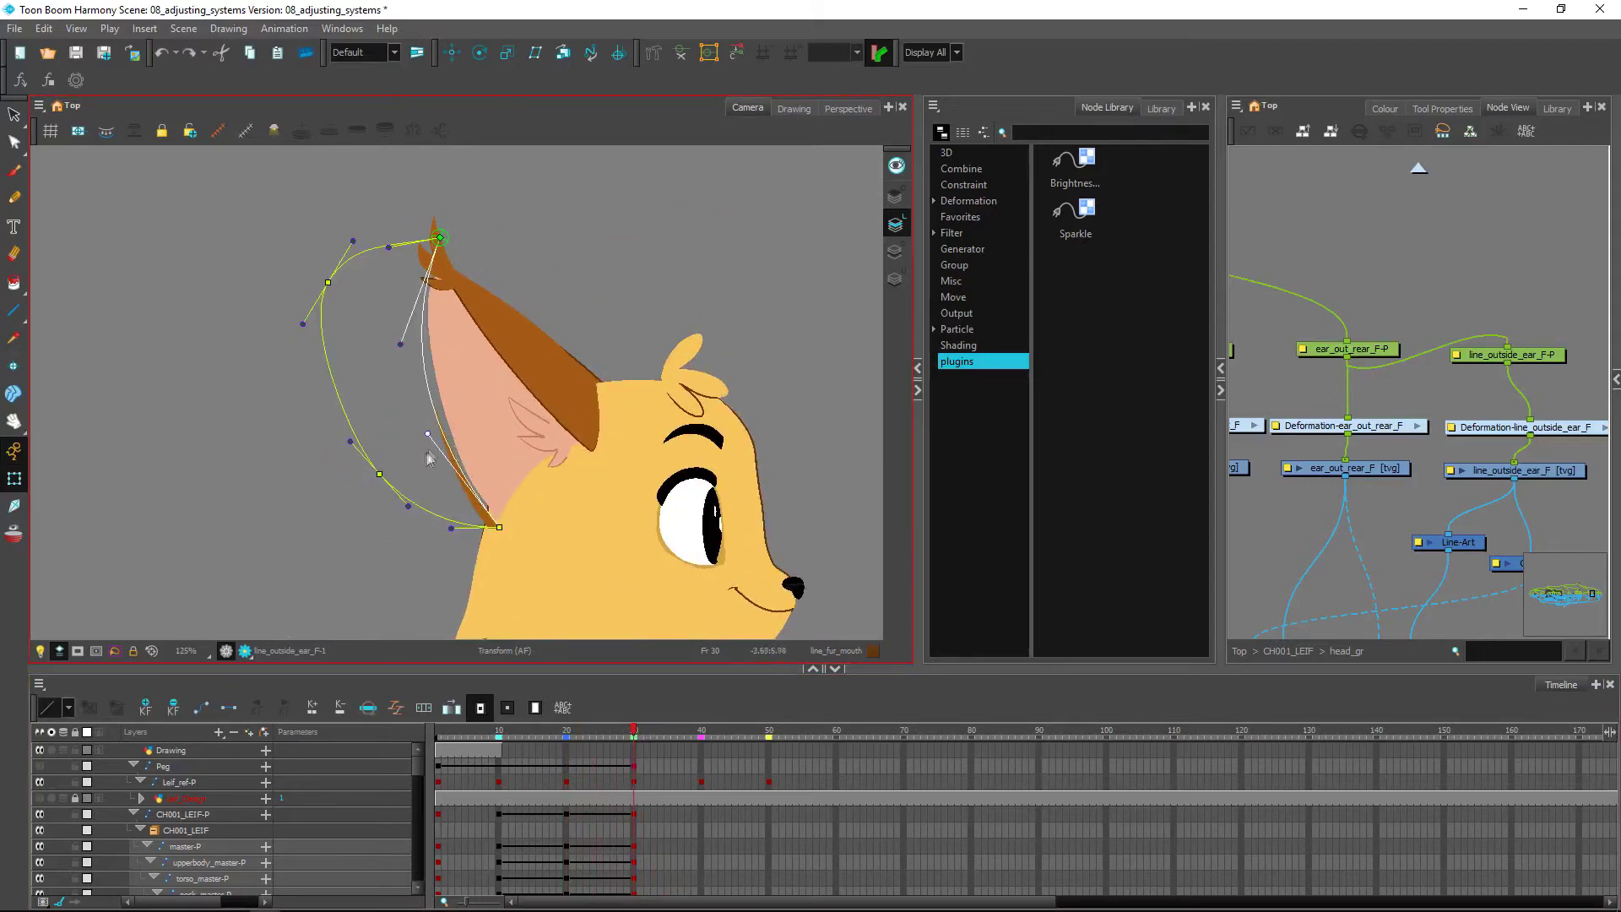
drag(424, 436, 448, 431)
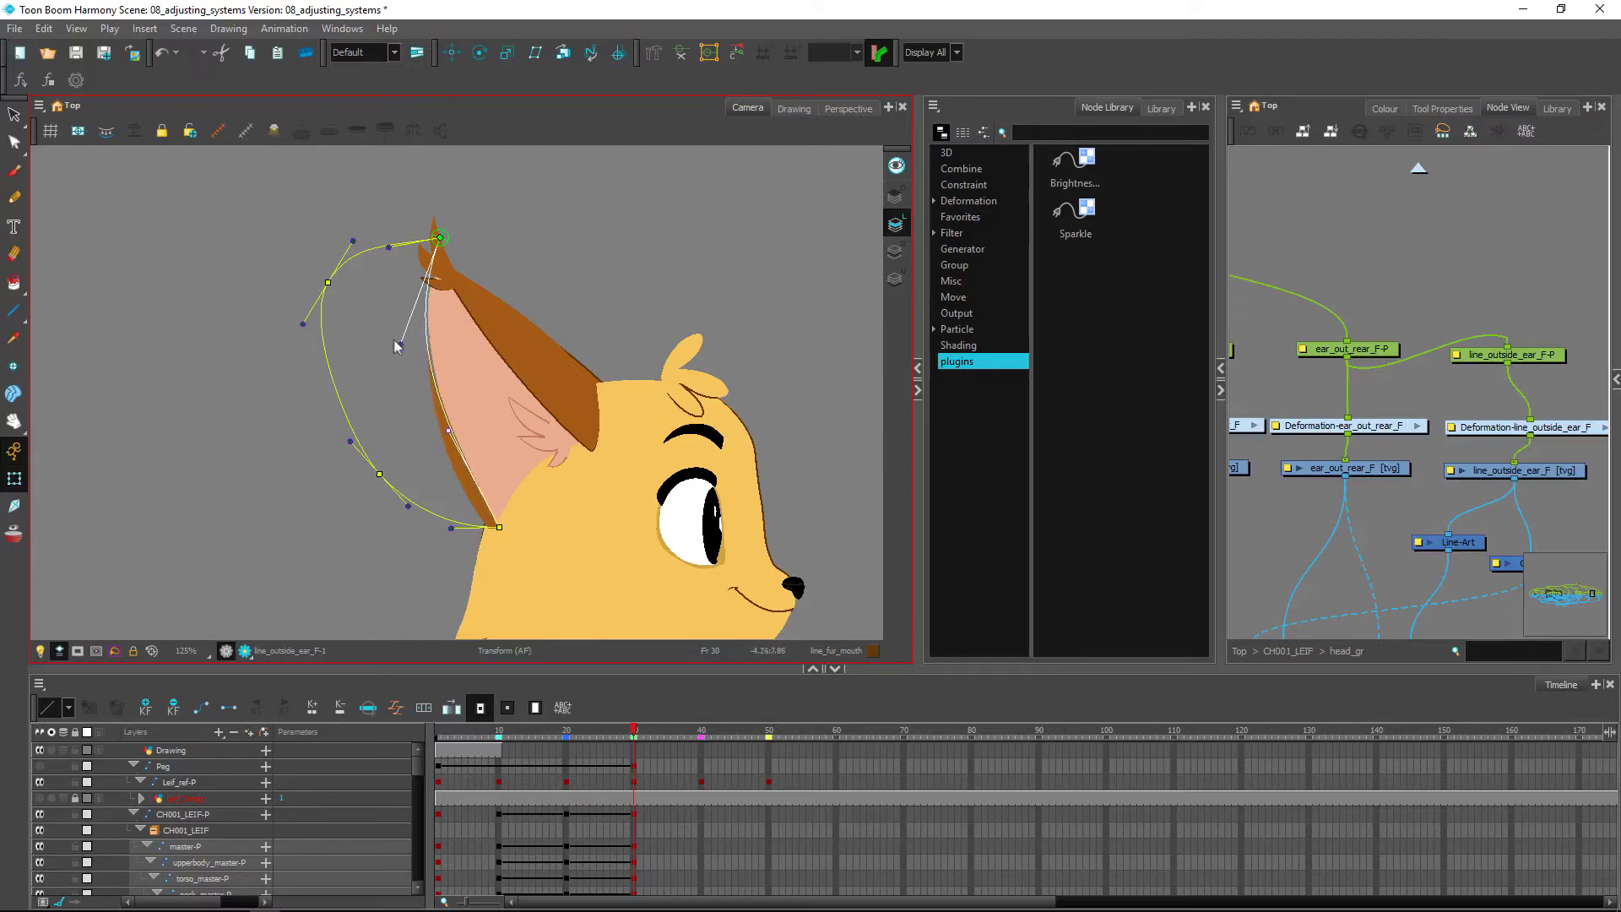
drag(406, 343, 419, 340)
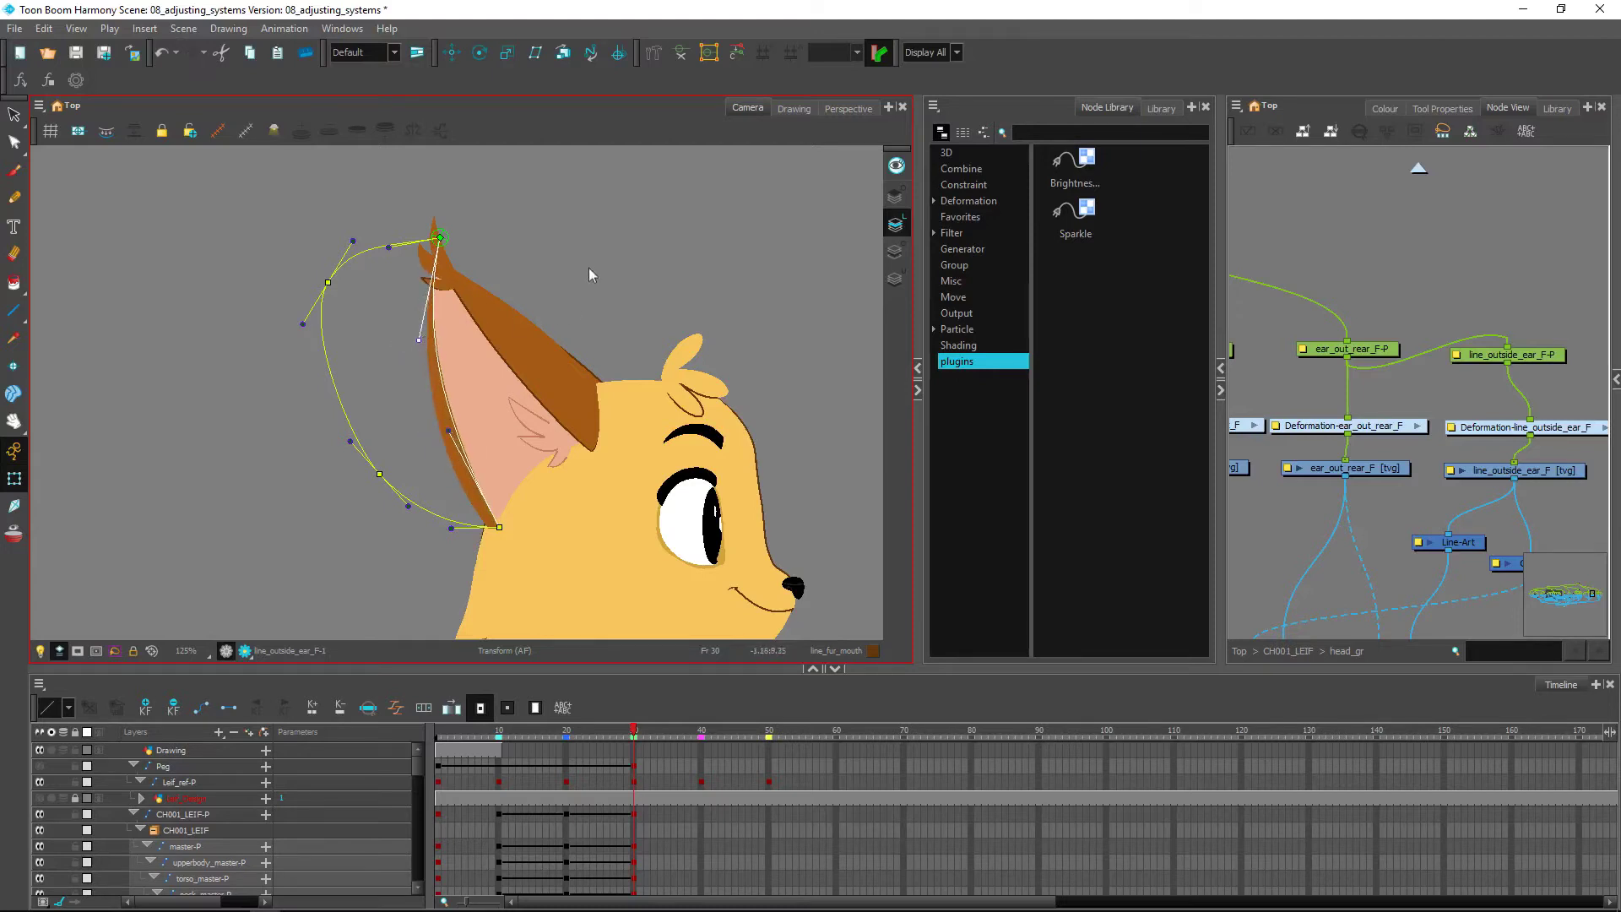
click(590, 267)
key(2)
scroll(440, 185, up, 1)
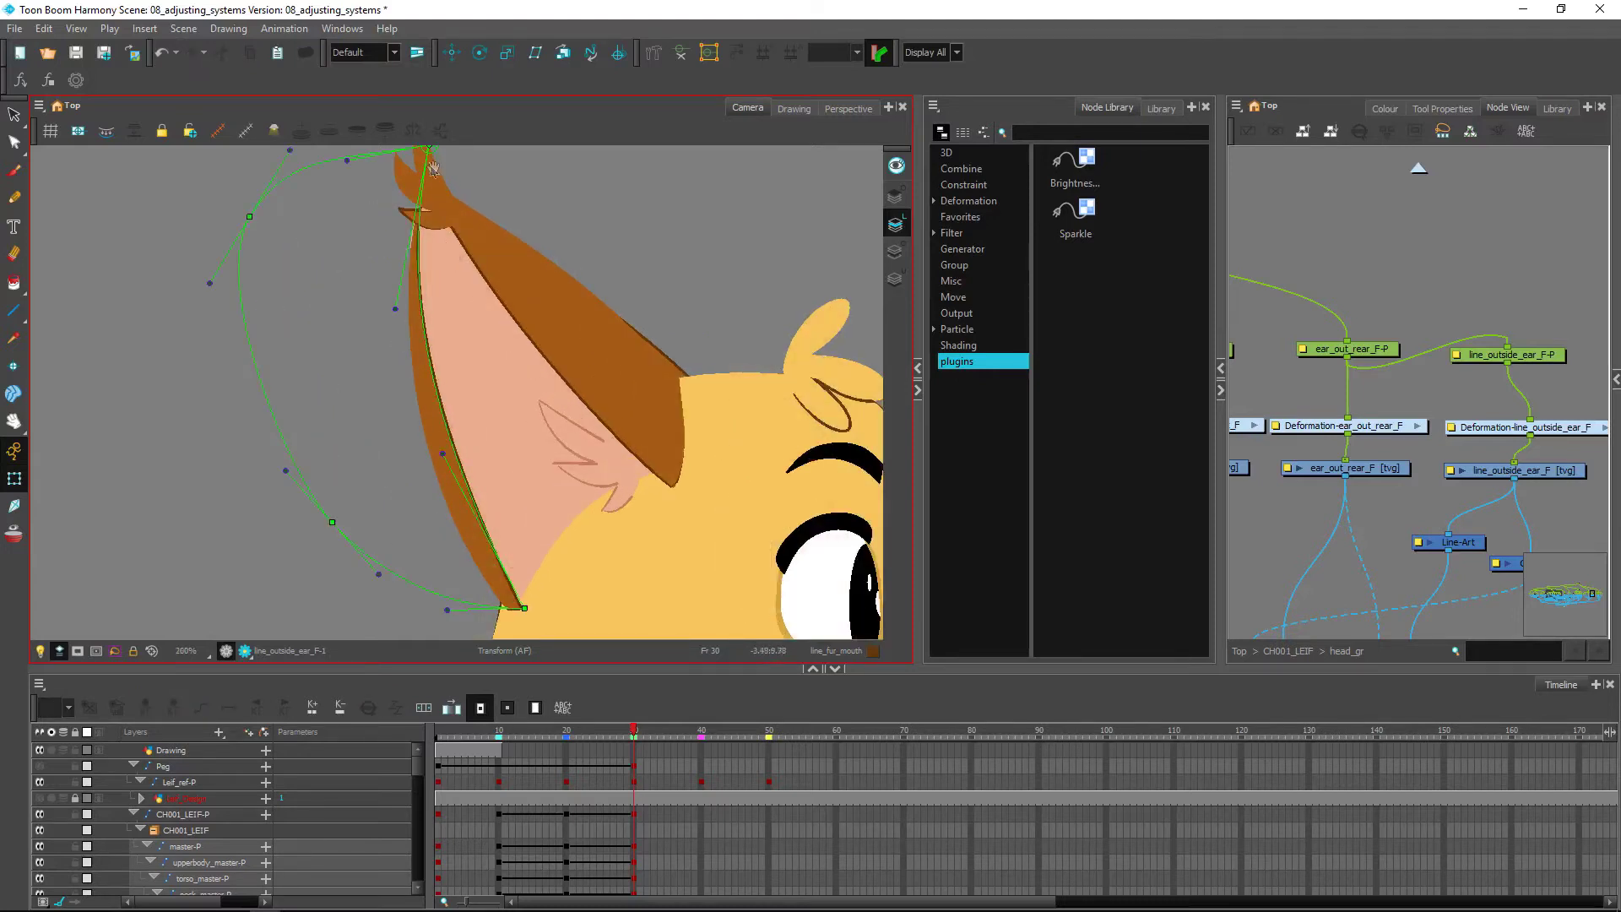
drag(433, 169, 470, 233)
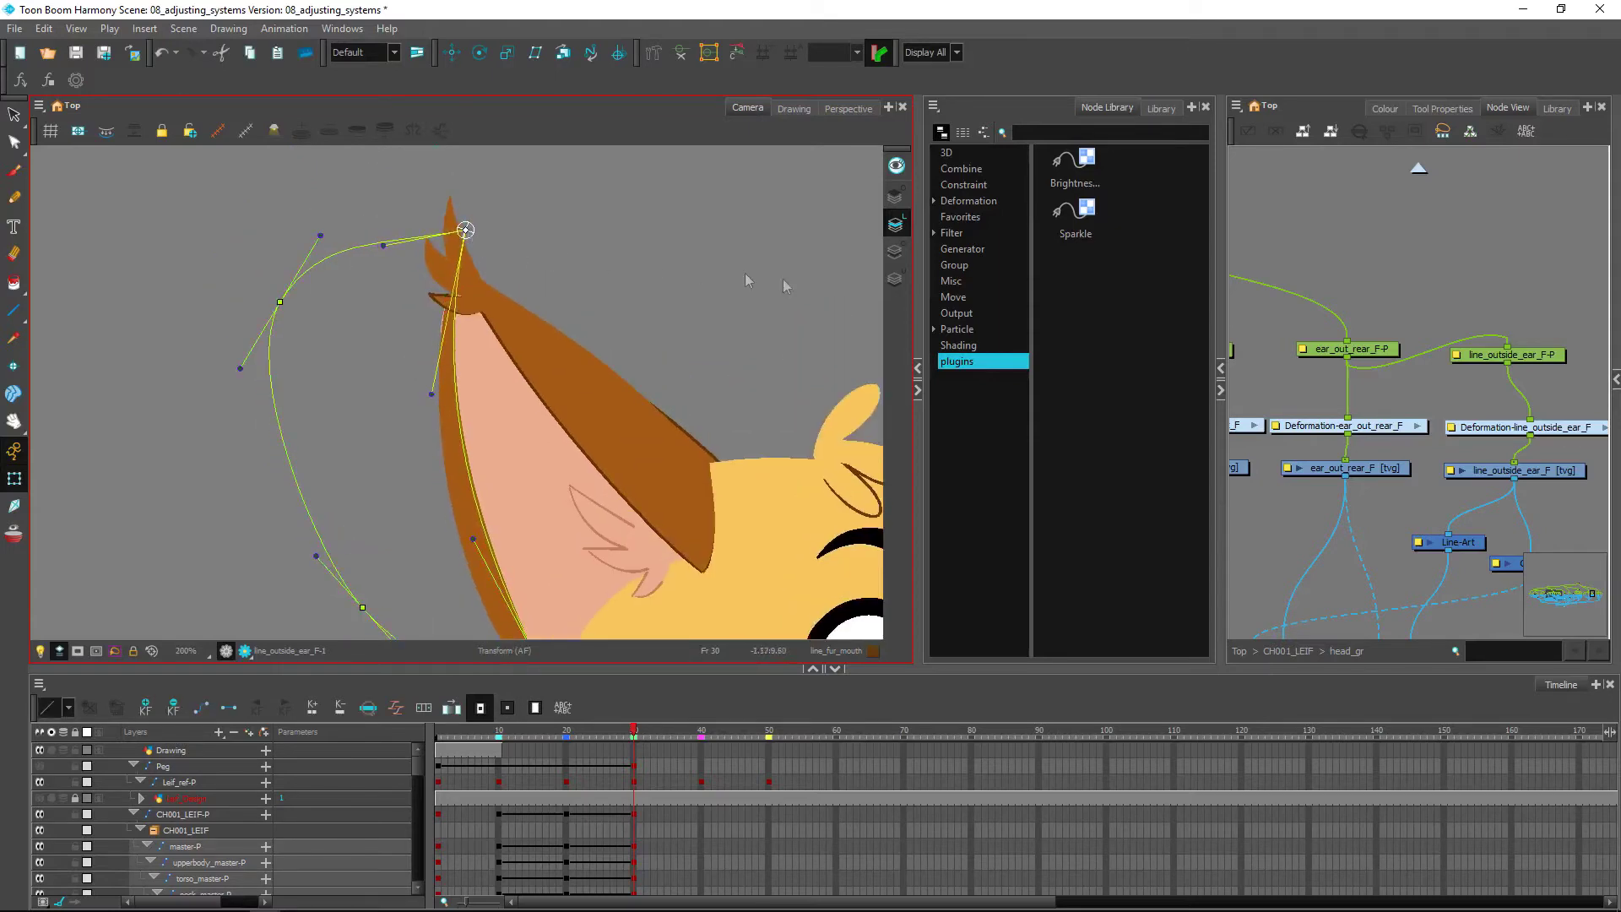
Show the ear_out_rear_F deformation controls and raise its upper point slightly into the ear's tip
click(1382, 471)
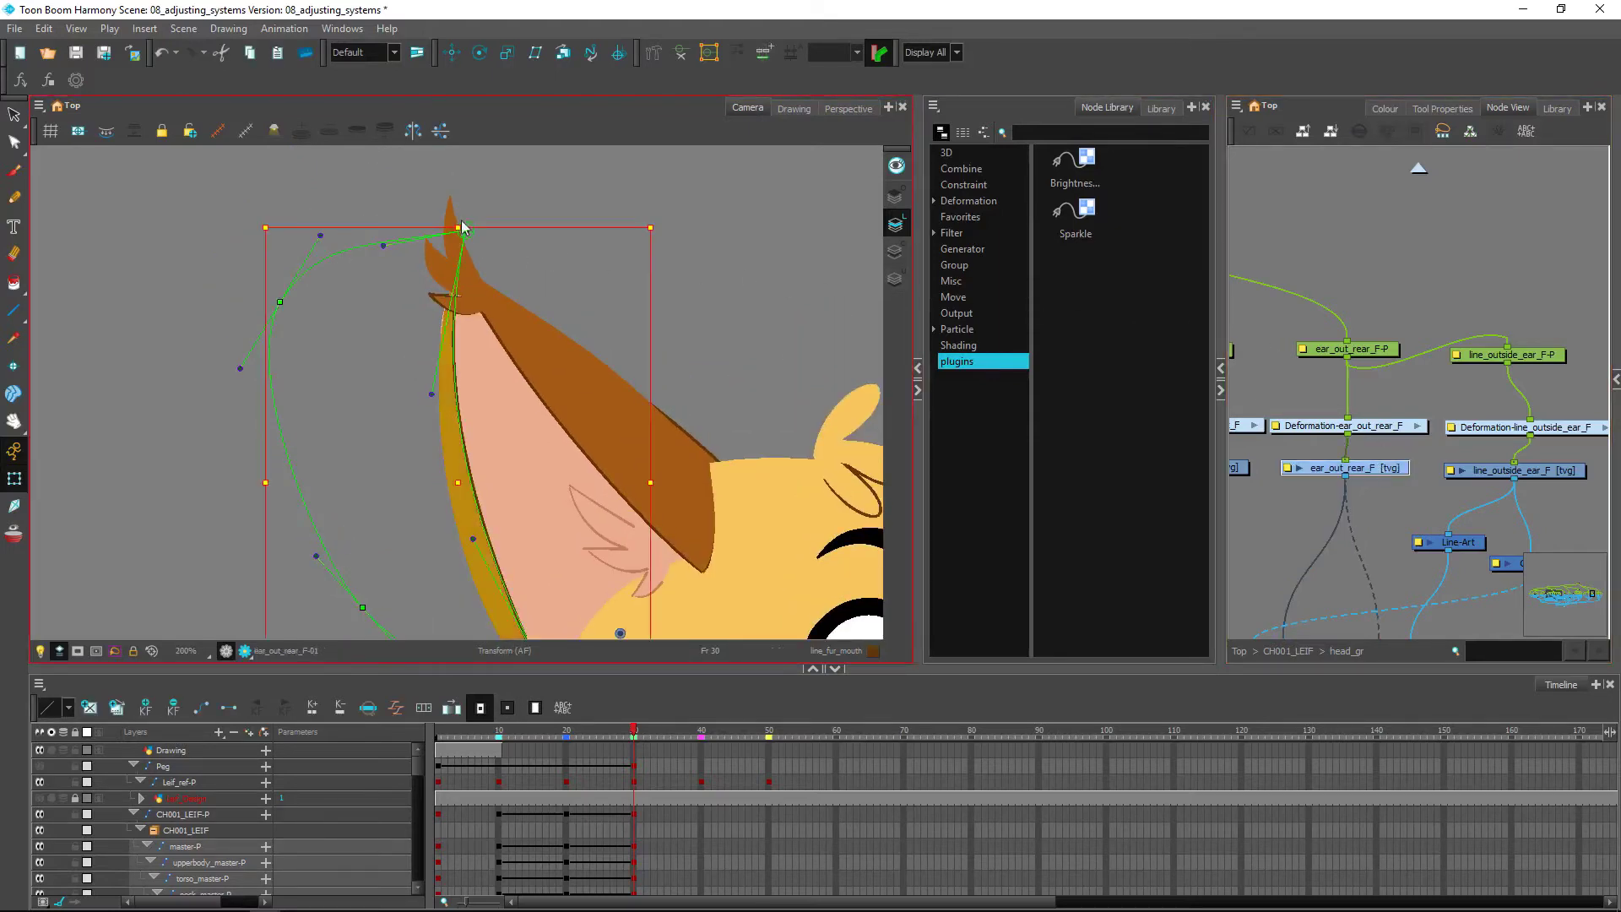
click(681, 54)
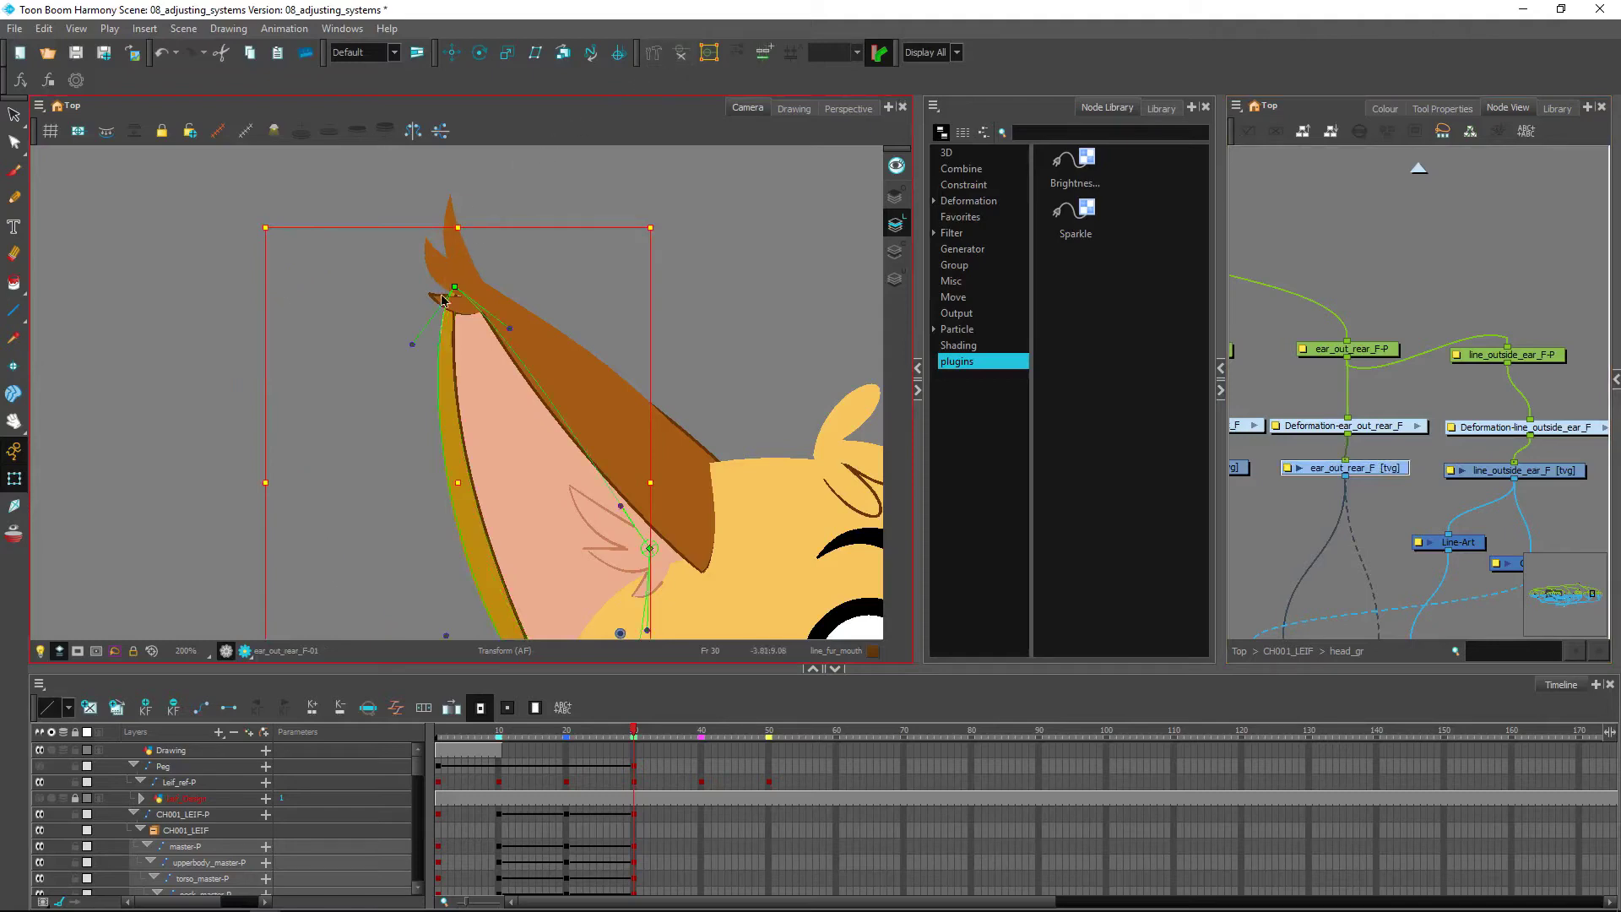
drag(455, 287, 456, 280)
click(607, 246)
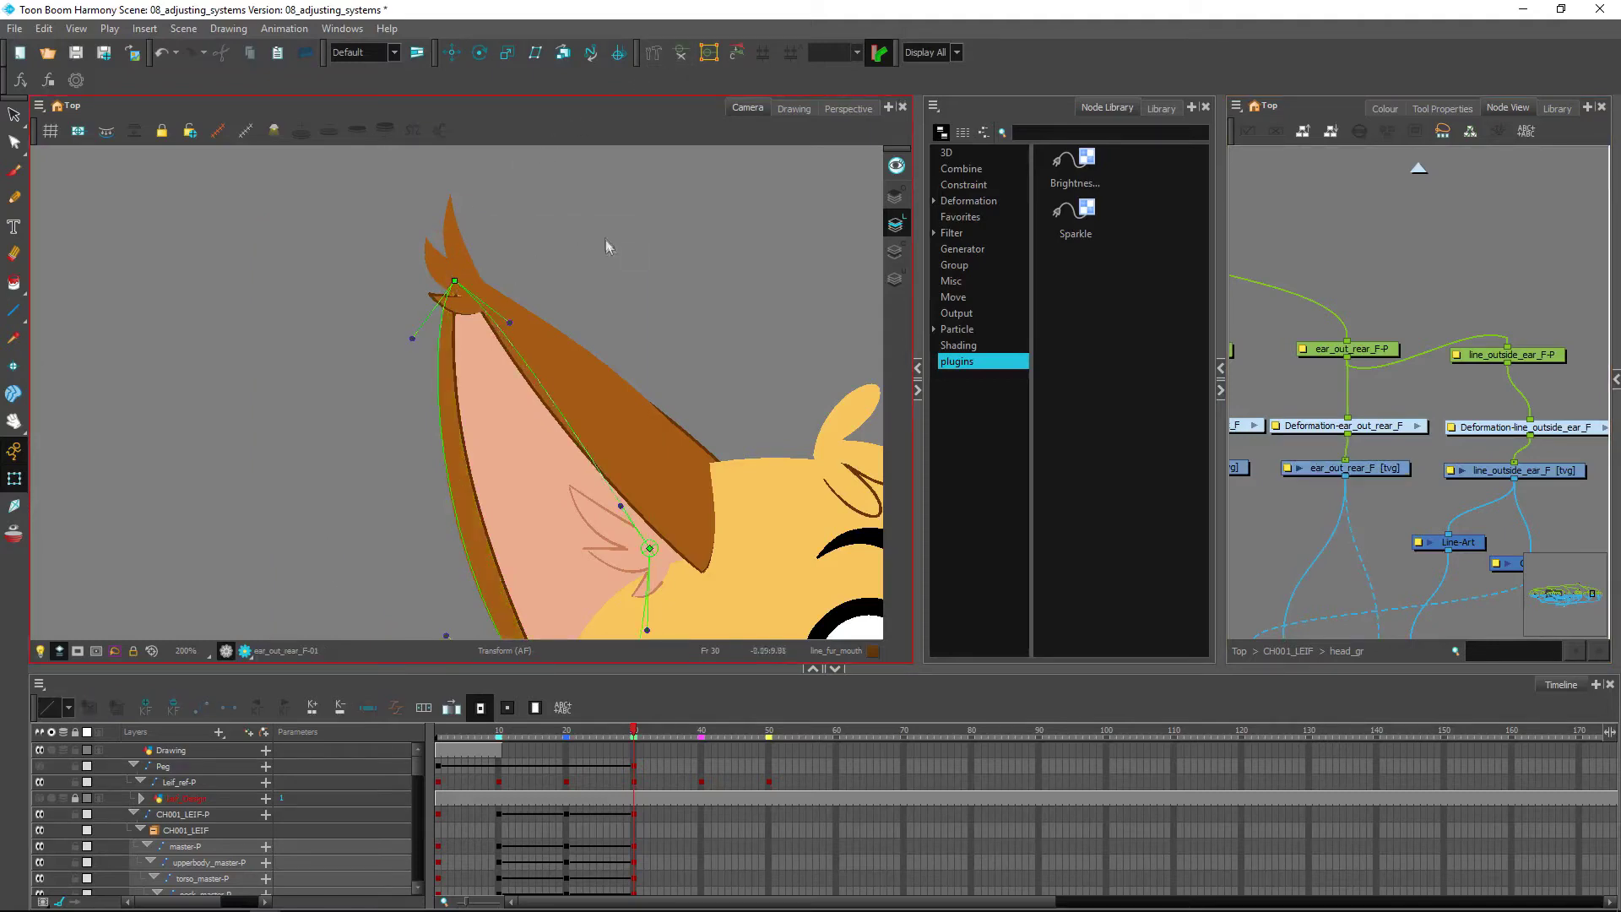
key(1)
key(1)
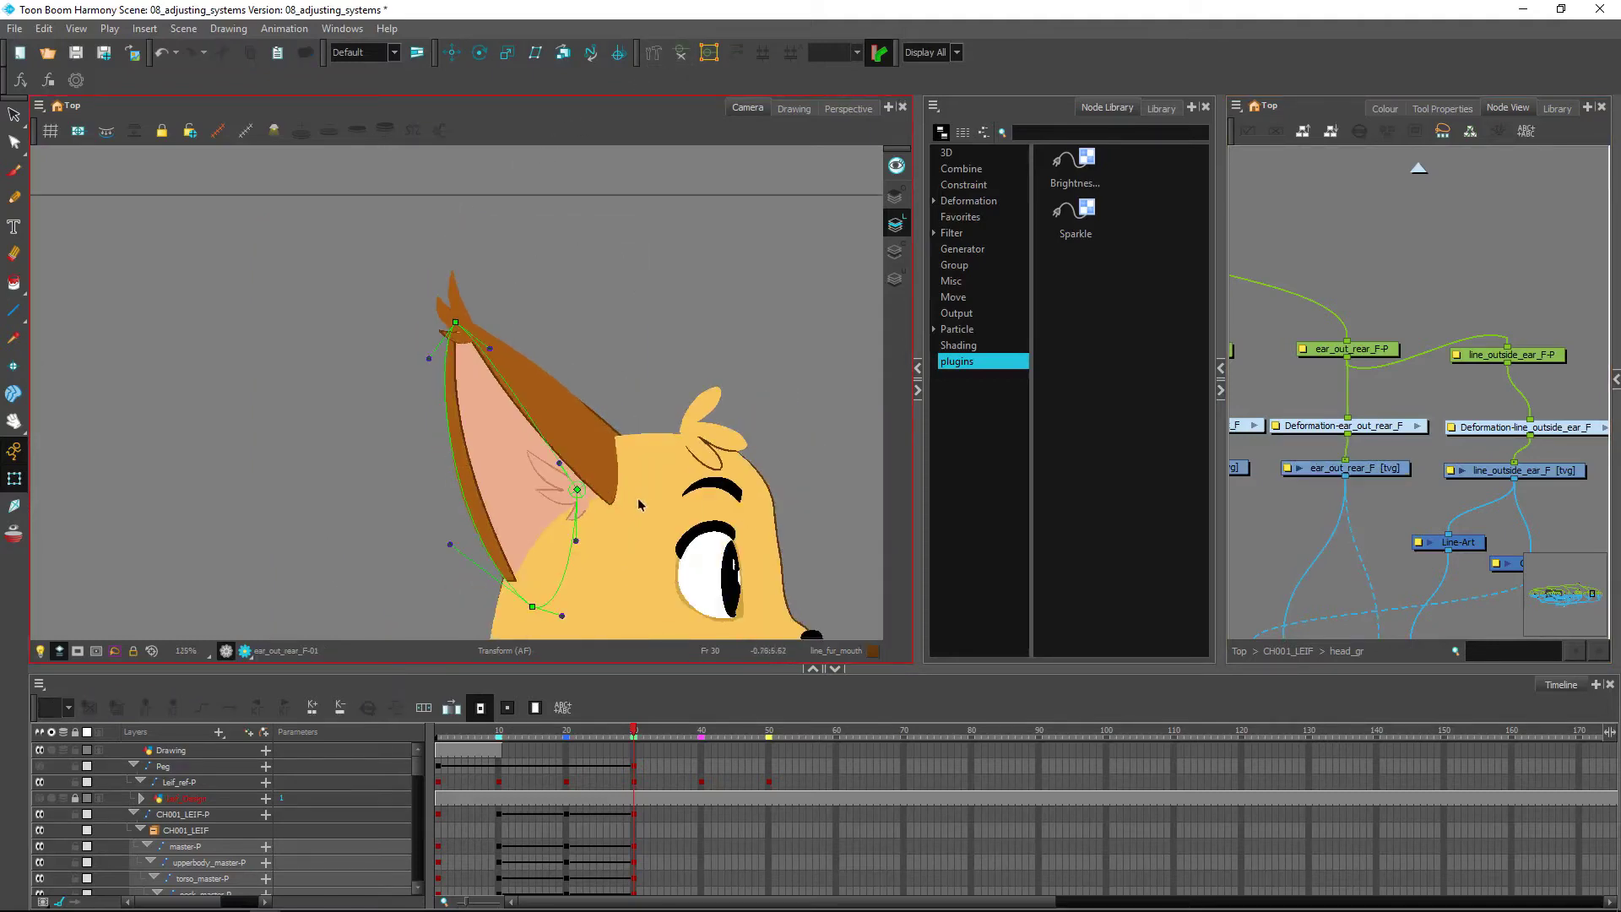
Nudge the lower point of the ear_out_rear_F deformation slightly outward at the base of the ear
drag(616, 516, 605, 432)
key(2)
key(2)
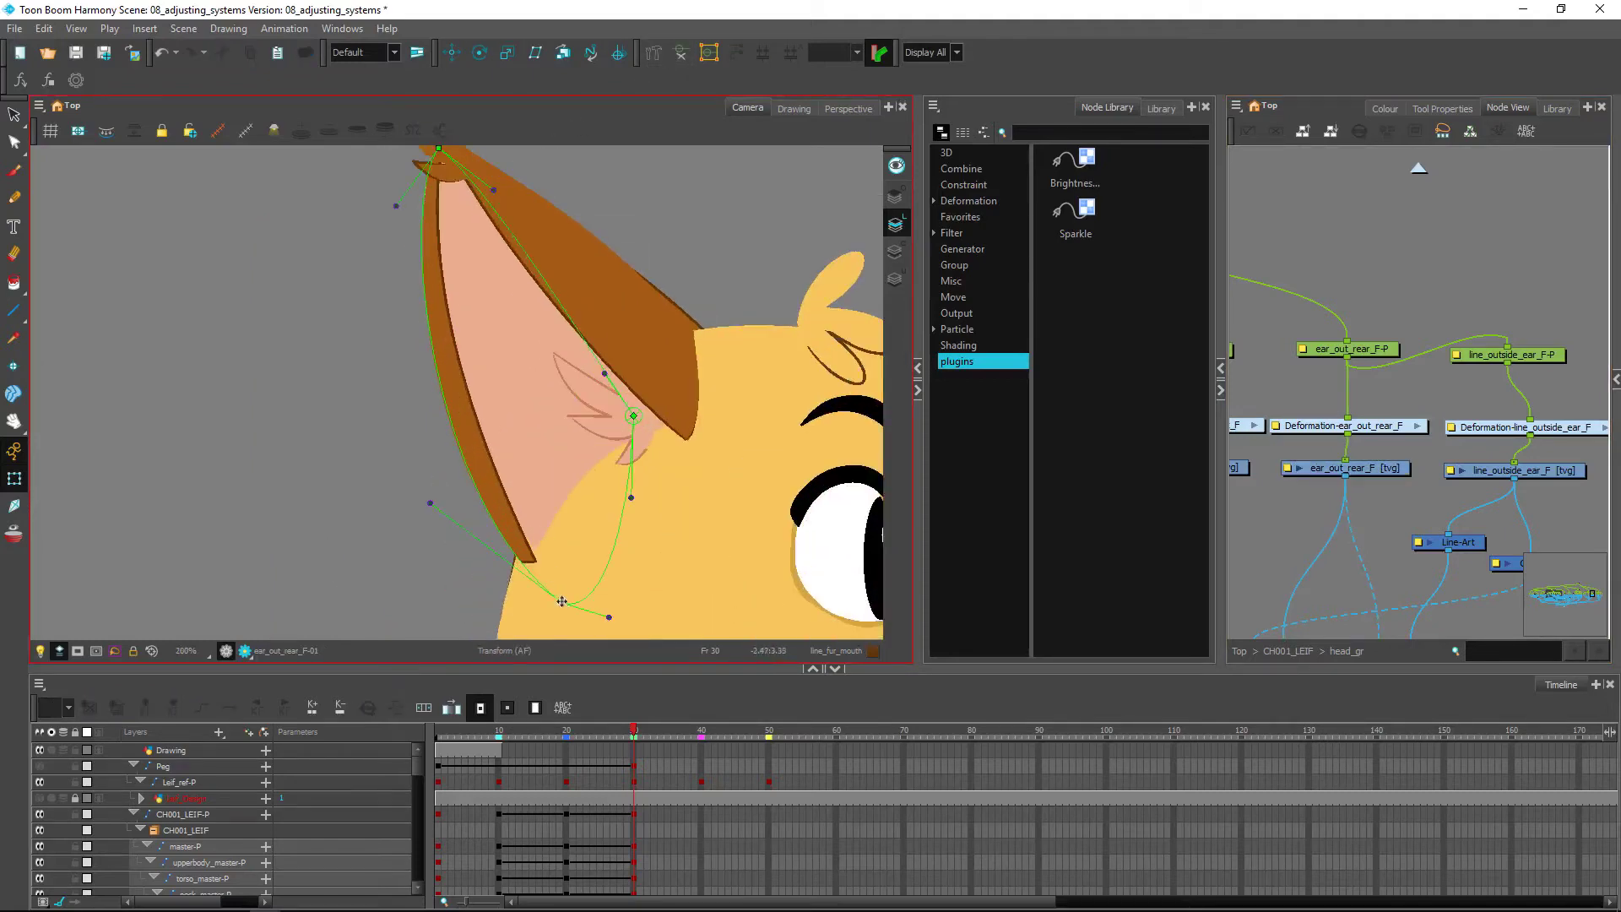
click(560, 600)
drag(559, 600, 555, 598)
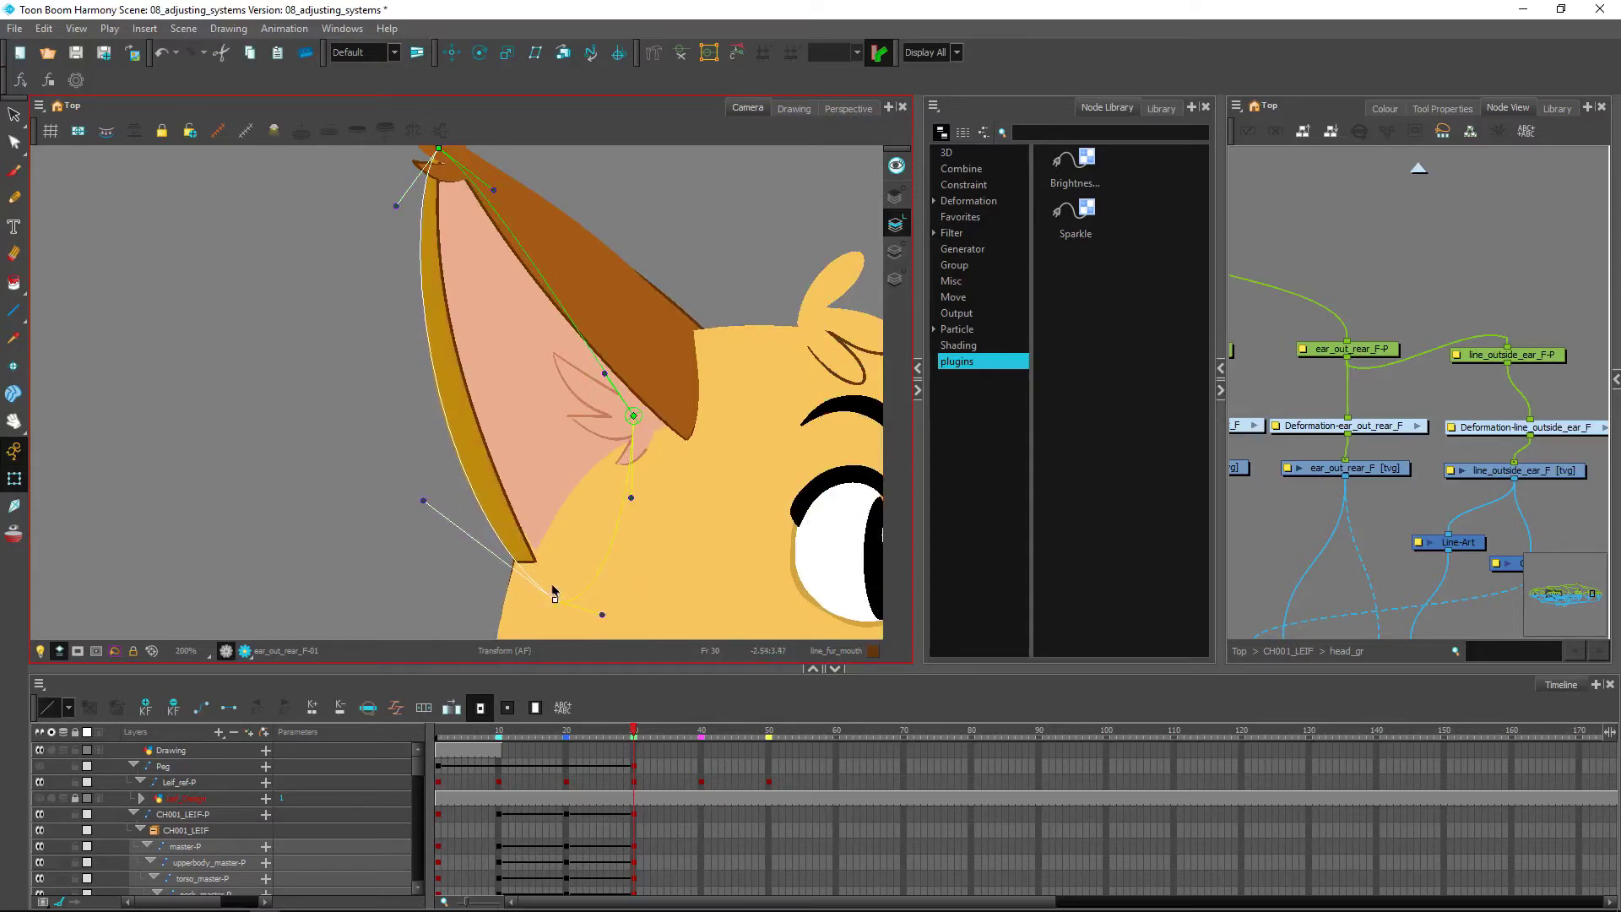
click(430, 558)
Extend the line_outside_ear_F deformation's base point into the head, readjust its lower handle, and hide the deformation controls
click(537, 566)
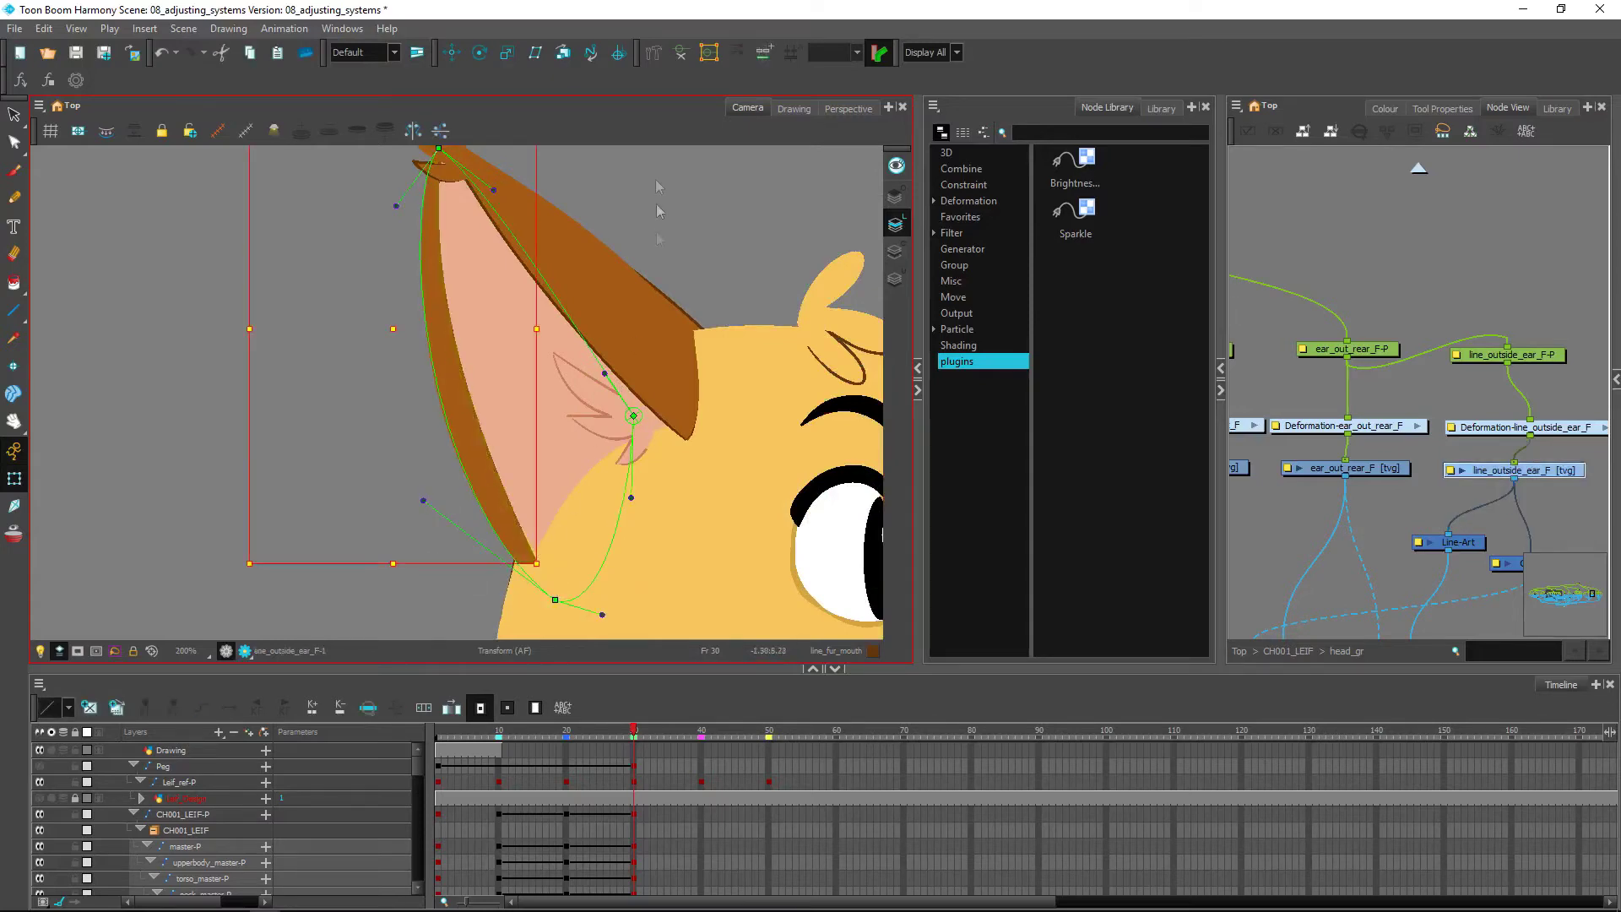
click(476, 575)
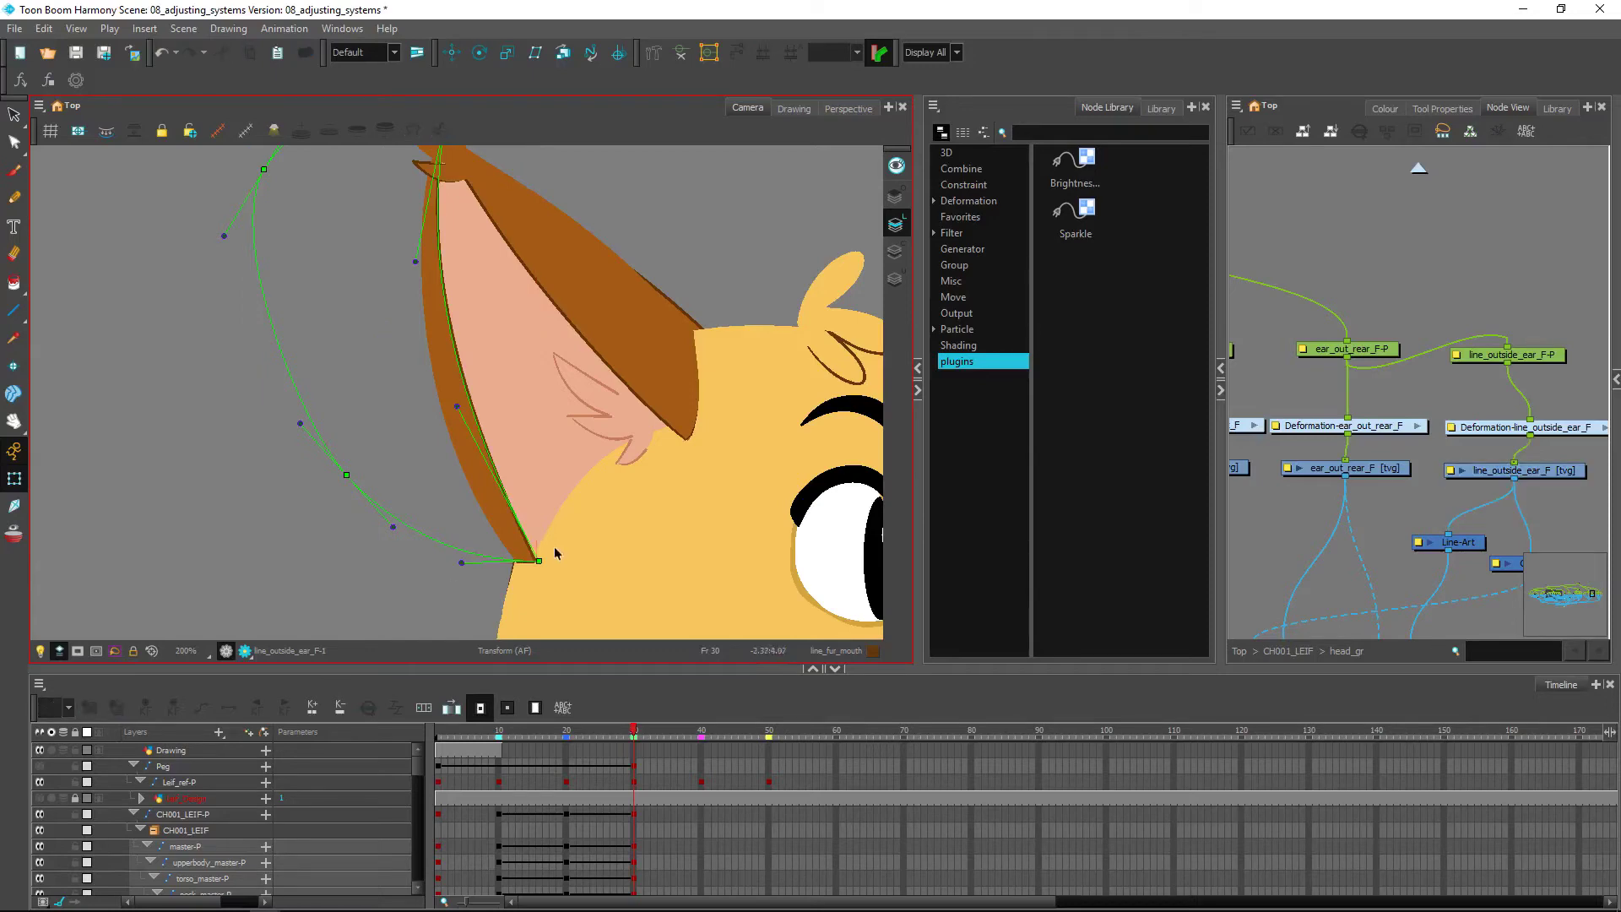
drag(539, 559, 557, 559)
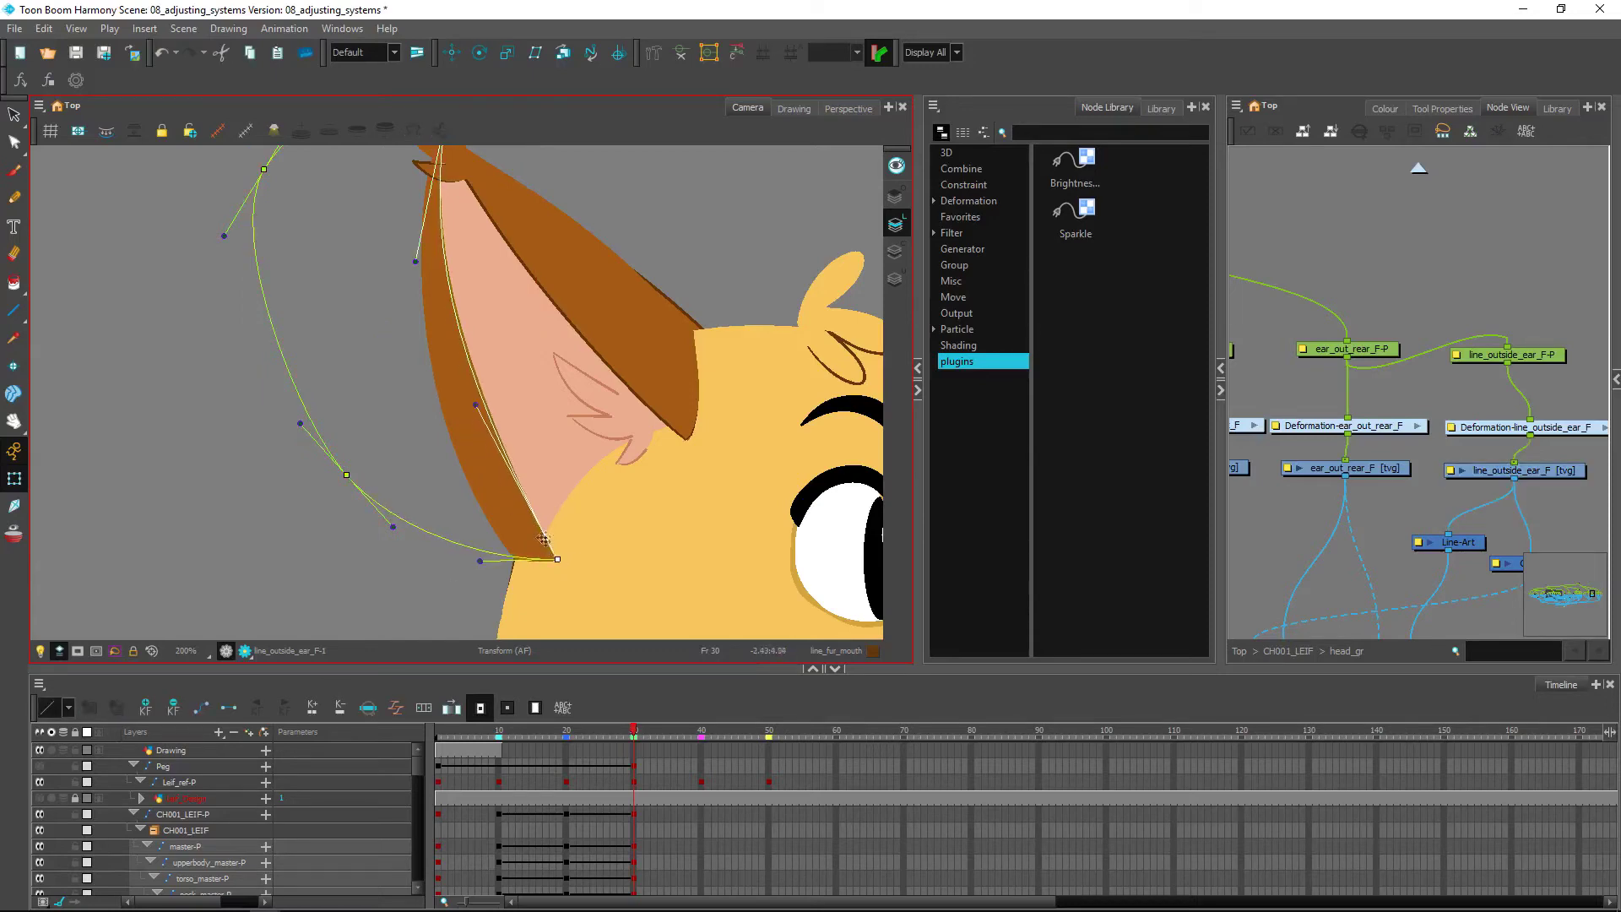
drag(477, 406, 469, 410)
click(322, 503)
key(1)
key(1)
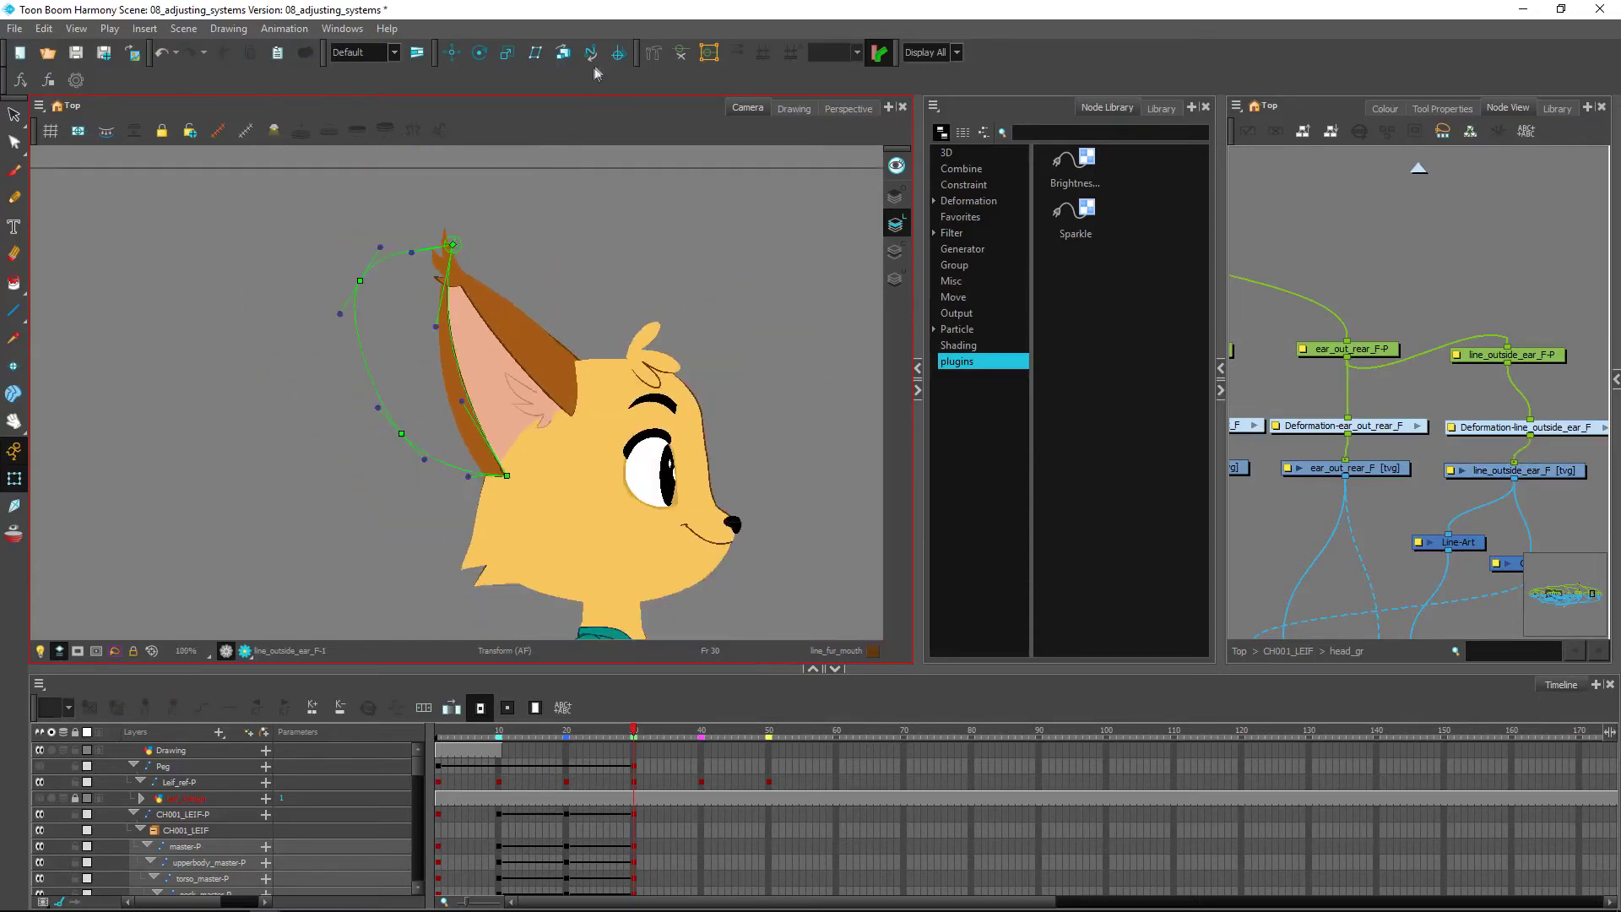
click(679, 52)
key(1)
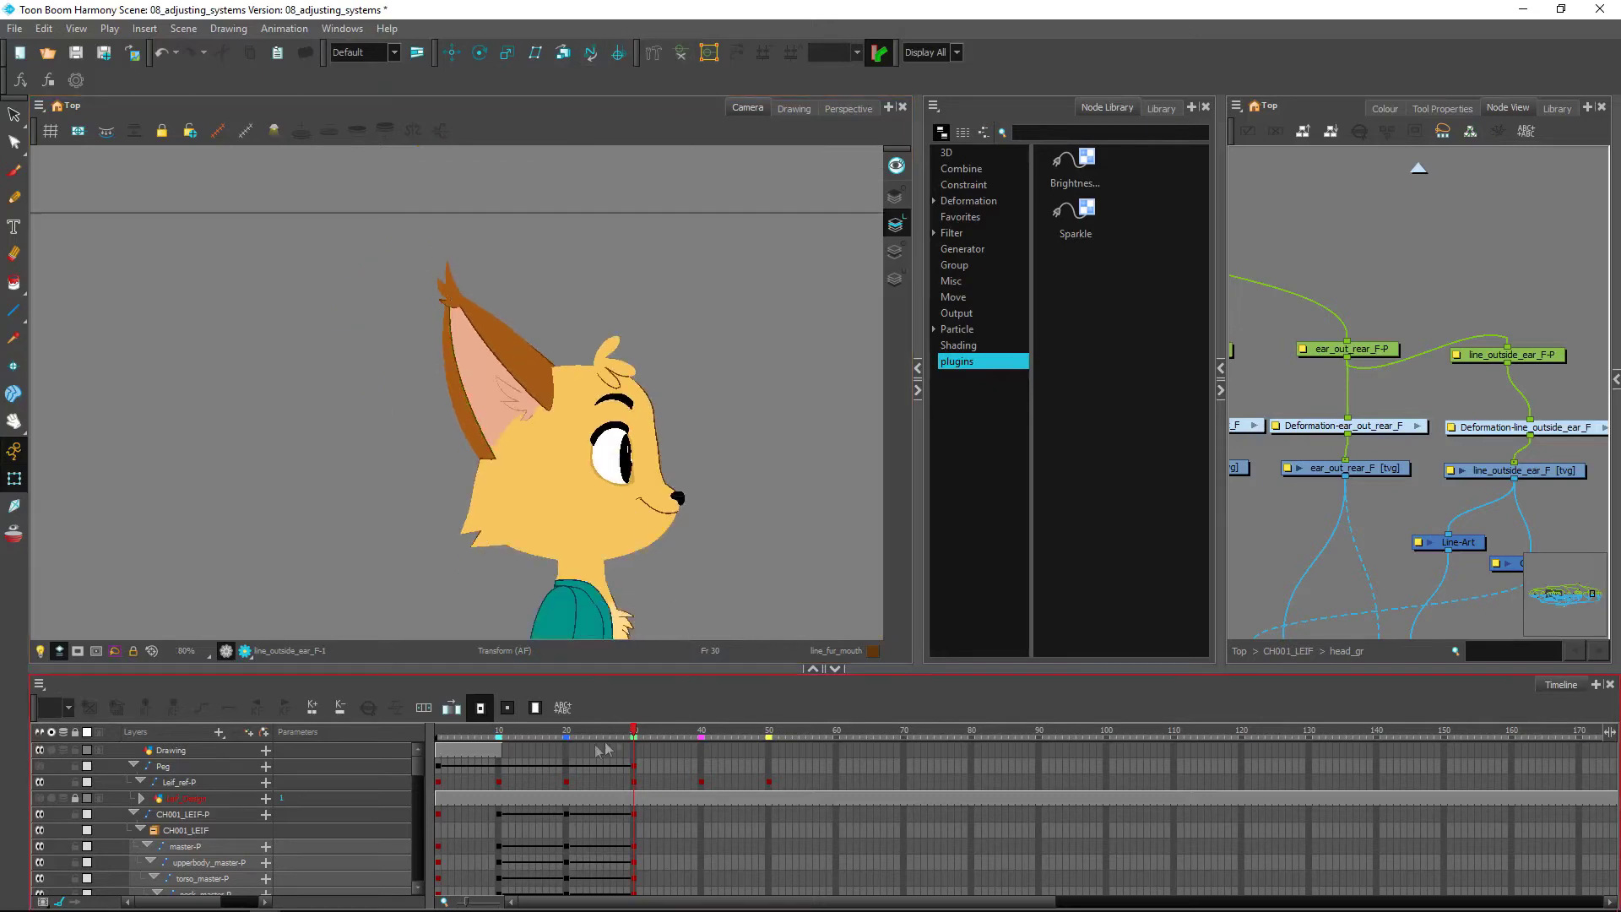
Compare the ear's shape and the whole character between the poses at frames 20 and 30
drag(633, 733, 572, 739)
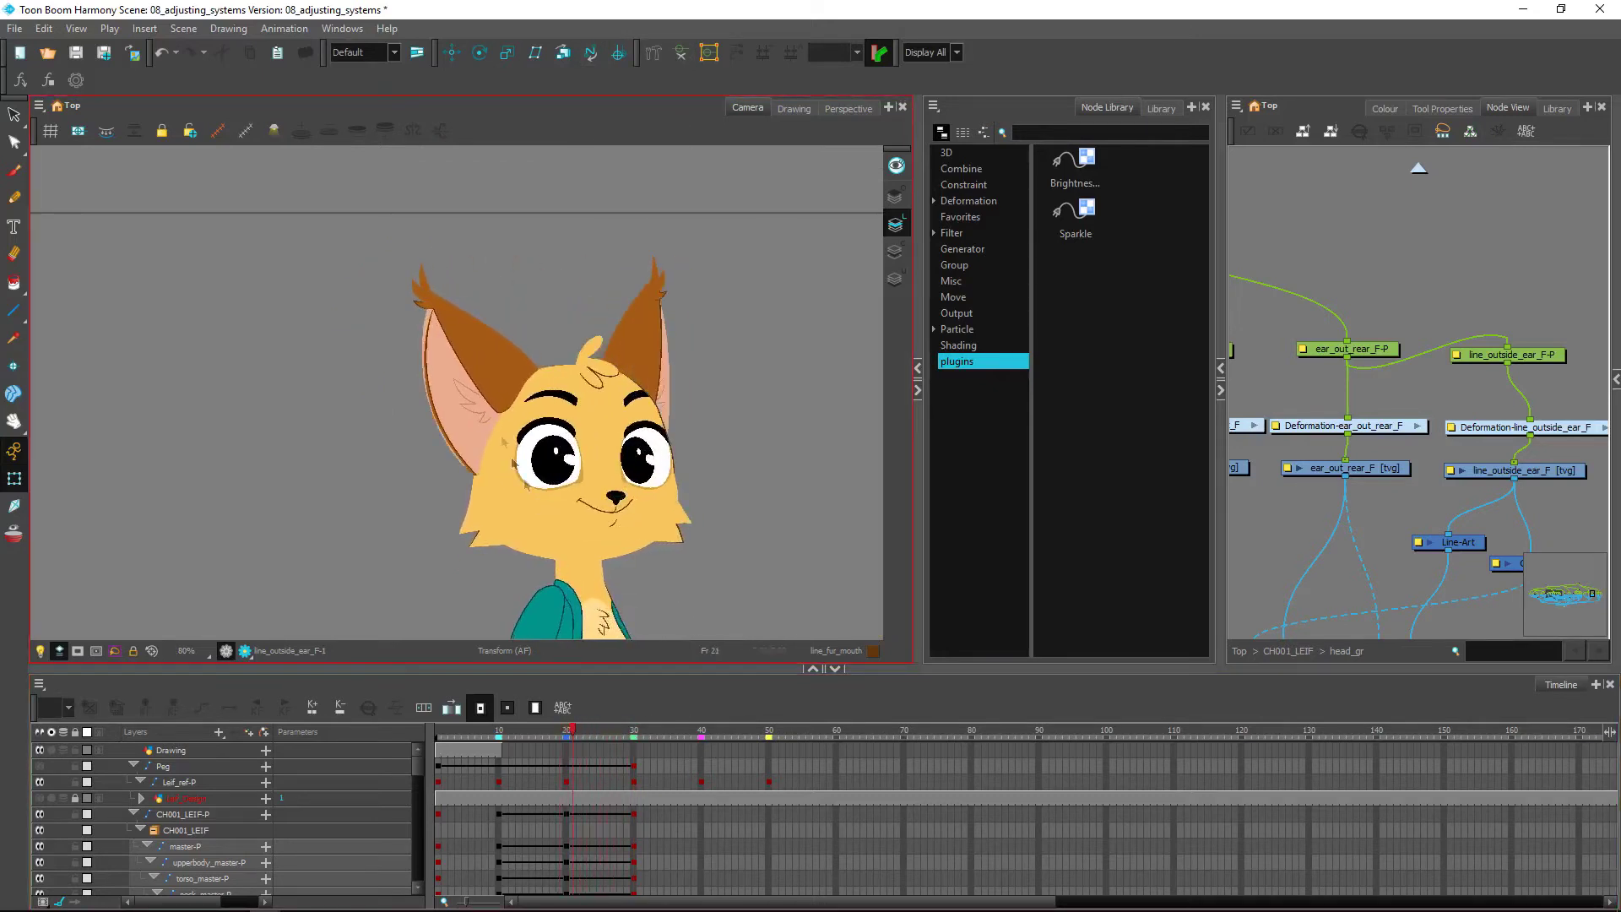
click(434, 338)
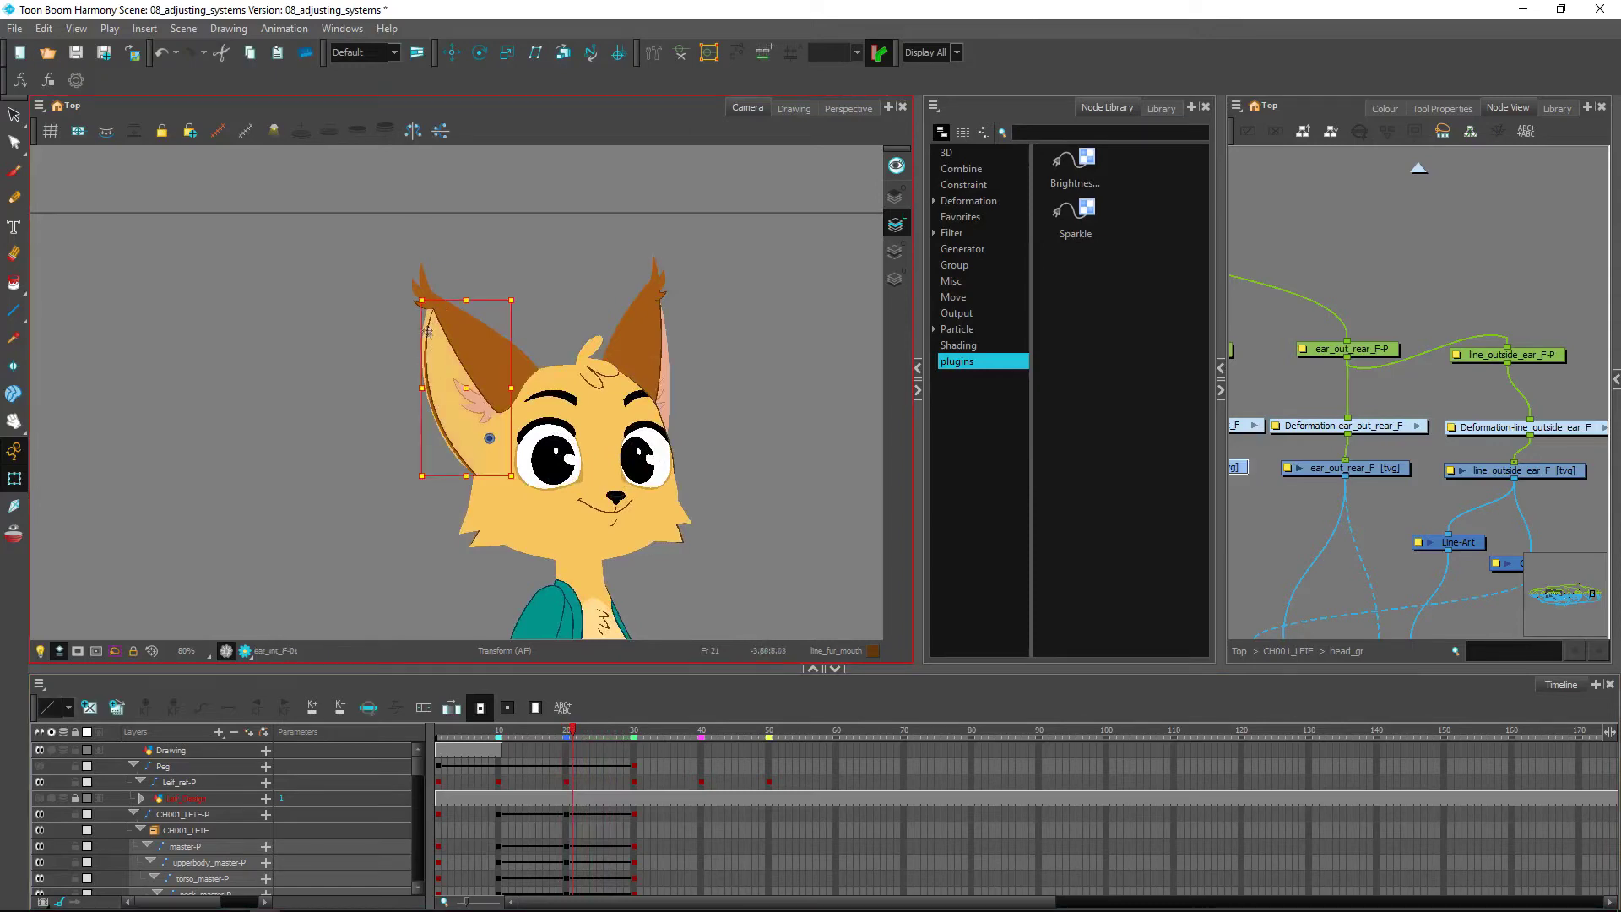
click(567, 733)
mouse_move(567, 733)
mouse_down()
mouse_move(634, 735)
mouse_move(565, 734)
mouse_up()
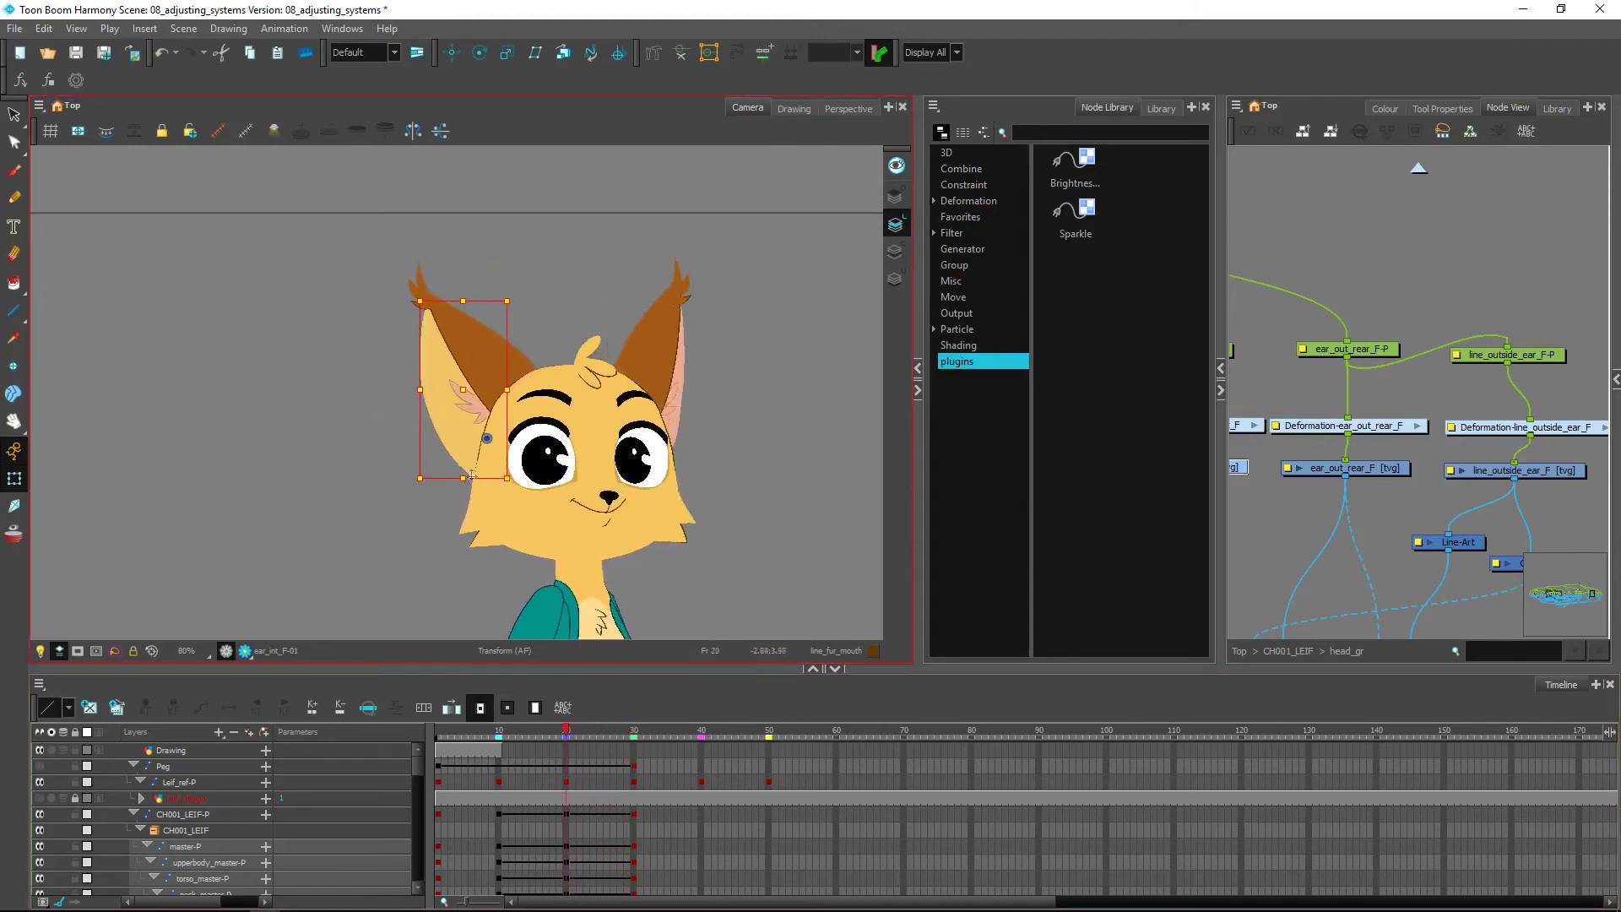
drag(566, 733, 635, 751)
click(785, 459)
key(1)
key(space)
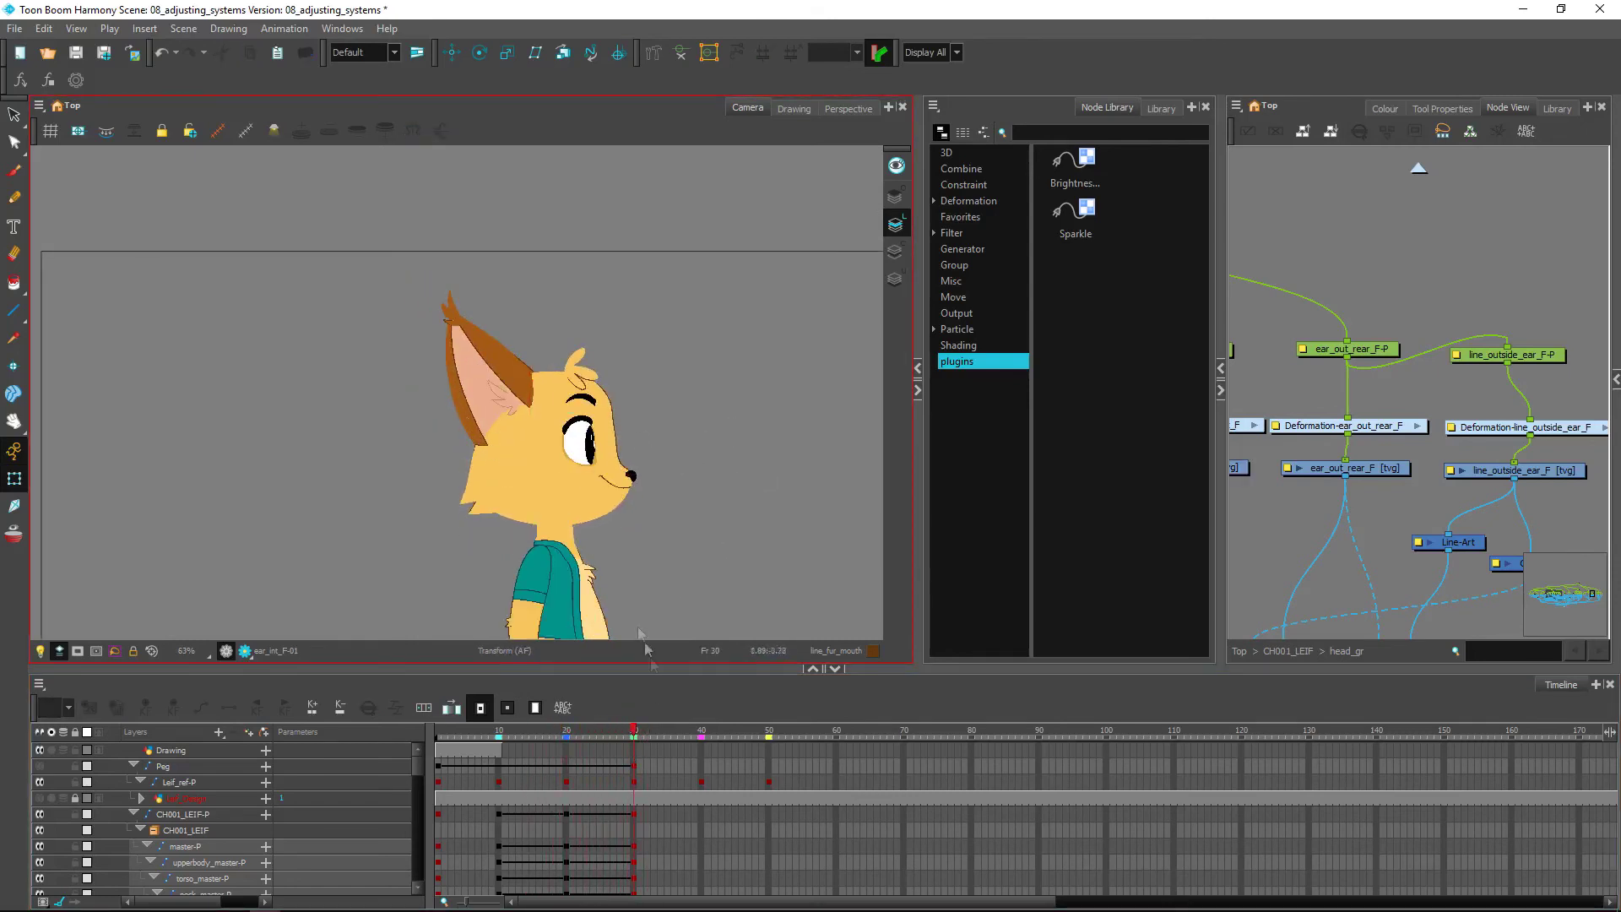
drag(505, 733, 567, 751)
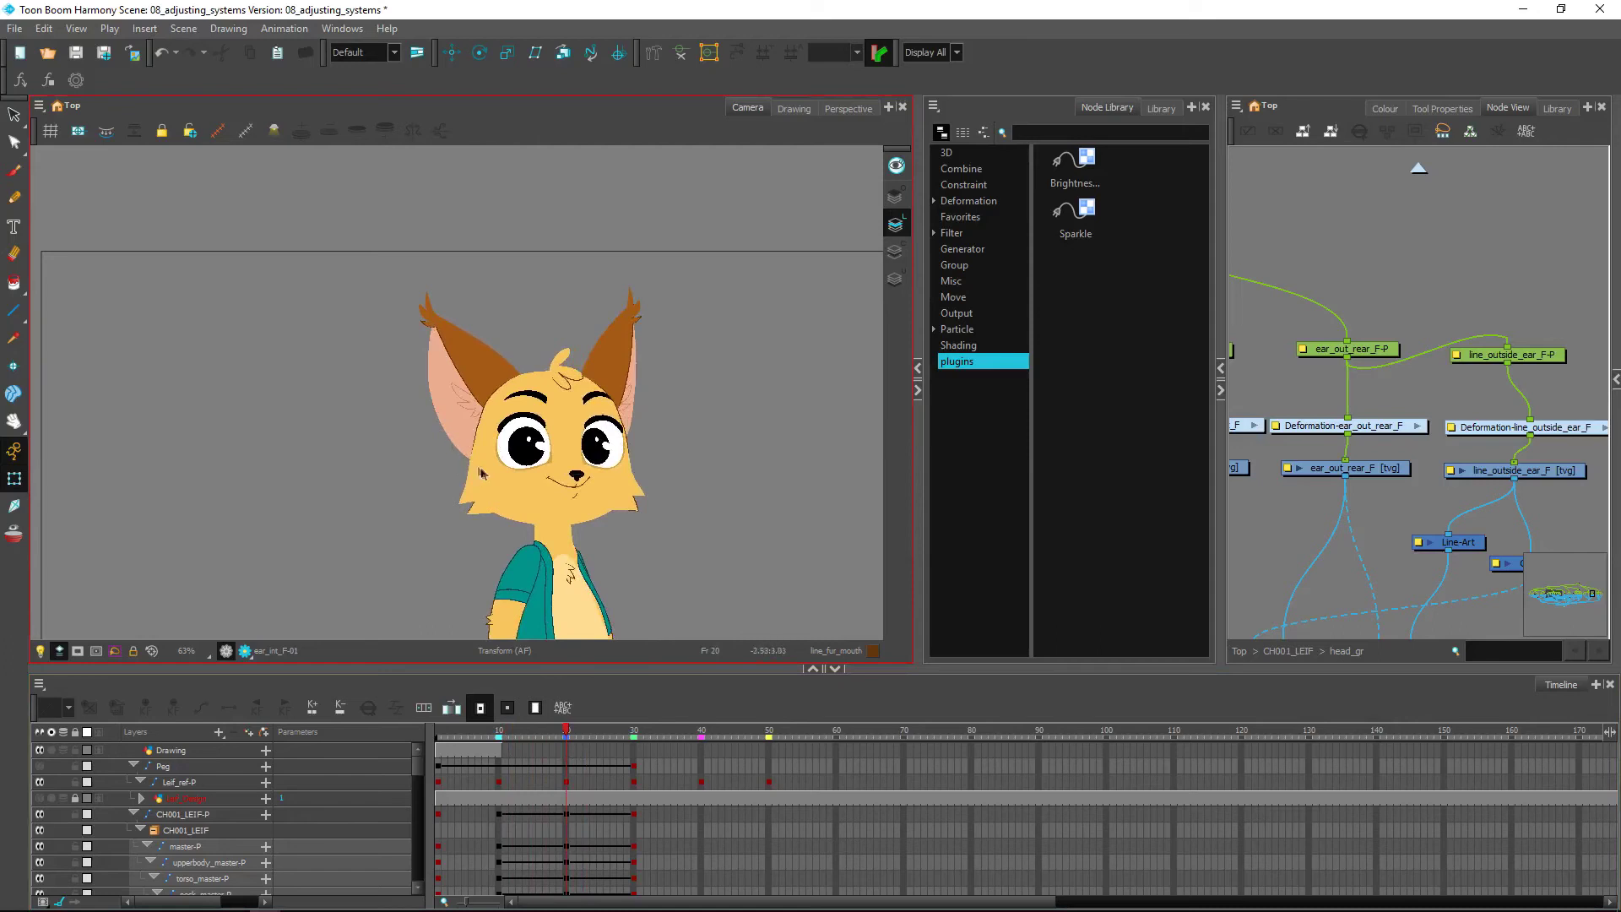
key(space)
drag(687, 510, 681, 456)
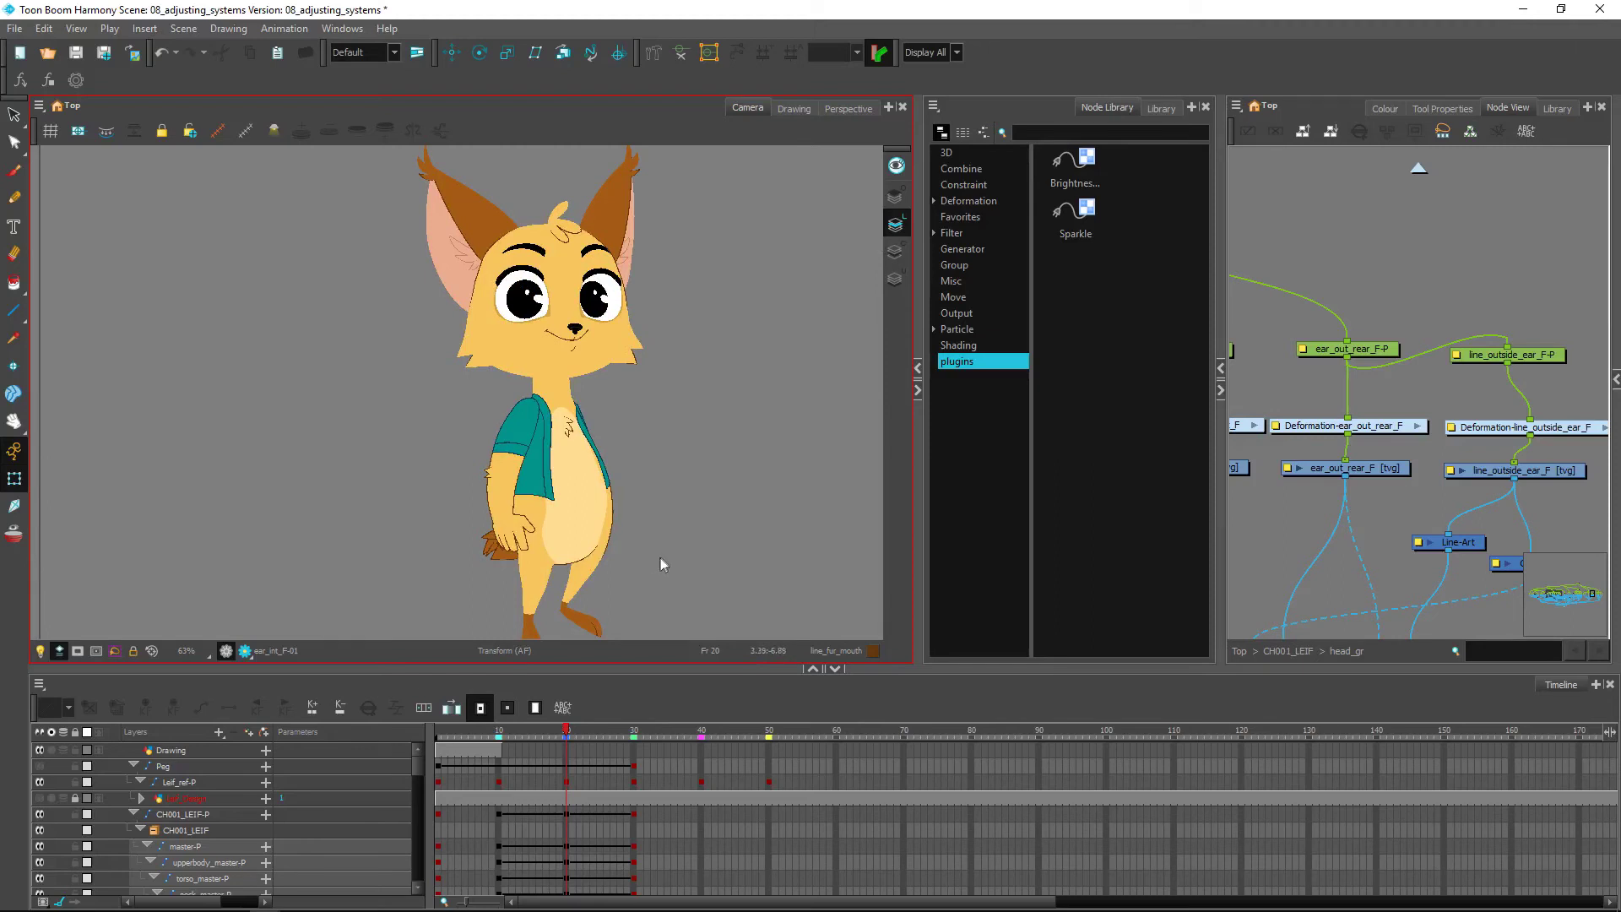
click(635, 732)
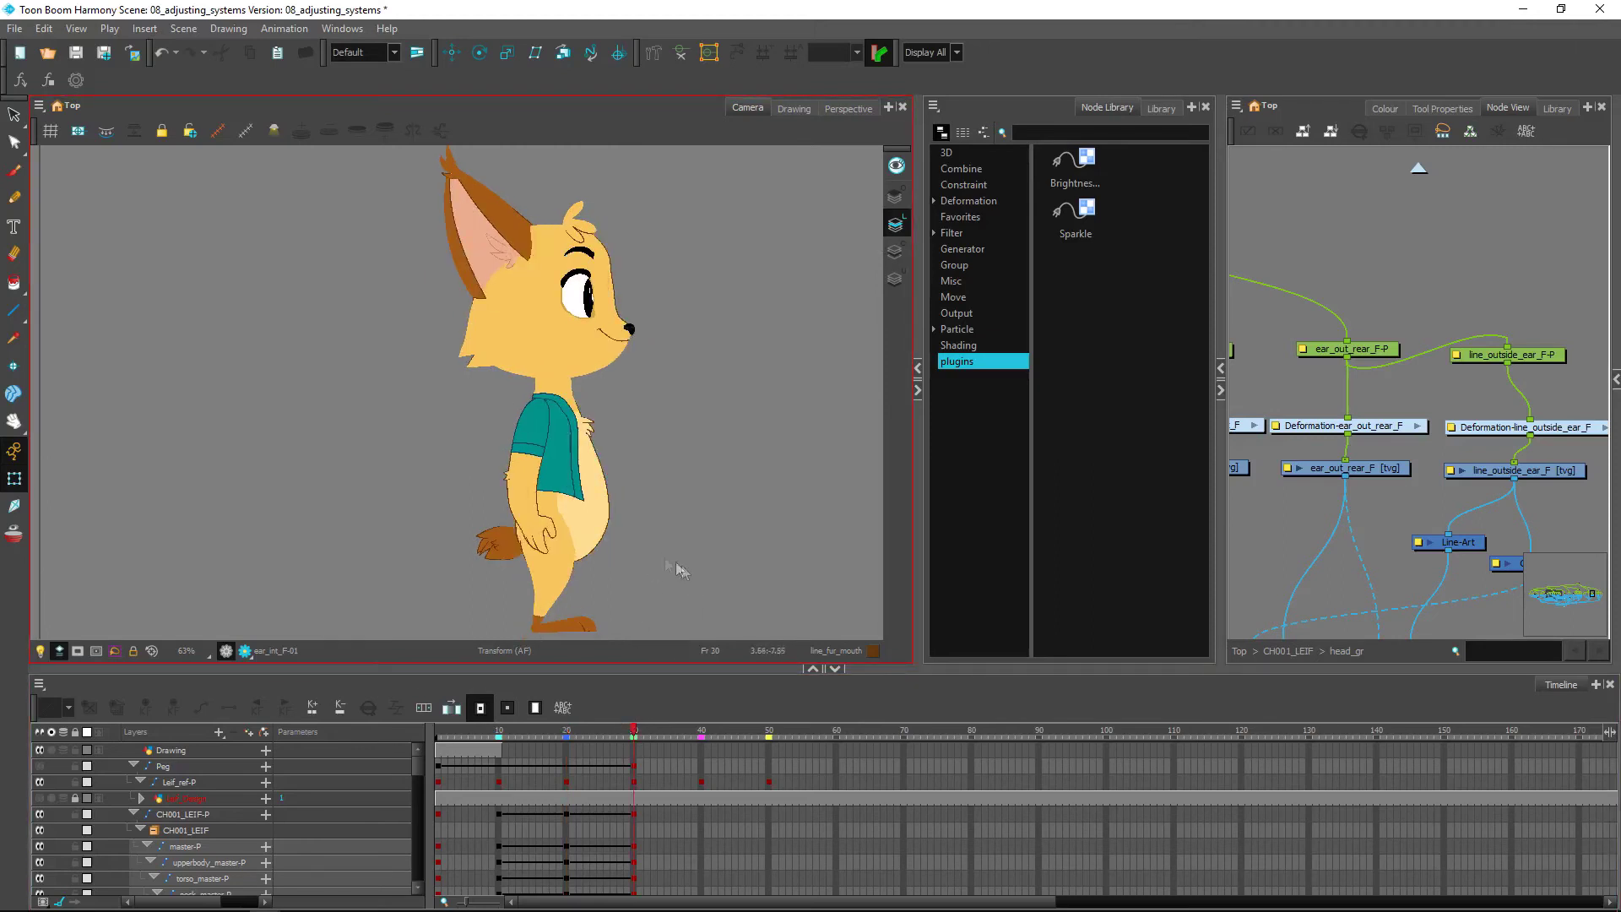
Display the Leif_Design reference sheet behind the character at frame 30 and enable the Peg above Leif_ref-P
click(537, 534)
key(o)
key(d)
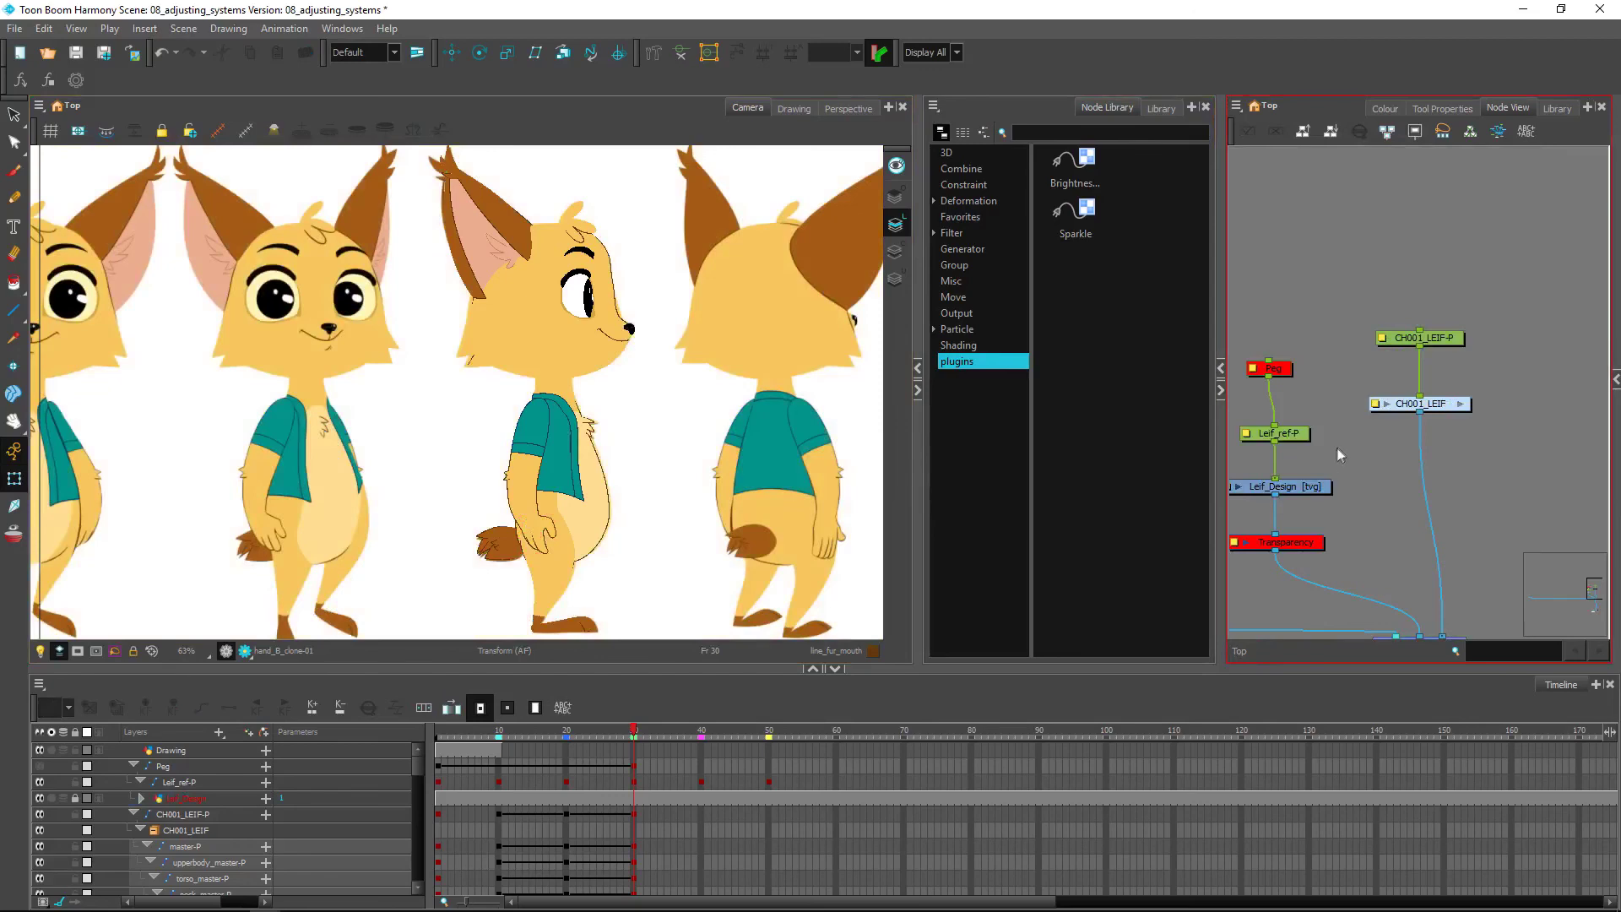
drag(1328, 347, 1259, 391)
key(a)
click(1303, 395)
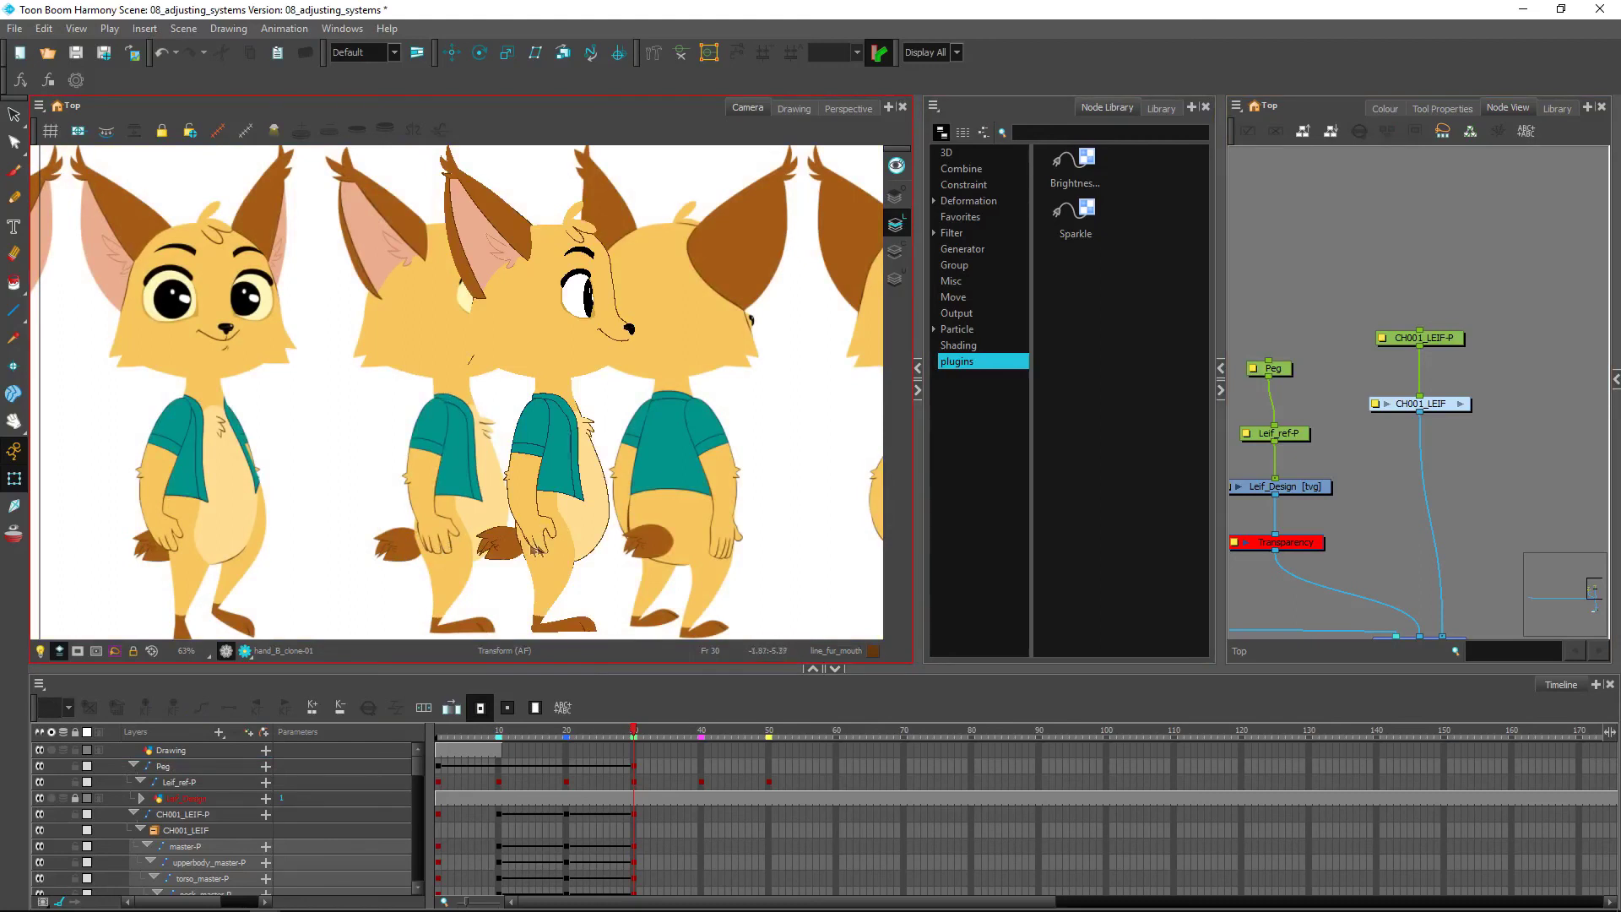
click(961, 436)
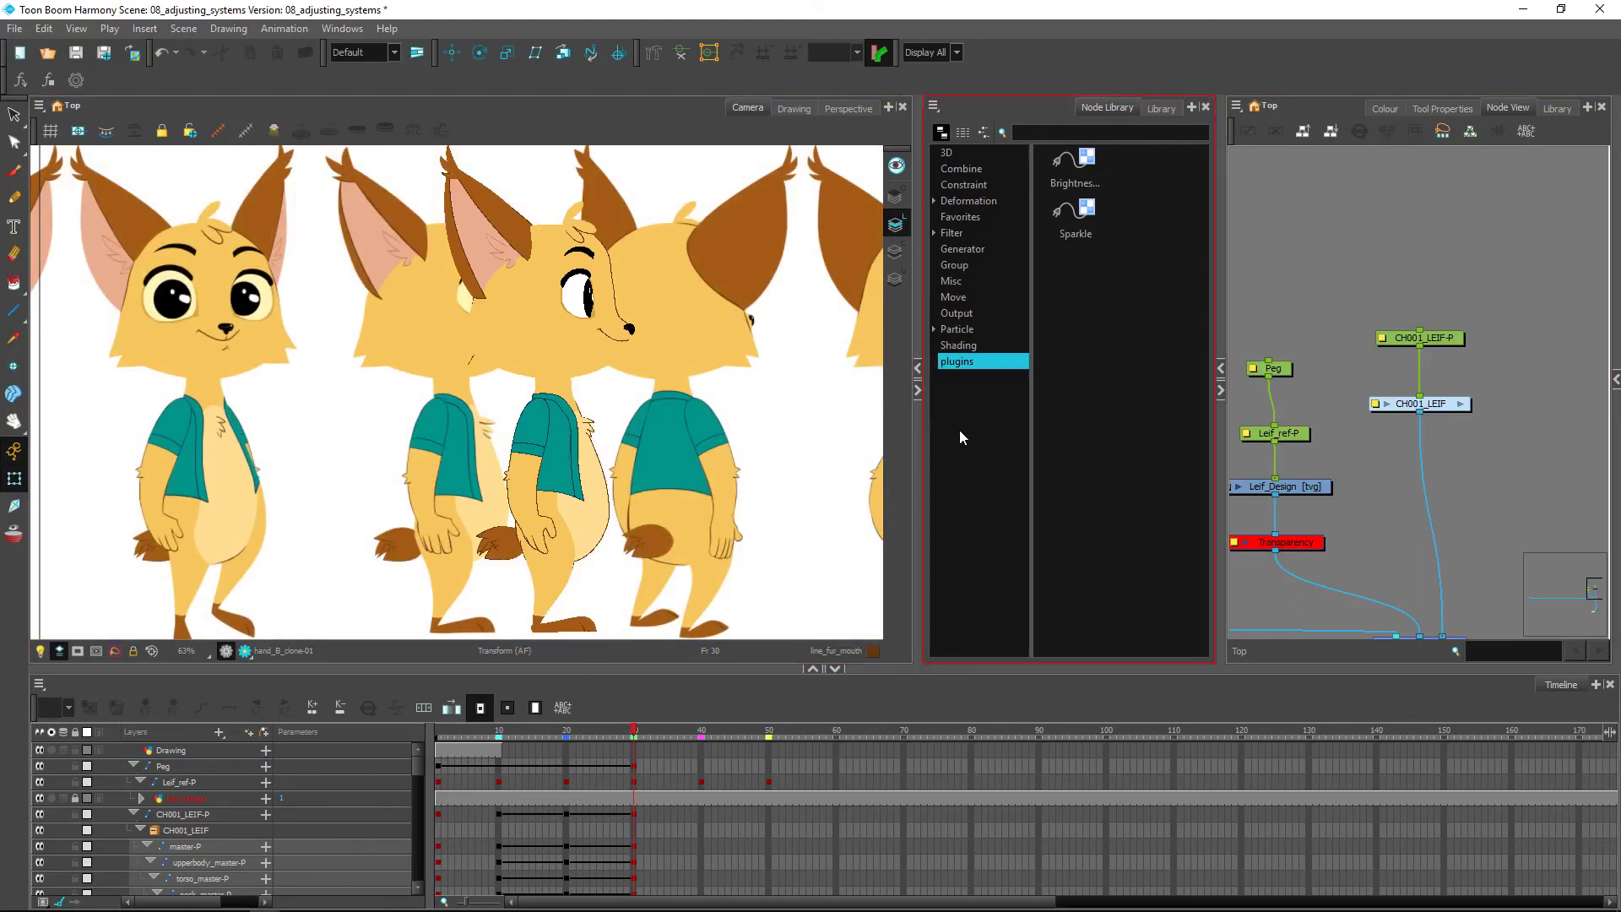